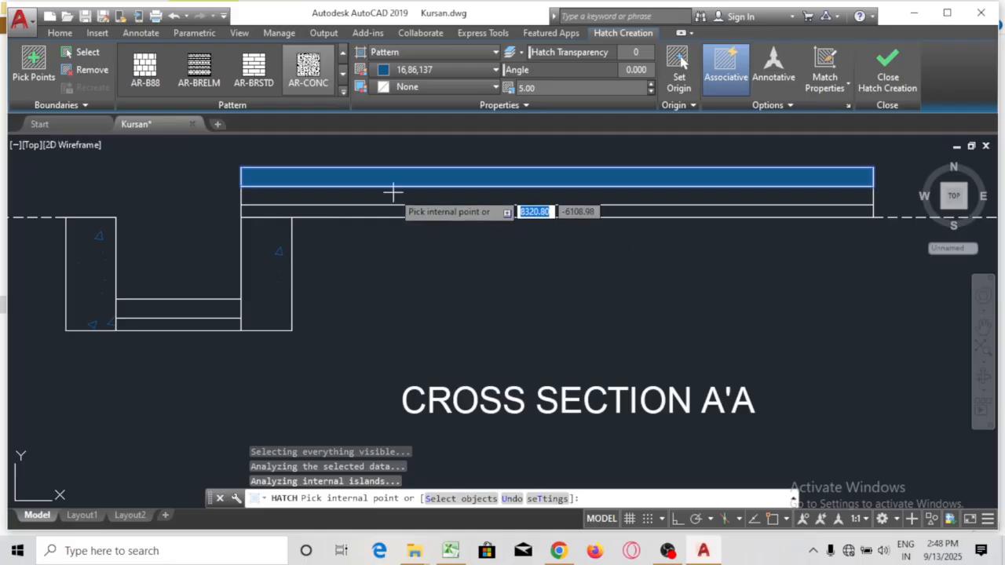
Add the second top strip to the AR-CONC hatch, set its scale to 0.05, and finish
click(392, 198)
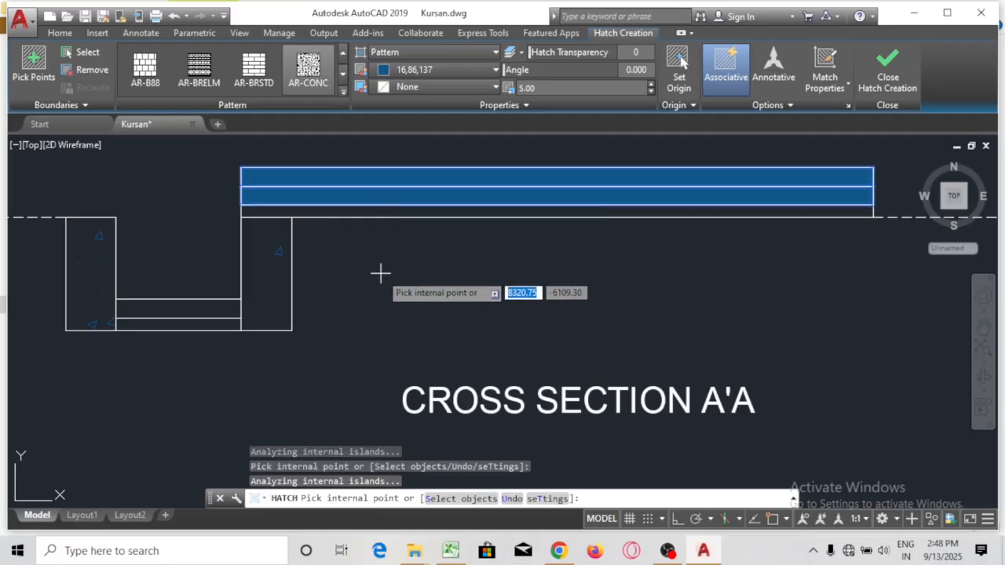
click(554, 88)
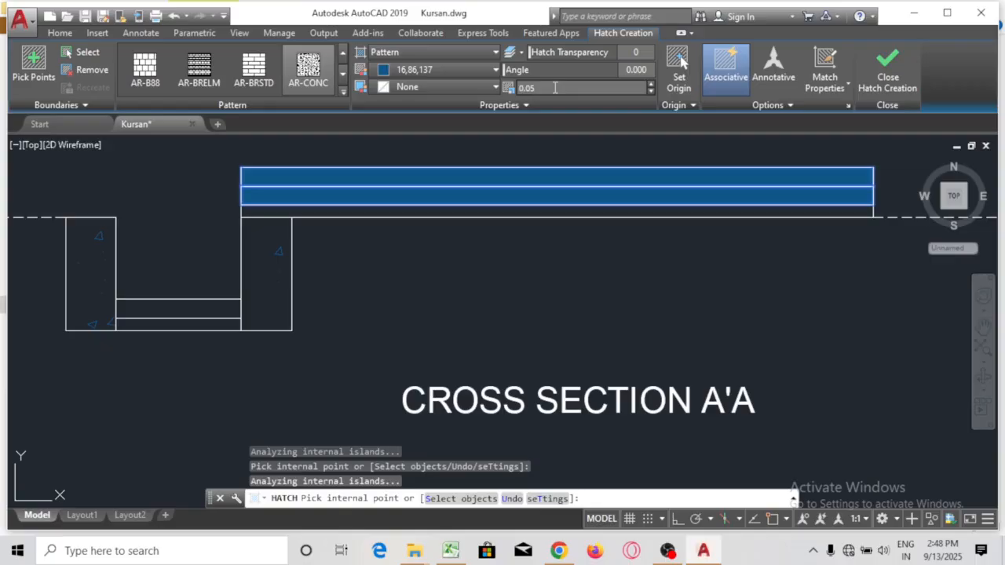
key(Return)
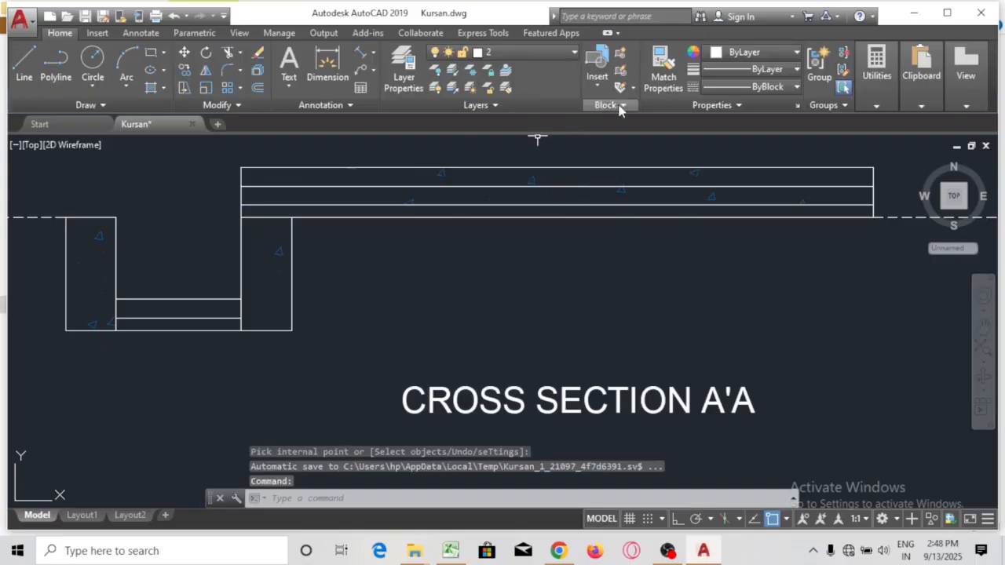
Change the top strips' concrete hatch scale from 0.05 to 0.03
scroll(594, 248, down, 2)
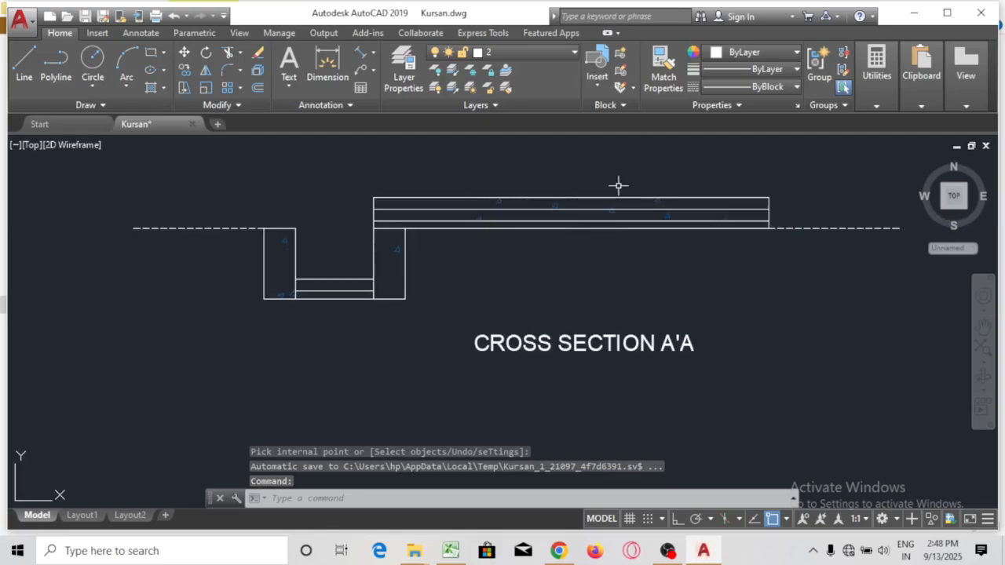
click(558, 203)
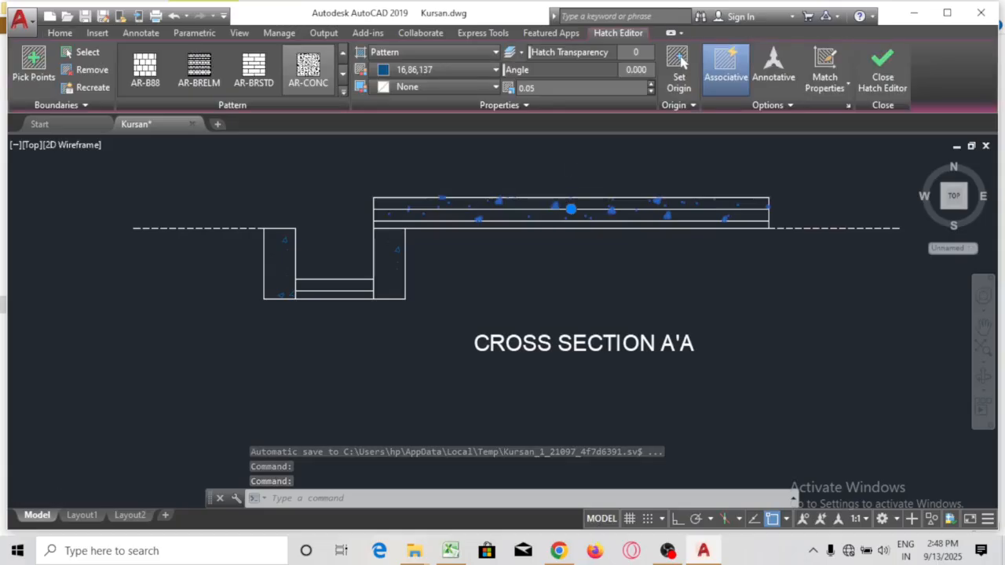
scroll(558, 237, up, 3)
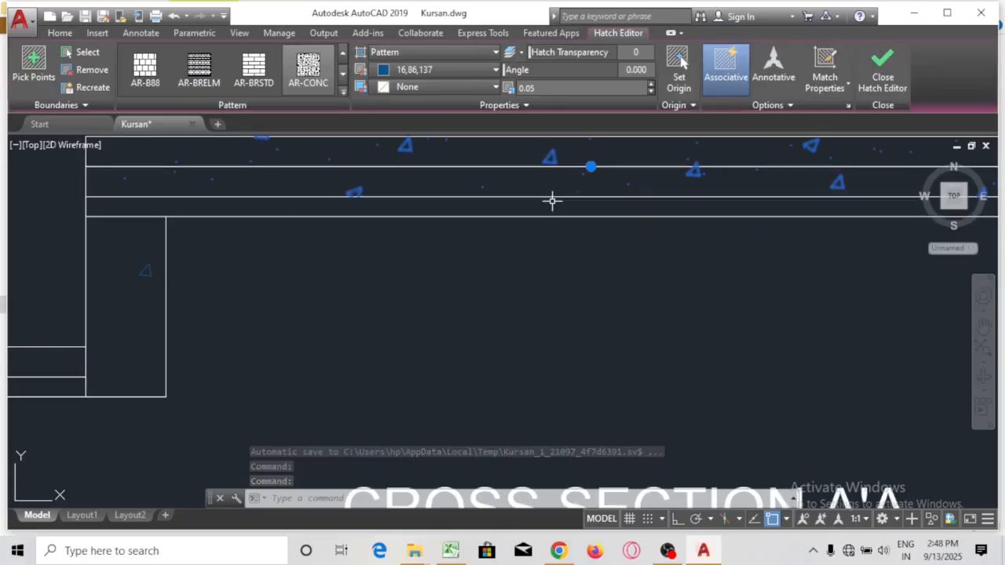
click(555, 88)
text(.)
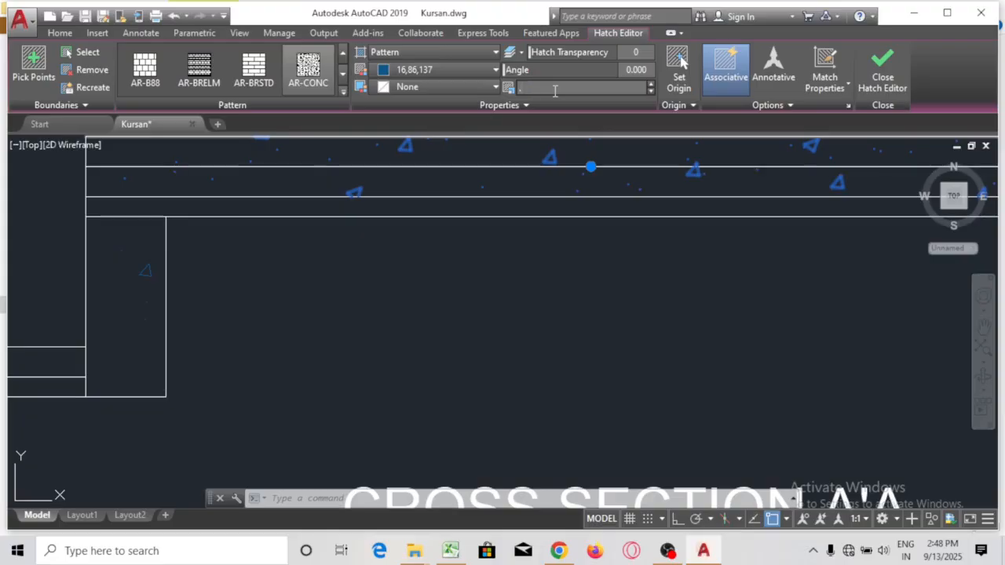
text(03)
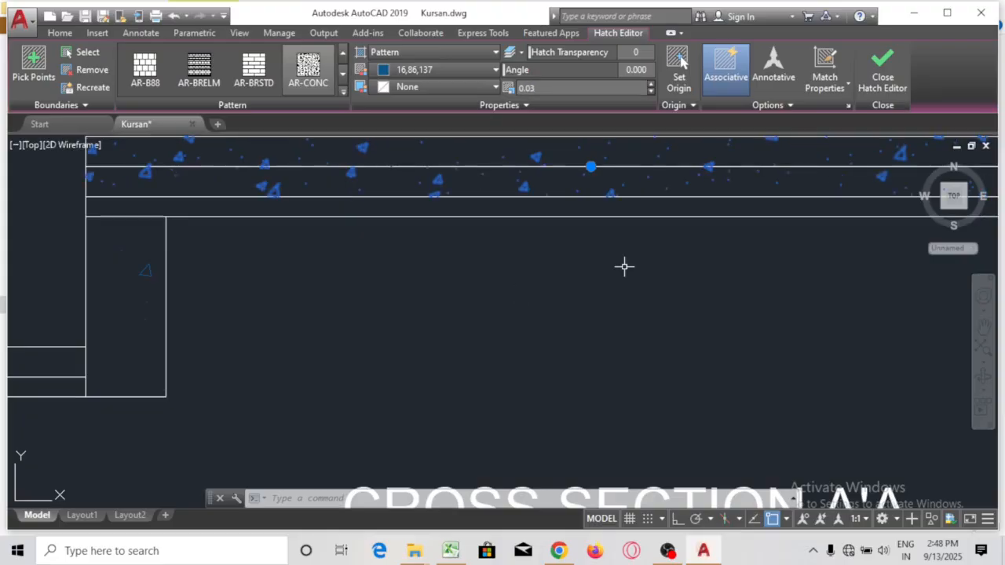
scroll(624, 267, down, 2)
key(Escape)
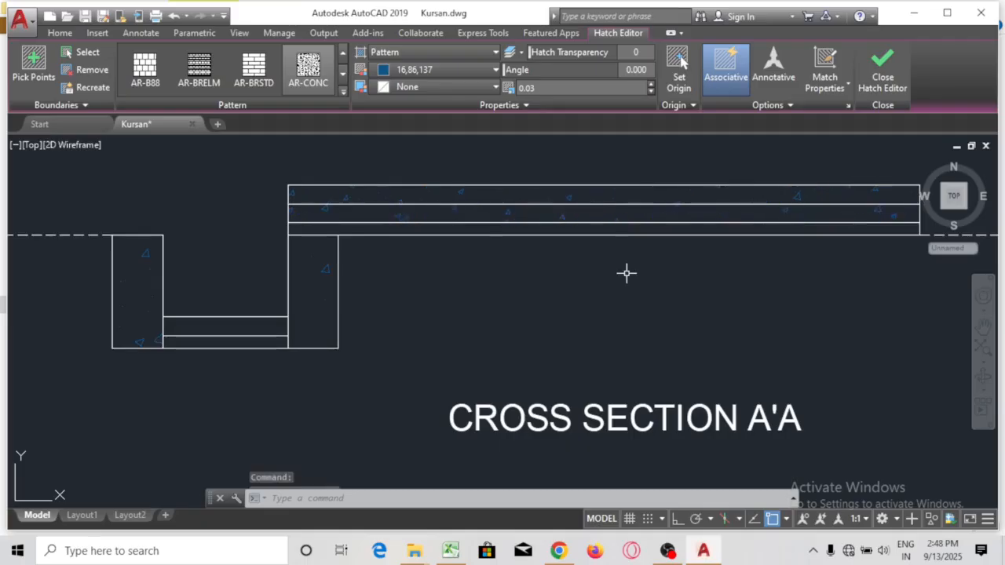
scroll(582, 259, down, 4)
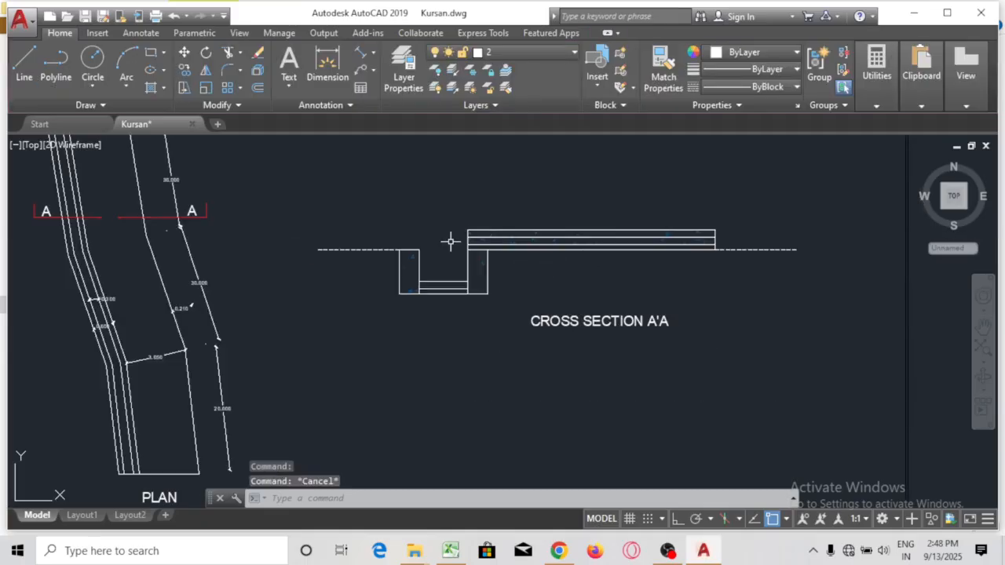
scroll(451, 240, up, 2)
Hatch the thin base strip between the columns with AR-CONC at scale 0.02
scroll(582, 260, up, 2)
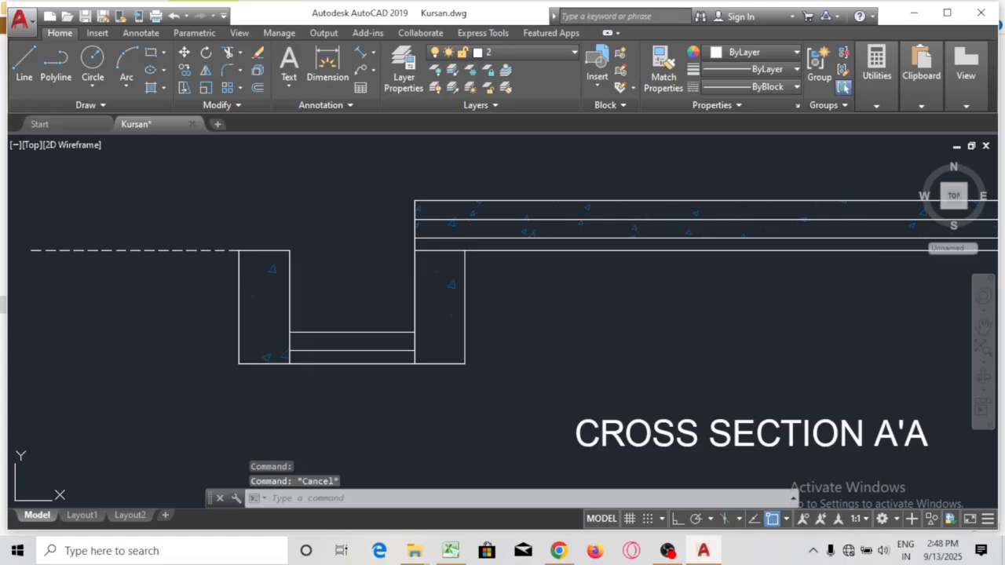
text(h)
key(Return)
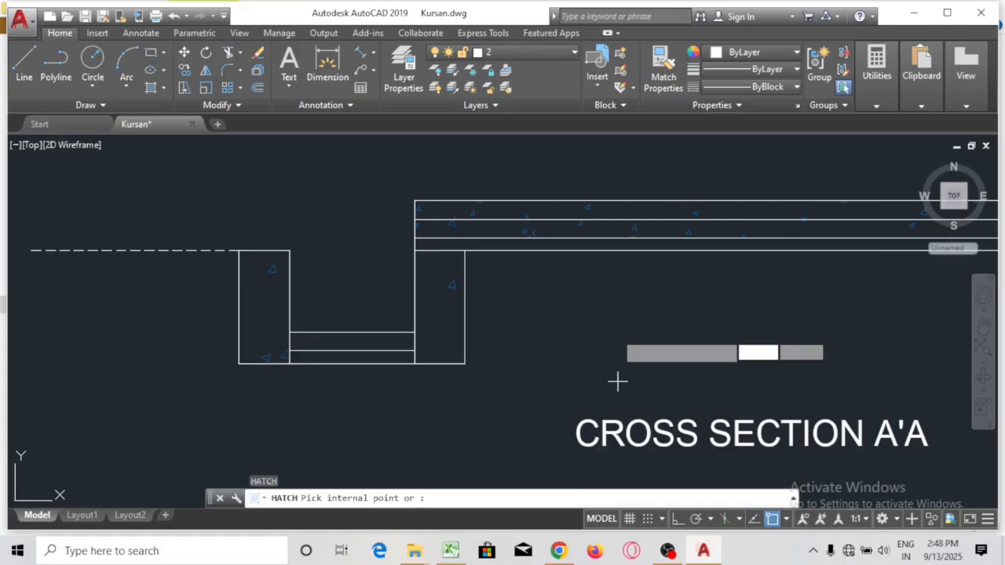
click(356, 345)
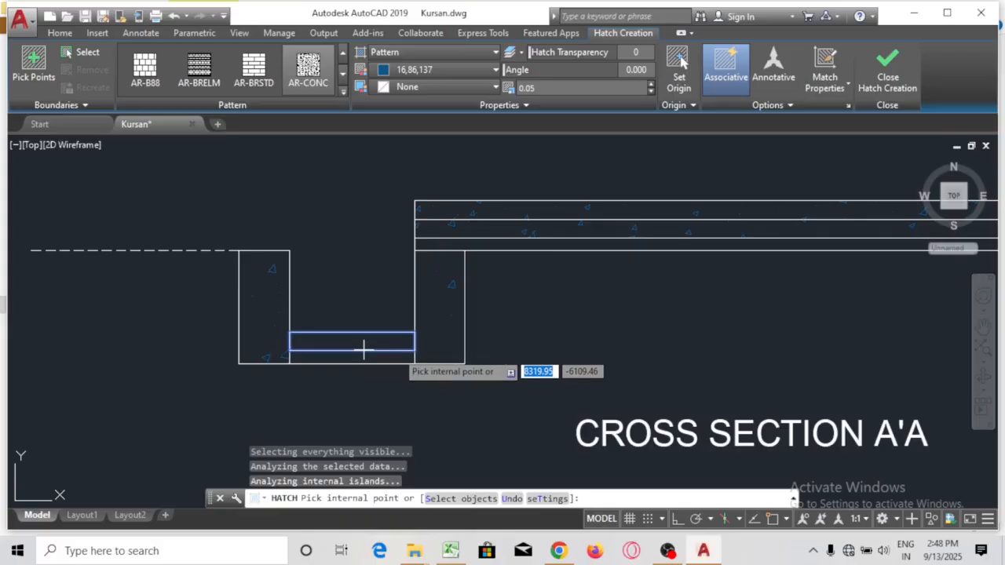
click(551, 89)
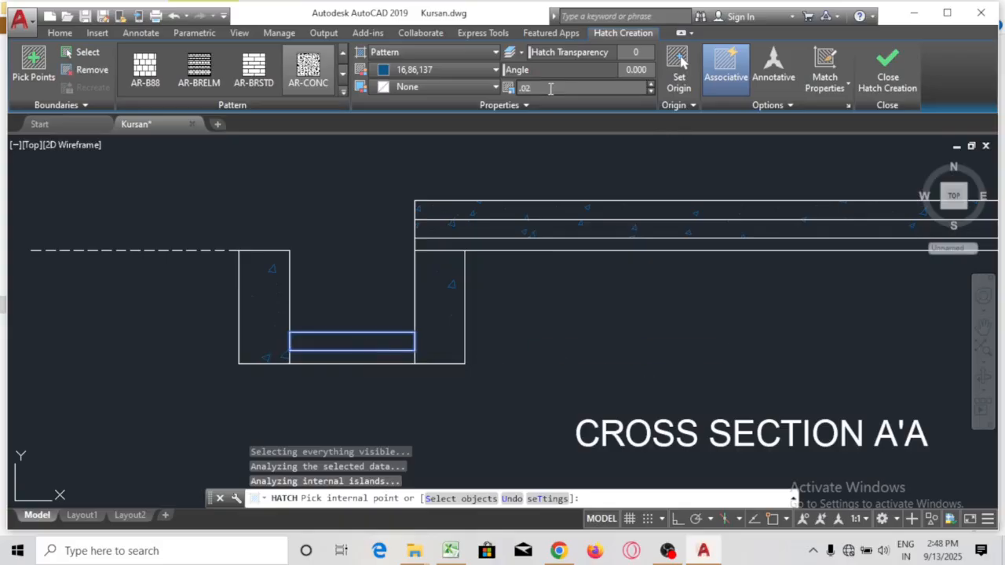
key(Escape)
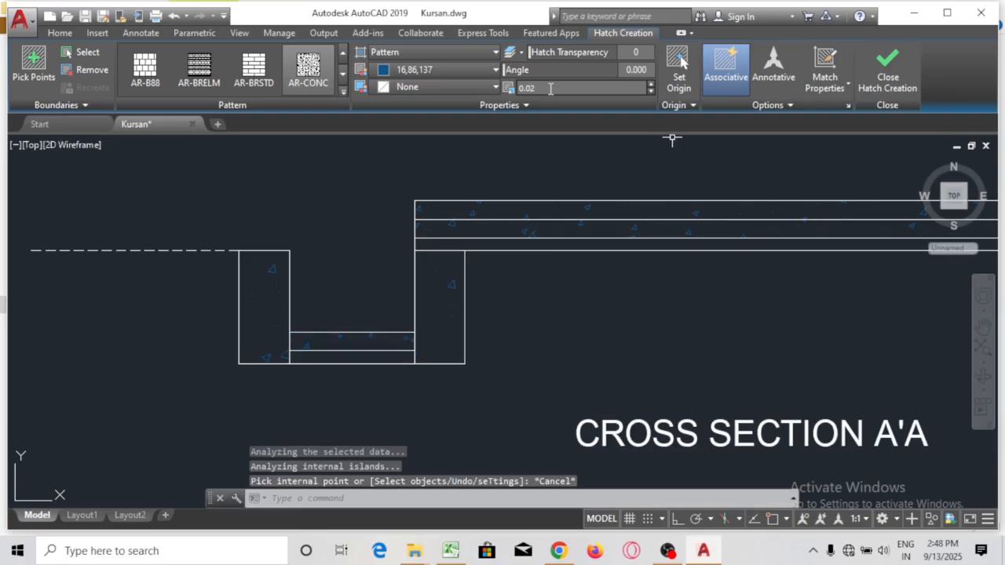
Use MATCHPROP to copy the base strip's hatch onto both column hatches and the top strip
text(MAT)
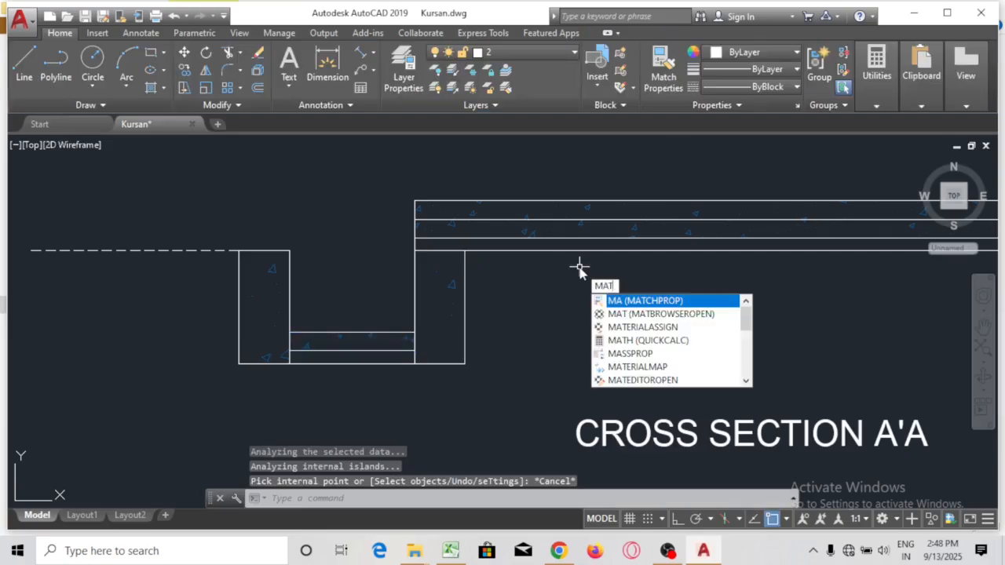
key(Return)
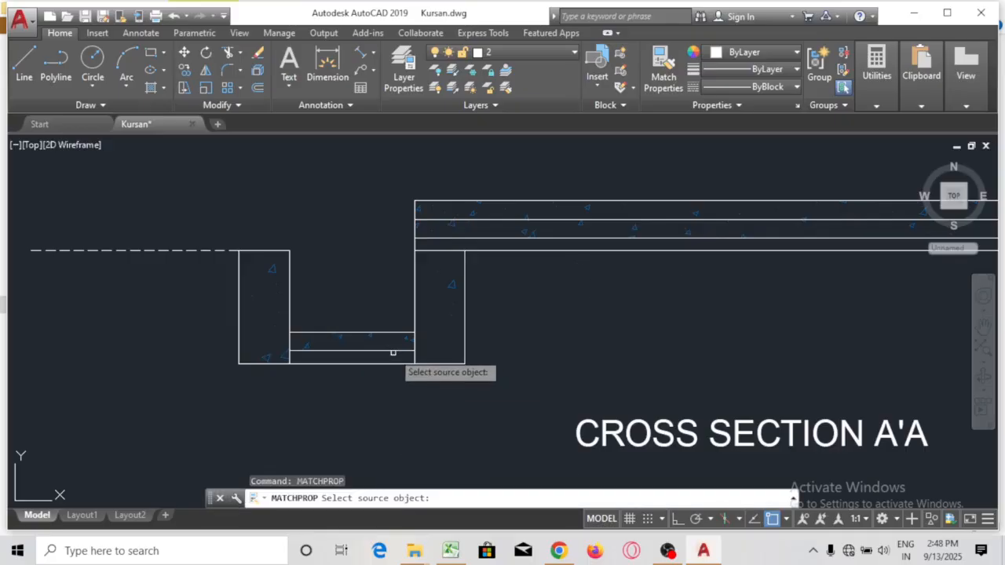
click(370, 340)
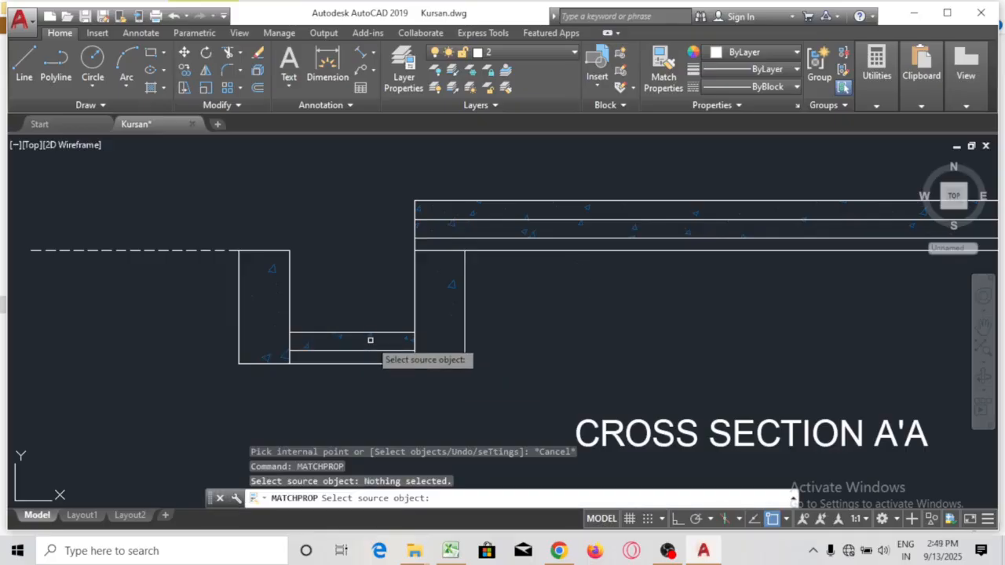
click(345, 336)
click(341, 337)
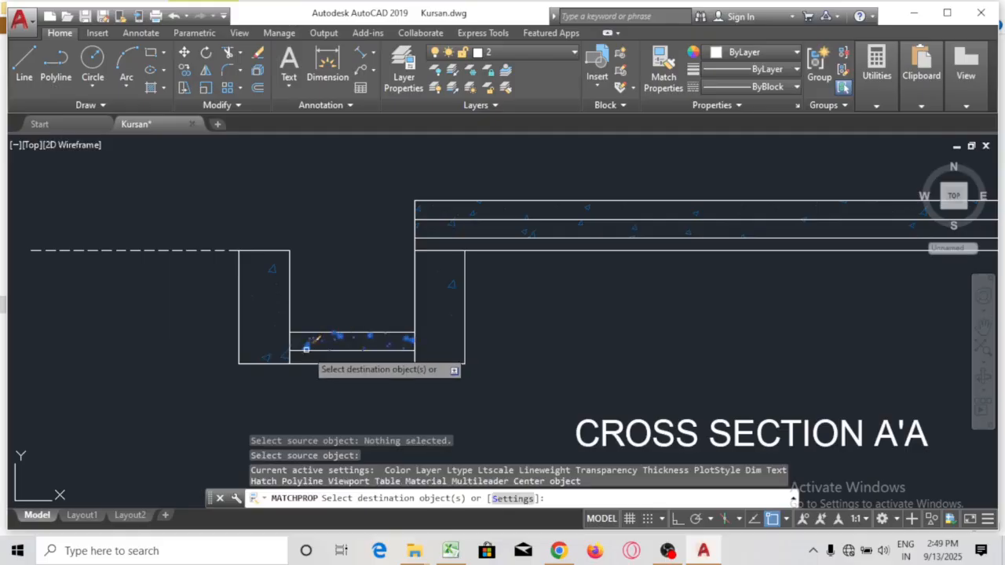
click(271, 357)
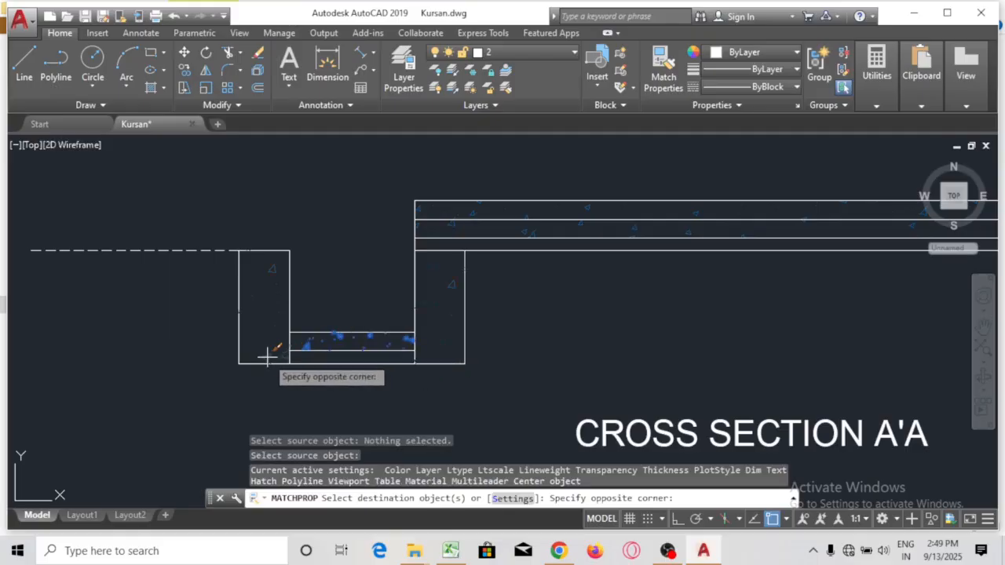
click(267, 351)
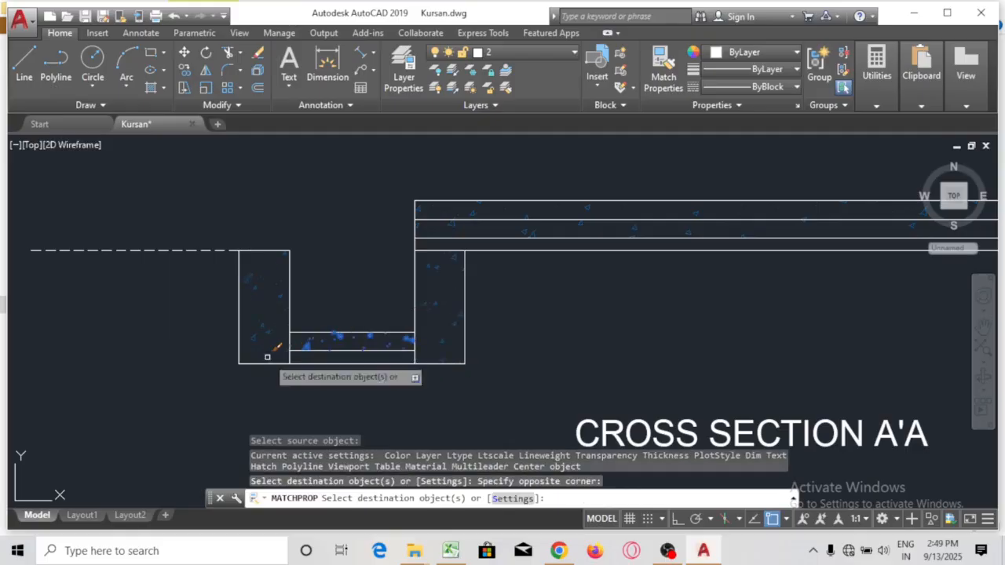
click(524, 233)
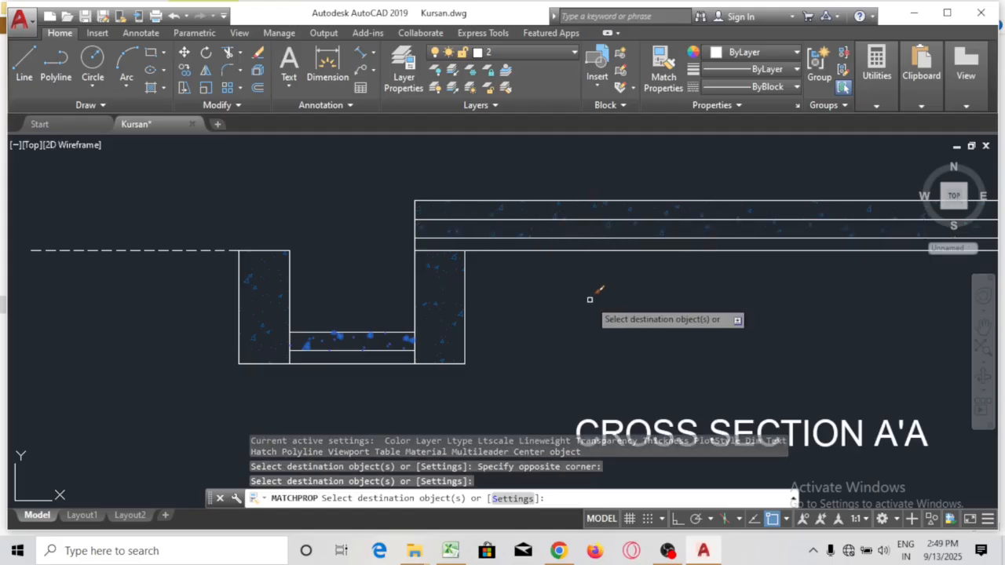
key(Escape)
Pan to show the whole cross section and start a new hatch
mouse_move(578, 291)
mouse_down()
mouse_move(350, 291)
mouse_move(378, 289)
mouse_up()
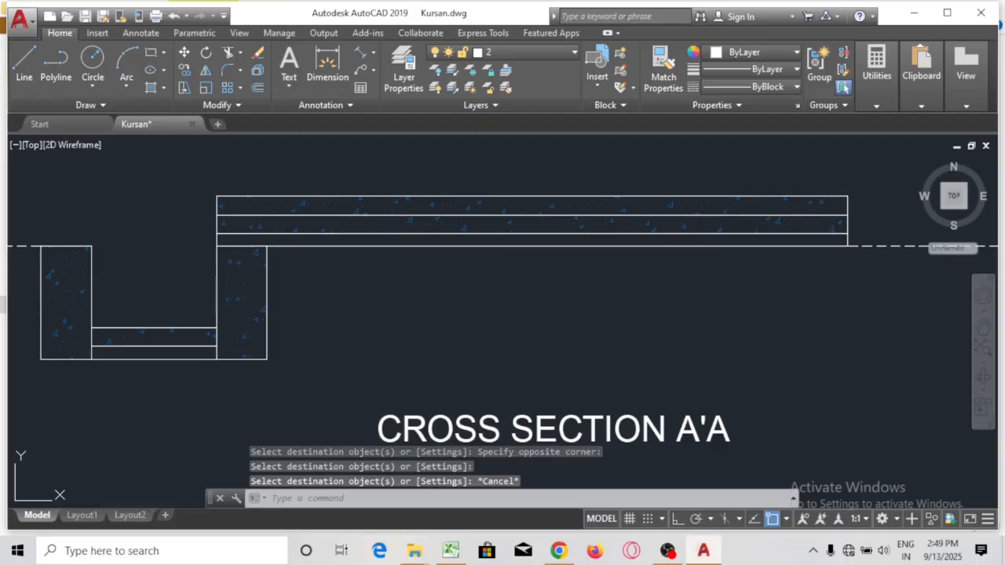
text(h)
key(Return)
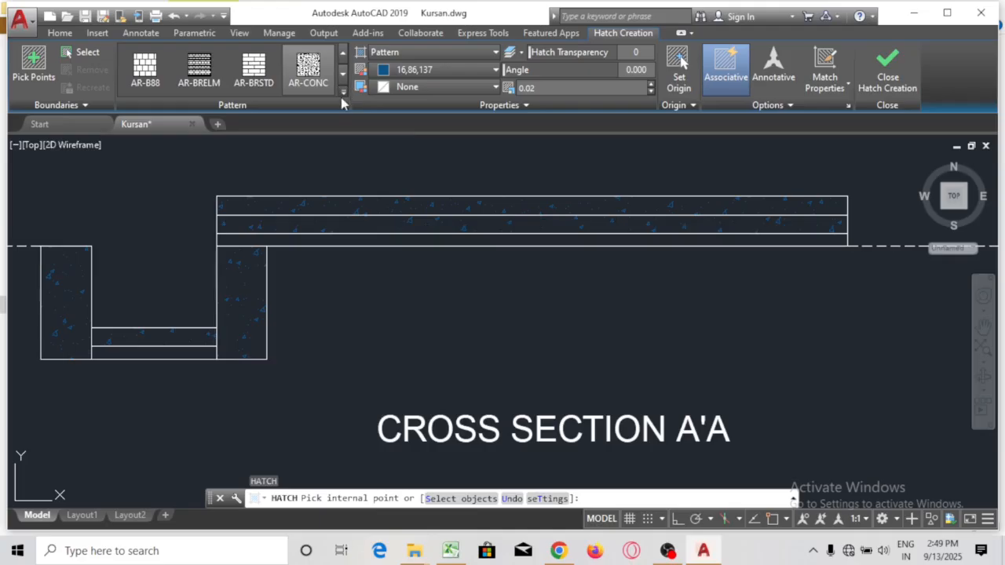
Set up a GRAVEL hatch pattern in orange (248,153,30)
scroll(274, 181, down, 5)
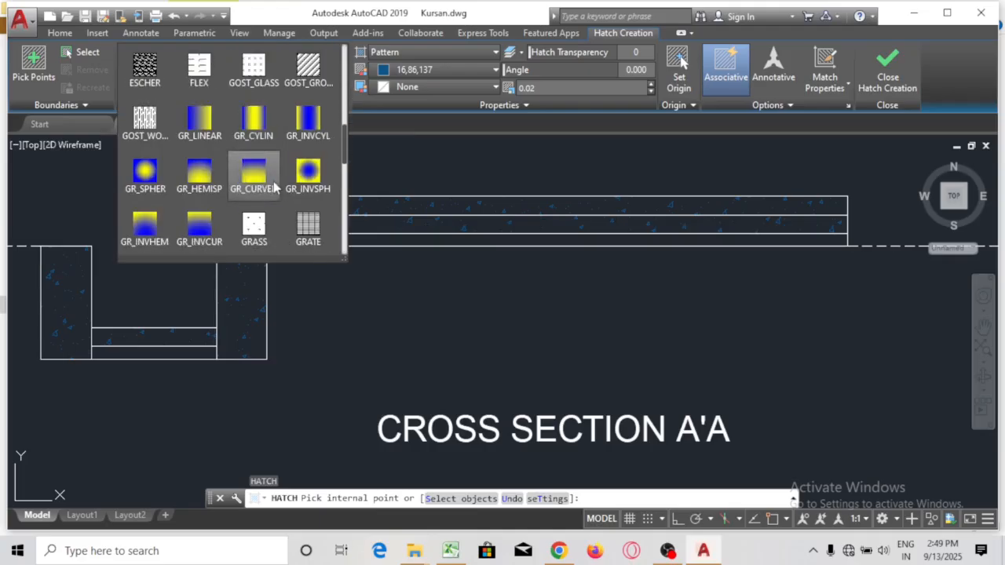
click(144, 124)
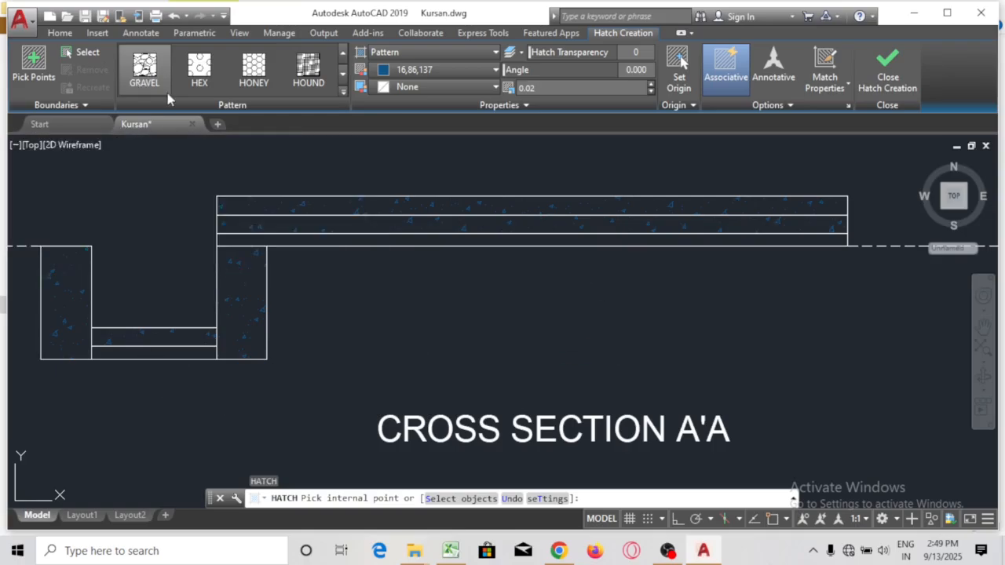
click(422, 72)
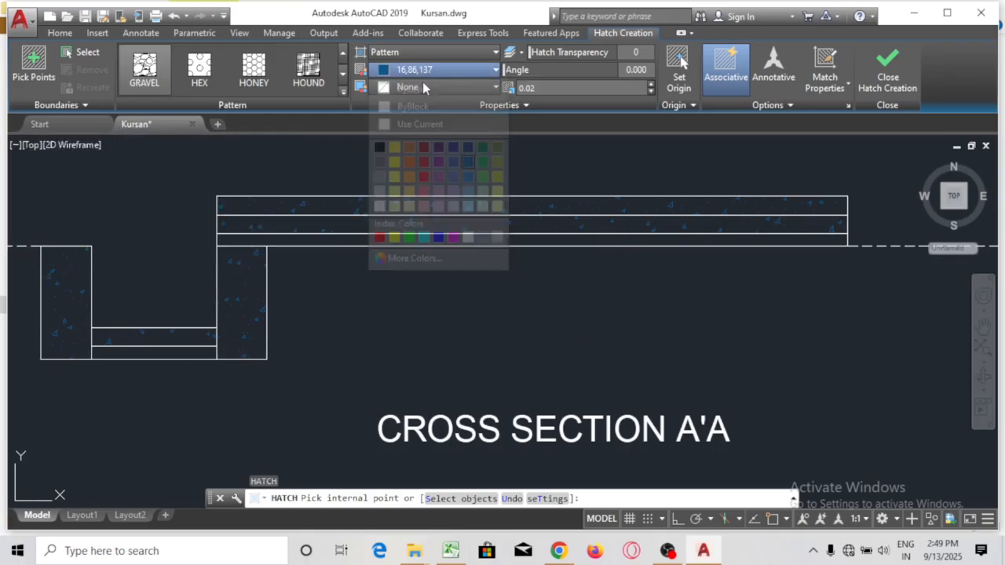
click(409, 177)
click(172, 357)
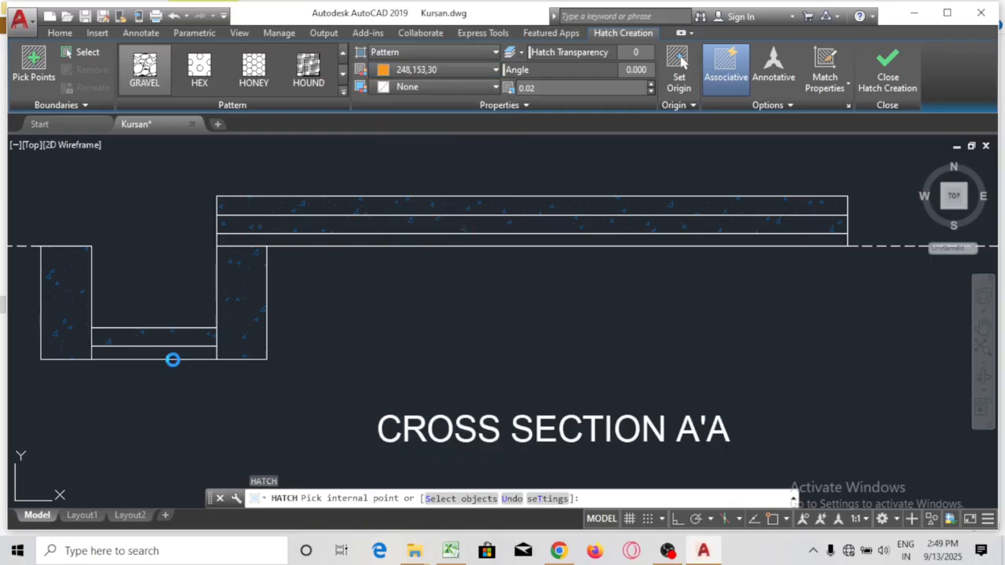
key(Return)
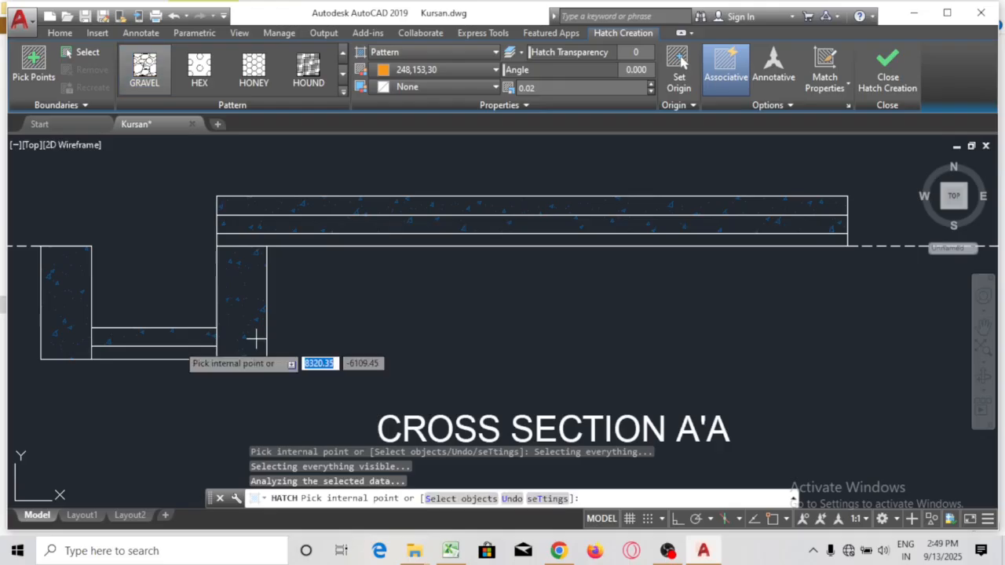
Fill the trench bottom strip and the slab's lowest band with gravel at scale 0.05
click(146, 352)
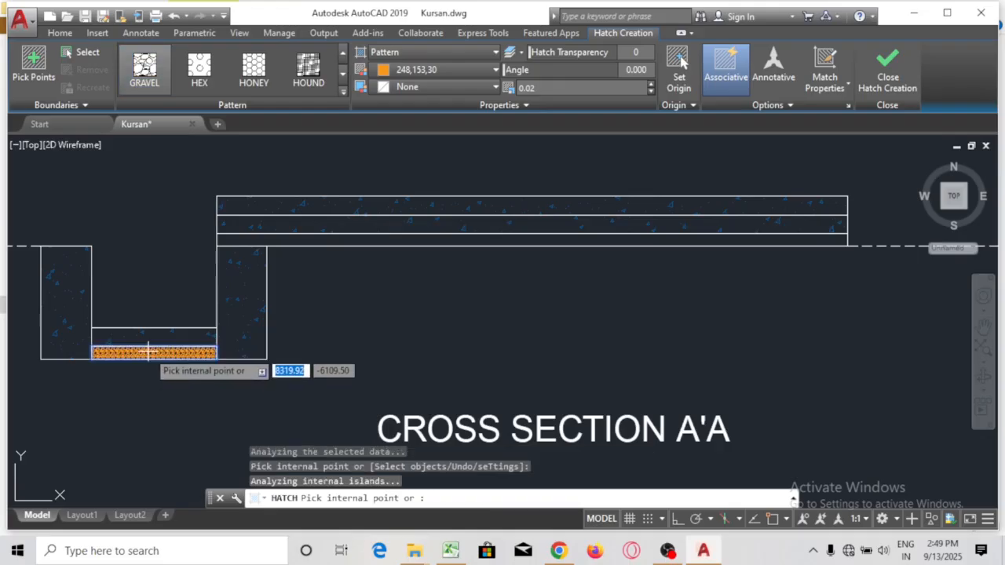
click(467, 239)
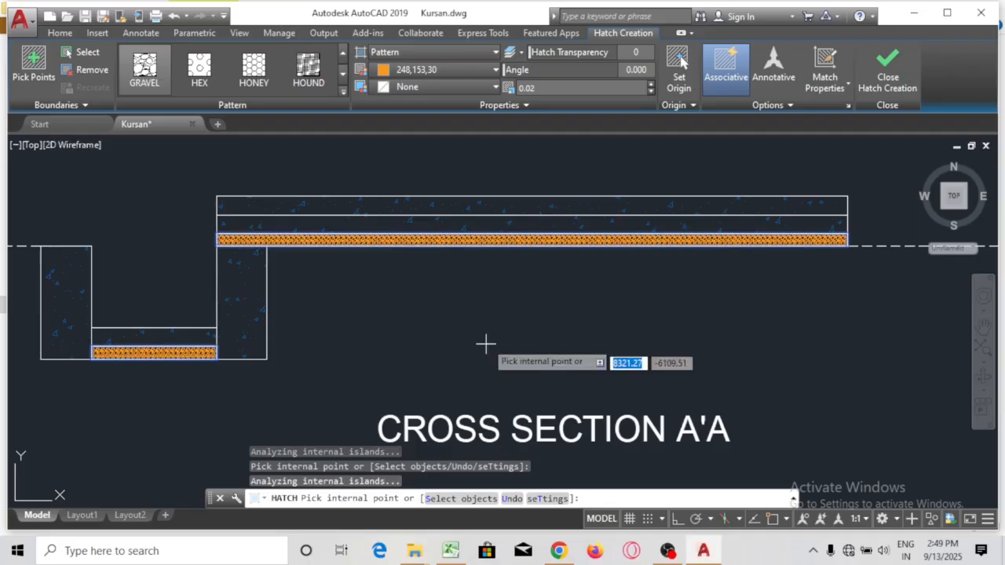
click(549, 89)
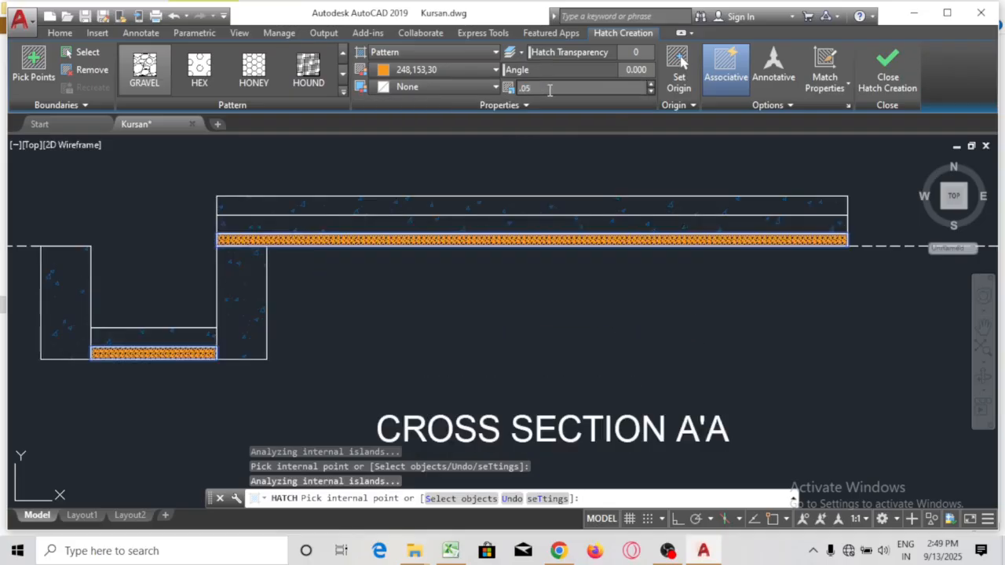
text(.05)
key(Return)
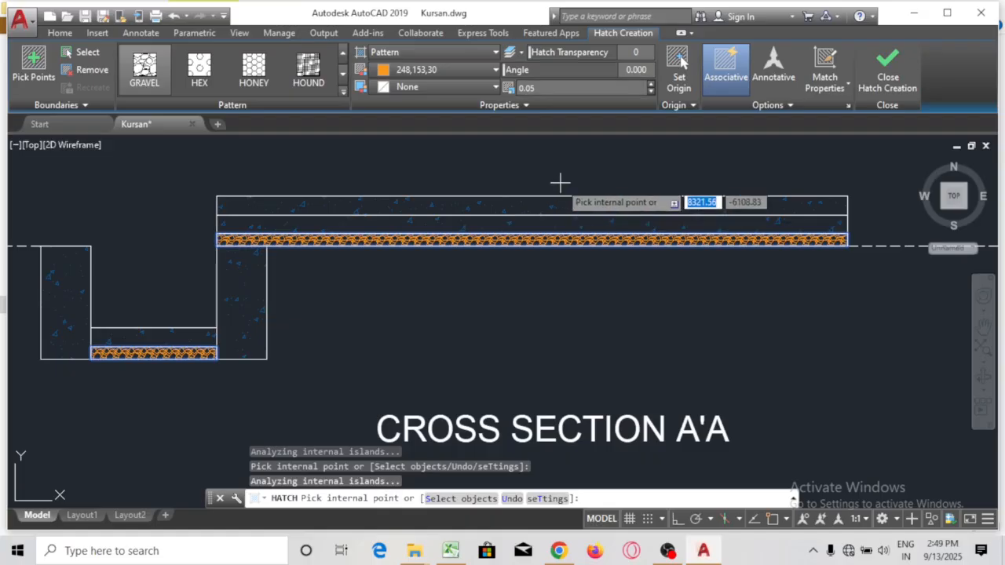
Increase the gravel hatch scale to 0.08 and finish the hatch
scroll(559, 184, down, 5)
scroll(507, 263, down, 5)
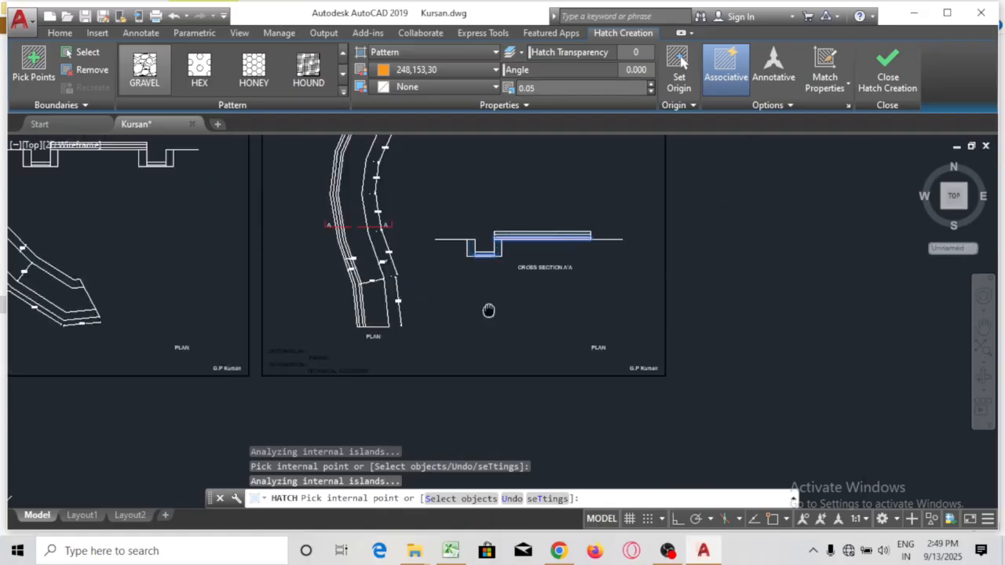
scroll(481, 258, up, 6)
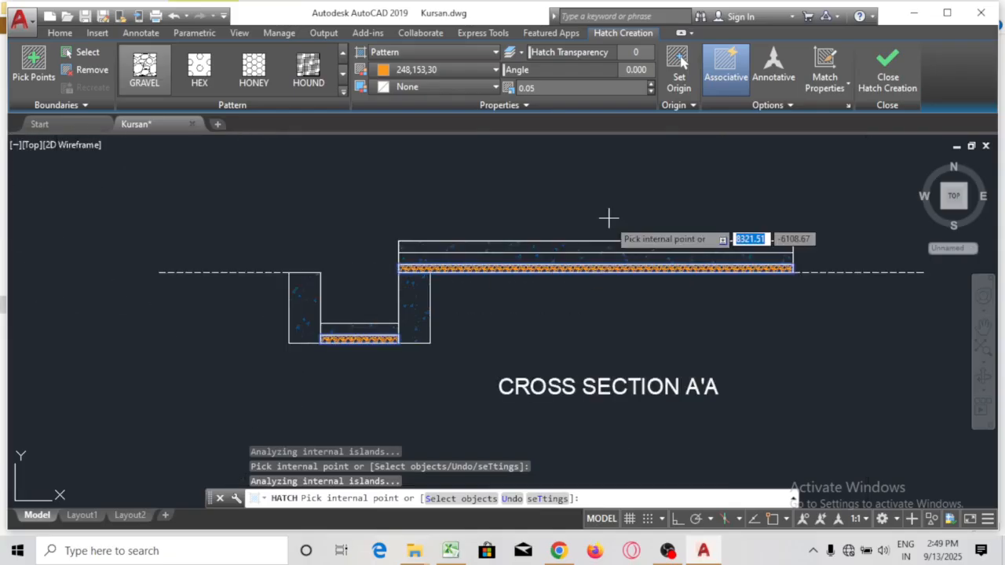
click(543, 86)
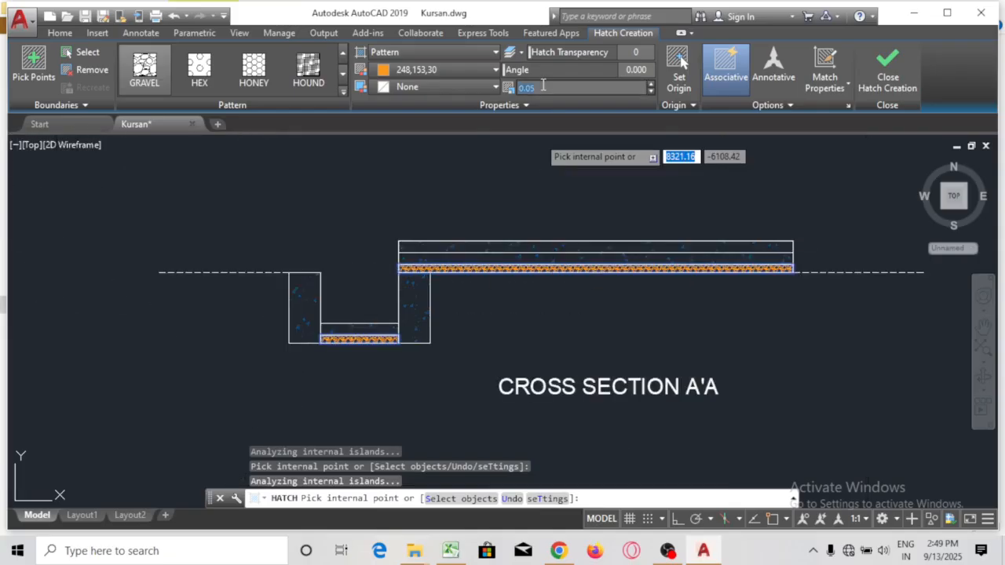
text(.08)
key(Return)
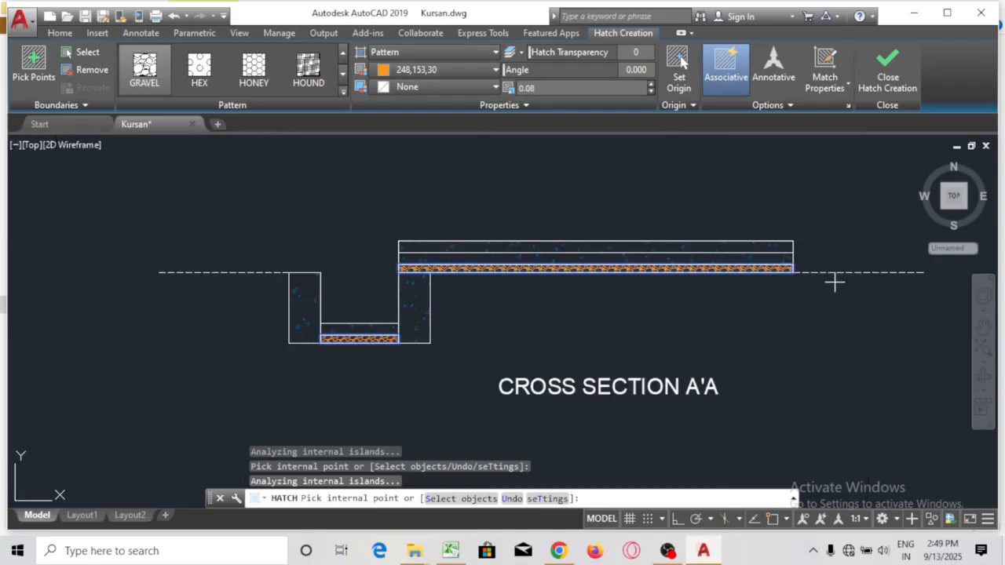
key(Return)
Copy the CROSS SECTION A'A title to just above the ground line's left end
scroll(489, 224, down, 4)
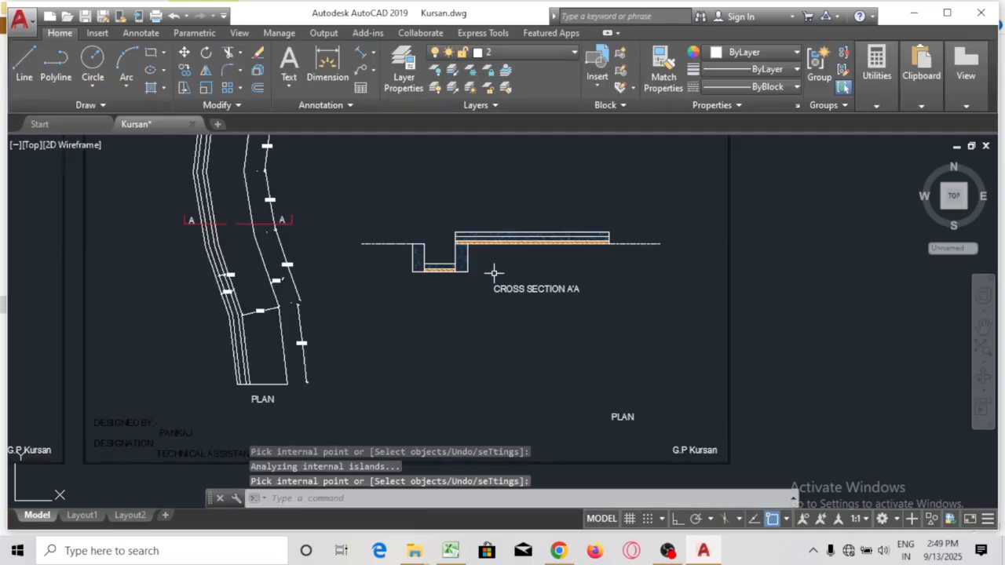
mouse_move(517, 265)
mouse_down()
mouse_move(537, 283)
mouse_move(440, 265)
mouse_move(401, 277)
mouse_up()
scroll(526, 284, up, 4)
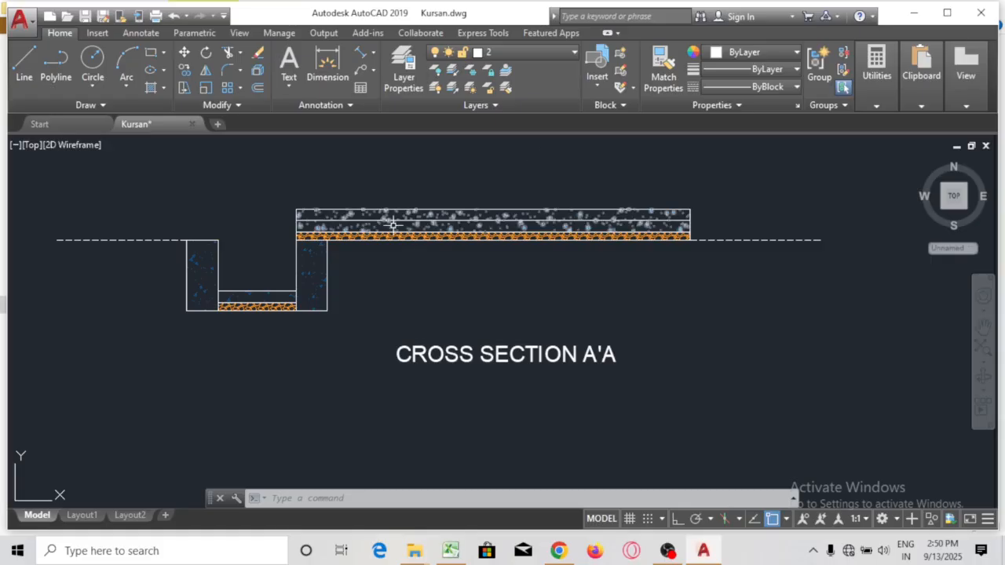
click(463, 352)
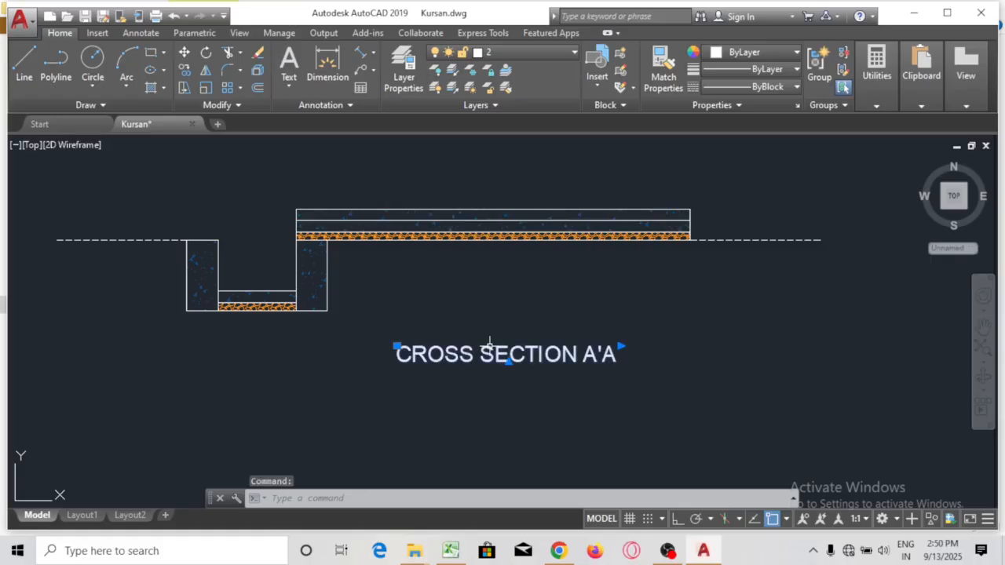
text(co)
key(Return)
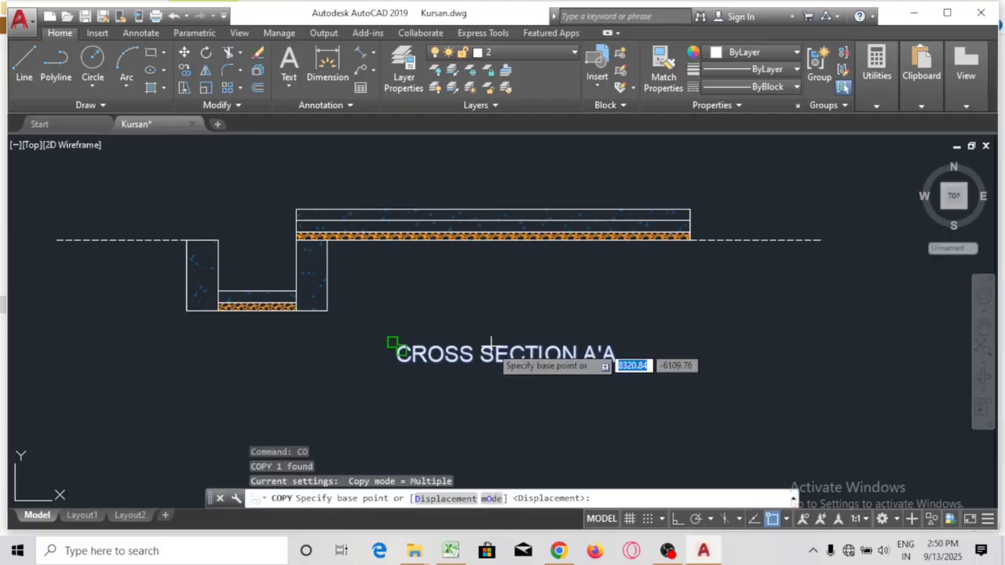
click(491, 351)
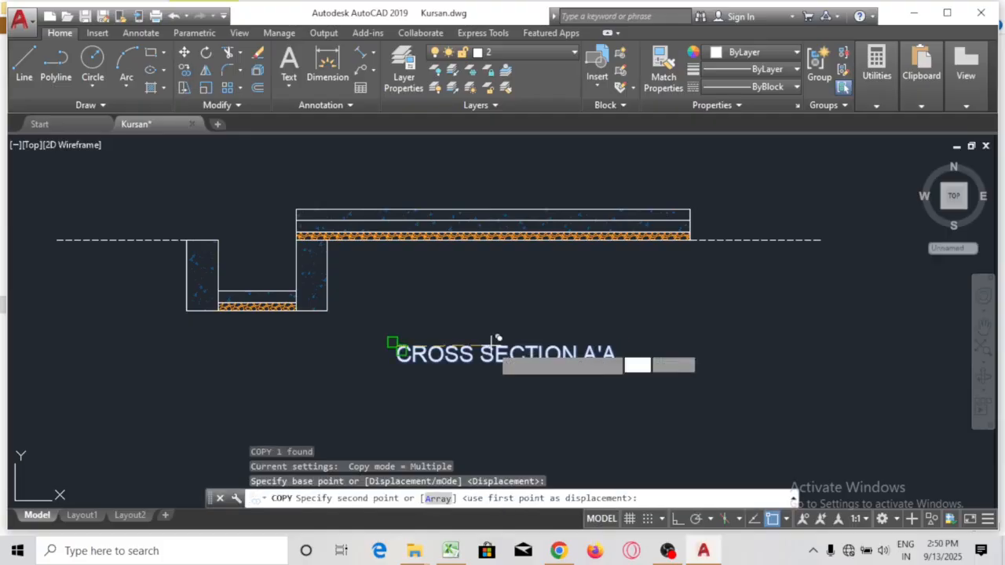
click(89, 210)
key(Escape)
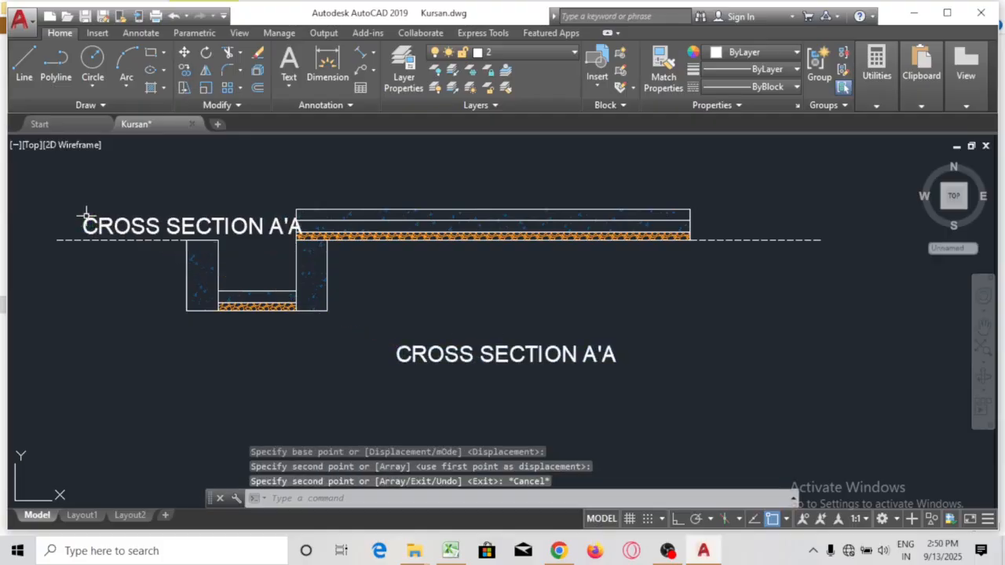
click(94, 214)
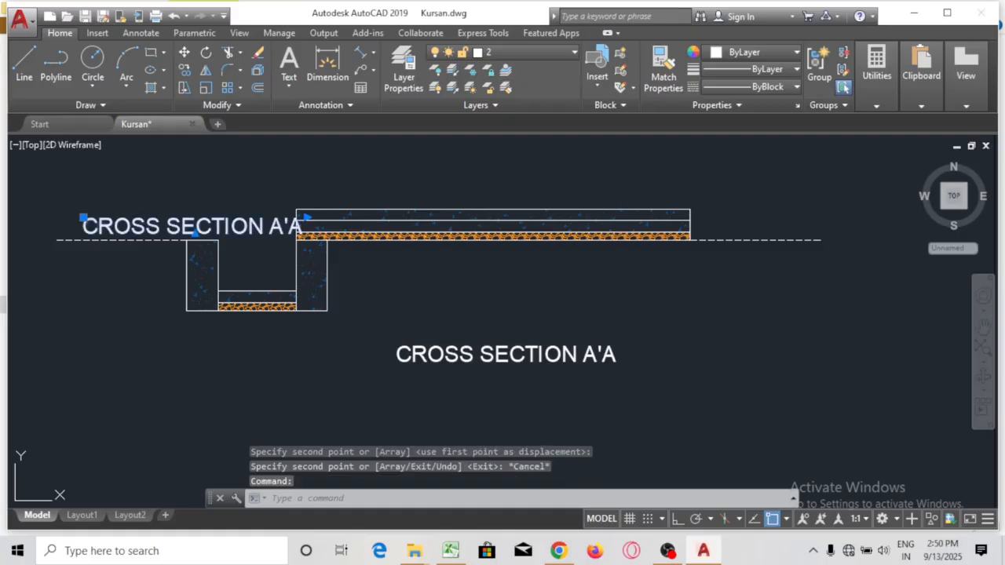
Change the copied title text to 'G.L' and narrow its text box to fit
double_click(99, 228)
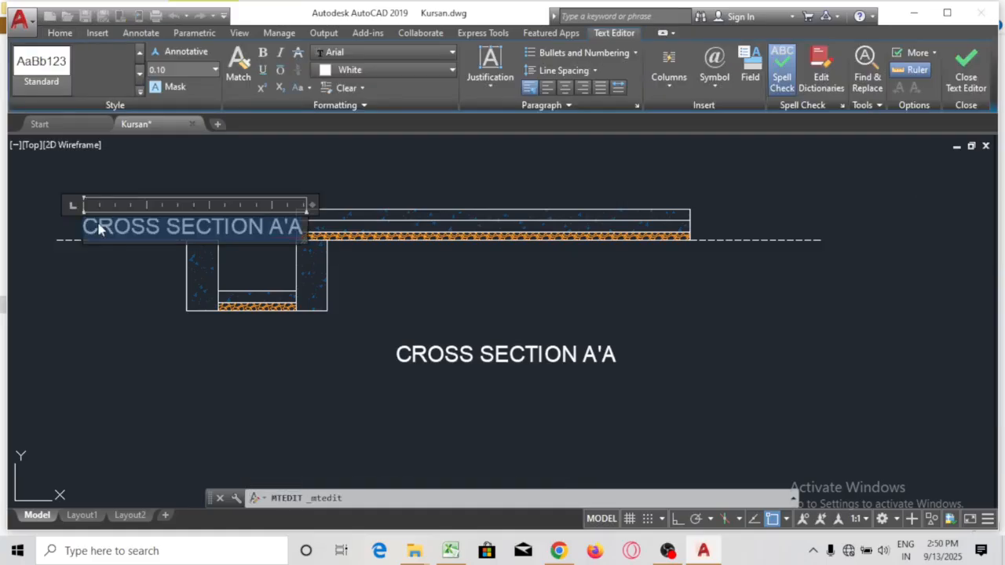
text(G)
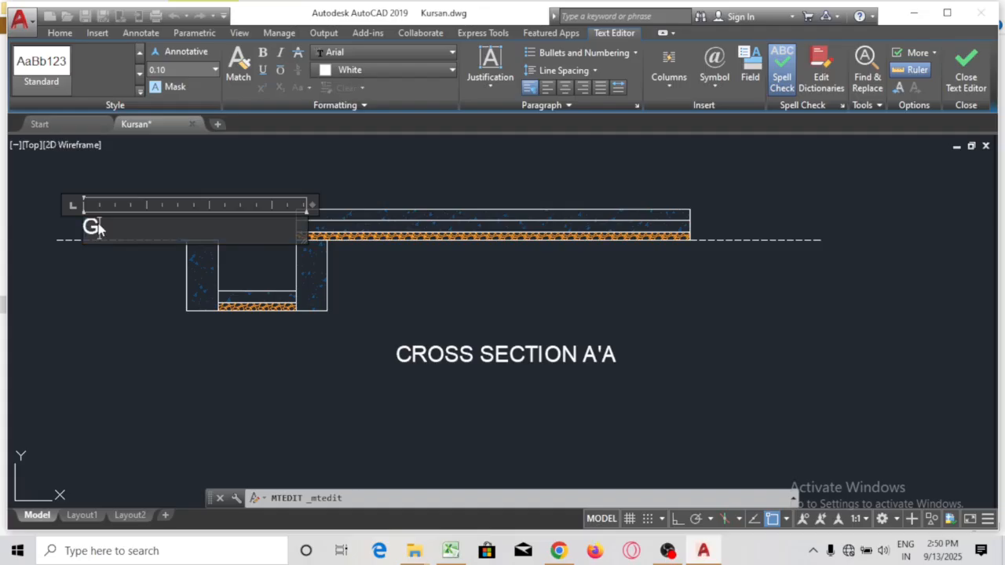
text(.L)
drag(310, 204, 135, 206)
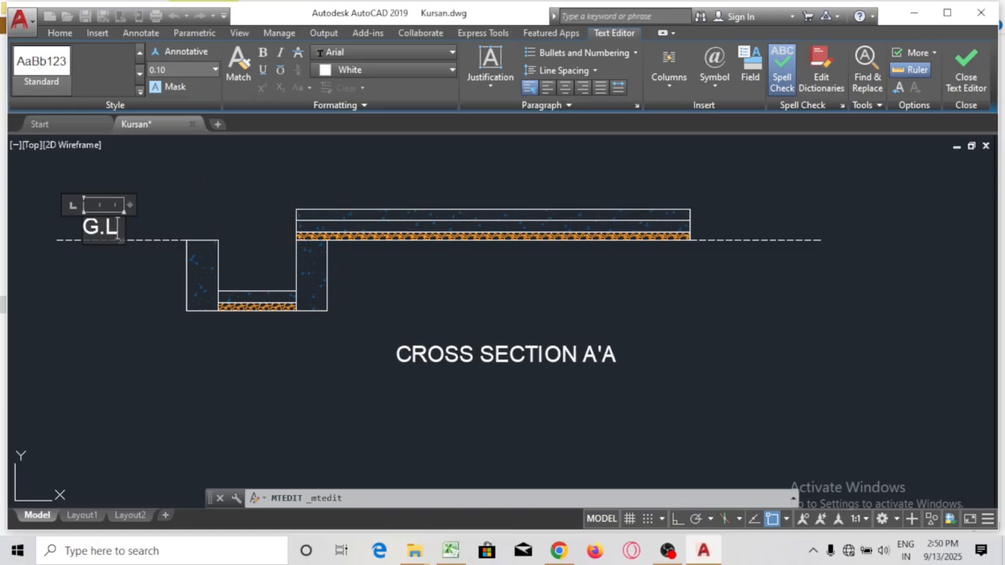
click(147, 306)
With Ortho on, copy the G.L label level to the right end of the ground line
click(100, 226)
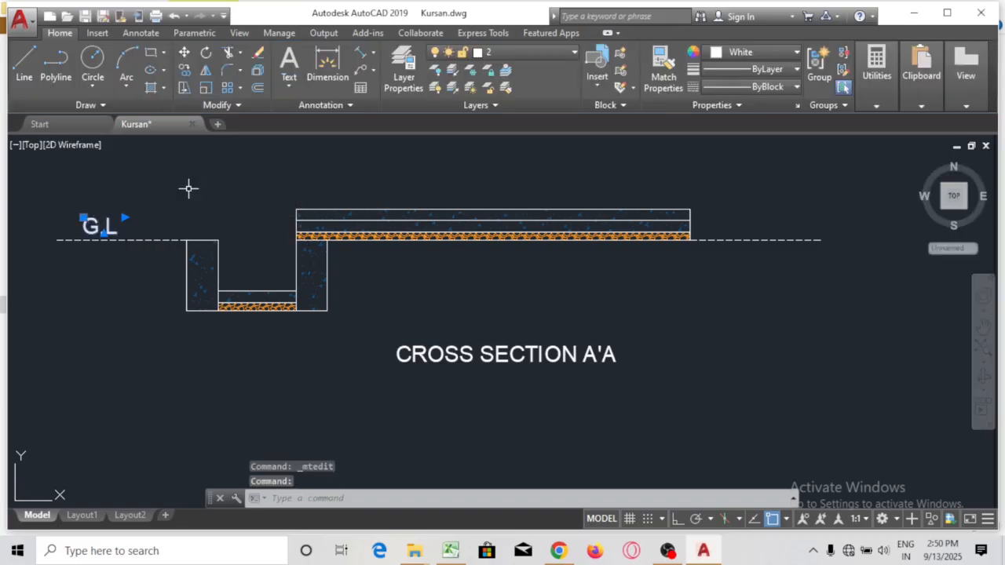
text(co)
key(Return)
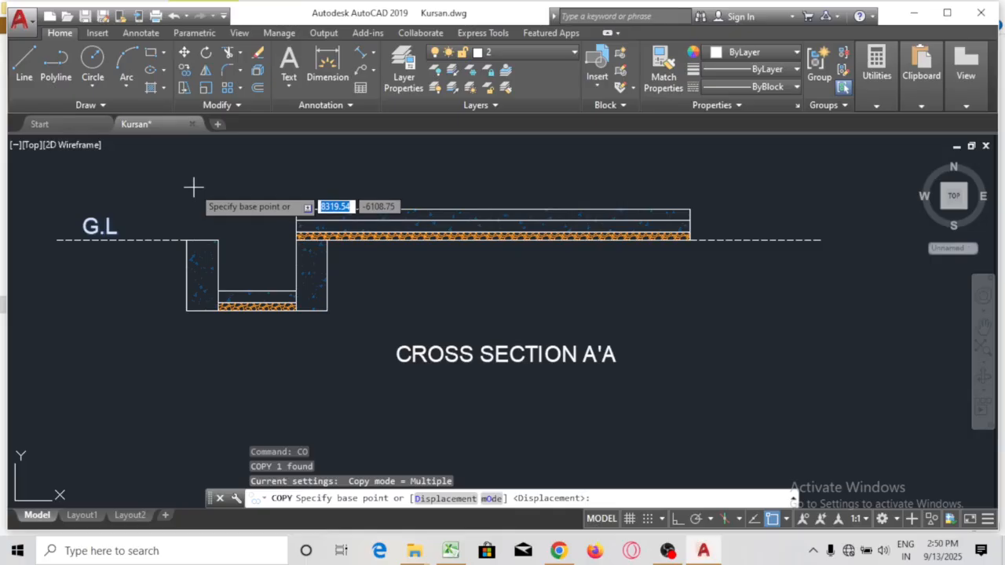
click(680, 525)
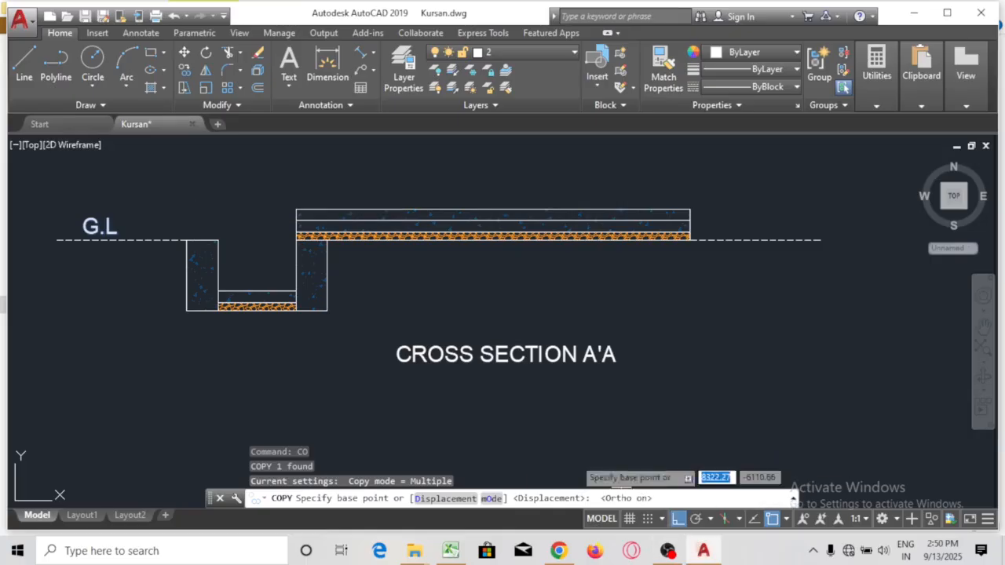
click(71, 229)
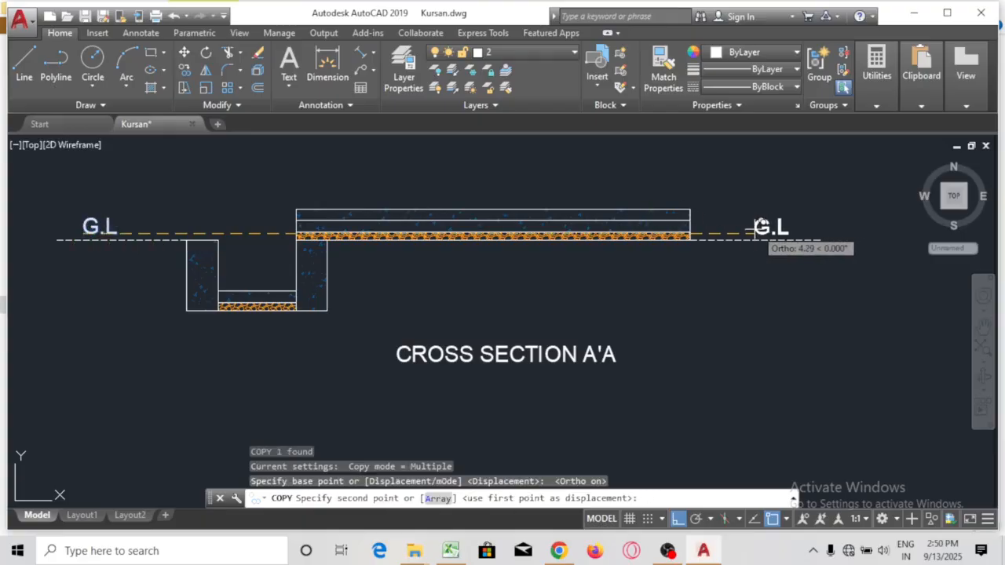
click(760, 228)
key(Escape)
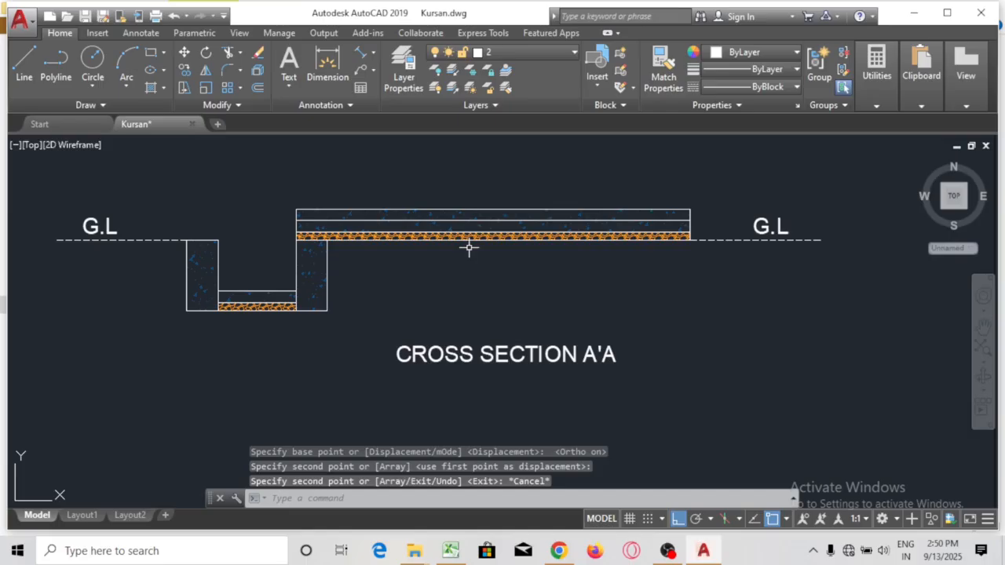
scroll(524, 275, down, 1)
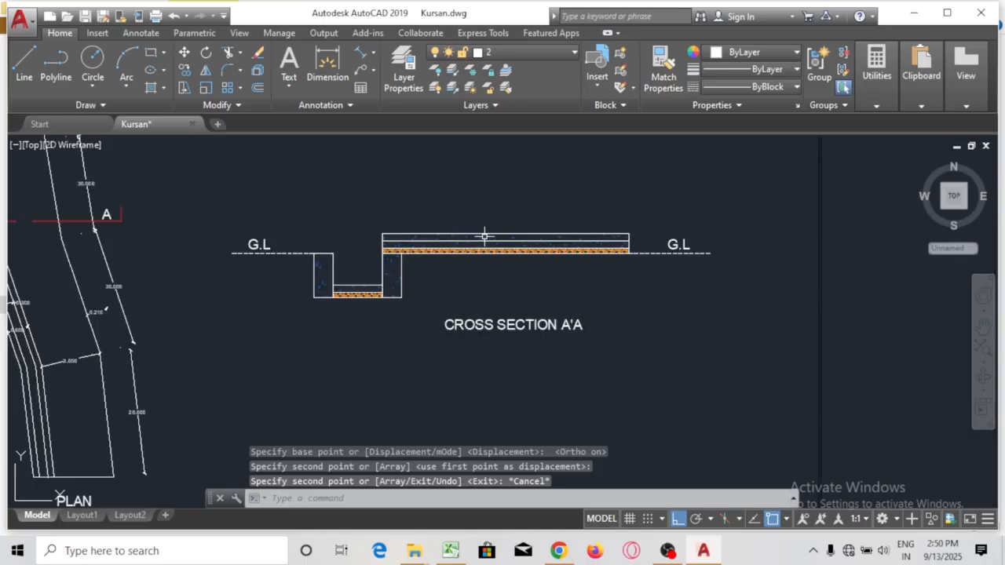
mouse_move(455, 285)
mouse_down()
mouse_move(532, 234)
mouse_move(534, 218)
mouse_move(504, 206)
mouse_move(476, 168)
mouse_move(585, 252)
mouse_up()
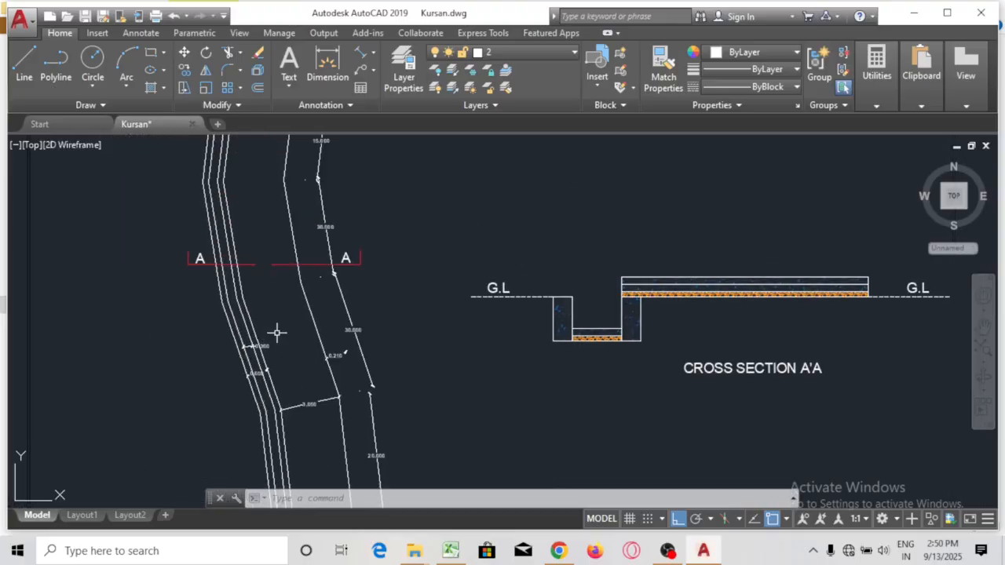
scroll(277, 333, up, 4)
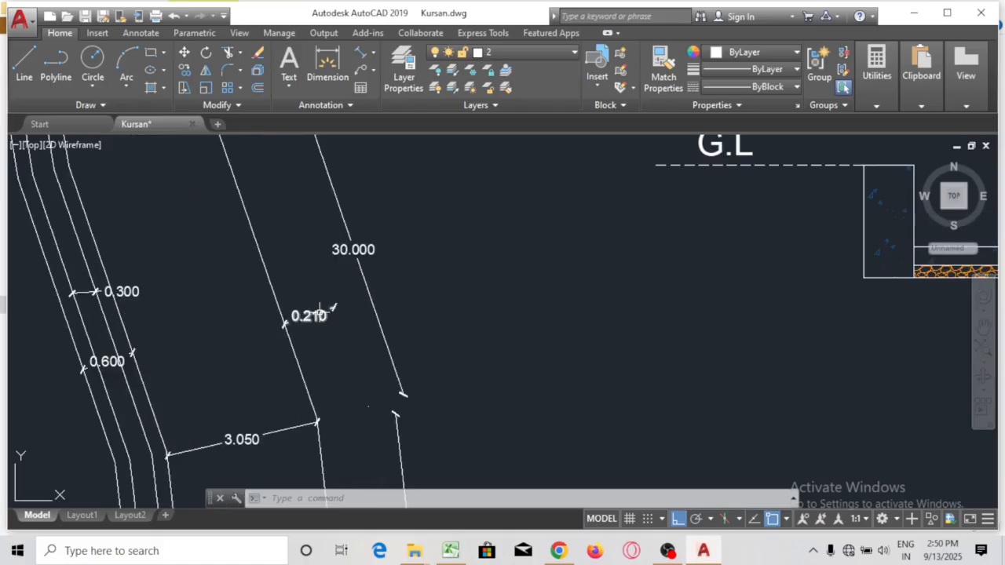
Erase the 0.210 plan dimension and zoom to show the A-A marks with the cross section
click(319, 315)
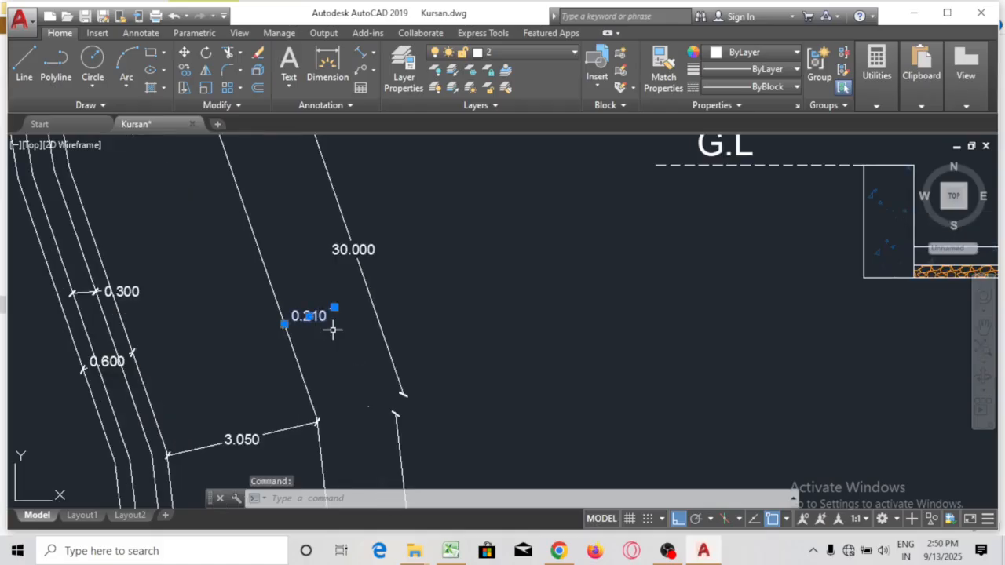
text(E)
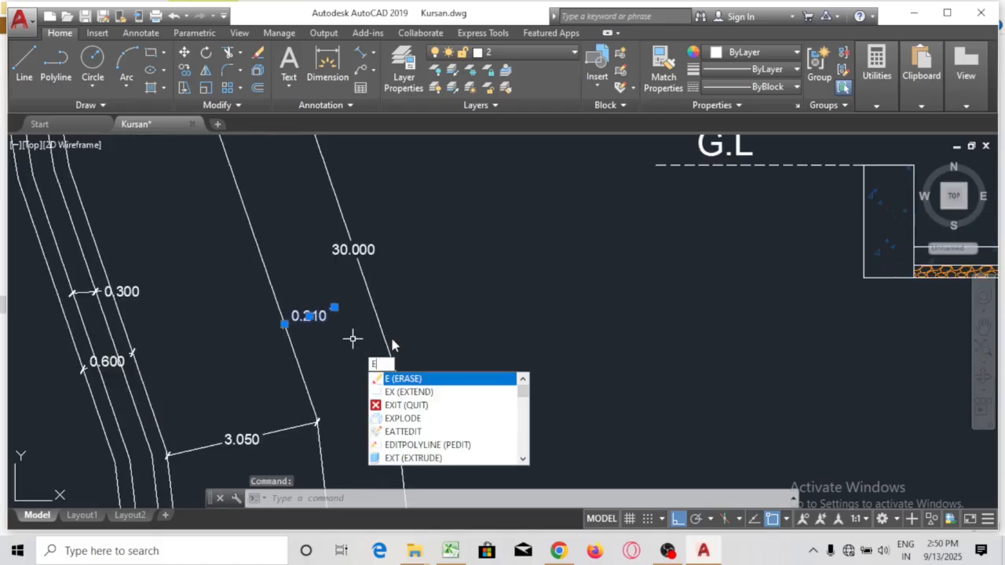
key(Return)
scroll(467, 229, down, 4)
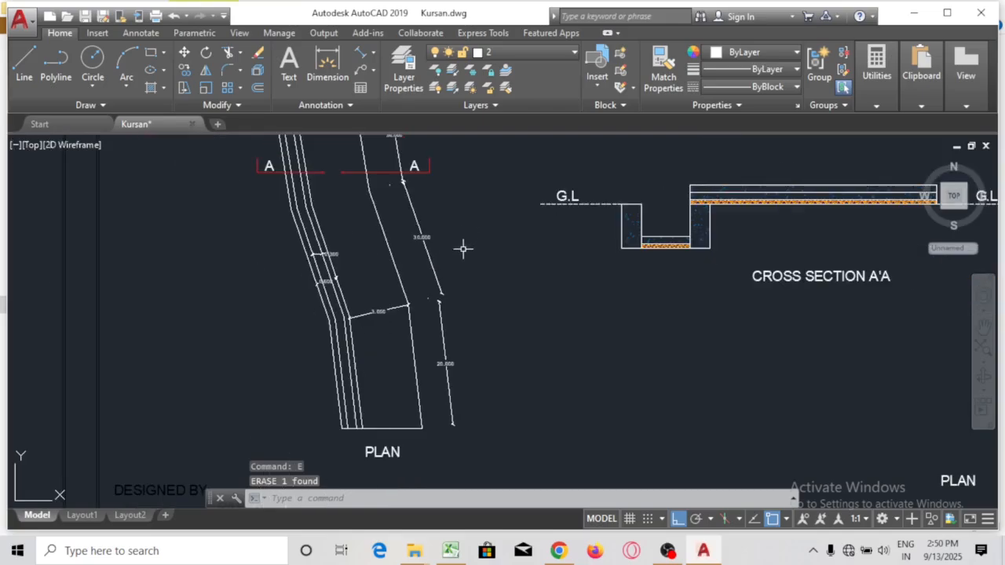
mouse_move(342, 250)
mouse_down()
mouse_move(347, 425)
mouse_move(257, 426)
mouse_move(256, 375)
mouse_up()
scroll(287, 375, up, 1)
scroll(270, 345, up, 3)
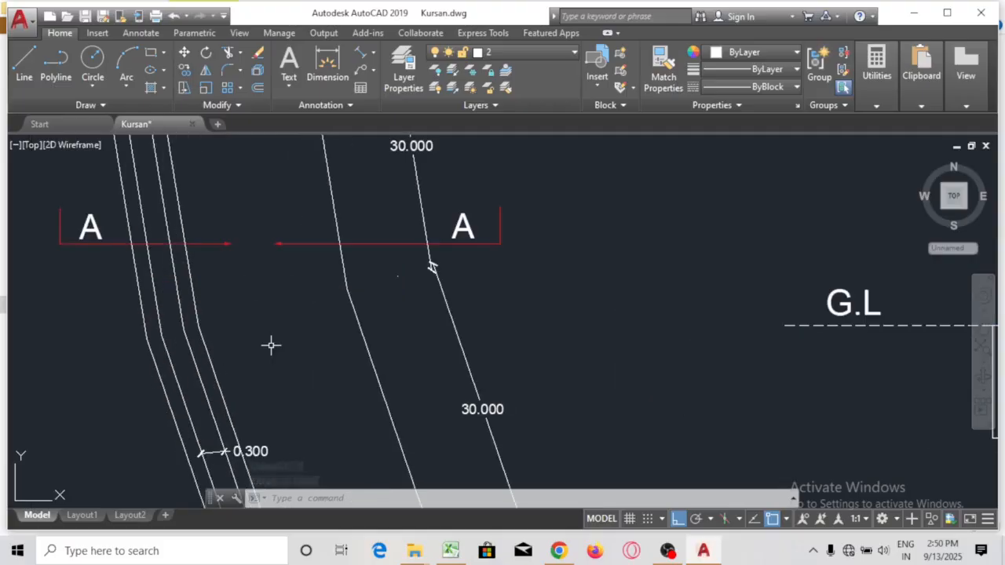
scroll(271, 345, down, 1)
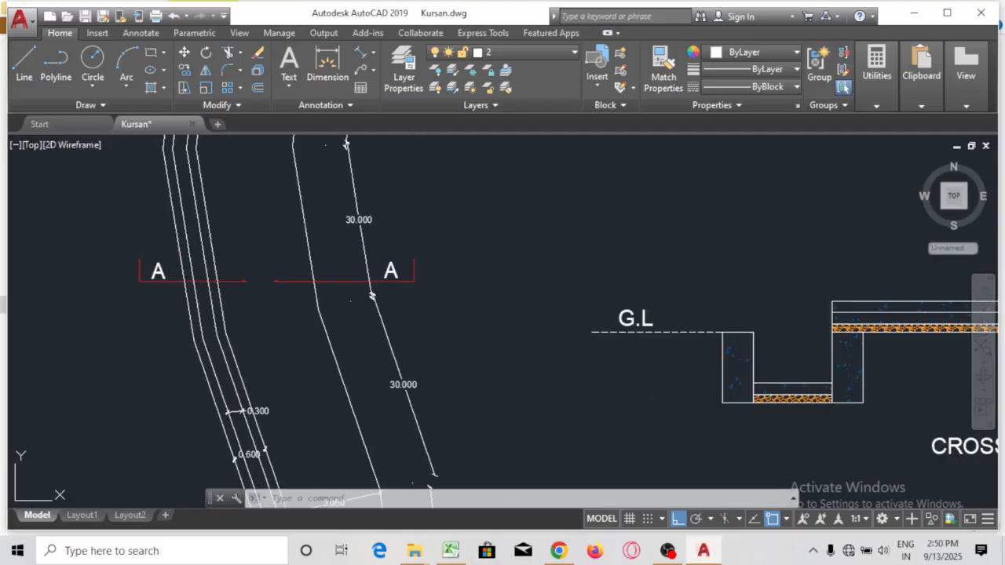
Start an AR-CONC hatch and pick the wide plan strip through section A-A
text(h)
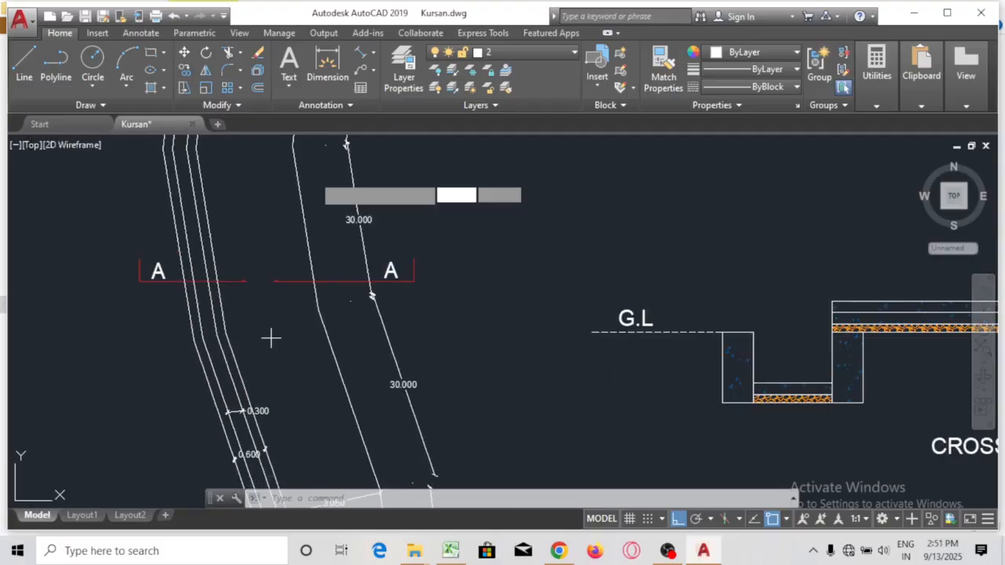
key(Return)
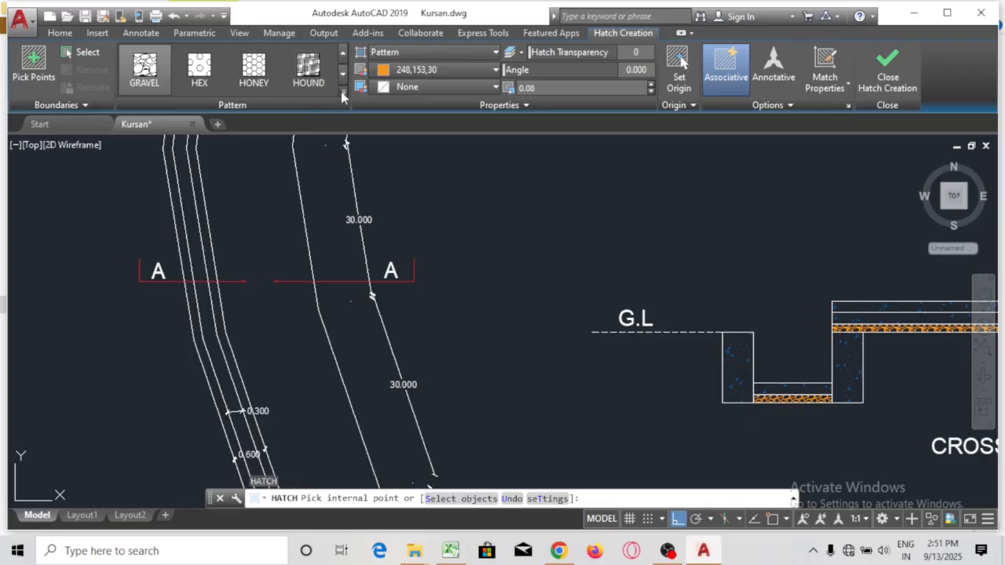
click(341, 91)
scroll(291, 103, up, 5)
scroll(313, 147, up, 3)
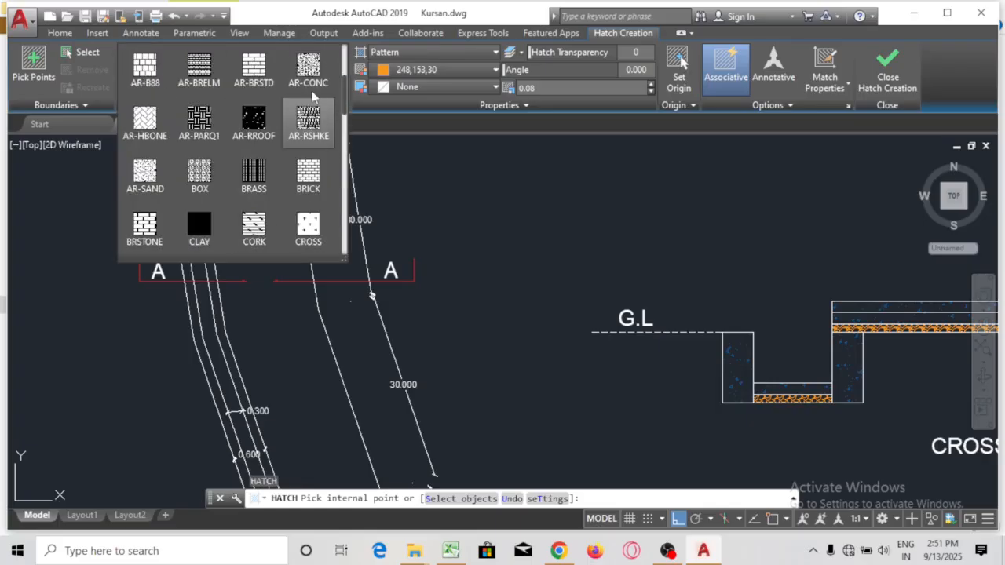
click(310, 69)
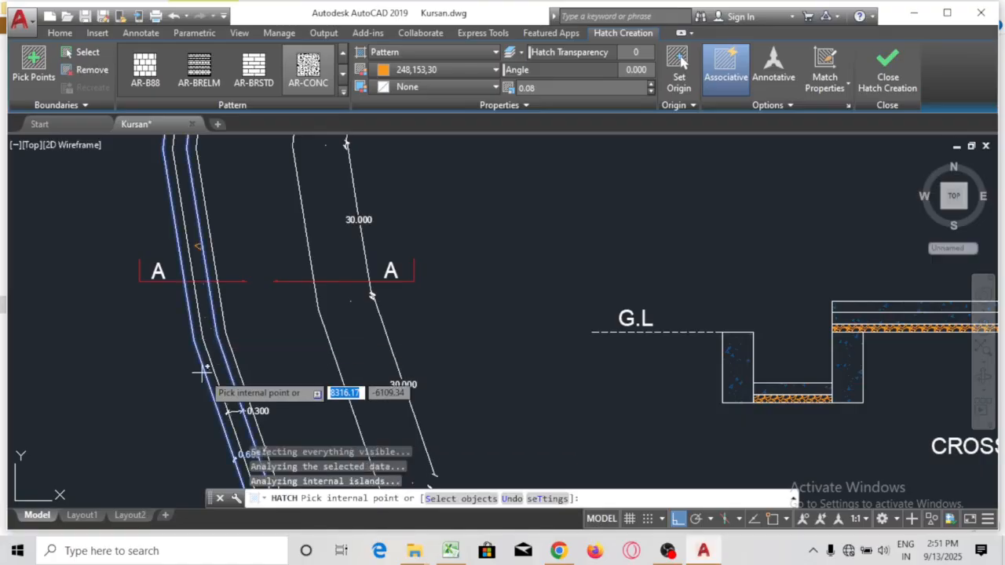
scroll(206, 336, up, 2)
click(206, 345)
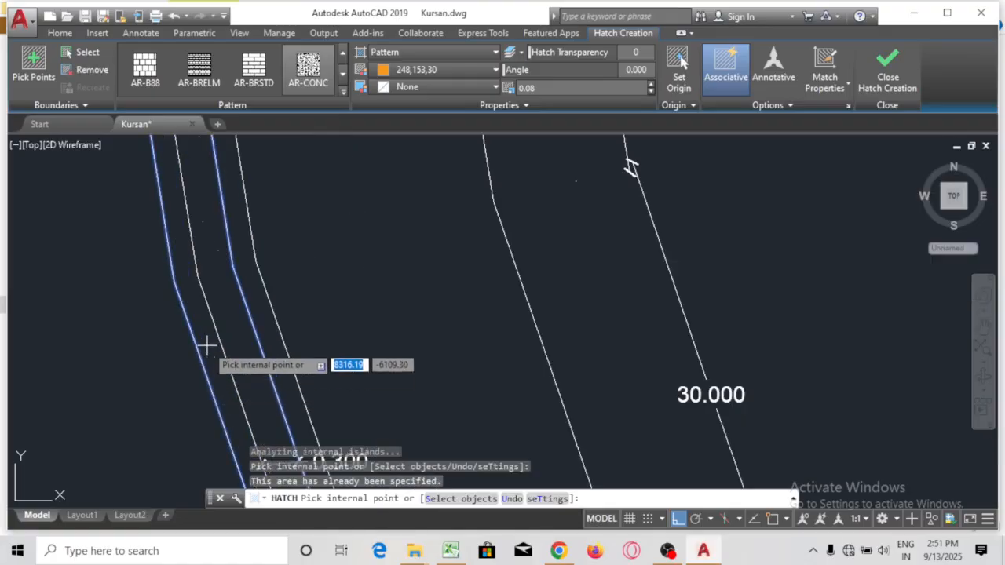
click(331, 309)
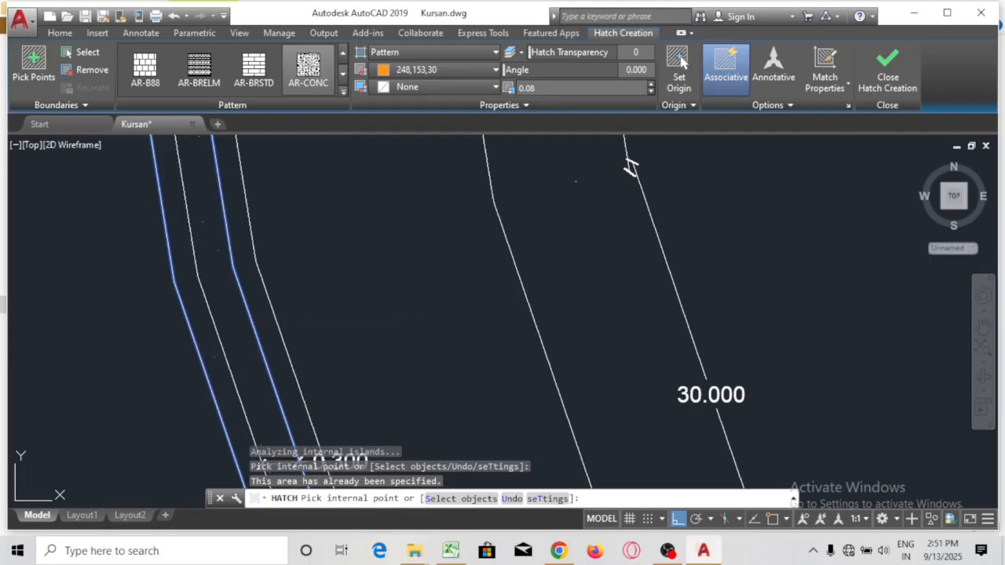
click(332, 310)
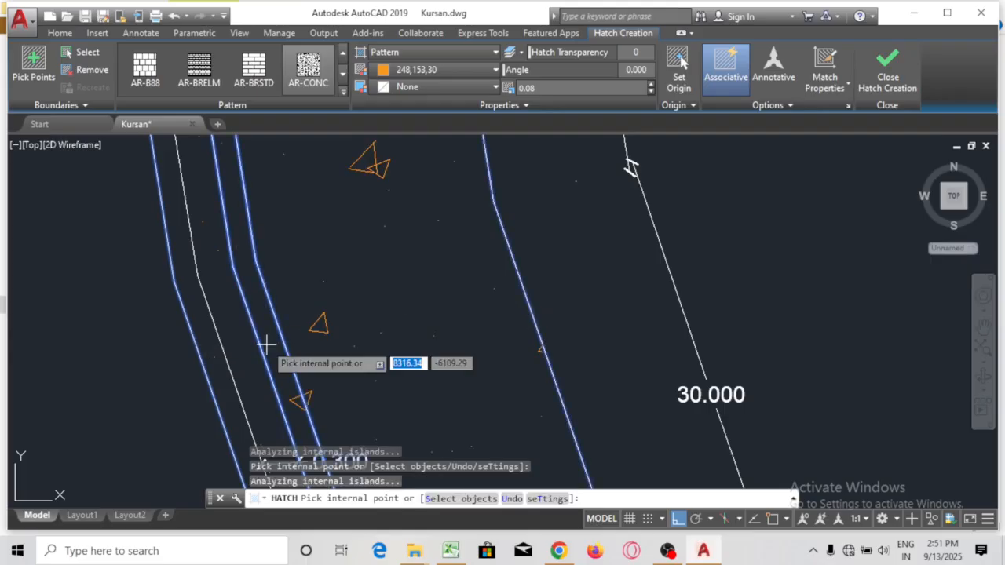
click(242, 323)
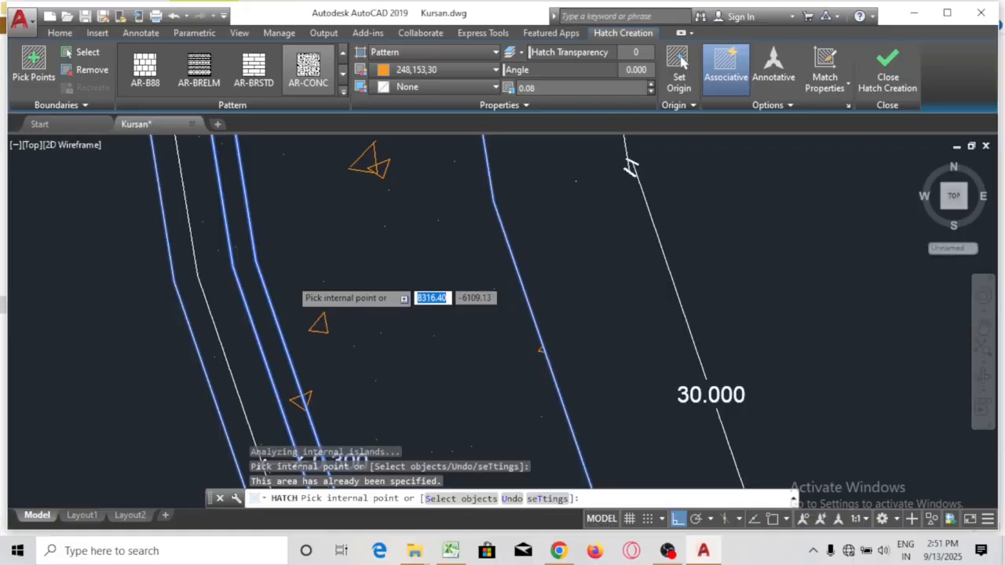
Make the plan hatch blue (16,86,137) with scale 0.02 and finish
scroll(298, 287, down, 2)
click(438, 69)
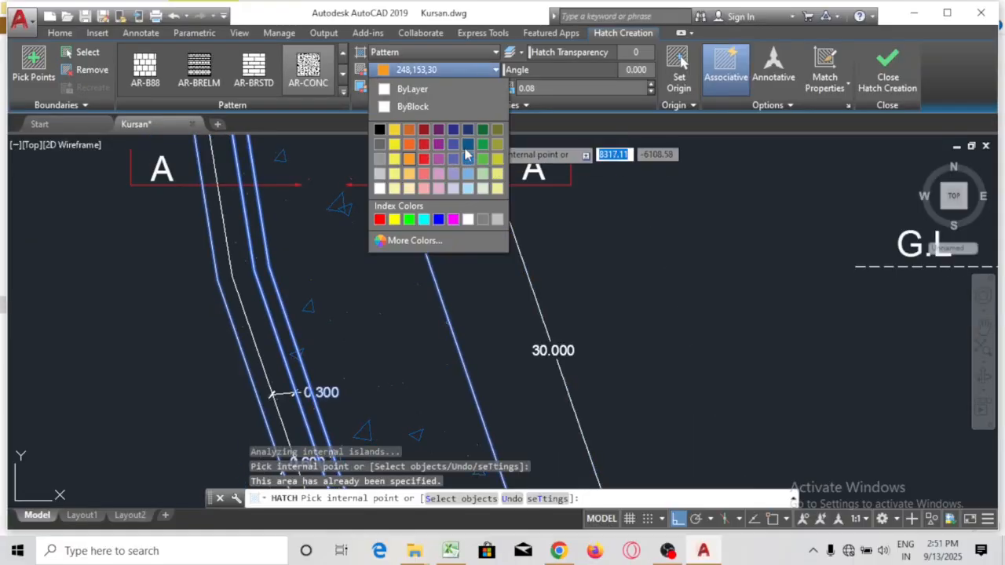
click(467, 146)
click(561, 90)
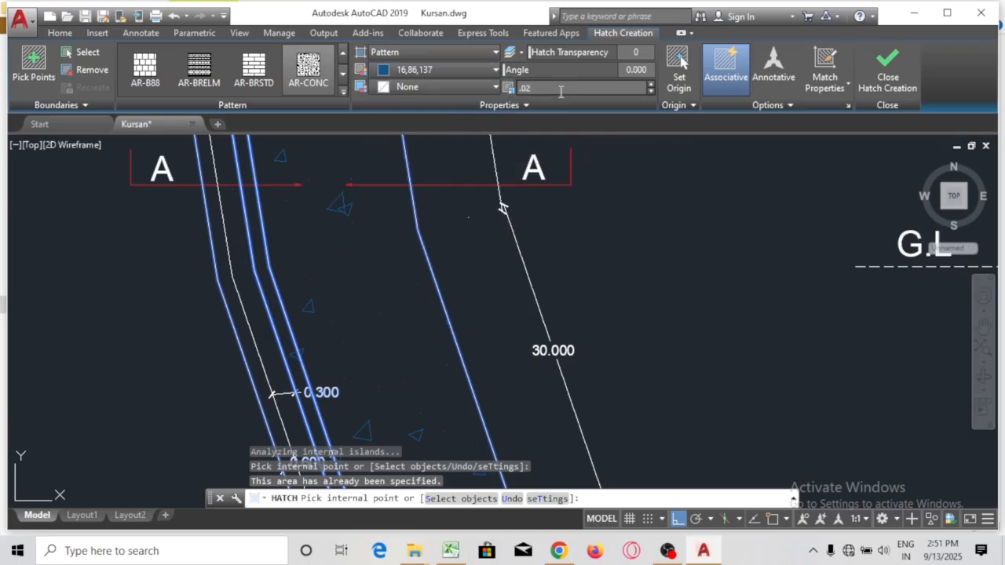
text(.02)
key(Return)
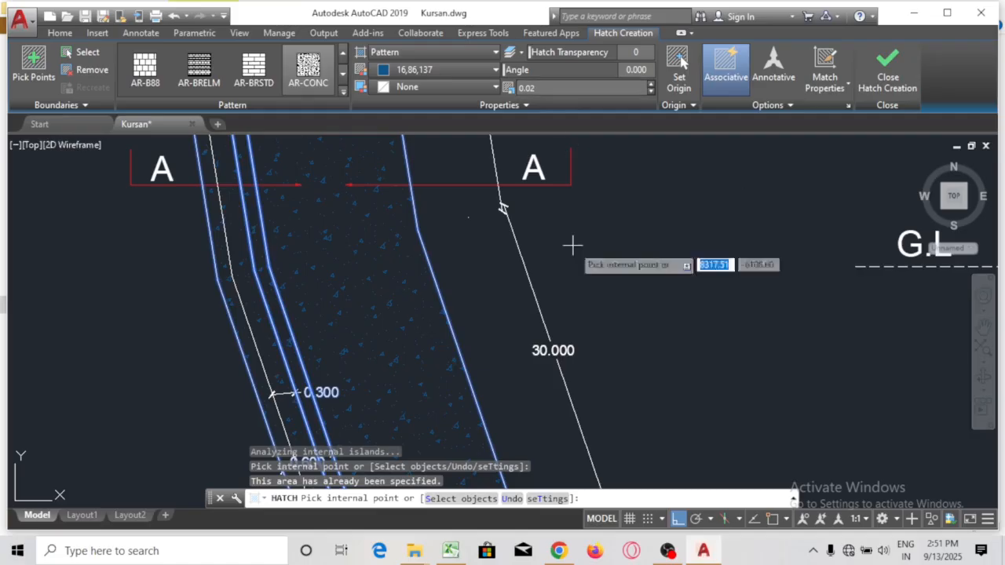
key(Escape)
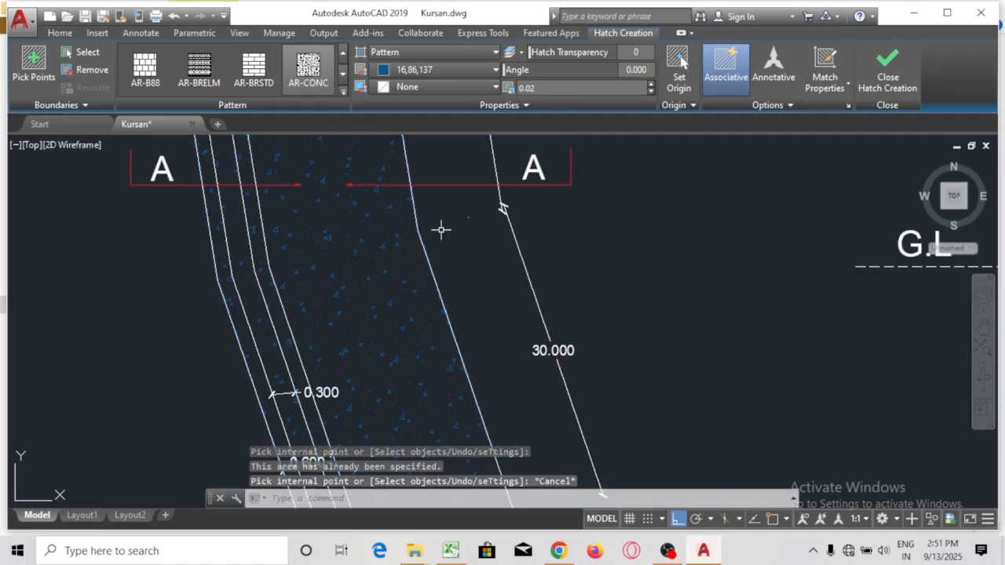
Zoom and pan to the other sheet's Cross Section A'A with its Stone Soling and PCC 1:3:6 labels
scroll(348, 354, down, 5)
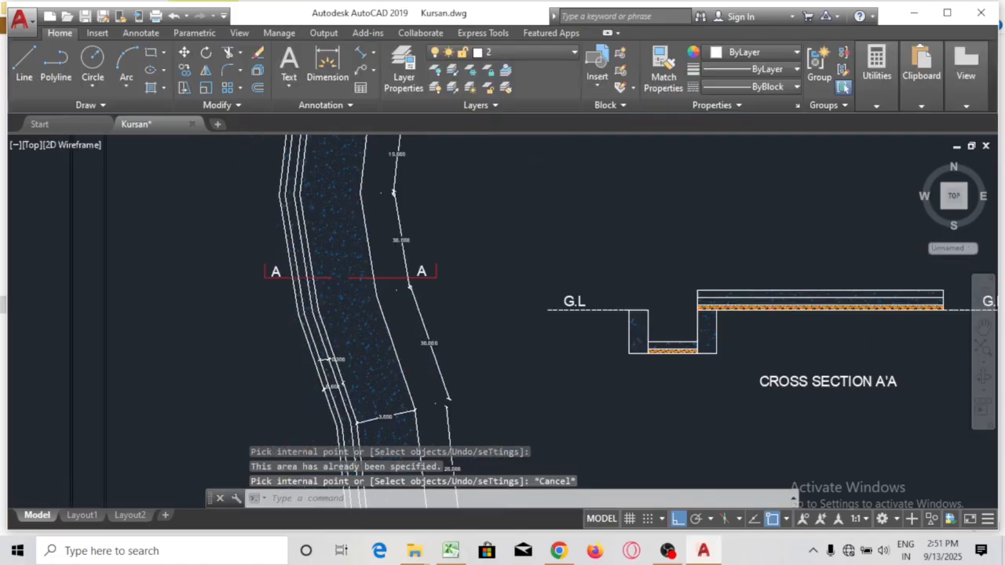
scroll(410, 298, down, 4)
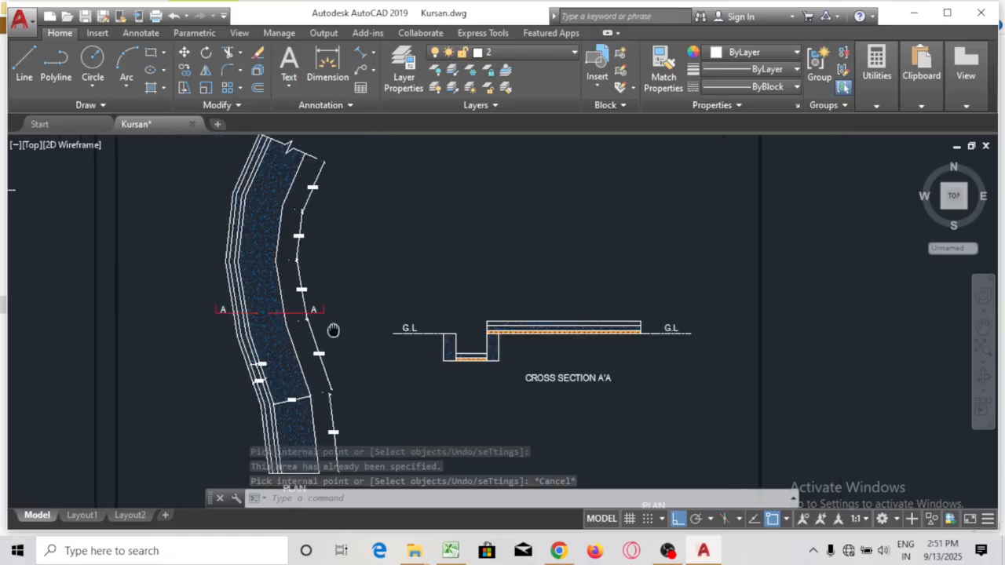
scroll(392, 371, up, 6)
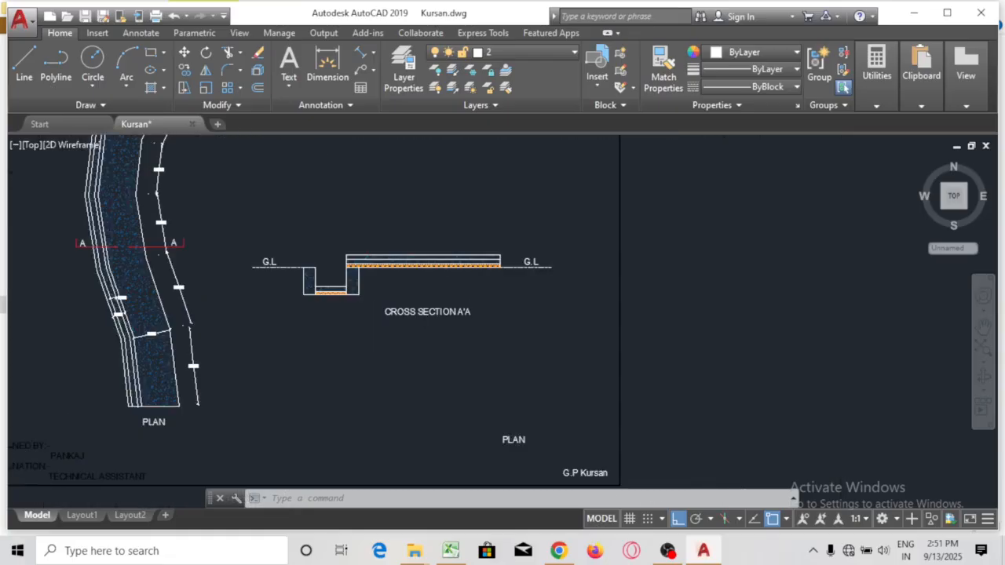
scroll(696, 280, down, 2)
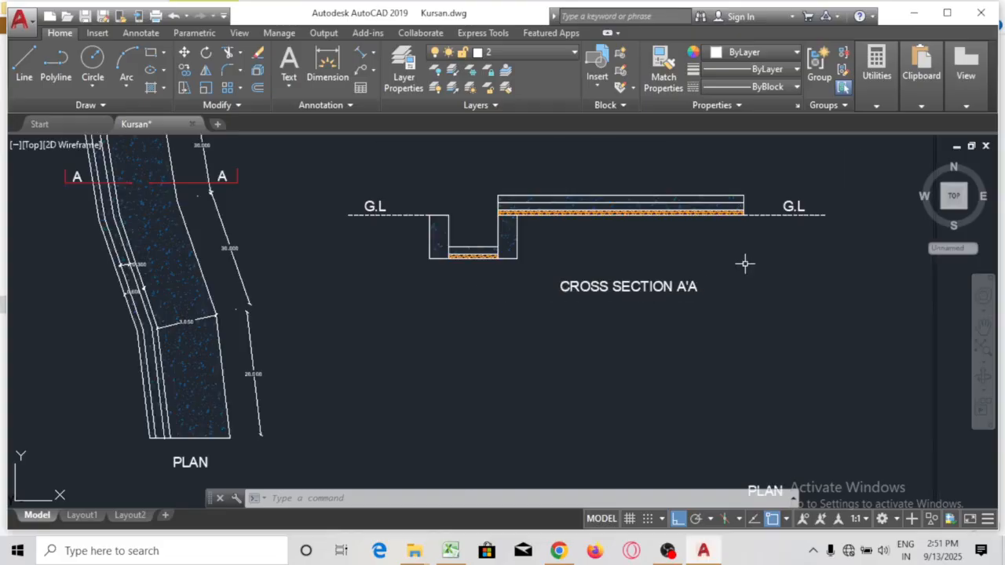
mouse_move(749, 262)
mouse_down()
mouse_move(788, 386)
mouse_move(698, 350)
mouse_up()
scroll(670, 276, up, 2)
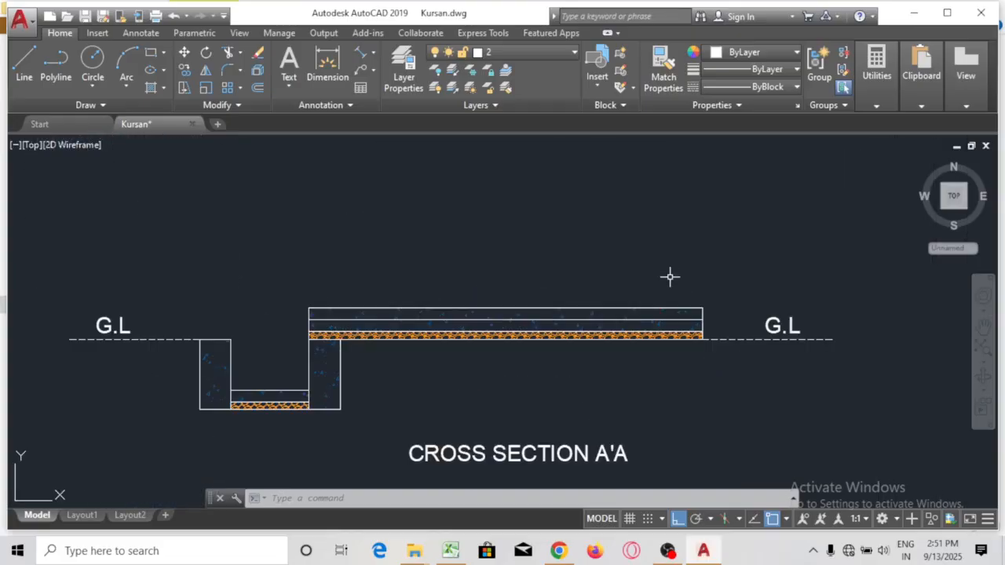
scroll(670, 276, down, 6)
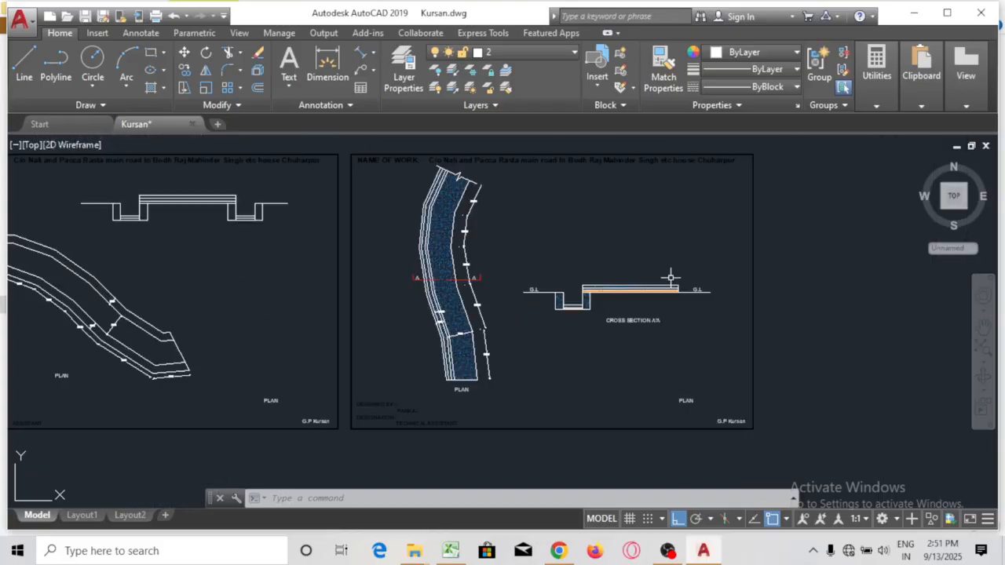
scroll(646, 273, down, 4)
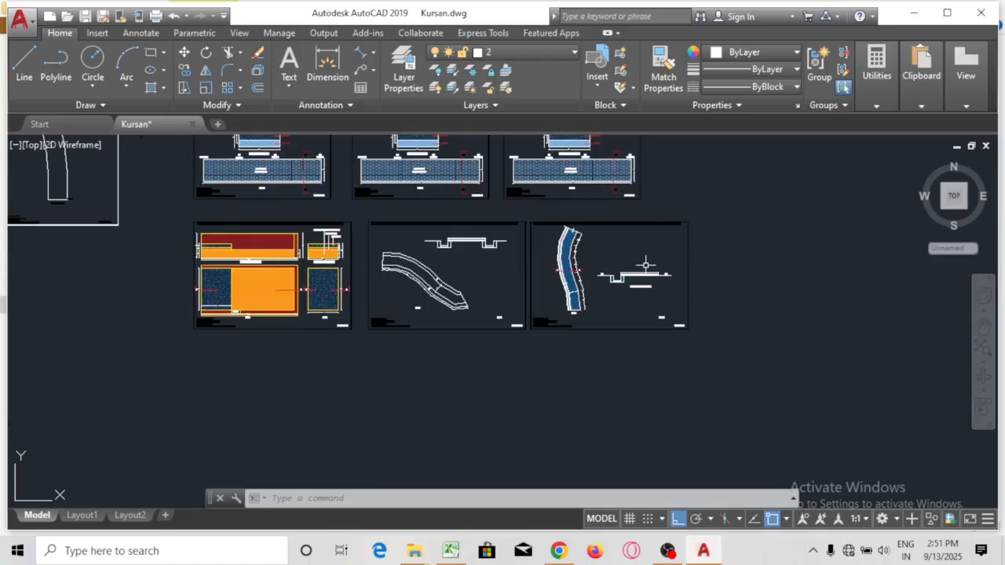
scroll(316, 245, up, 8)
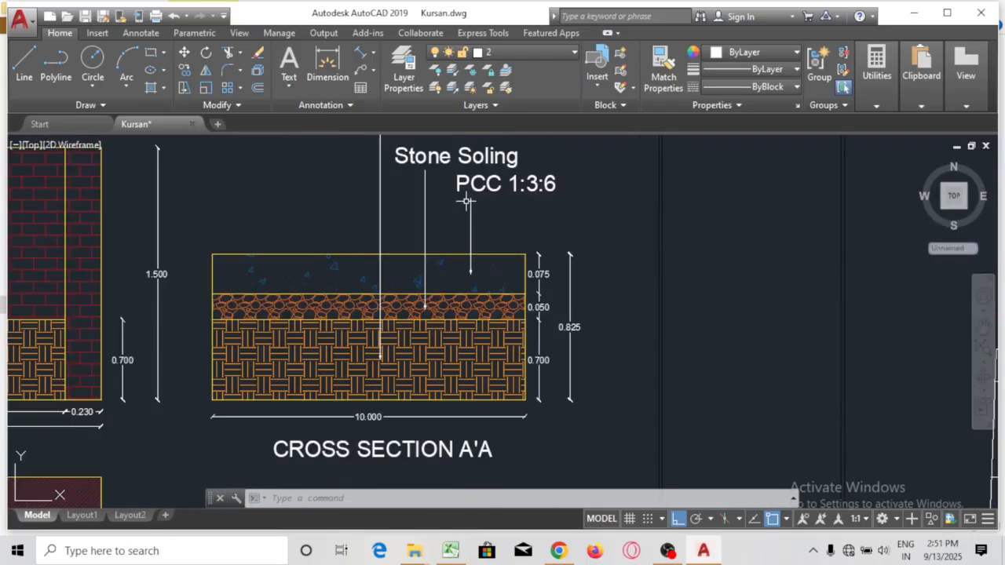
Select the Earth Filling, Stone Soling and PCC 1:3:6 labels with leaders and copy them from a base point
drag(601, 258, 618, 453)
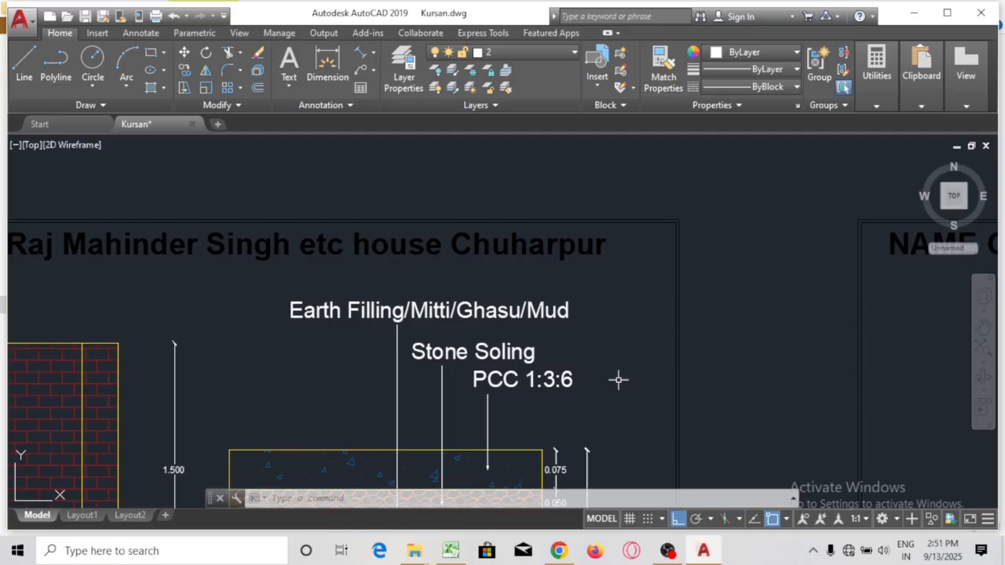
click(599, 276)
click(228, 413)
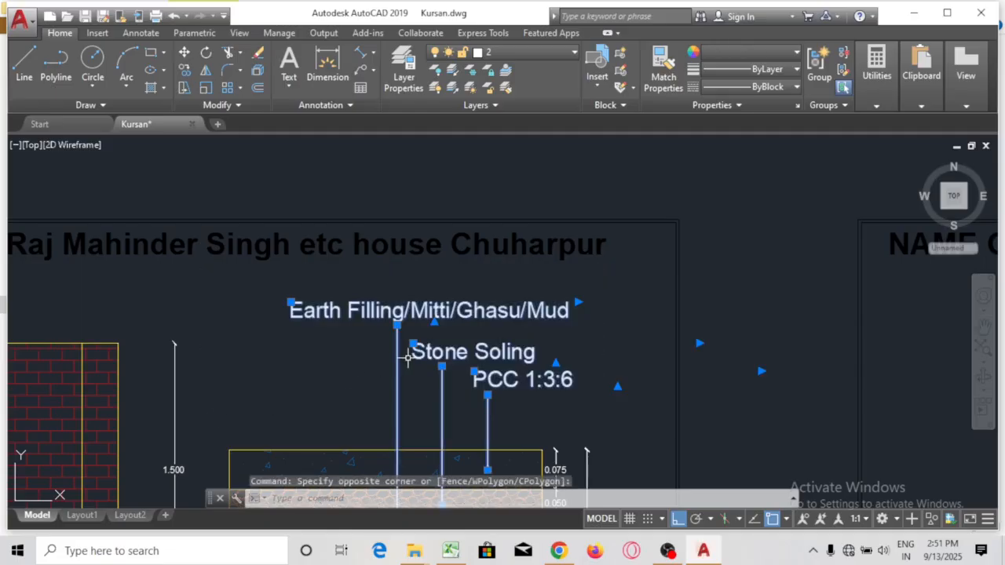
text(co)
key(Return)
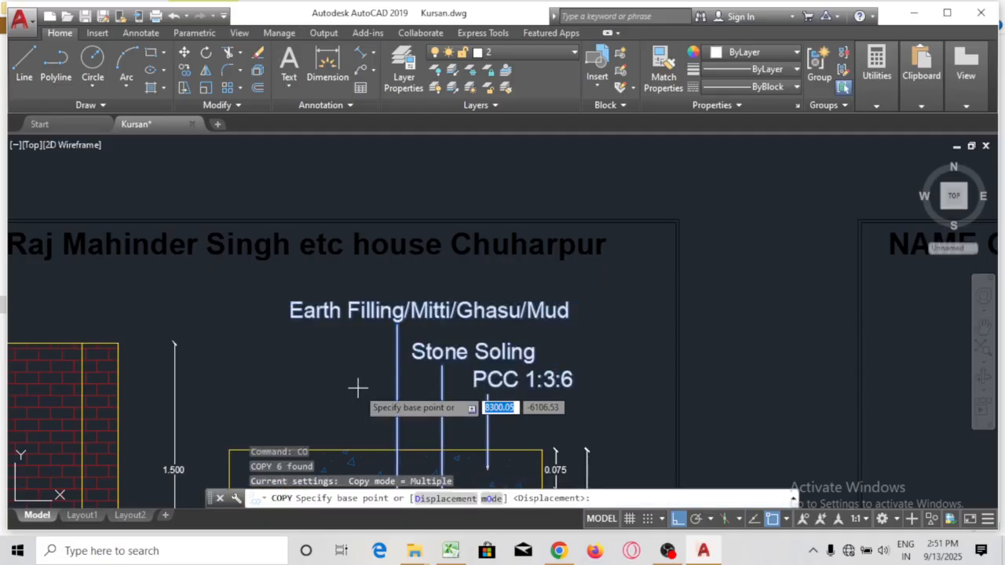
click(357, 387)
With Ortho on, place the copied labels above the wide slab of the cross section
scroll(311, 389, down, 8)
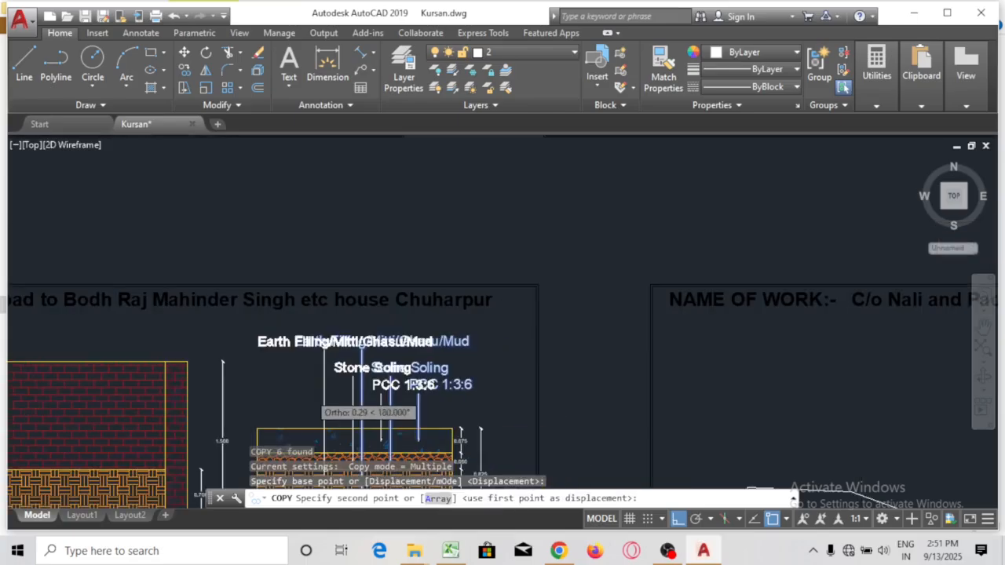
mouse_move(361, 291)
mouse_down()
mouse_move(90, 267)
mouse_move(45, 247)
mouse_up()
scroll(488, 360, up, 2)
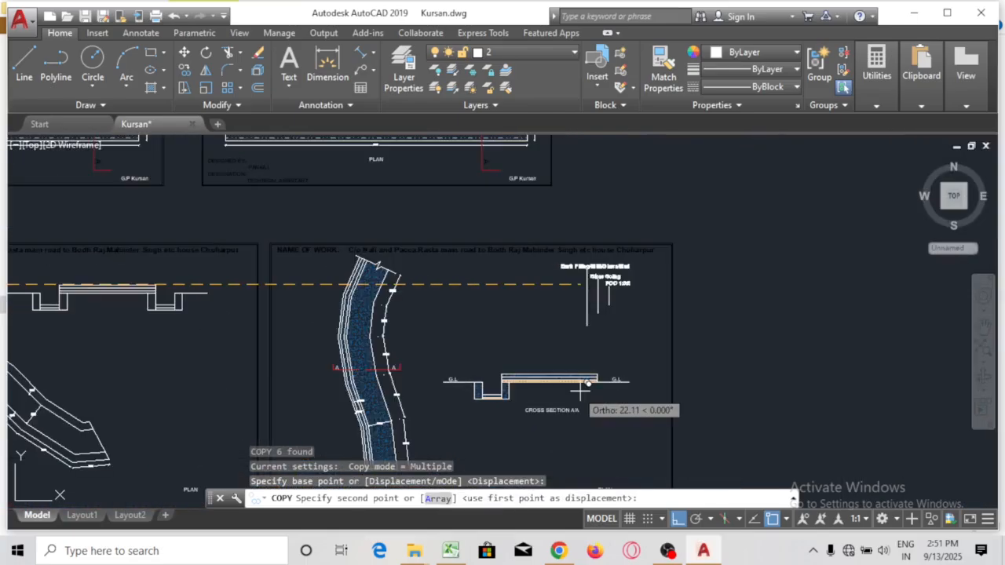
click(678, 518)
scroll(617, 384, up, 5)
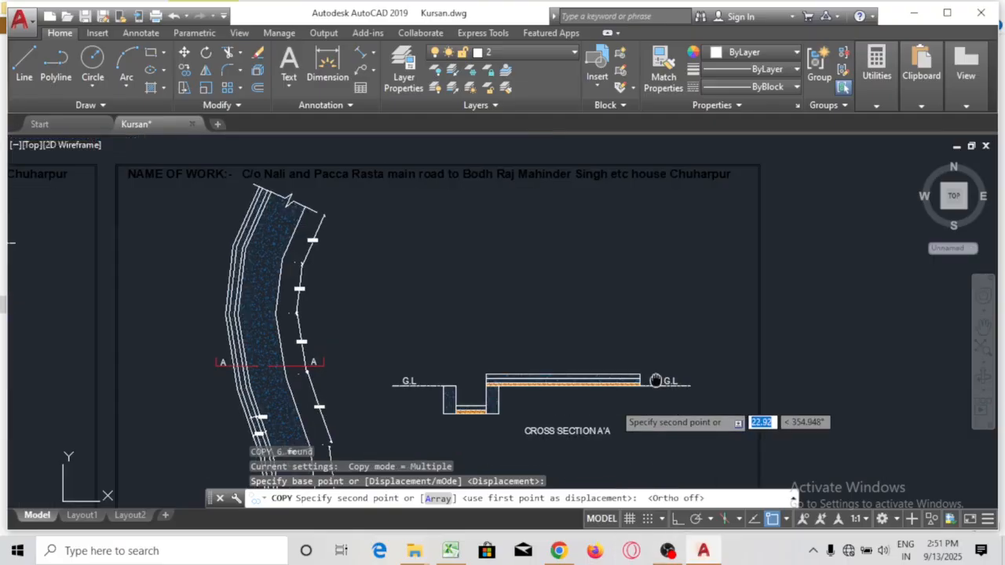
scroll(632, 353, up, 2)
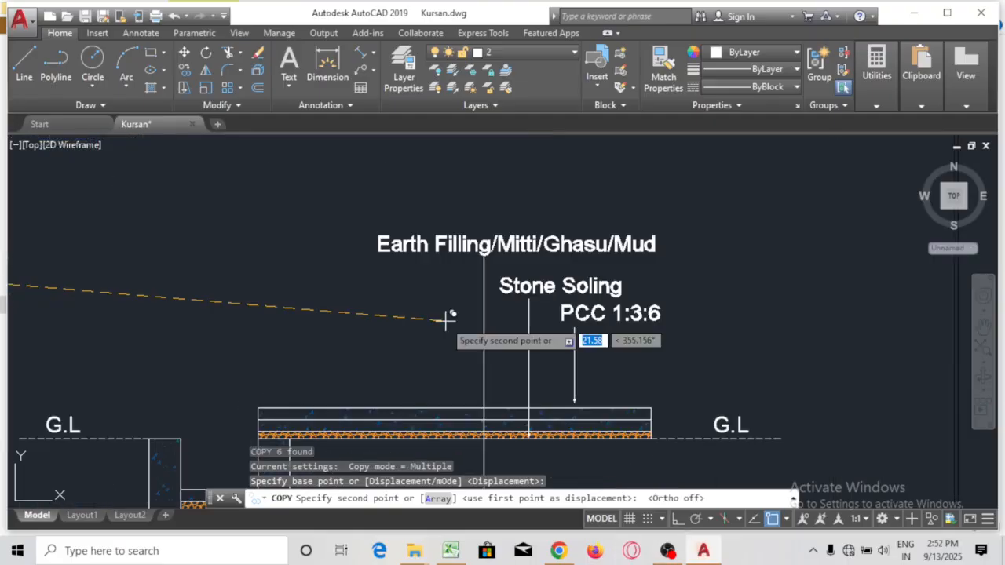
click(351, 267)
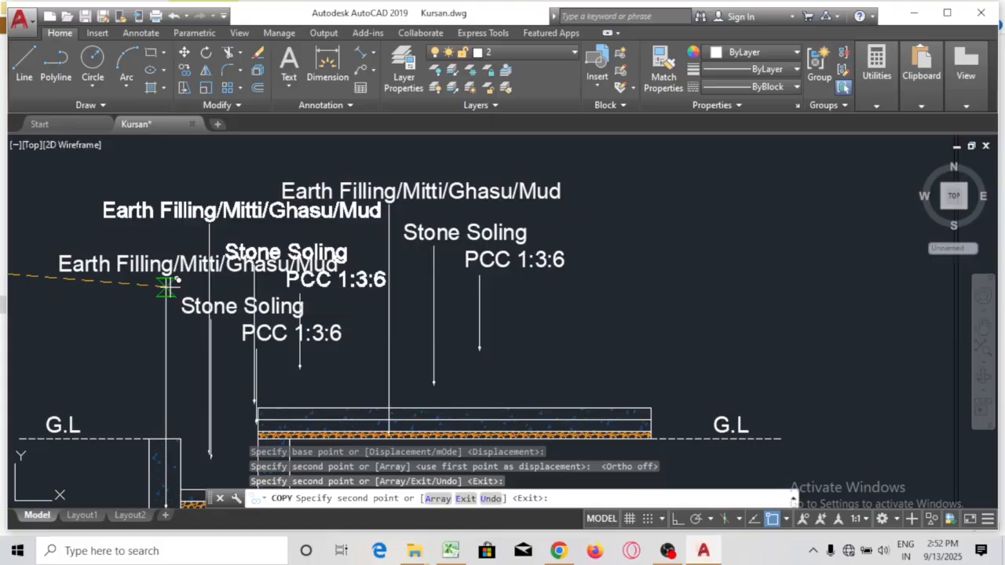
key(Escape)
Replace the top copied label's text with 'Stone Soling Thickness= 0.050' on a single line
click(355, 196)
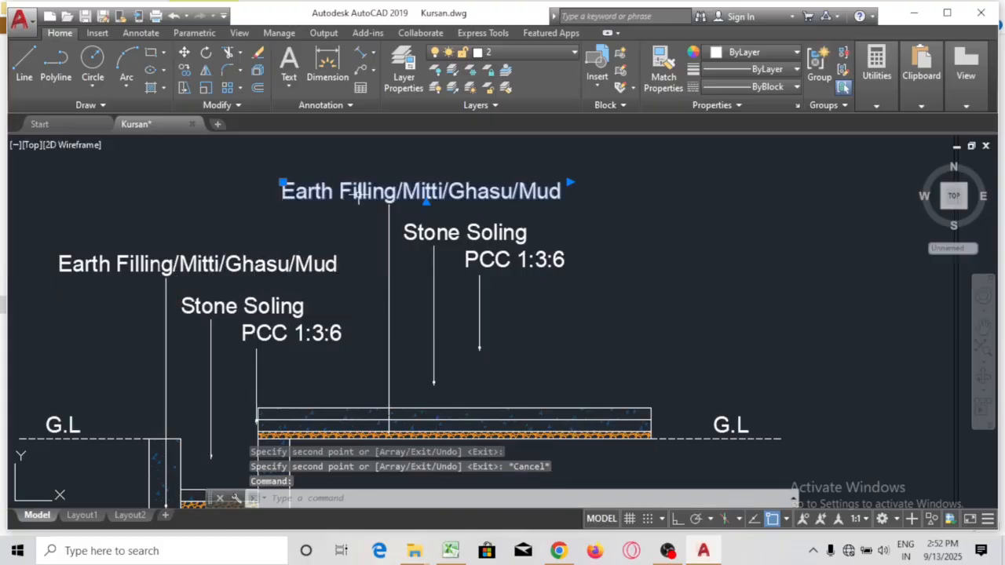
double_click(440, 193)
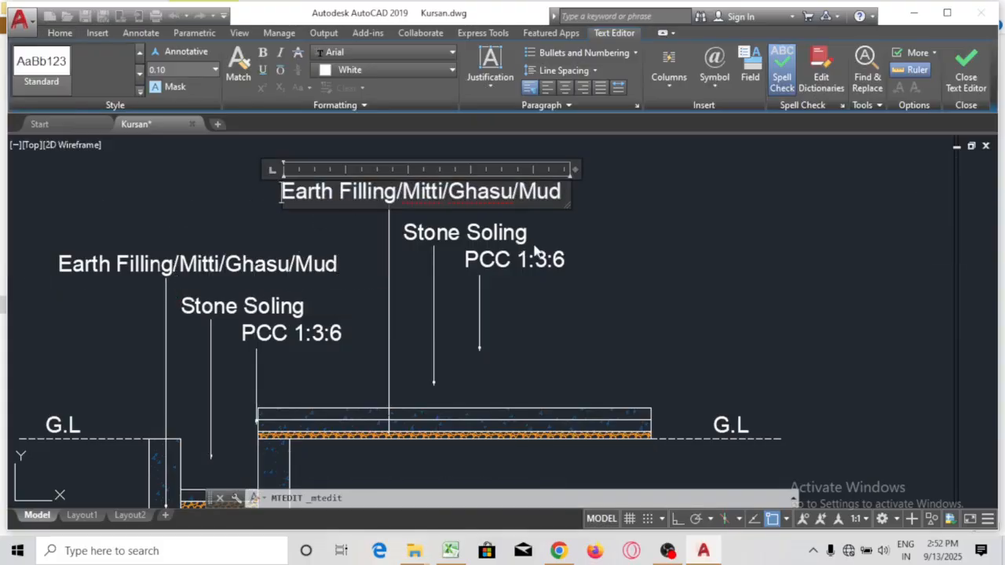
key(ctrl+a)
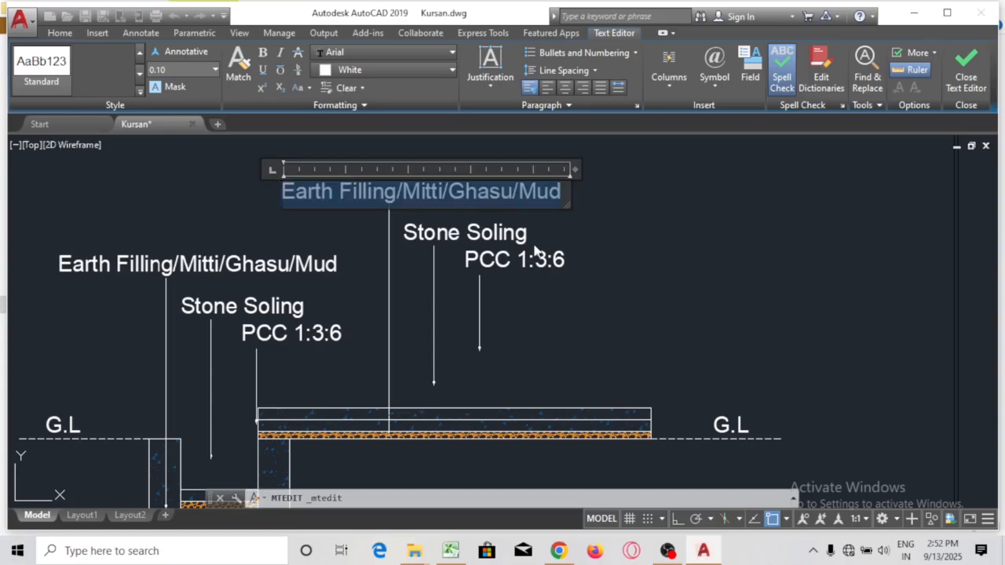
text(S)
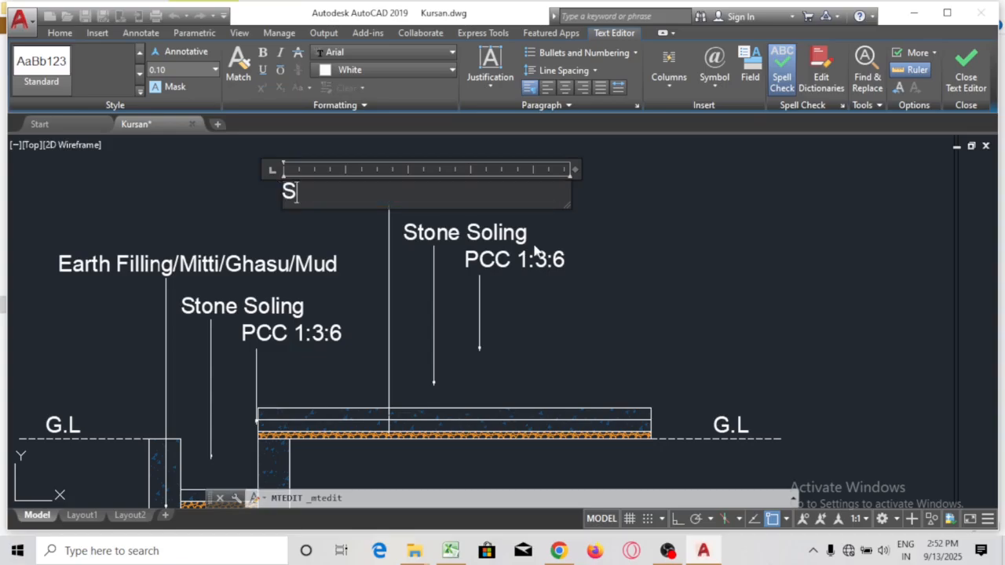
text(tone Slo)
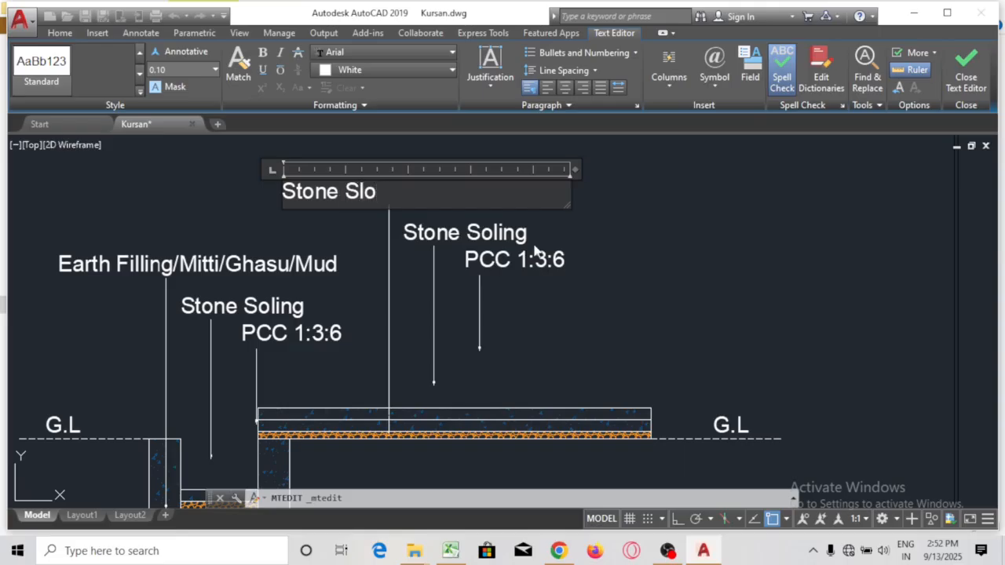
key(BackSpace)
key(BackSpace)
text(oling)
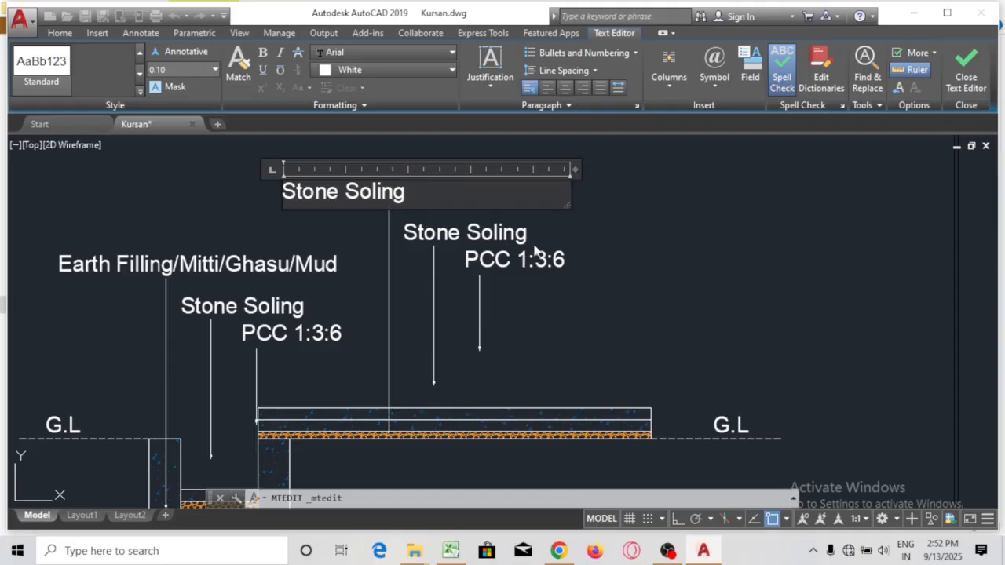
text( Thic)
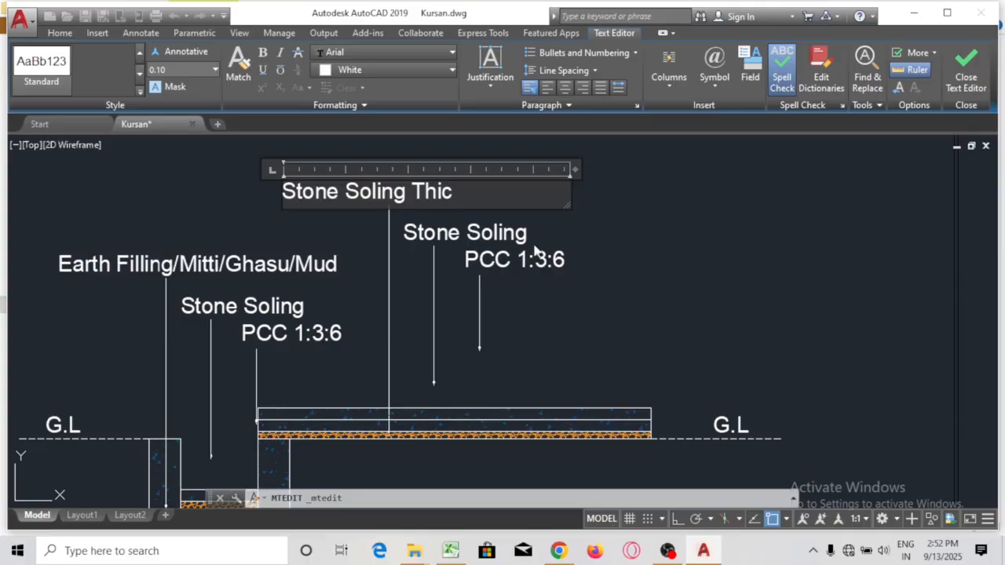
text(kness)
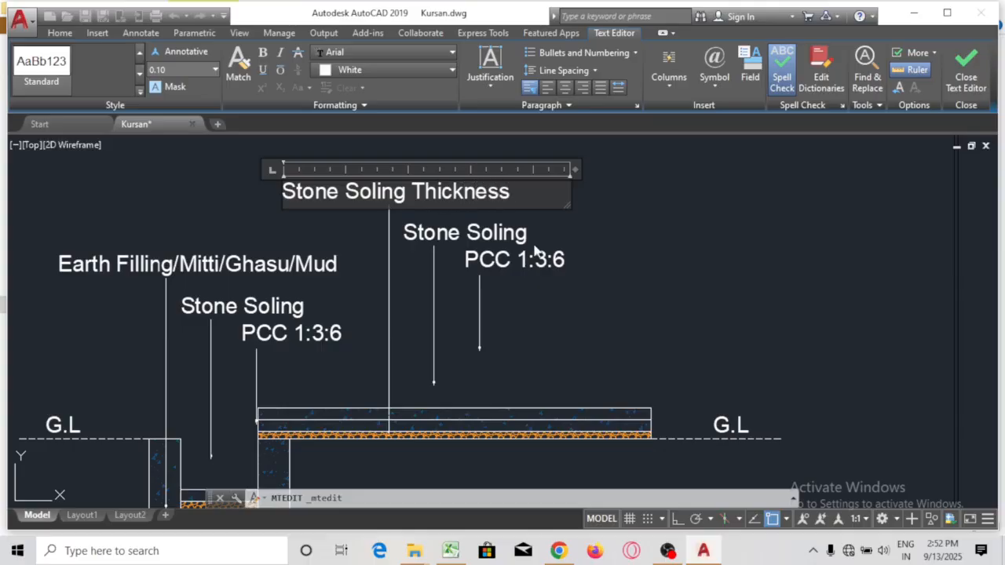
text(= 0.05)
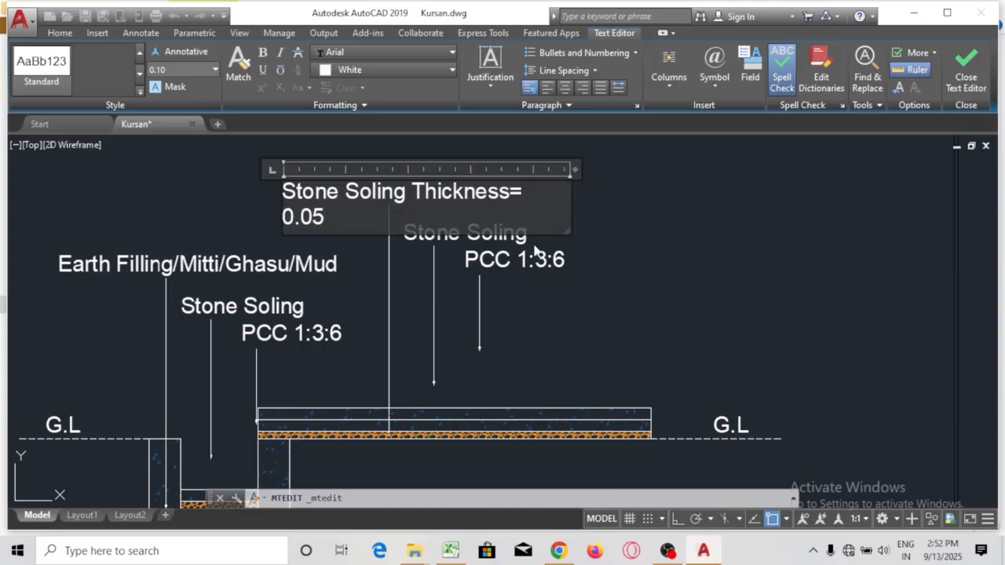
text(0)
drag(576, 167, 590, 167)
click(694, 164)
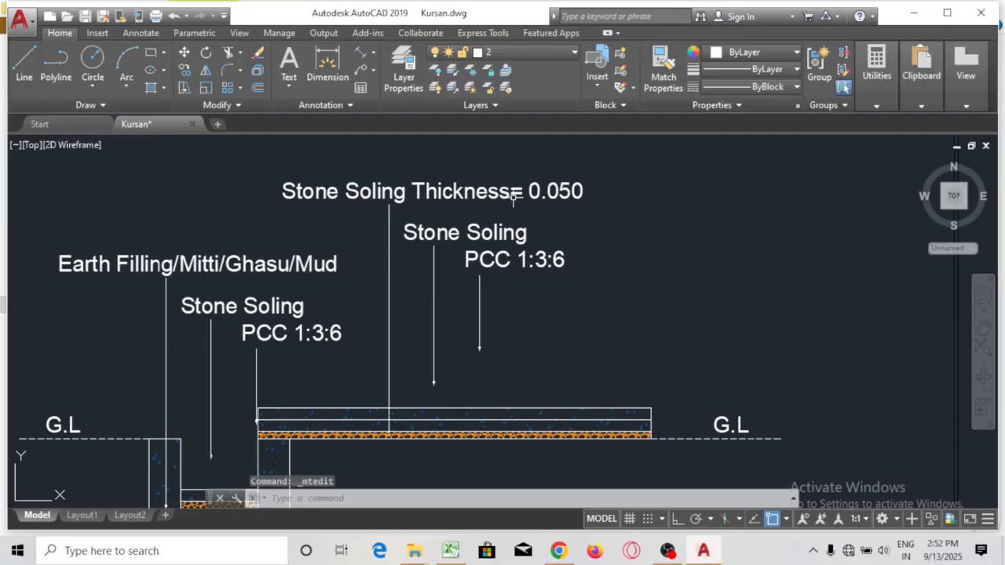
Stretch the Stone Soling leader's end straight down with Ortho so its arrow reaches the slab layer
click(449, 239)
click(430, 342)
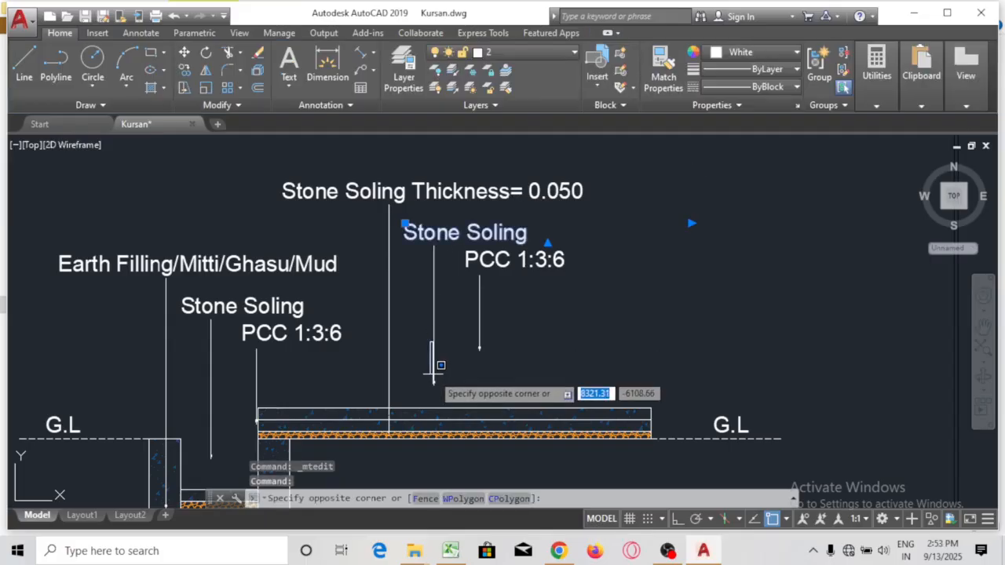
click(464, 416)
scroll(432, 395, up, 5)
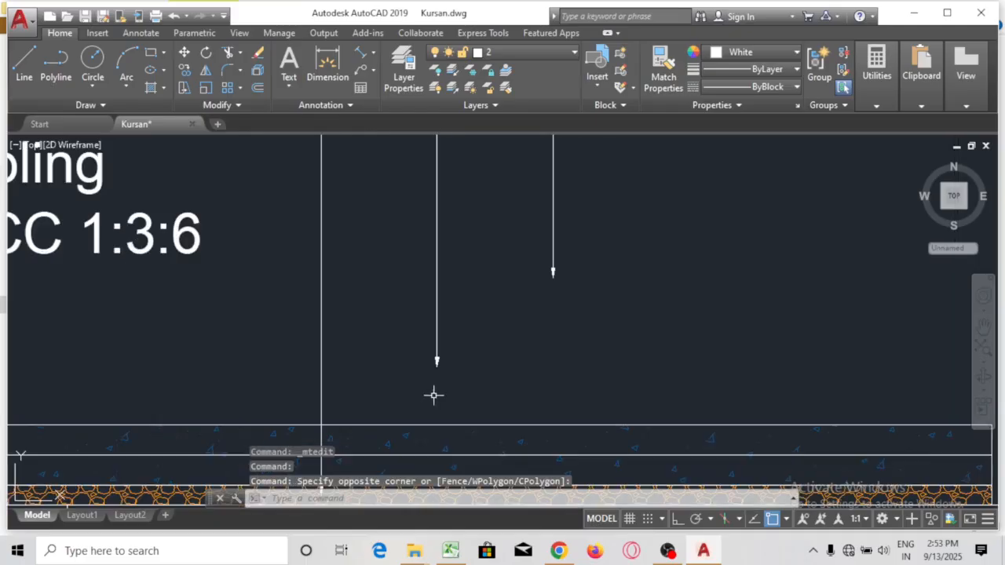
click(424, 250)
click(425, 274)
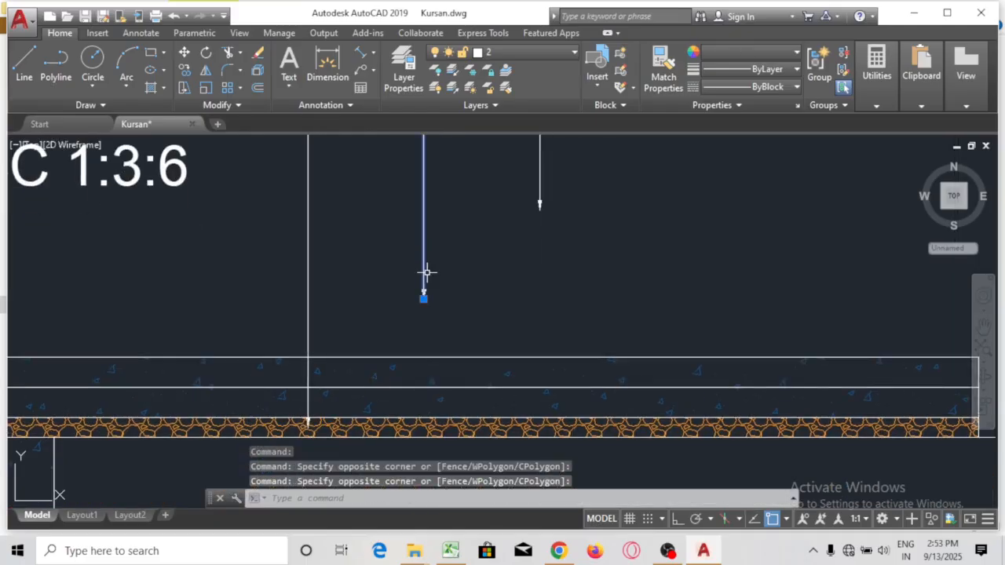
click(423, 299)
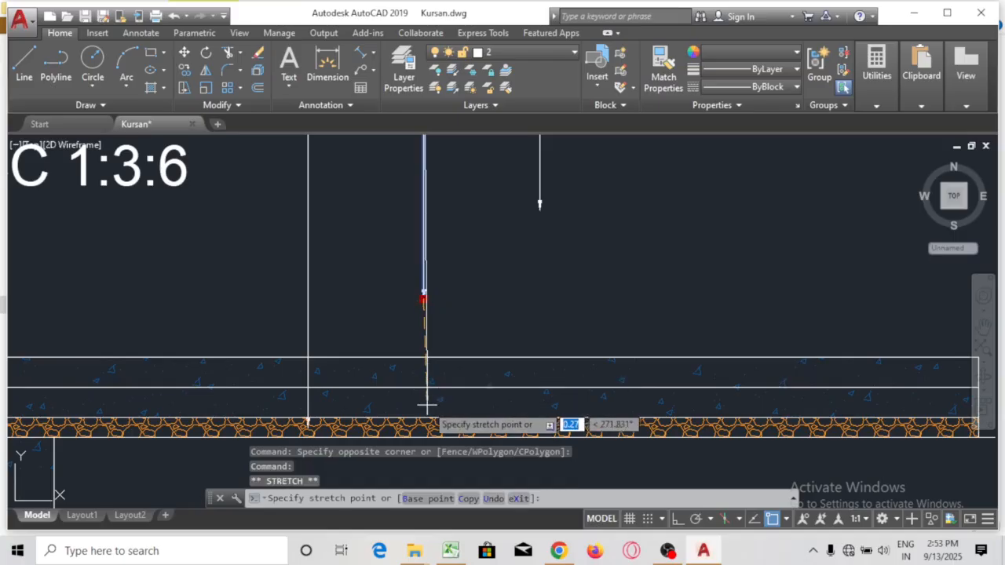
click(676, 519)
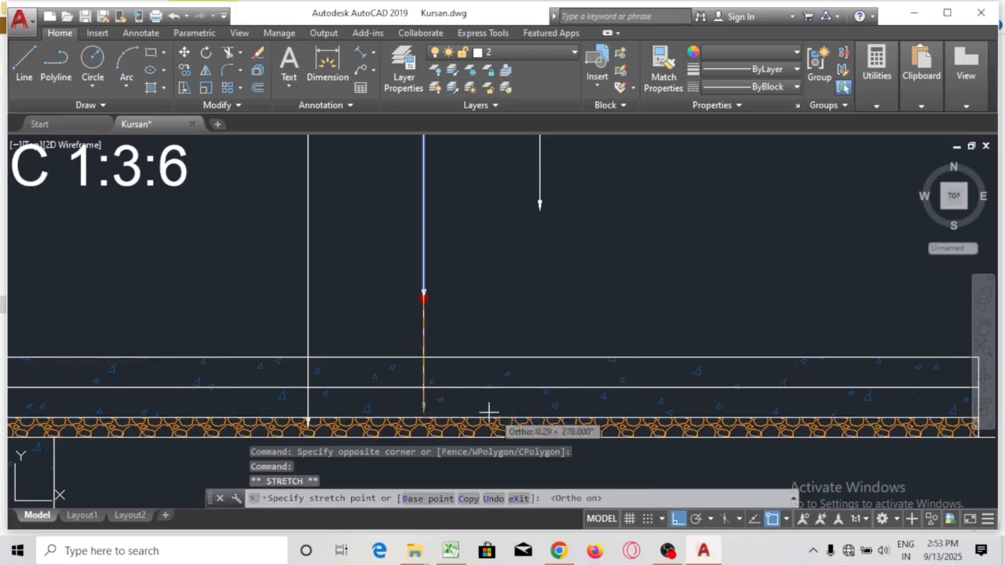
click(426, 400)
scroll(454, 298, down, 4)
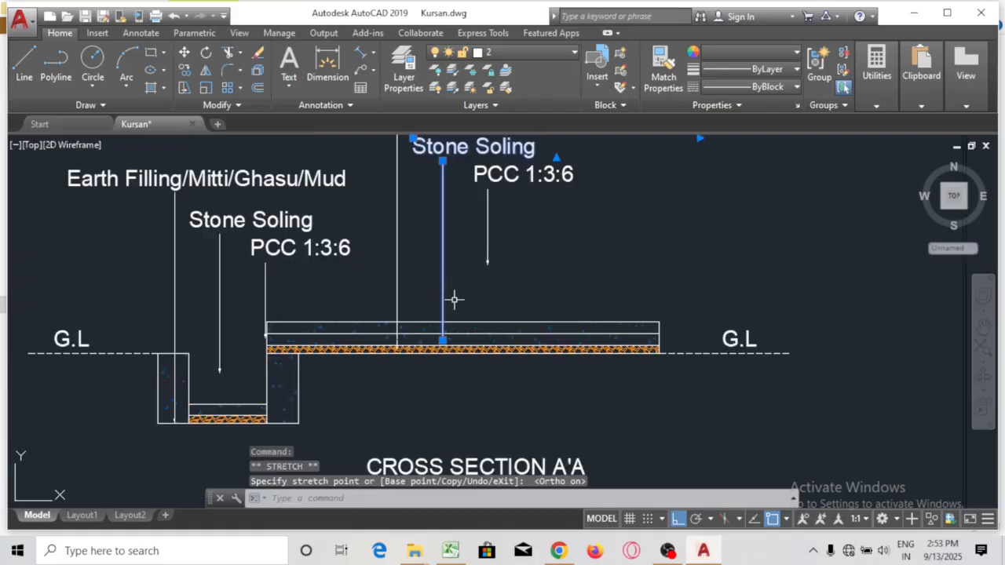
scroll(462, 267, up, 1)
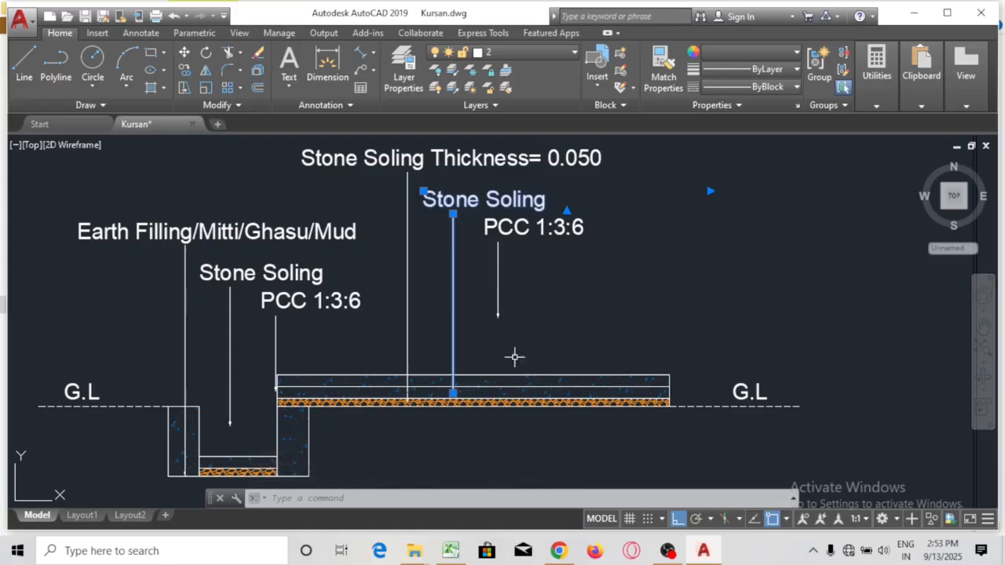
scroll(498, 369, up, 2)
scroll(524, 336, down, 2)
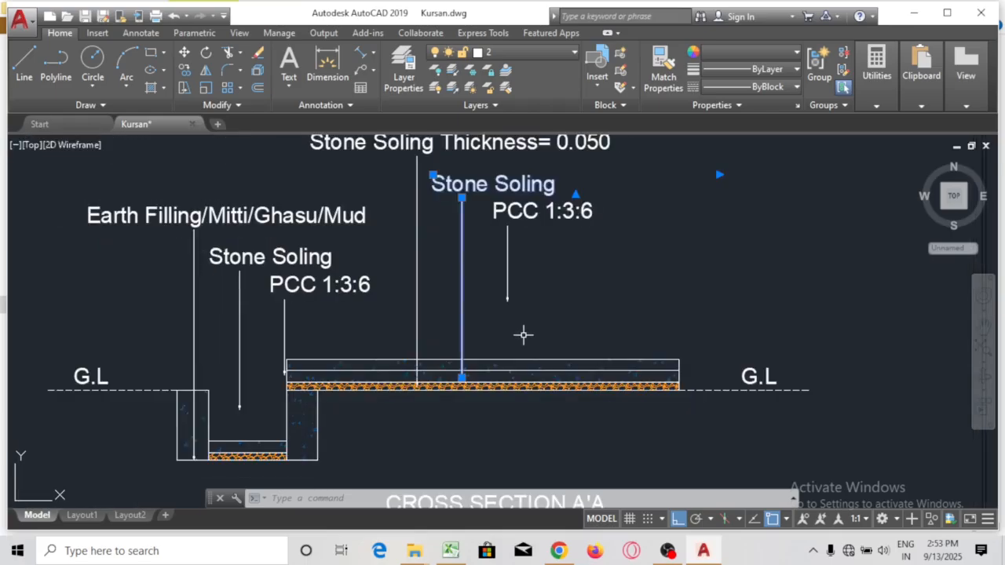
key(Escape)
Stretch the PCC 1:3:6 leader's end down to the top of the hatched layer
click(537, 272)
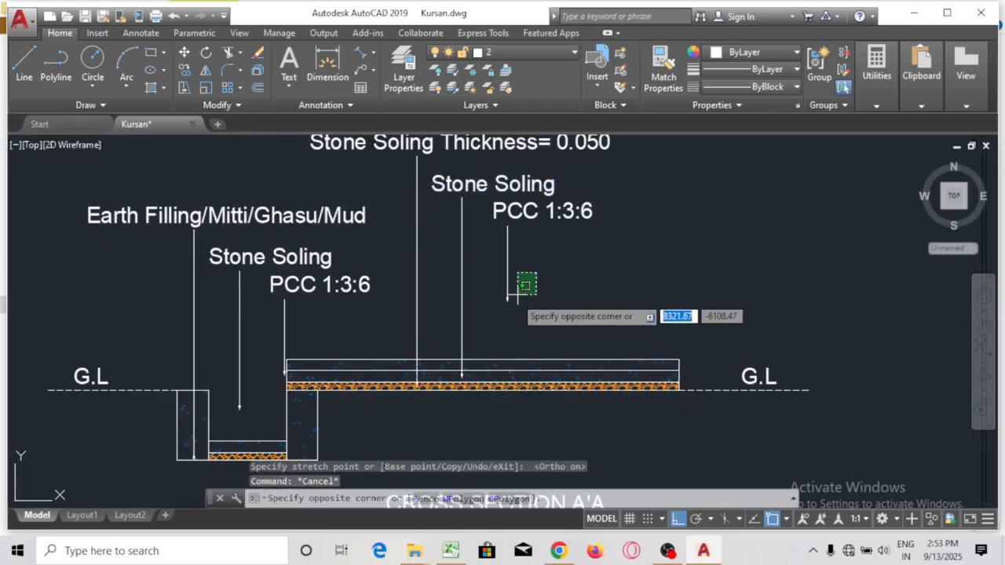
click(487, 316)
scroll(487, 316, up, 4)
click(511, 280)
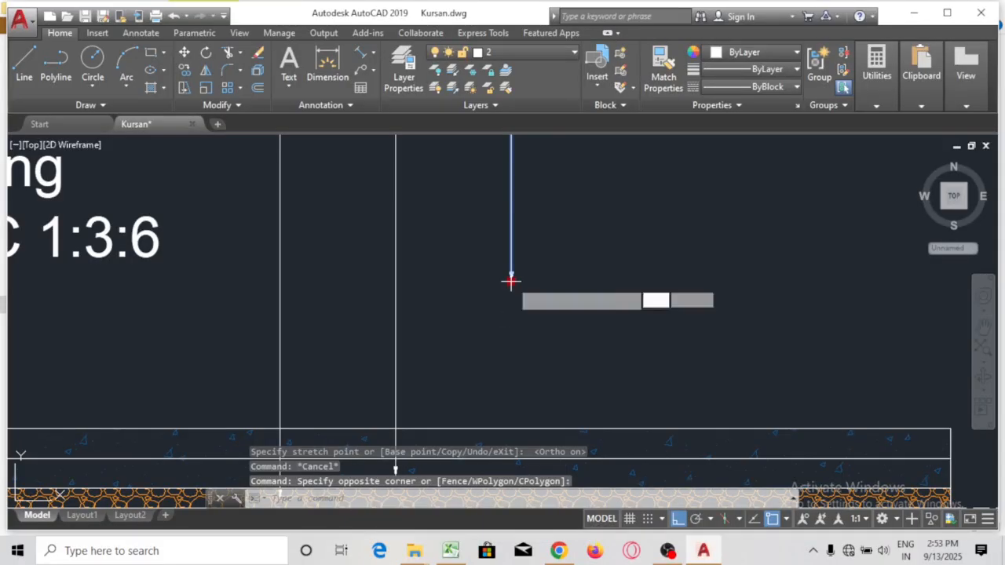
scroll(511, 280, down, 4)
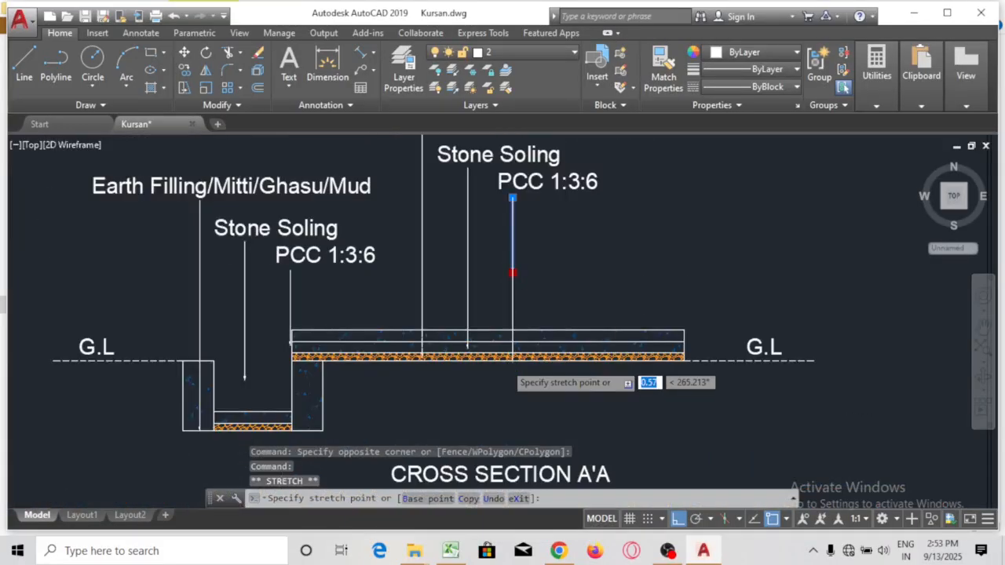
scroll(511, 361, up, 4)
click(541, 343)
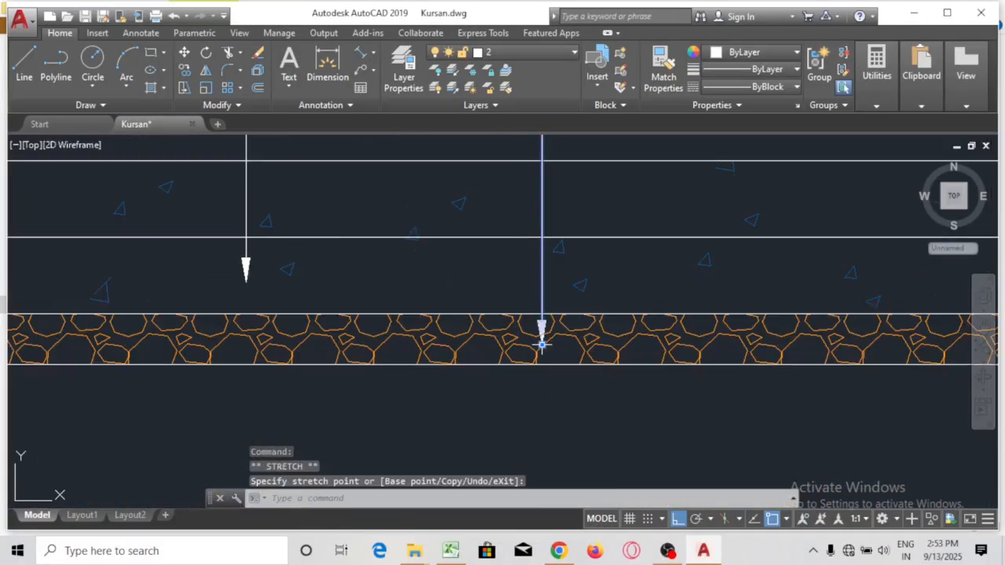
key(Escape)
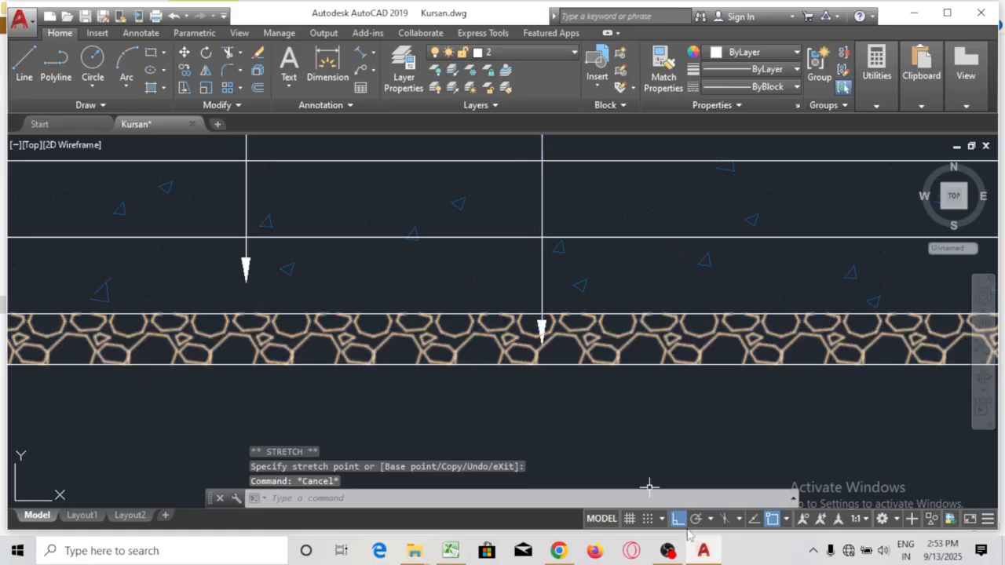
Pause the screen recording and return to the AutoCAD drawing
click(668, 550)
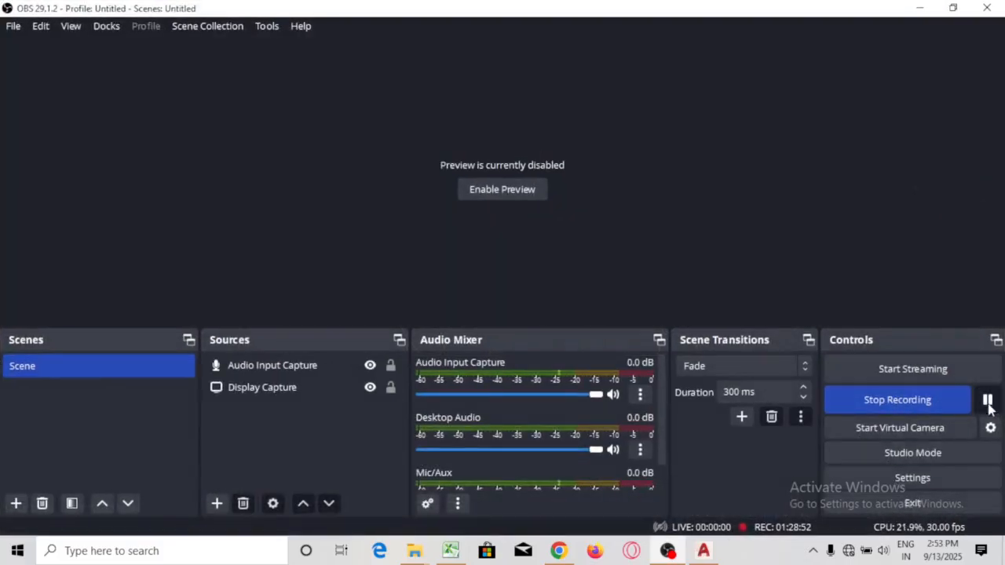
click(987, 400)
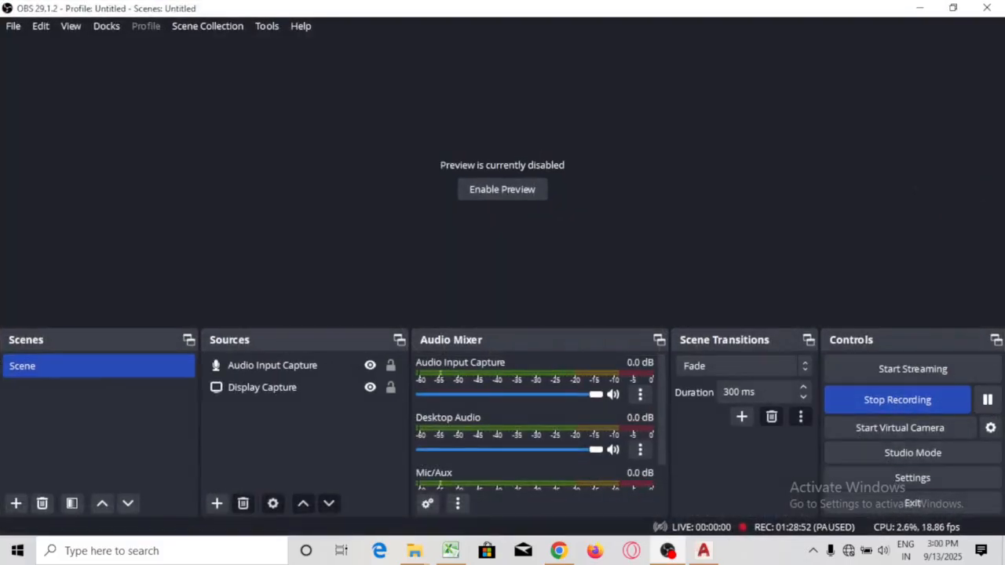
click(919, 8)
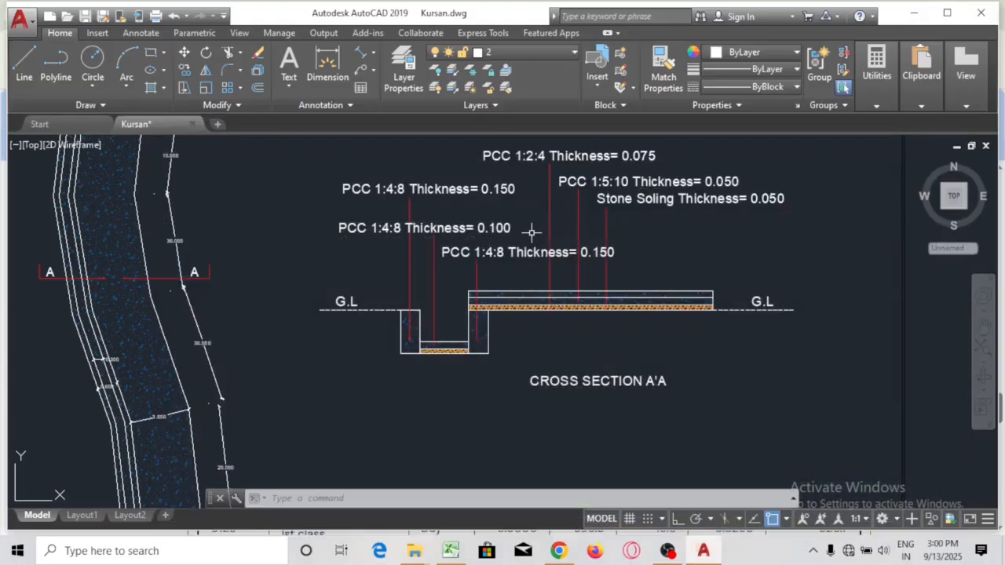
Centre the trench section and begin a DIM dimension at its top-left corner with Ortho on
scroll(539, 222, up, 2)
mouse_move(541, 209)
mouse_down()
mouse_move(468, 332)
mouse_move(462, 301)
mouse_move(500, 165)
mouse_up()
drag(432, 386, 450, 337)
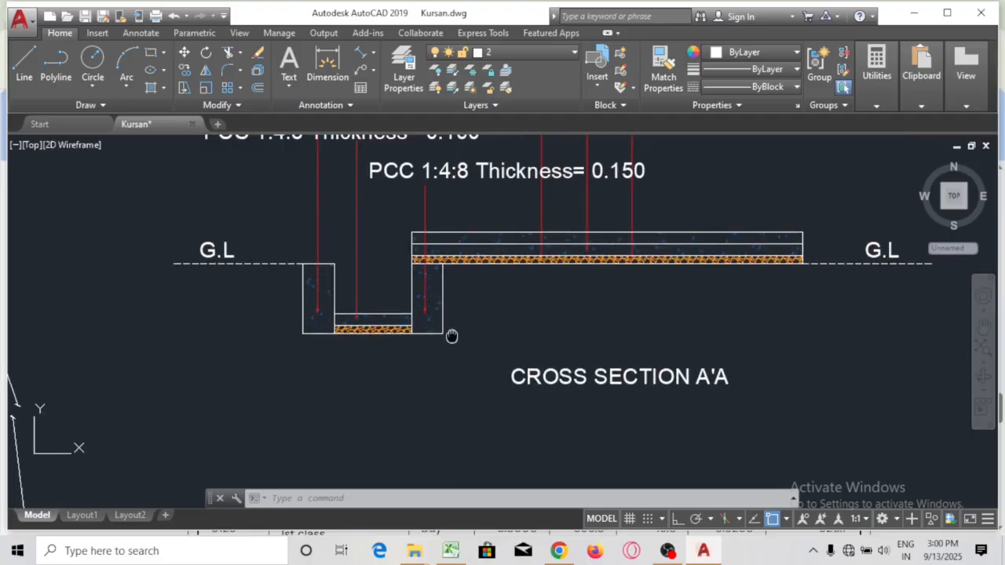
text(dim)
key(Return)
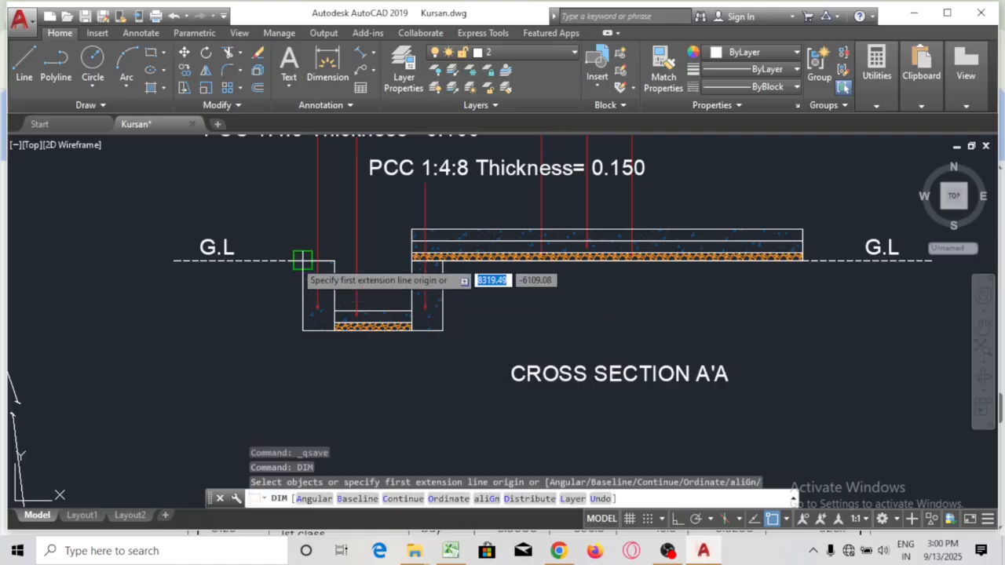
click(303, 261)
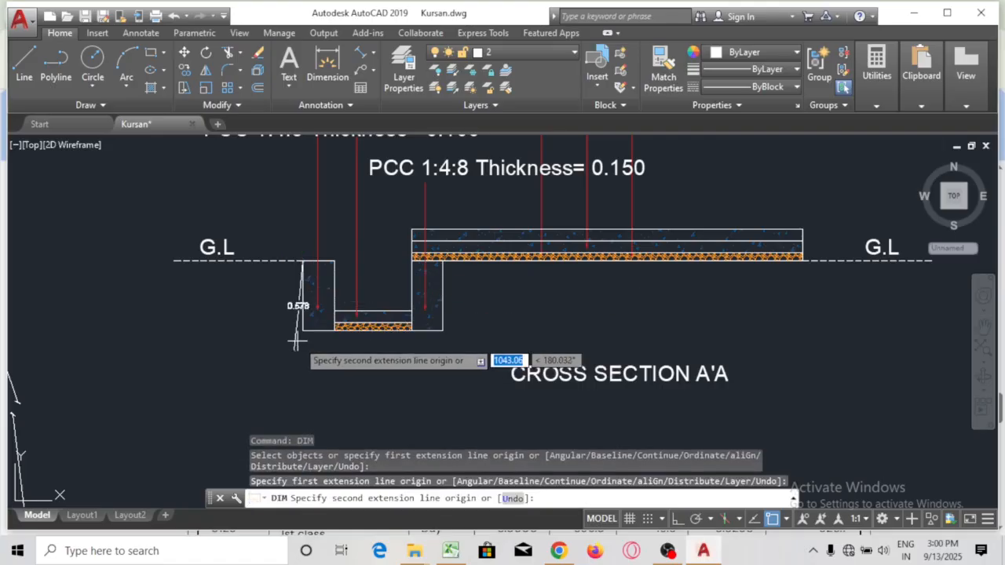
click(676, 519)
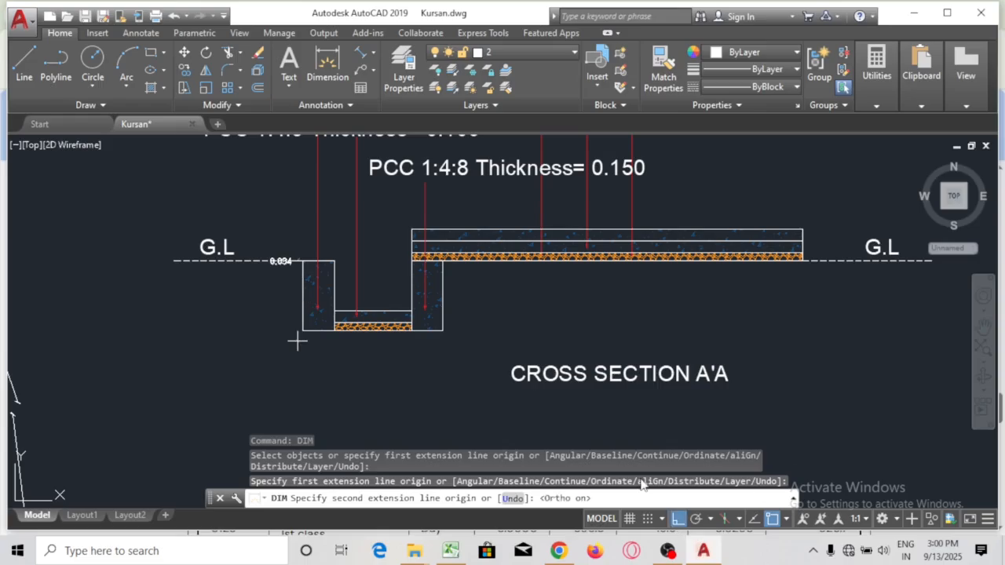
Add a linear 0.450 depth dimension down the footing's left side
click(374, 55)
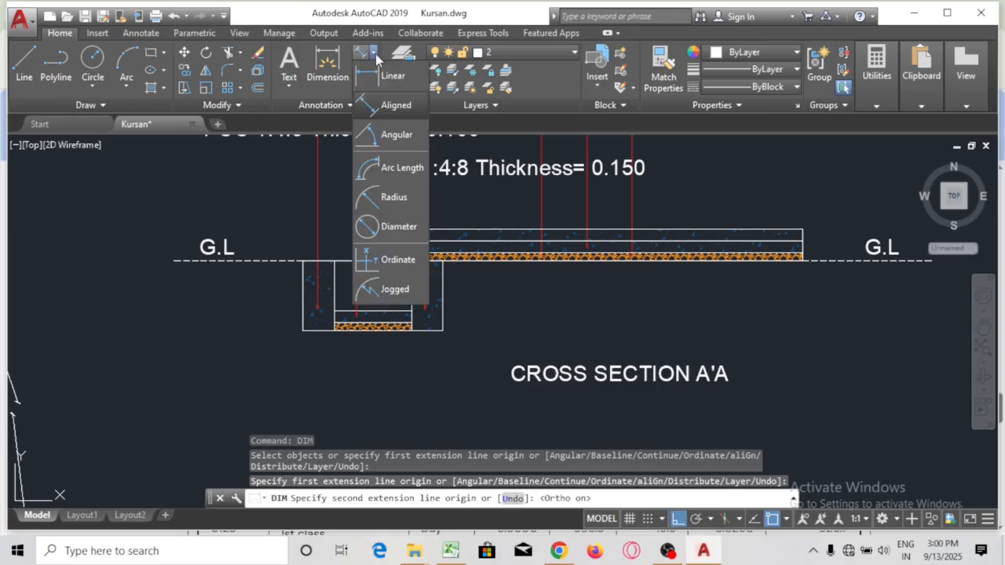
click(393, 78)
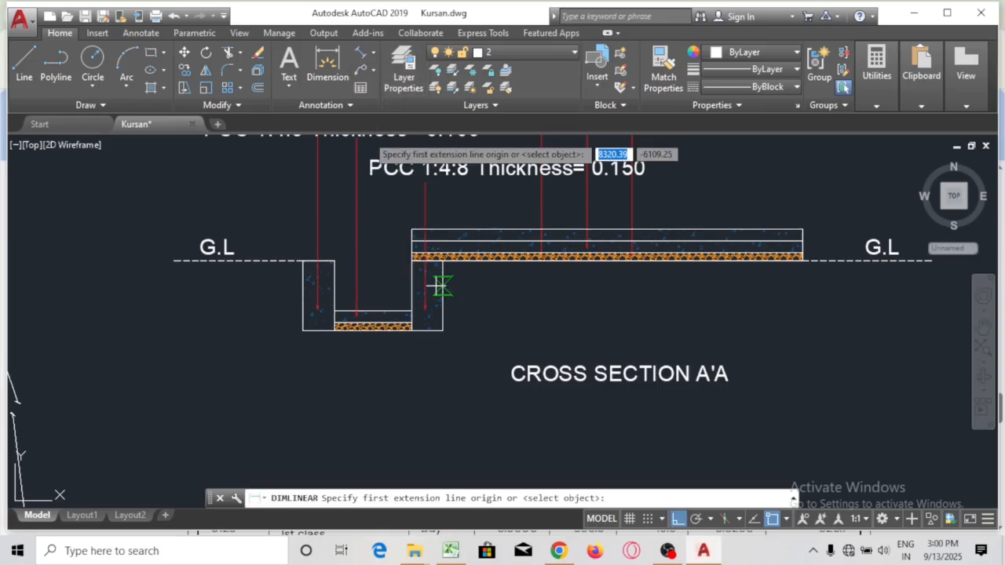
click(302, 261)
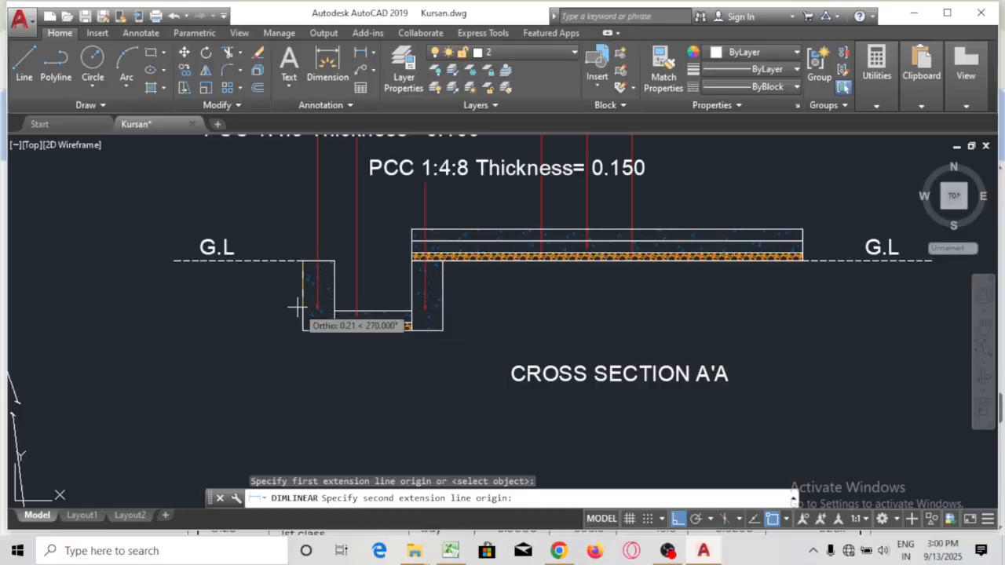
click(302, 330)
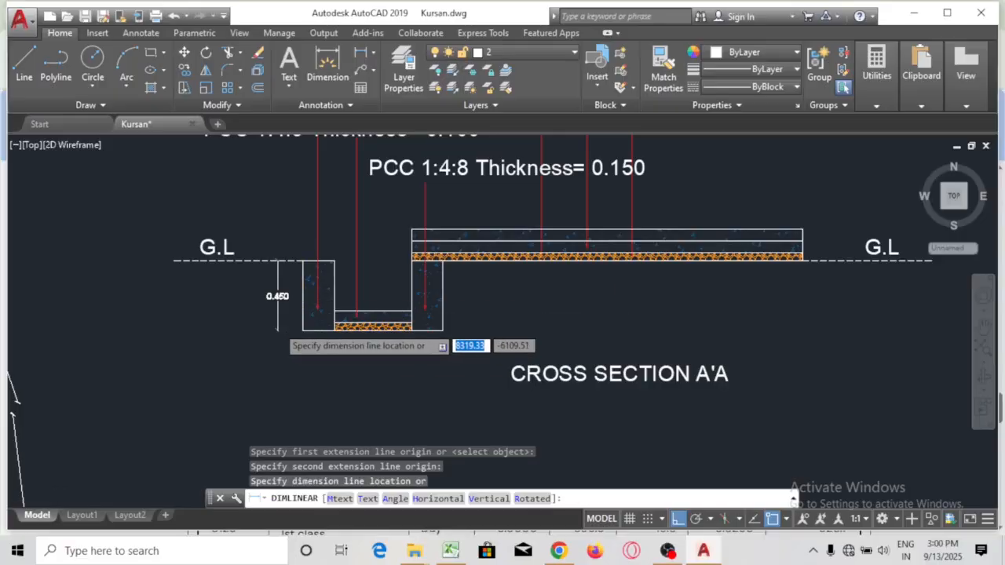
scroll(276, 332, up, 2)
scroll(283, 328, up, 2)
click(303, 334)
scroll(307, 350, down, 3)
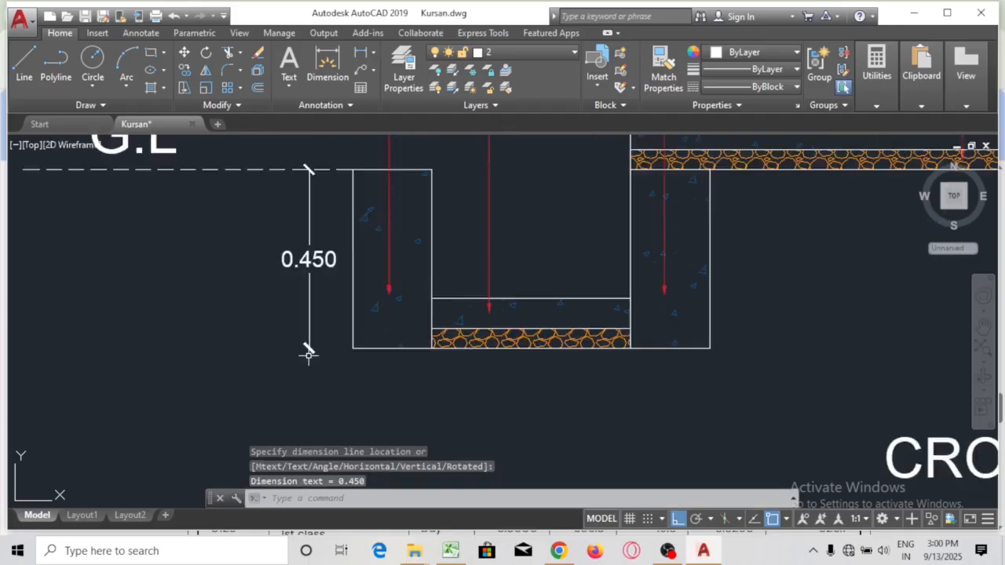
scroll(459, 404, up, 2)
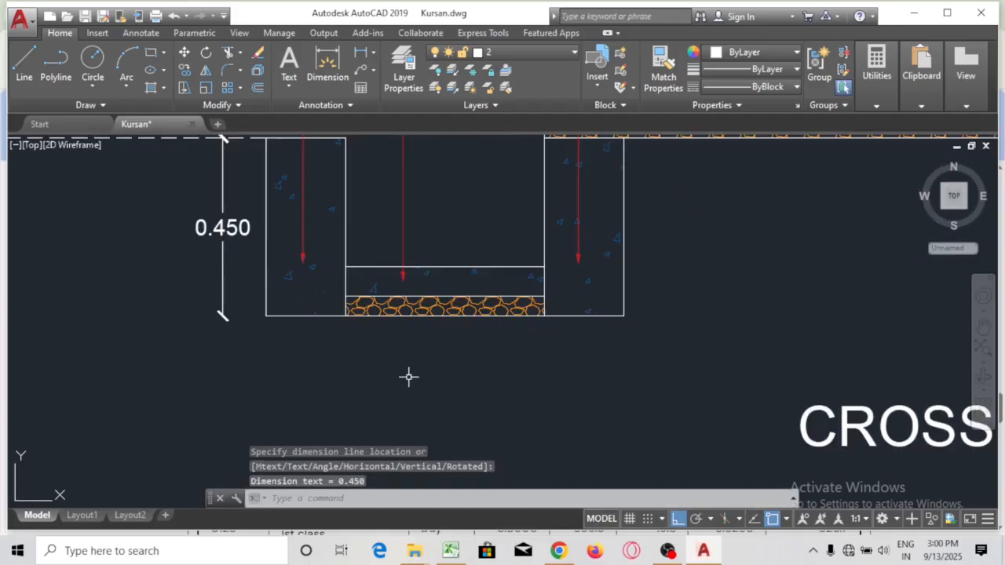
Cancel the running dimension command and select the left 0.200 width dimension
text(di)
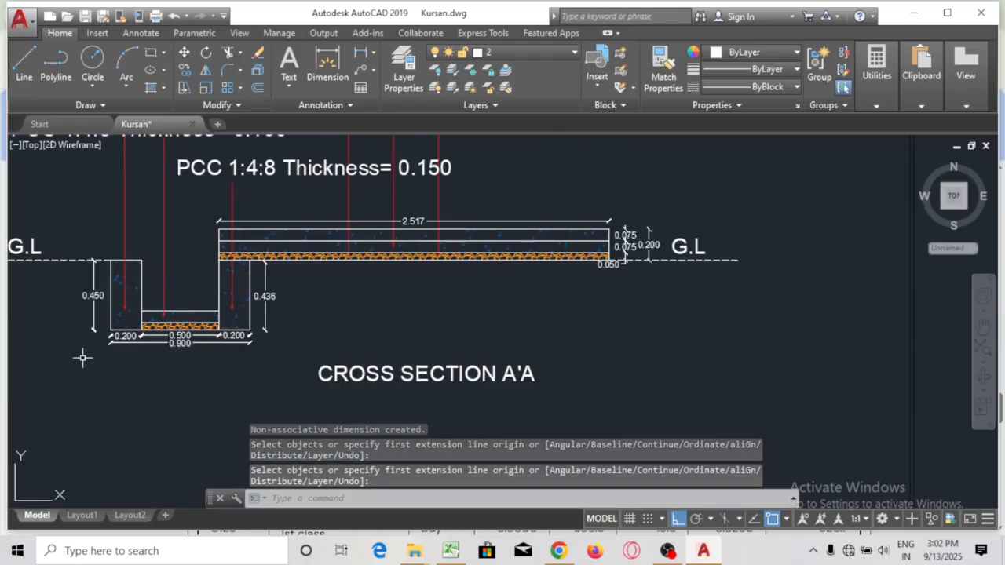
scroll(81, 357, up, 2)
scroll(97, 343, up, 2)
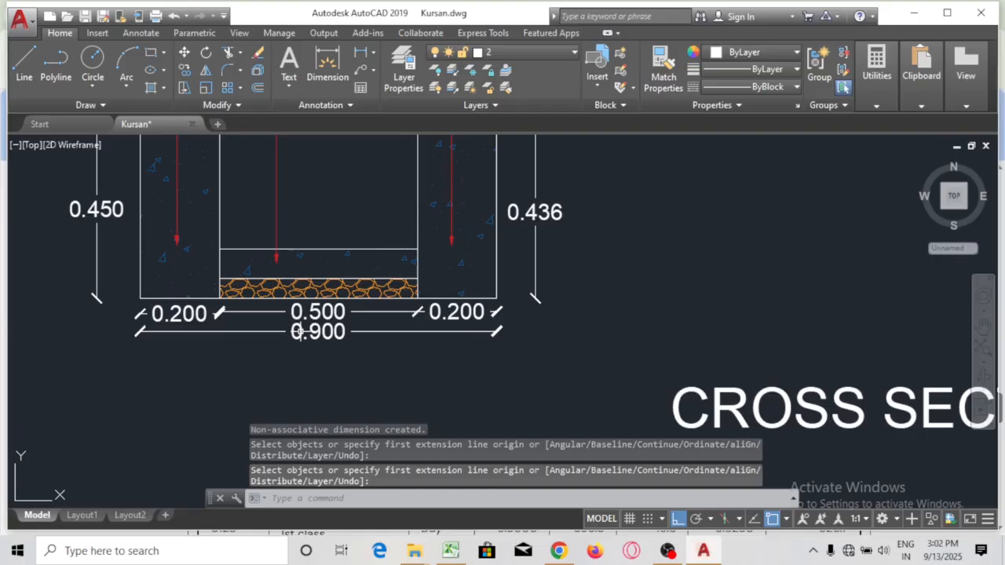
key(Escape)
click(179, 314)
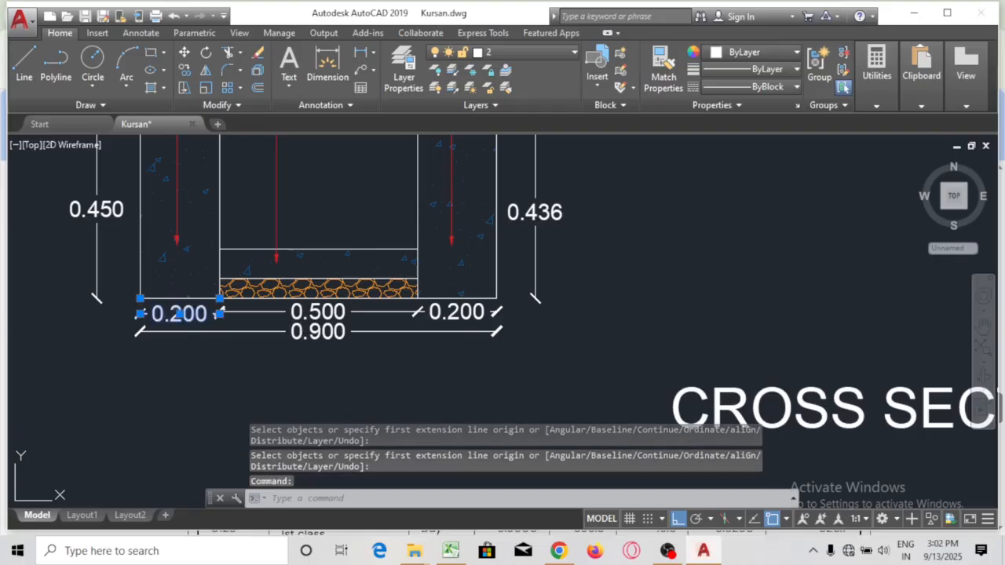
Change the left width dimension text from 0.200 to 0.150
double_click(179, 314)
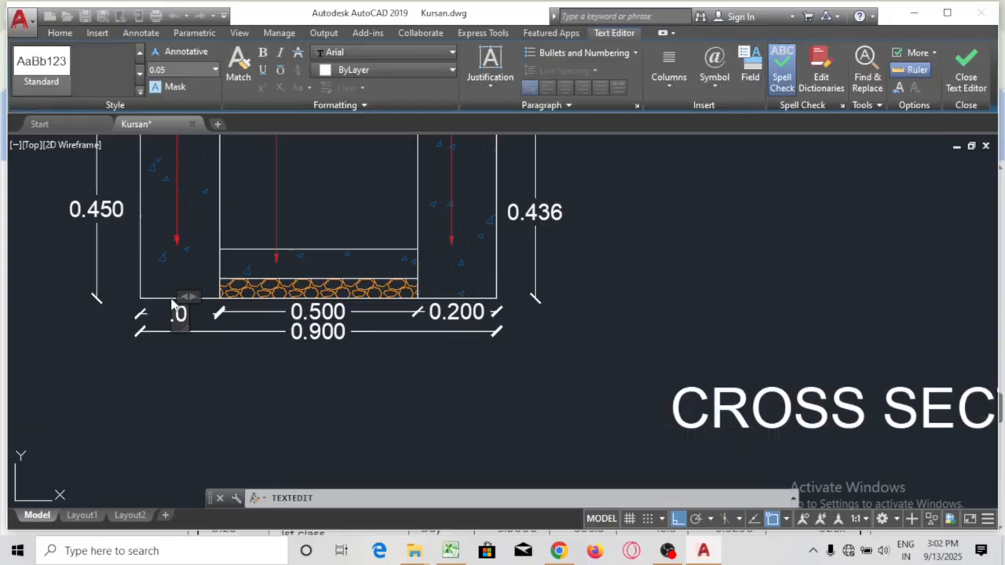
key(Delete)
text(150)
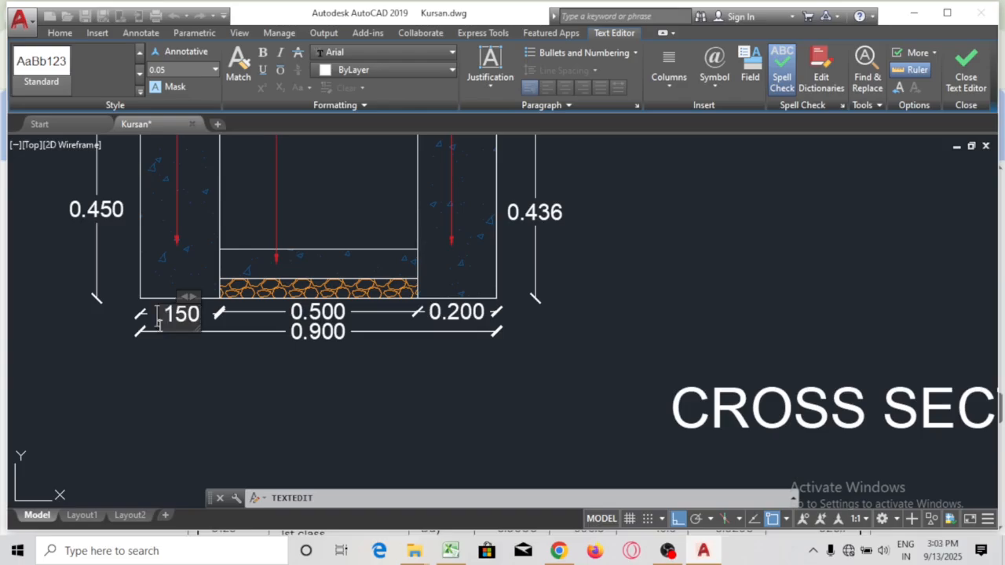
click(159, 313)
text(1.)
key(BackSpace)
key(BackSpace)
text(0.)
click(215, 375)
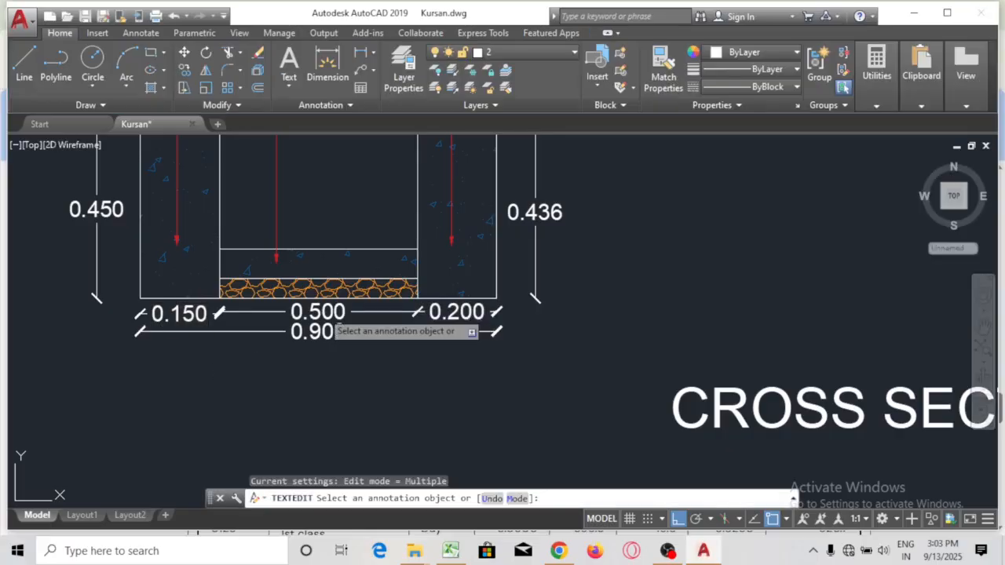
Change the middle, right and overall width dimensions to 0.300, 0.150 and 0.600
click(326, 315)
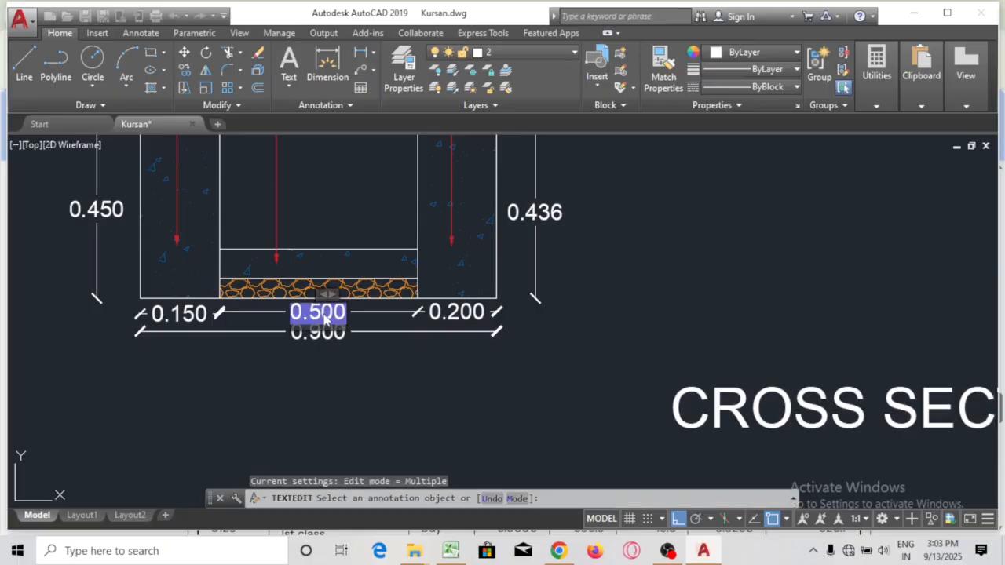
text(0.3)
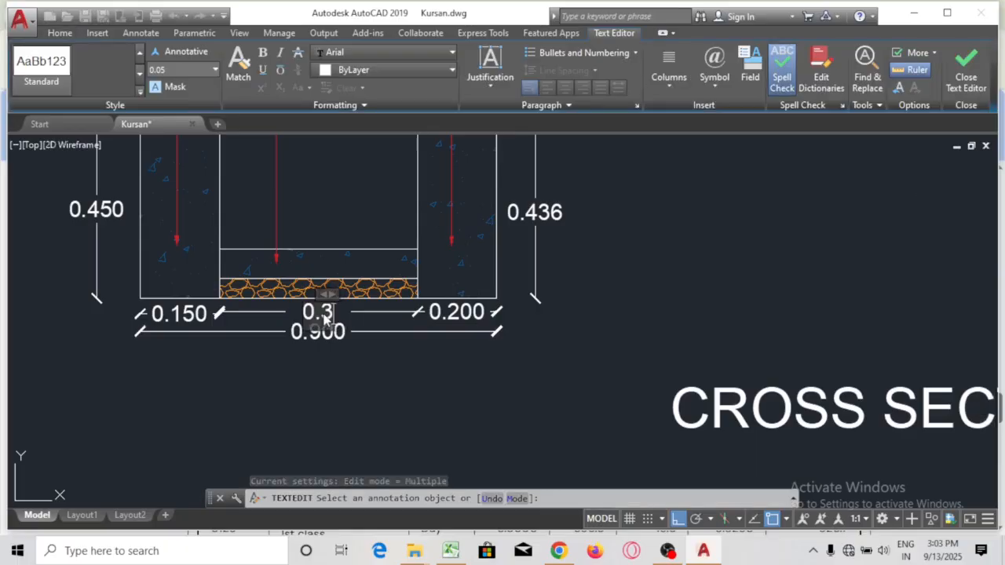
text(00)
click(410, 394)
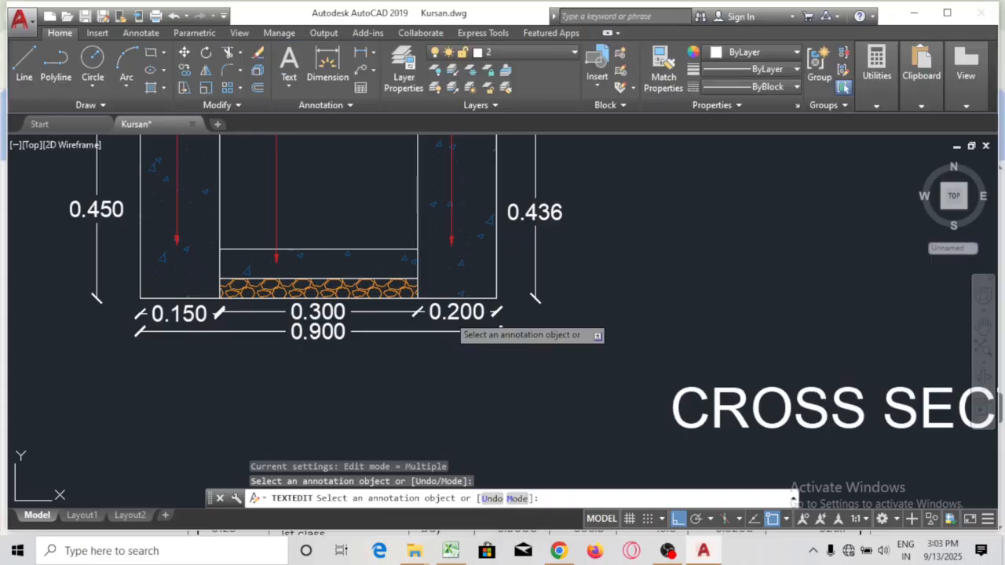
click(452, 318)
key(BackSpace)
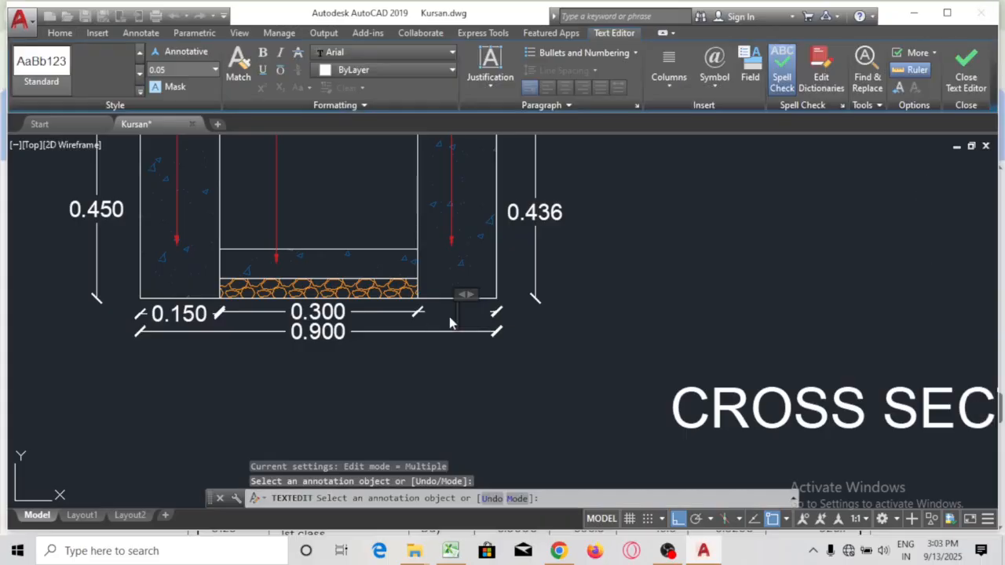
text(0.150)
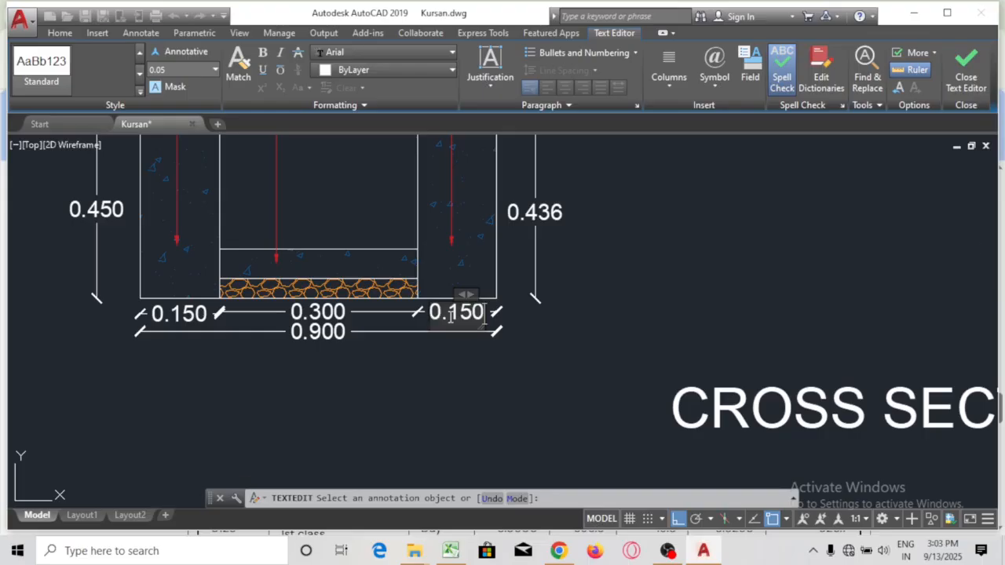
click(449, 410)
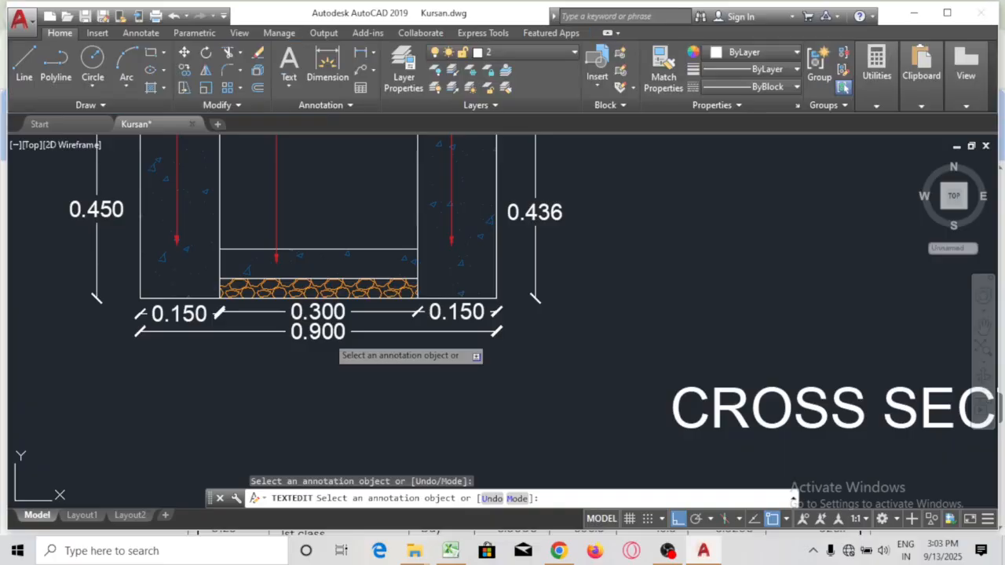
click(329, 335)
text(0)
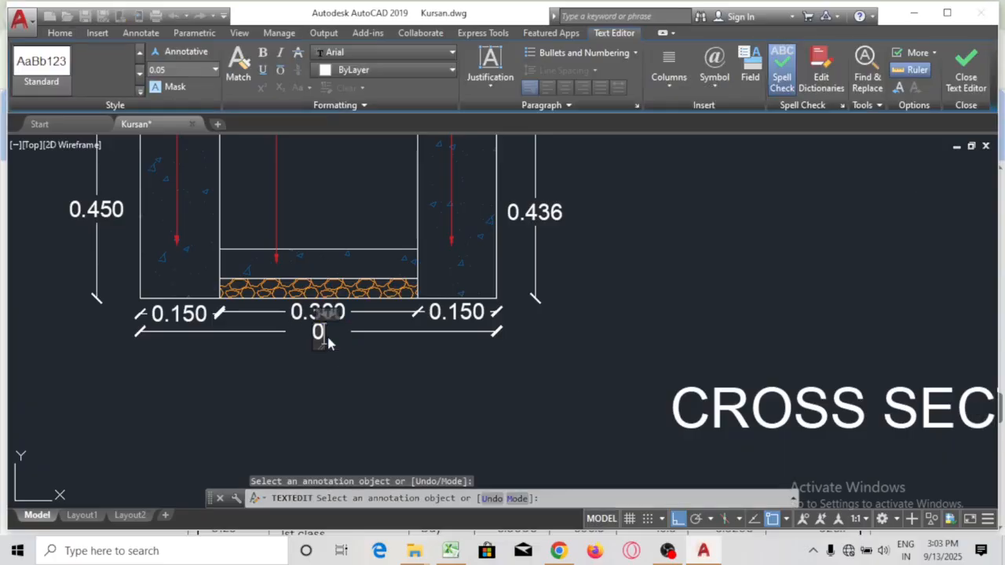
click(350, 381)
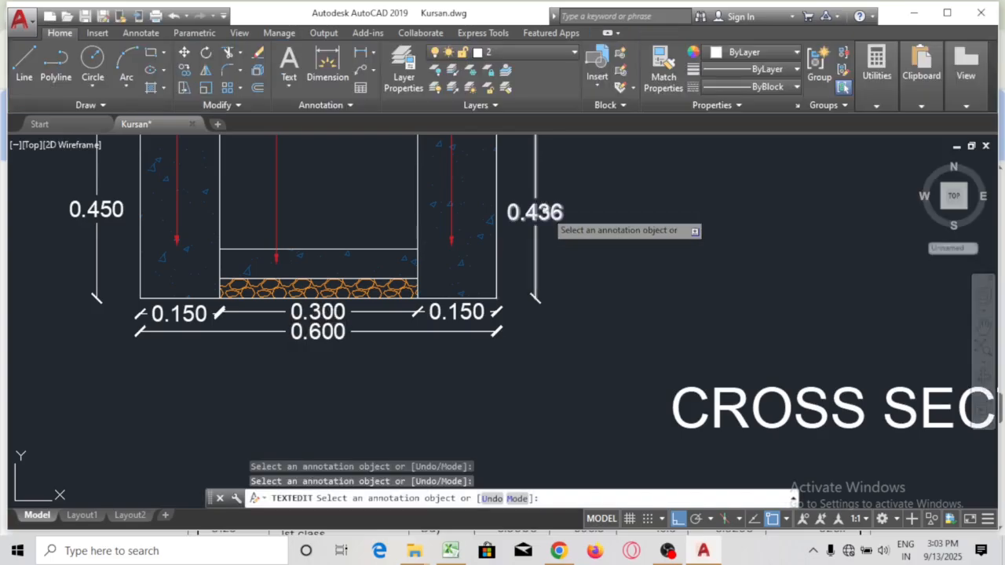
Change the right depth dimension to 0.450 and the slab length from 2.517 to 3.050
click(553, 227)
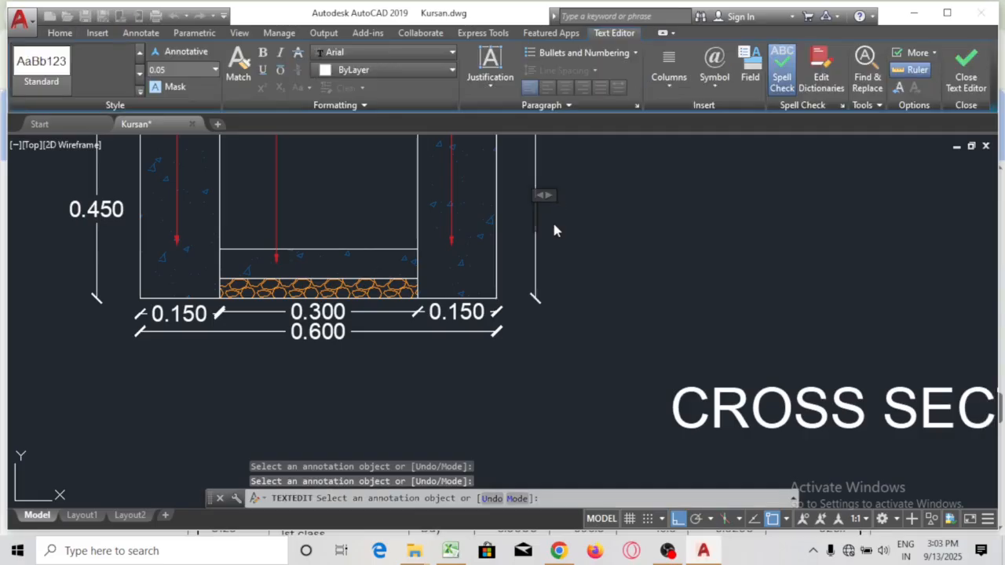
text(0.450)
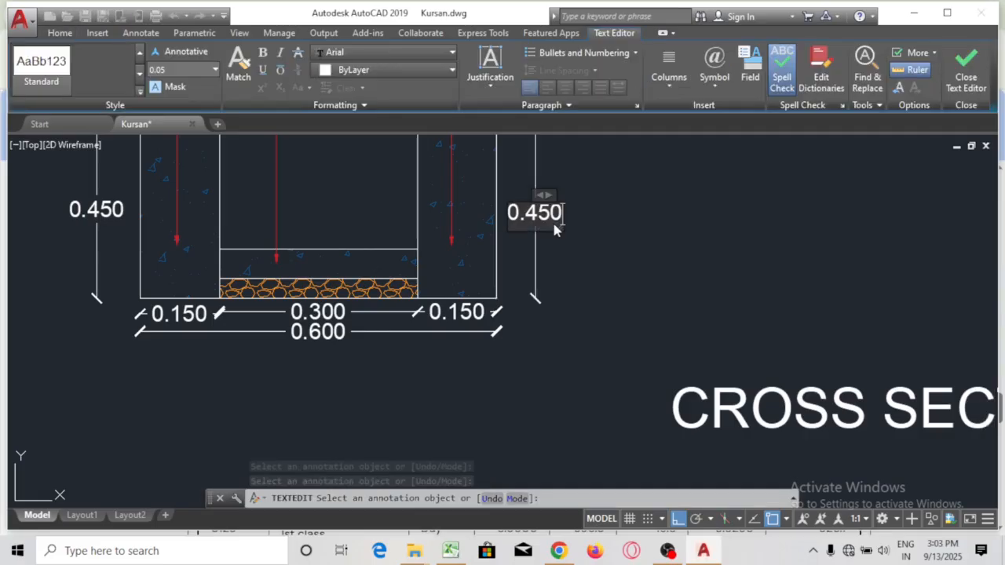
click(632, 353)
scroll(536, 220, down, 4)
scroll(657, 157, up, 3)
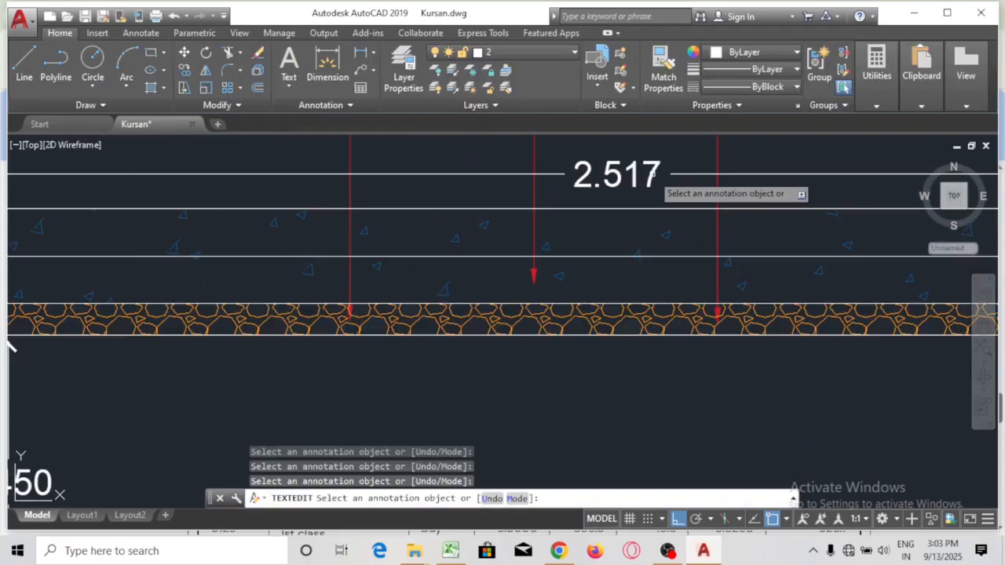
click(652, 175)
key(Delete)
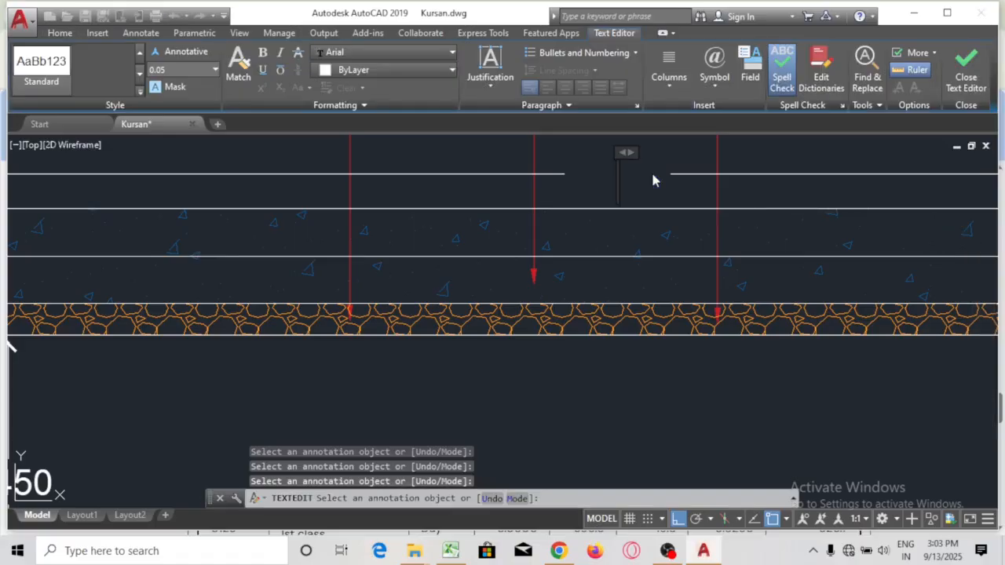
text(3.050)
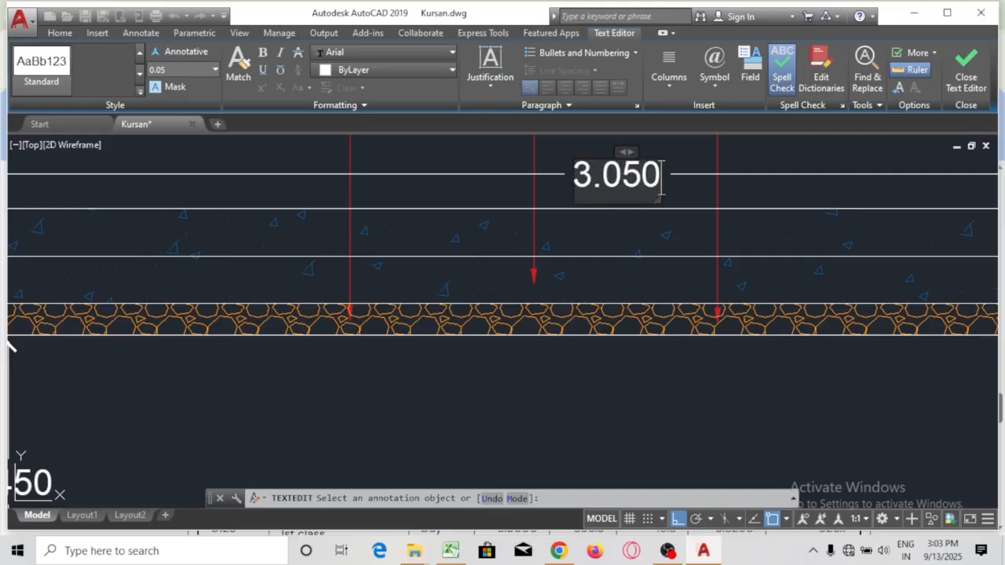
click(280, 385)
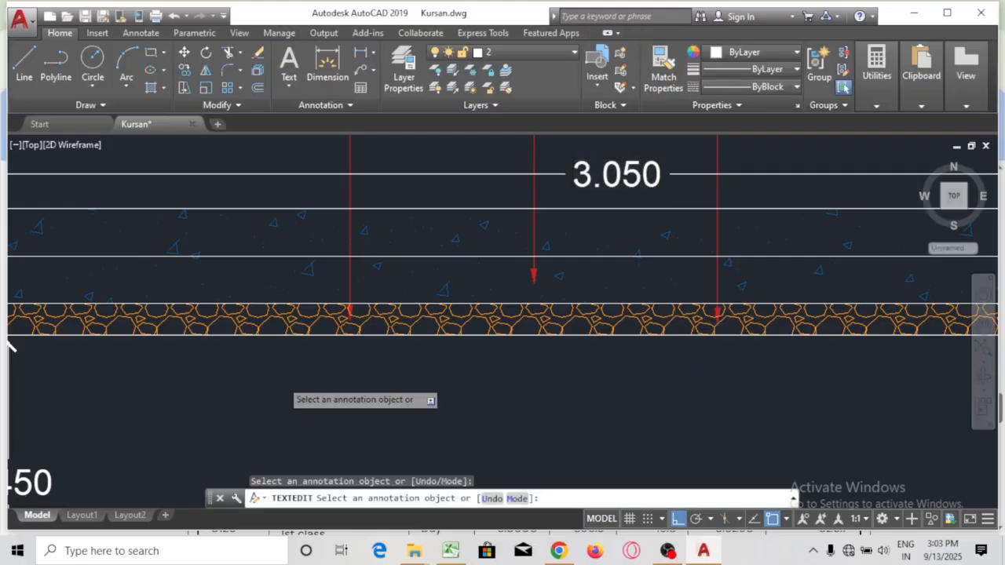
scroll(456, 229, down, 8)
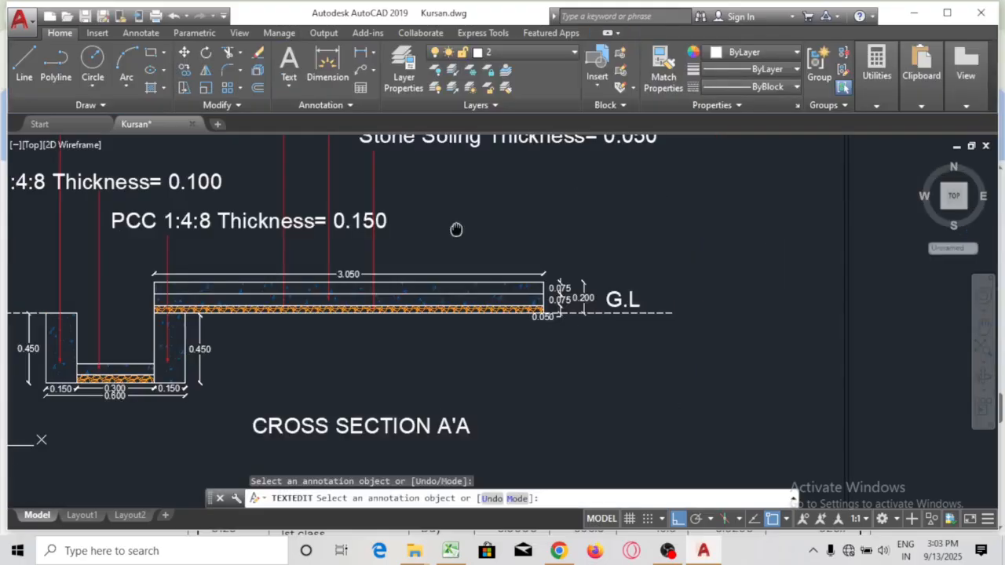
drag(456, 229, 453, 210)
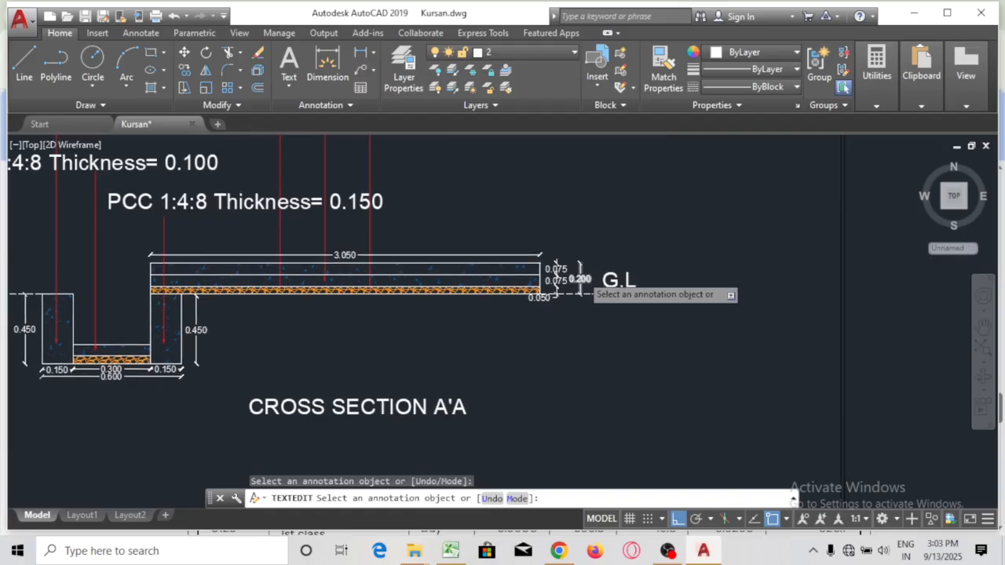
scroll(590, 289, up, 6)
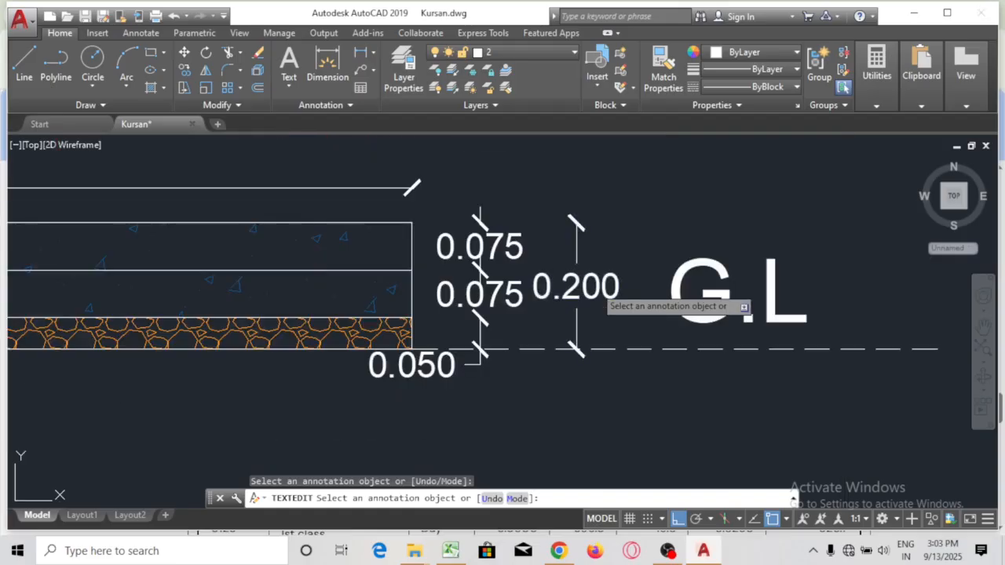
Clear the 0.200 thickness dimension beside G.L and retype its text as 0.2
click(598, 290)
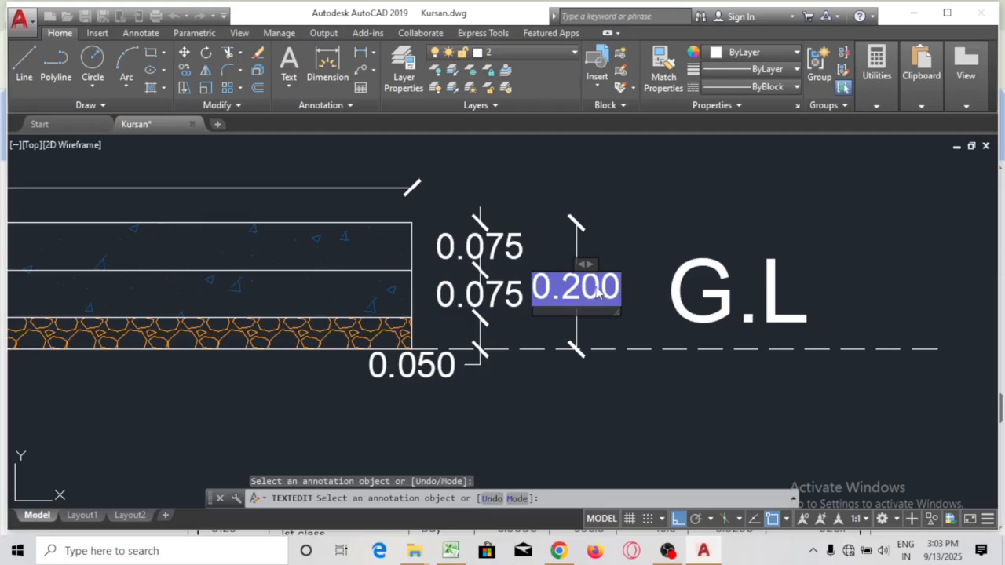
key(BackSpace)
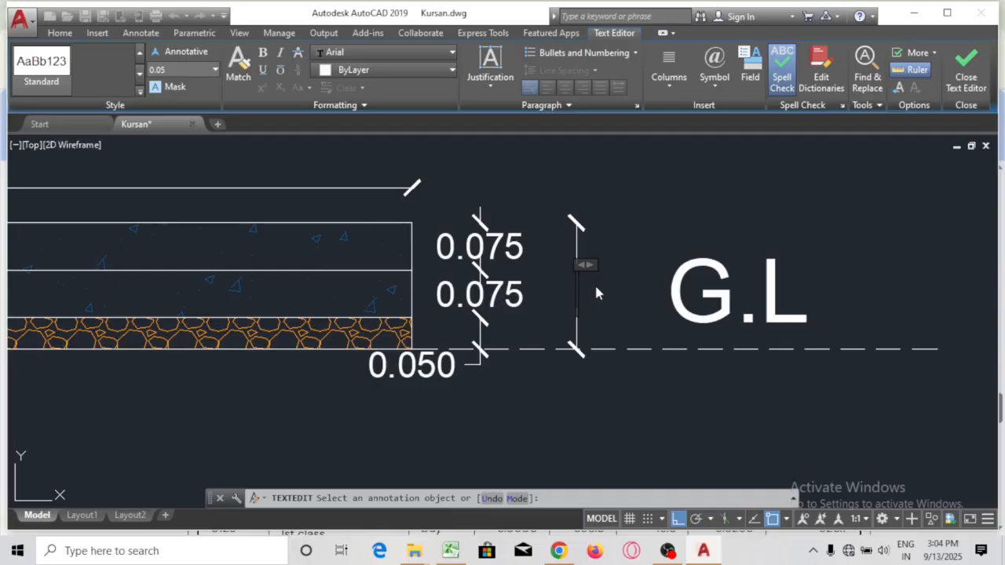
text(0.6)
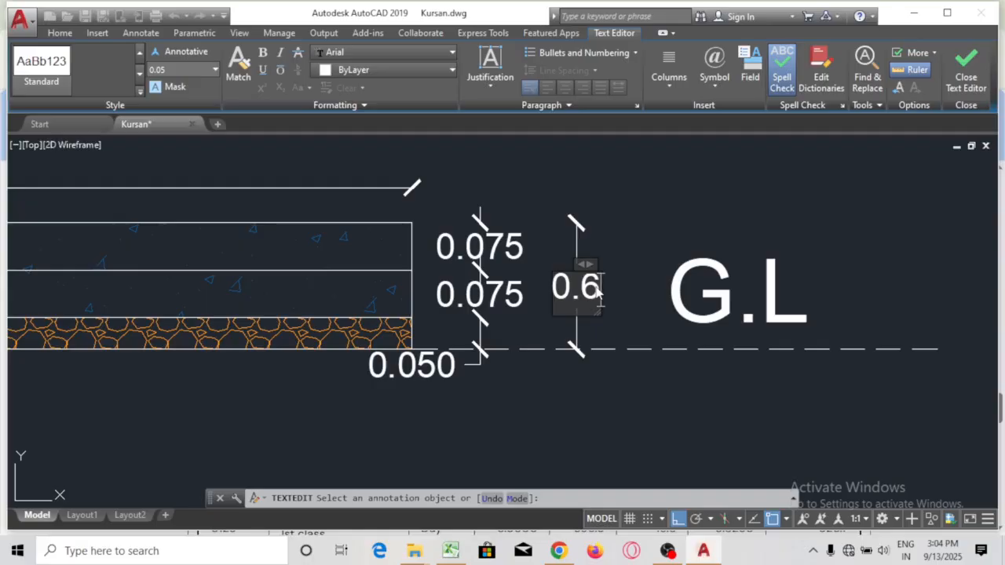
key(BackSpace)
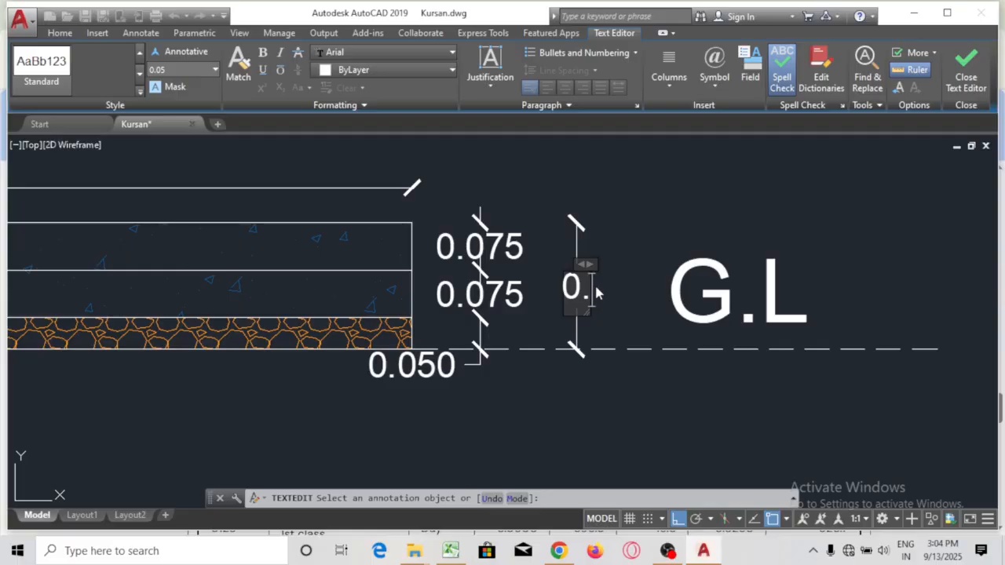
text(2)
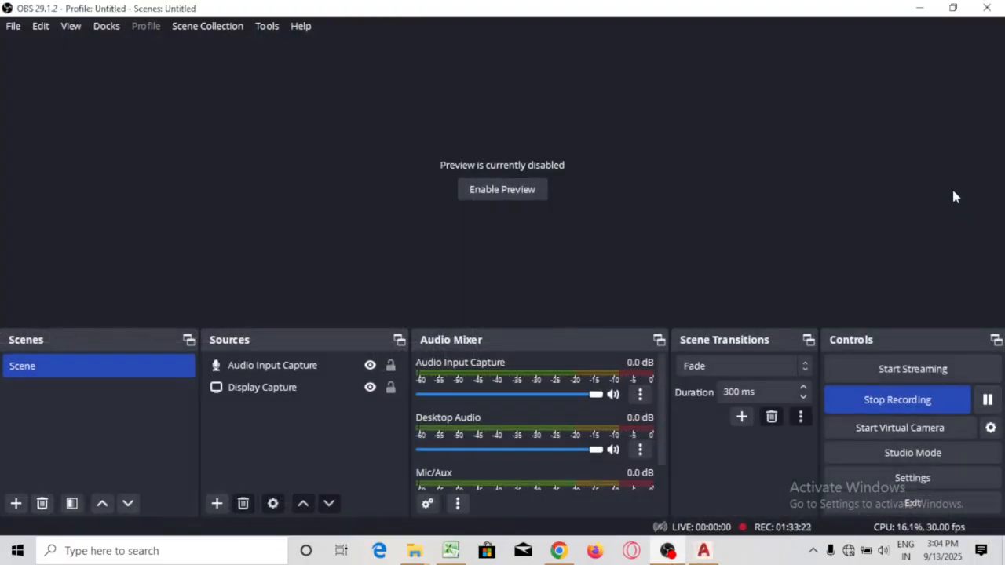
Pause the OBS recording and bring the AutoCAD drawing back to the front
click(987, 401)
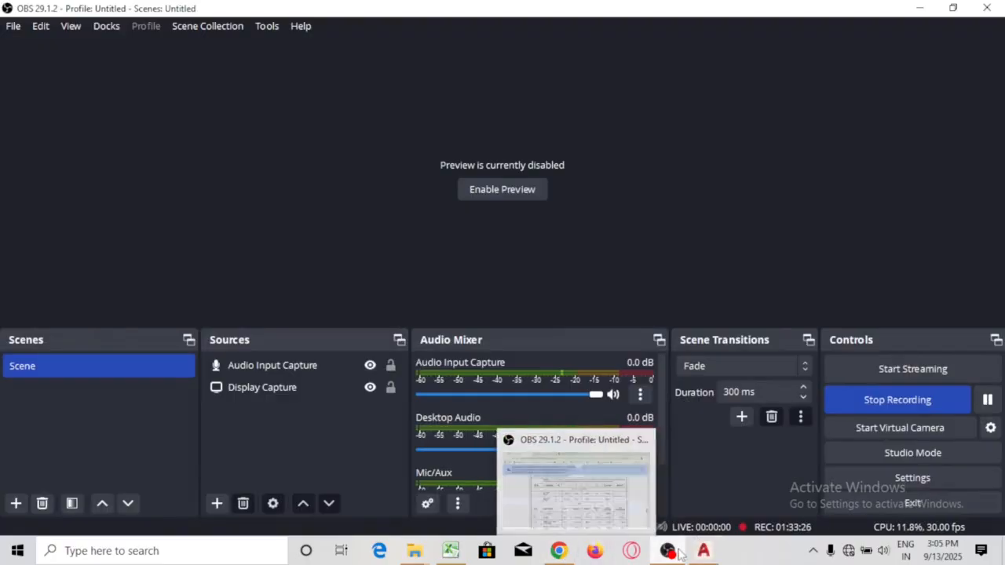
click(703, 552)
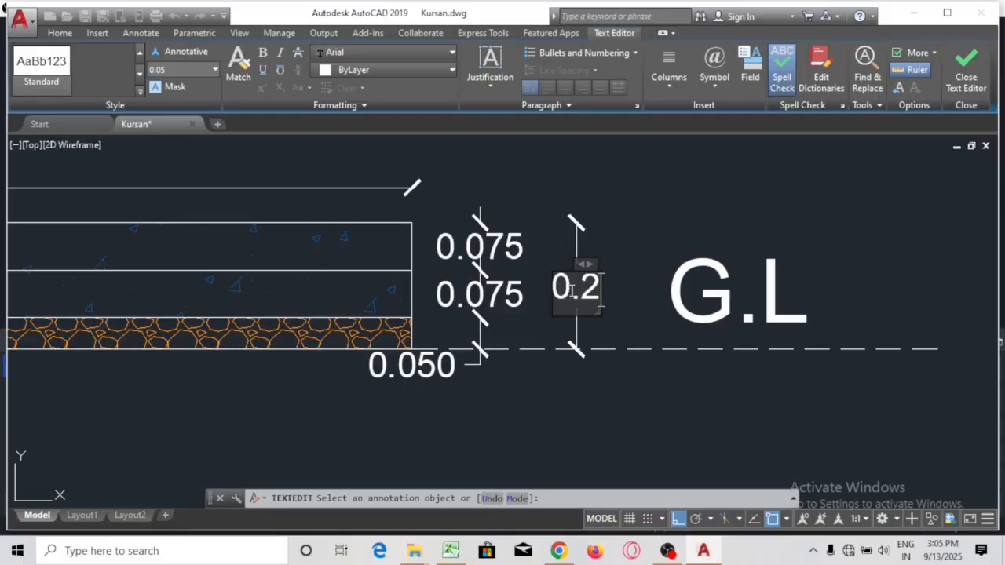
Finish the overall thickness dimension text as 0.175
key(BackSpace)
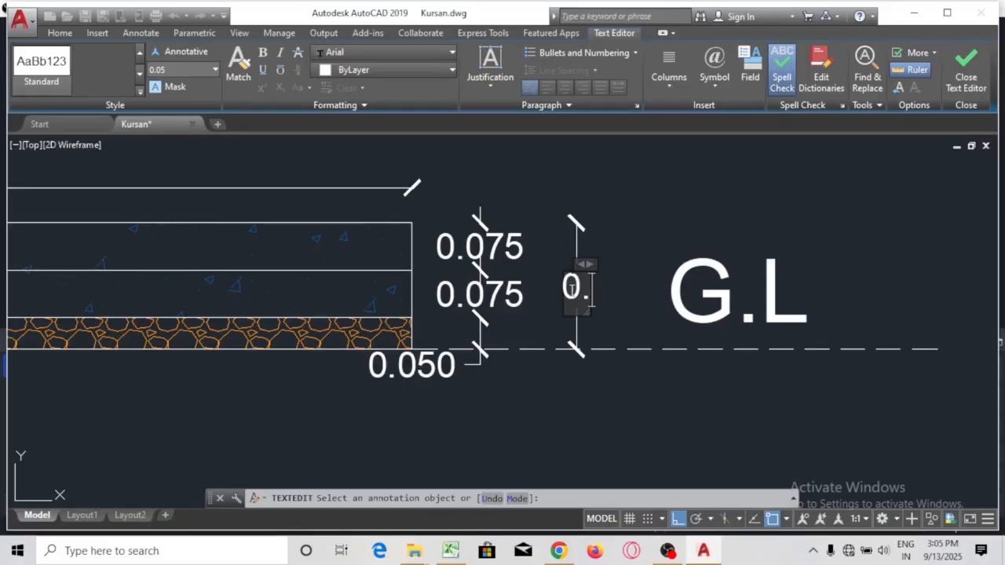
text(178)
key(BackSpace)
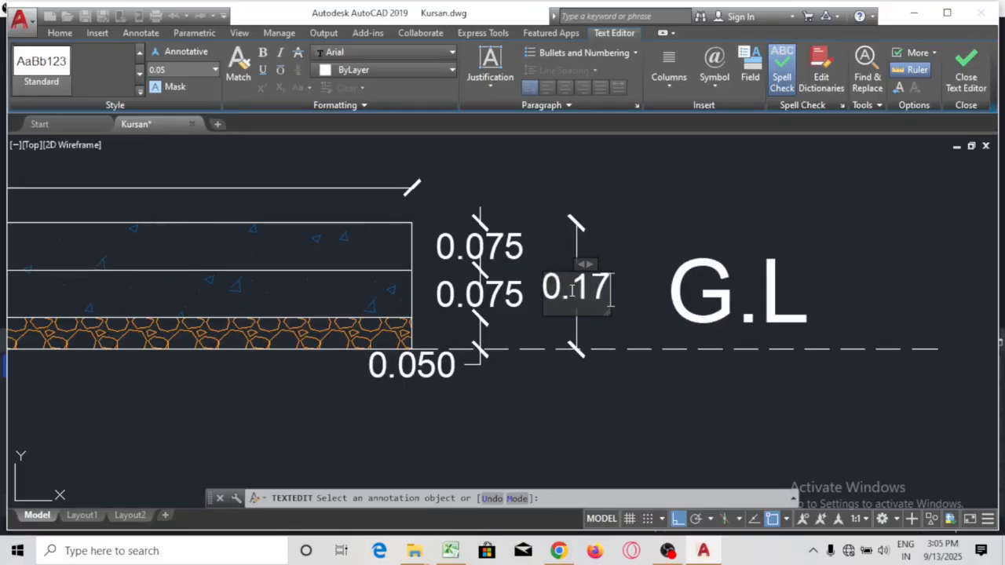
text(5)
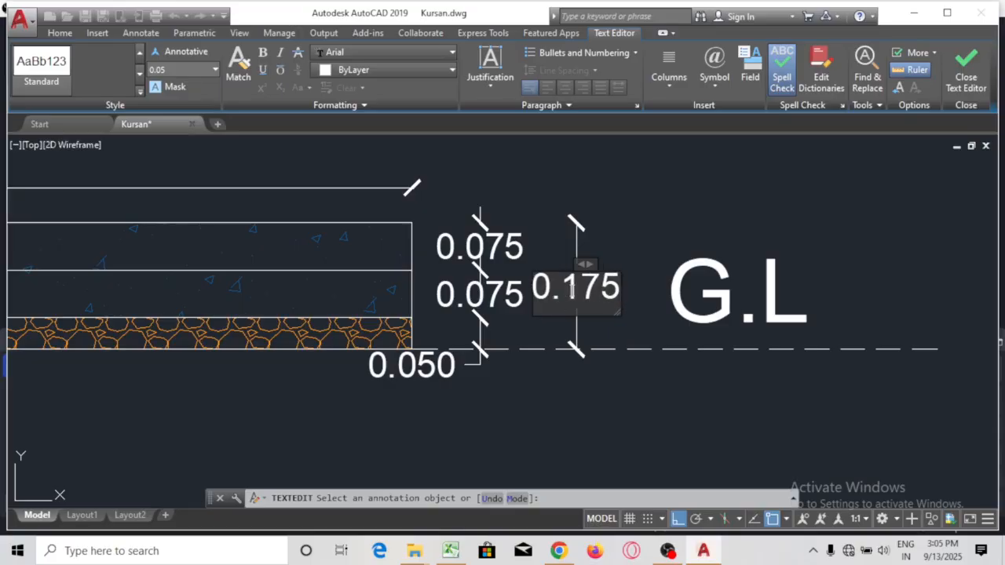
click(647, 244)
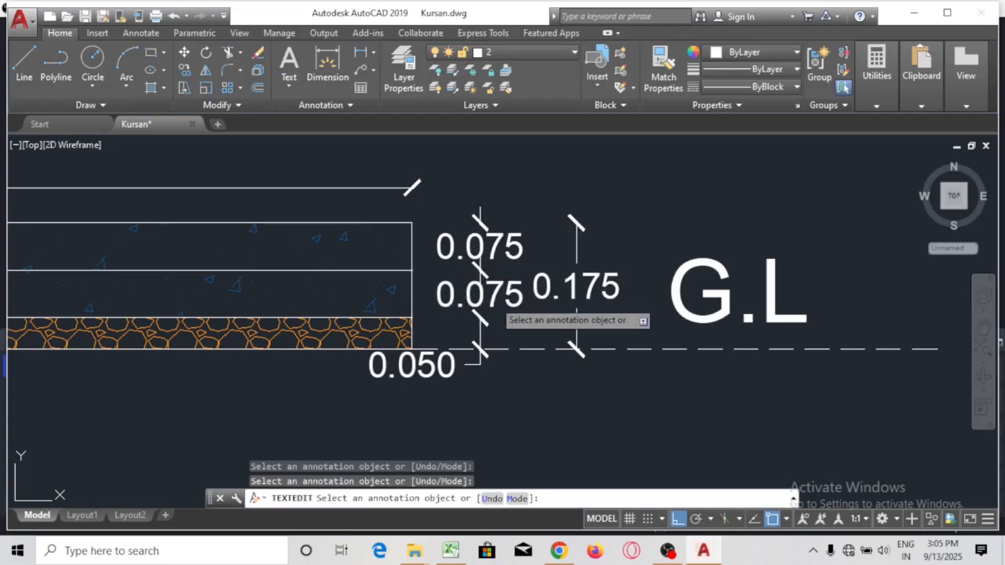
Change the lower 0.075 layer dimension to 0.050
click(493, 308)
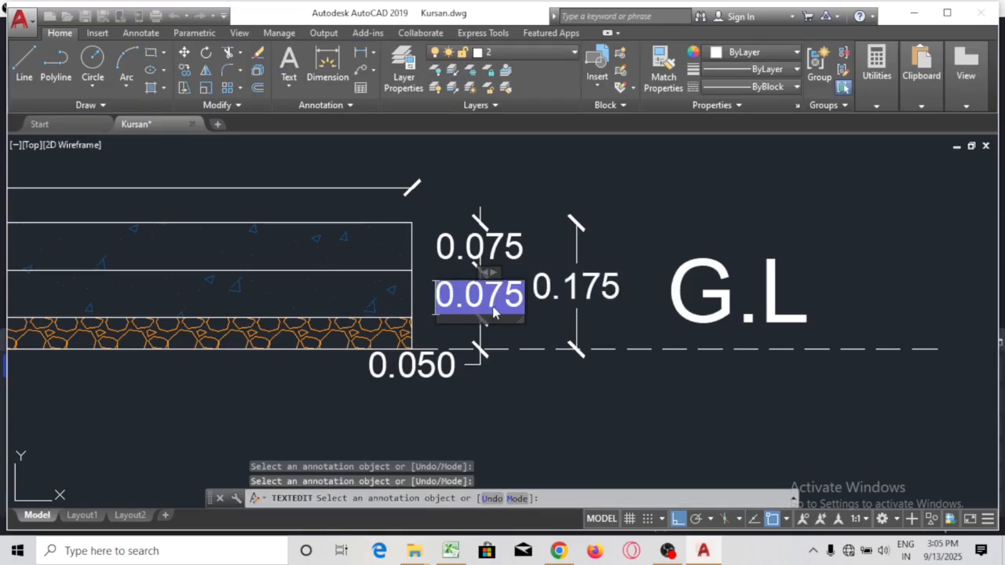
scroll(493, 310, up, 2)
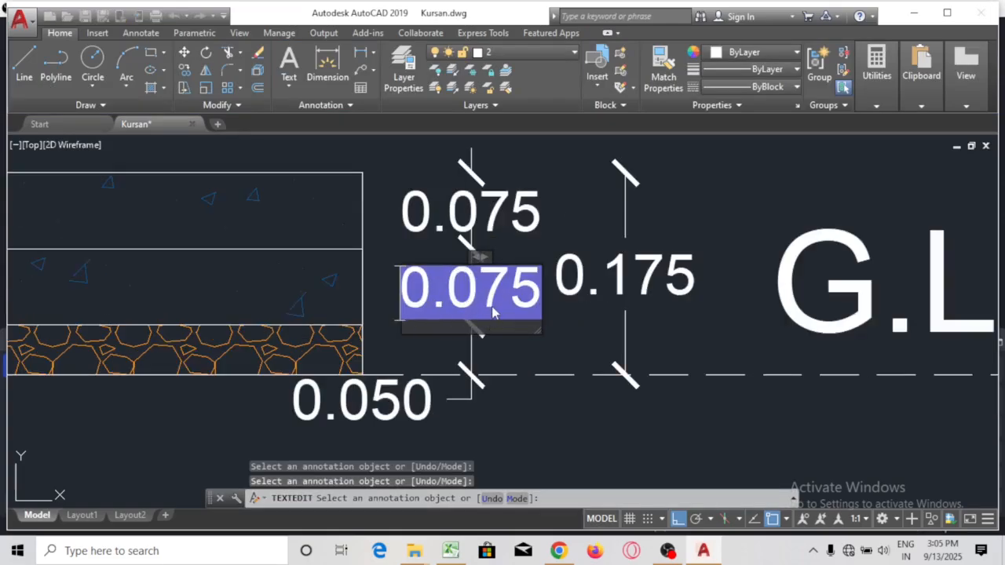
text(0.)
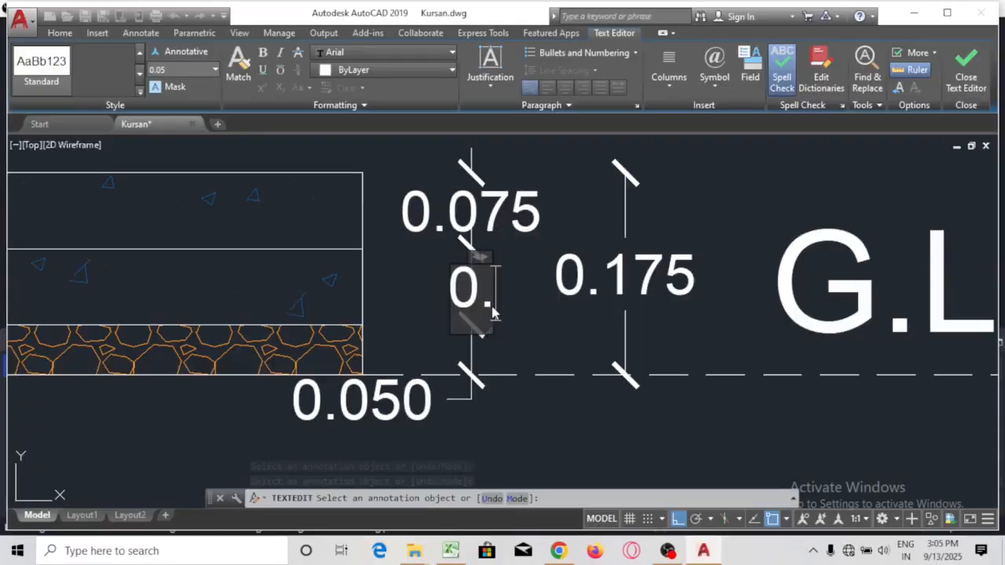
text(05)
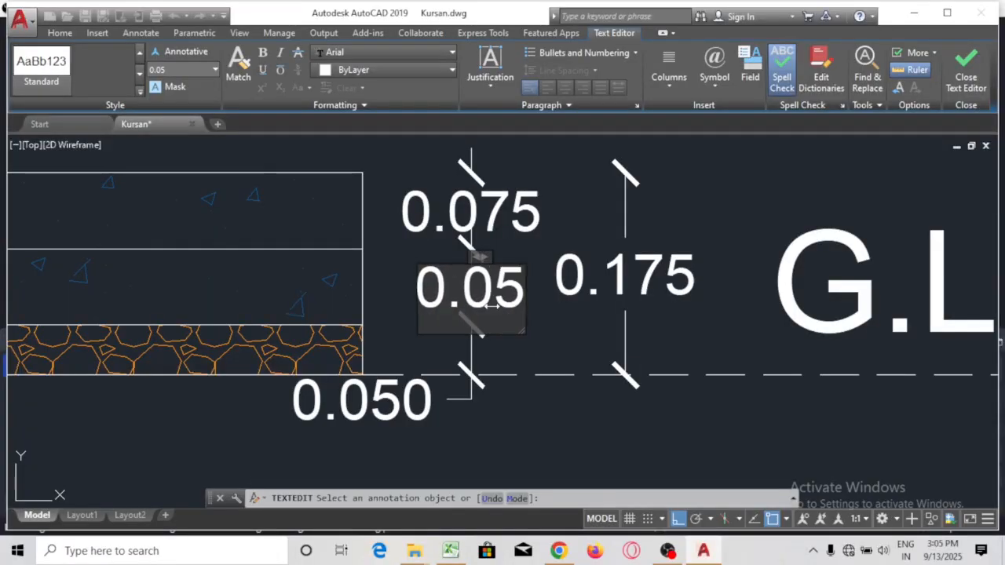
text(0)
click(707, 214)
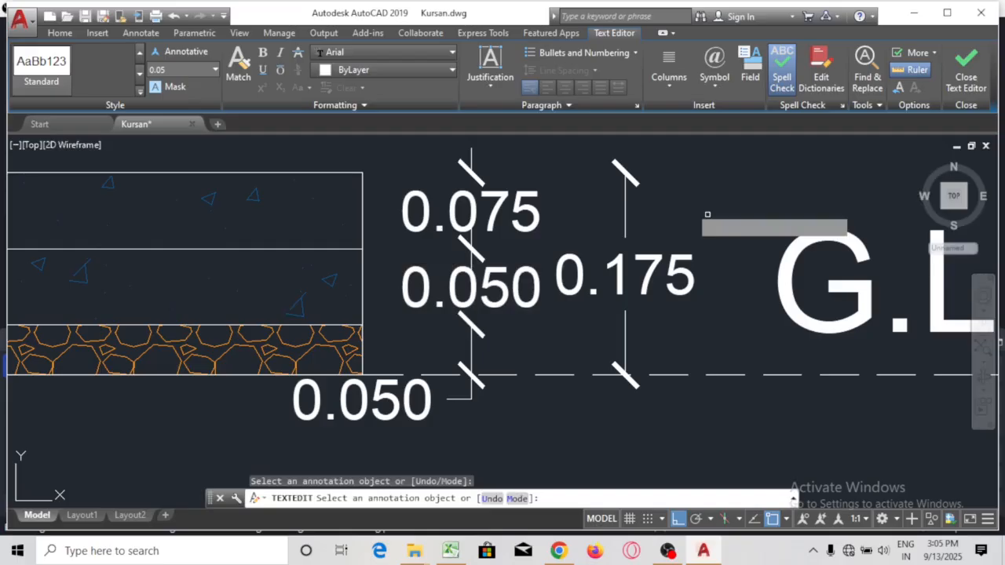
scroll(596, 235, down, 2)
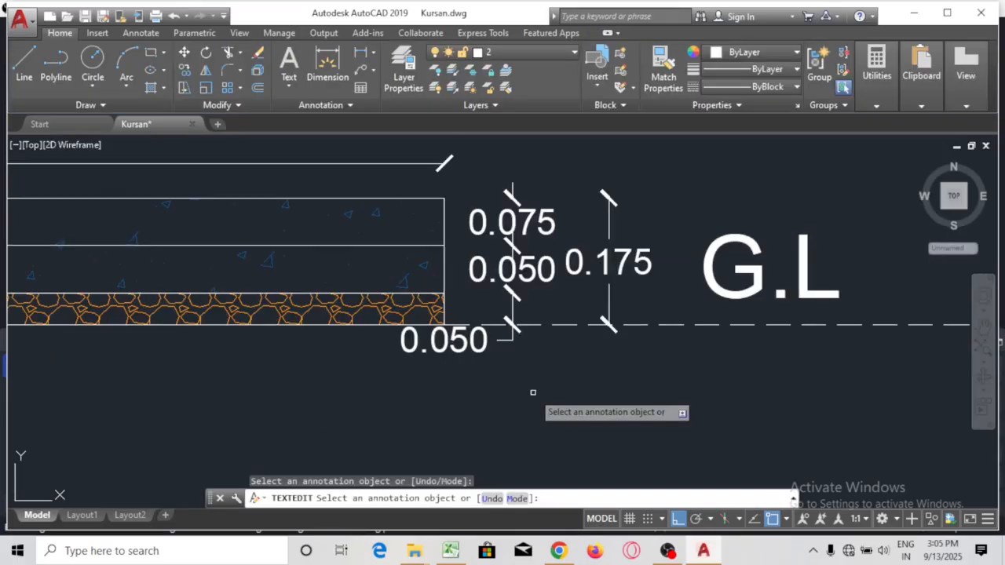
Exit text editing, zoom out over Cross Section A'A, then back onto the 0.075, 0.050, 0.175 dimensions
drag(541, 391, 590, 301)
scroll(612, 330, down, 2)
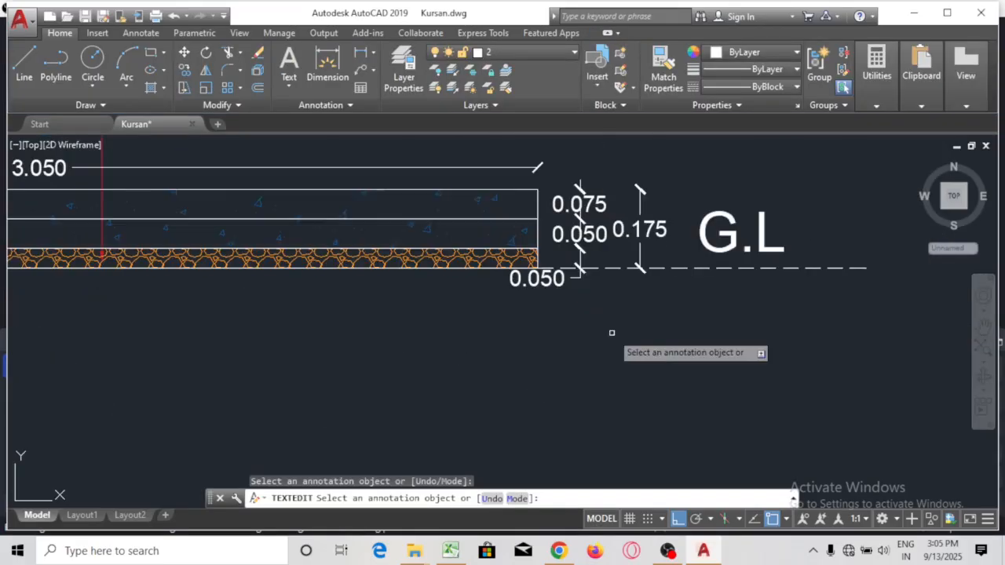
scroll(547, 381, down, 2)
mouse_move(541, 382)
mouse_down()
mouse_move(775, 423)
mouse_move(743, 415)
mouse_up()
key(Escape)
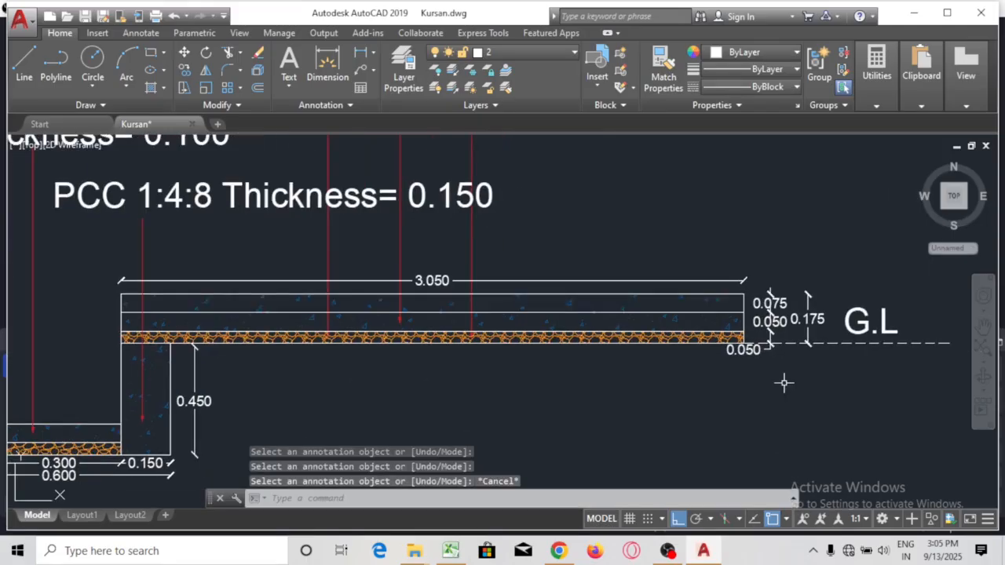
scroll(754, 259, down, 2)
scroll(742, 227, down, 2)
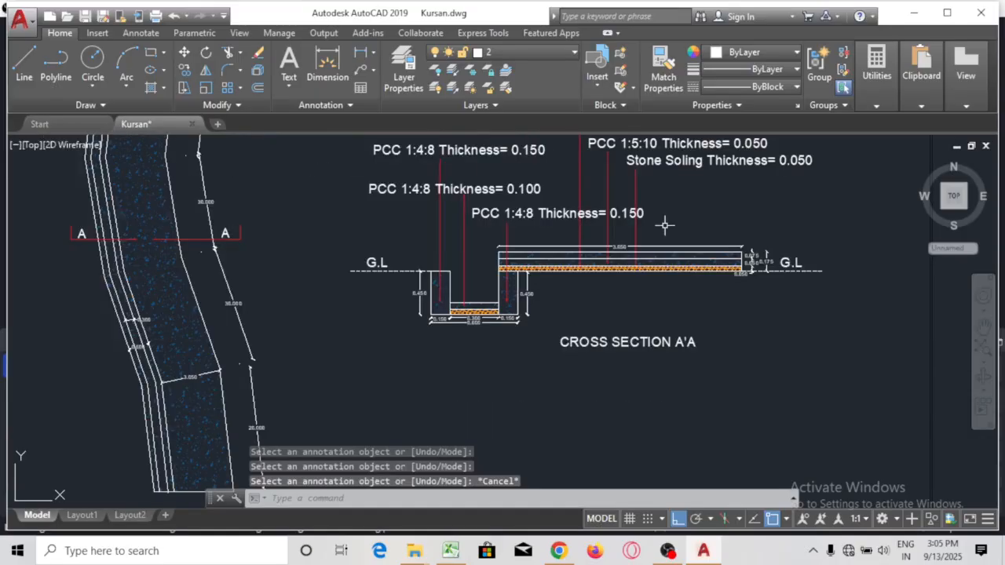
mouse_move(664, 226)
mouse_down()
mouse_move(656, 277)
mouse_move(636, 284)
mouse_move(686, 254)
mouse_up()
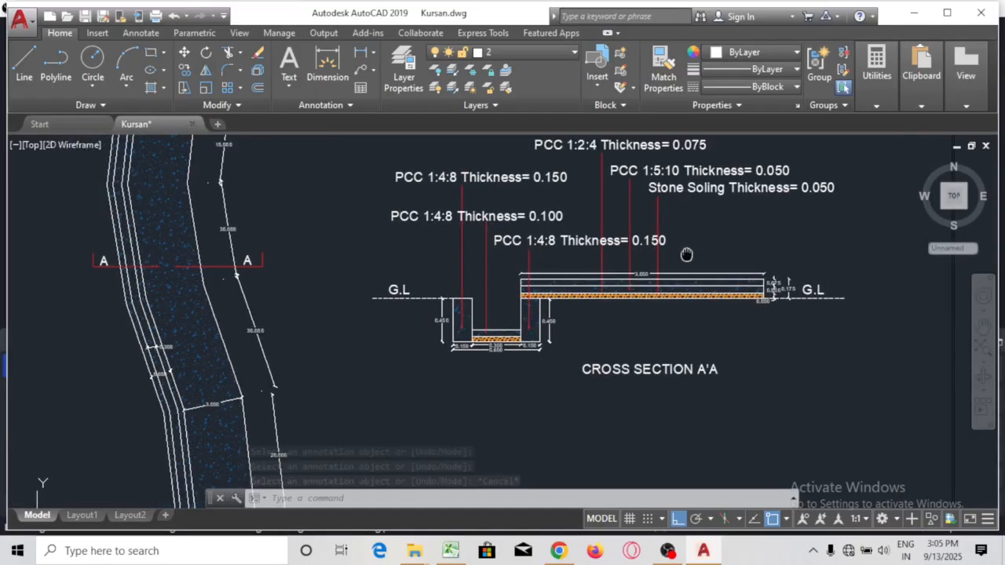
scroll(529, 336, up, 3)
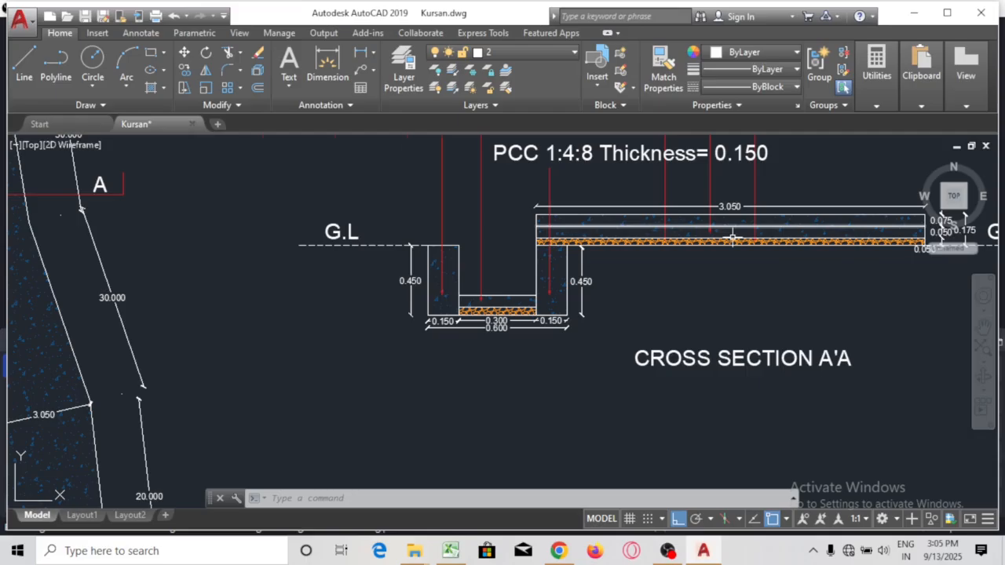
scroll(731, 235, up, 2)
scroll(730, 234, up, 2)
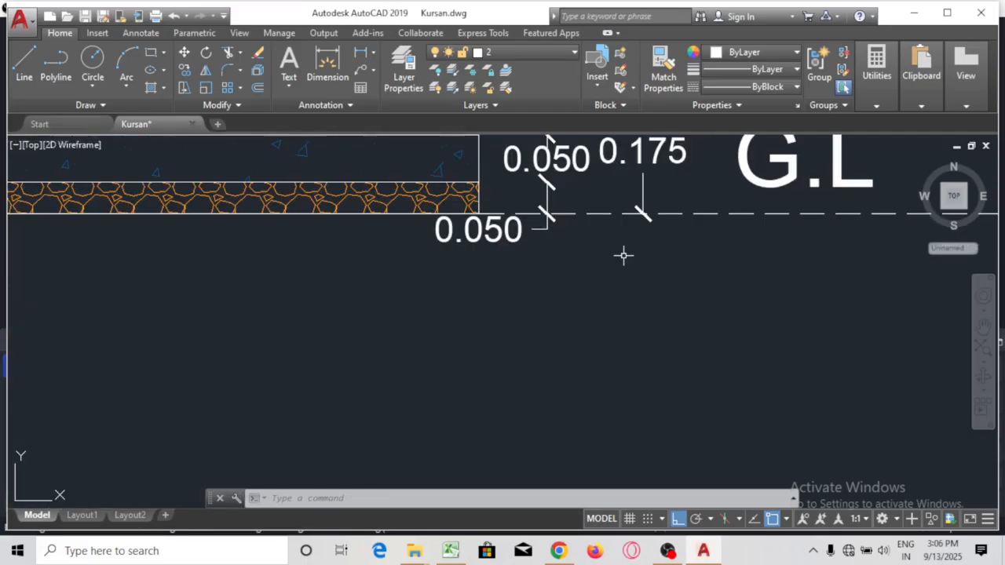
drag(622, 255, 595, 460)
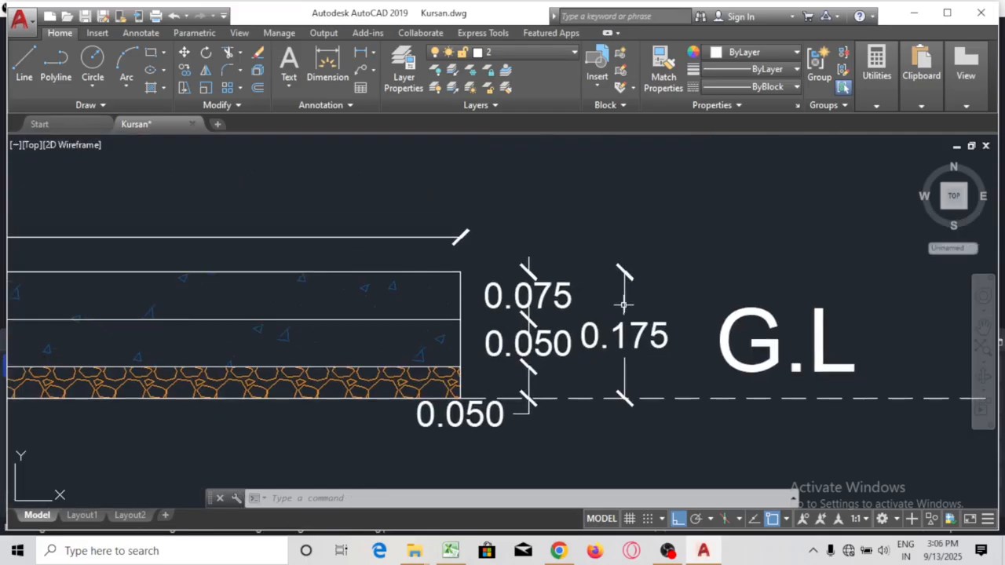
Start moving the 0.175 total dimension text, then cancel the stretch
click(624, 333)
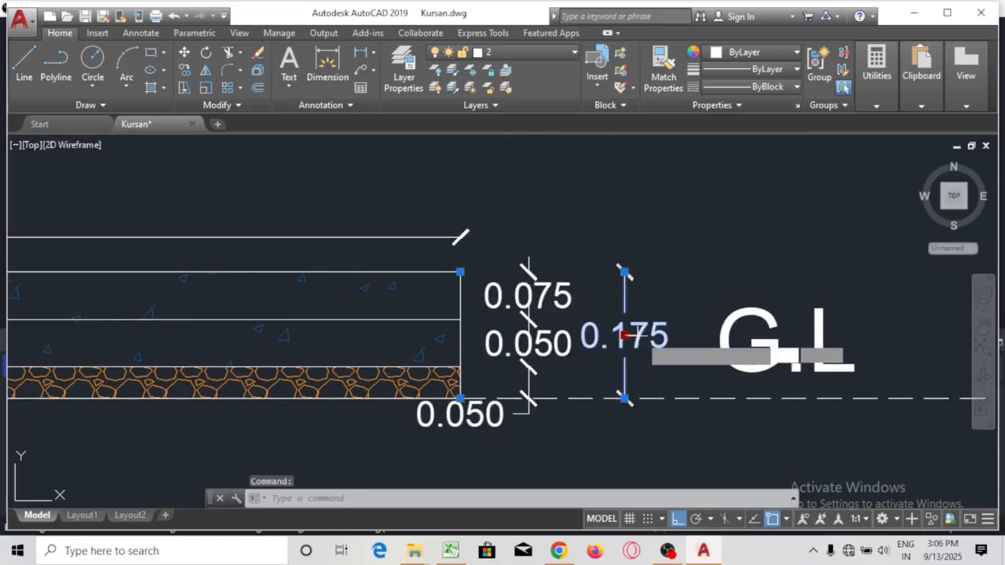
click(624, 335)
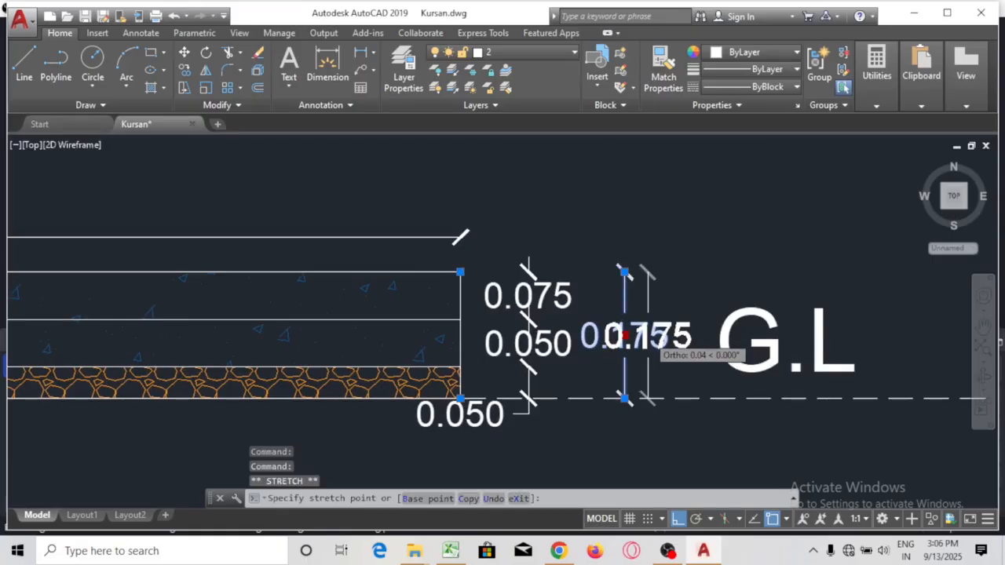
scroll(645, 335, up, 2)
scroll(651, 337, up, 2)
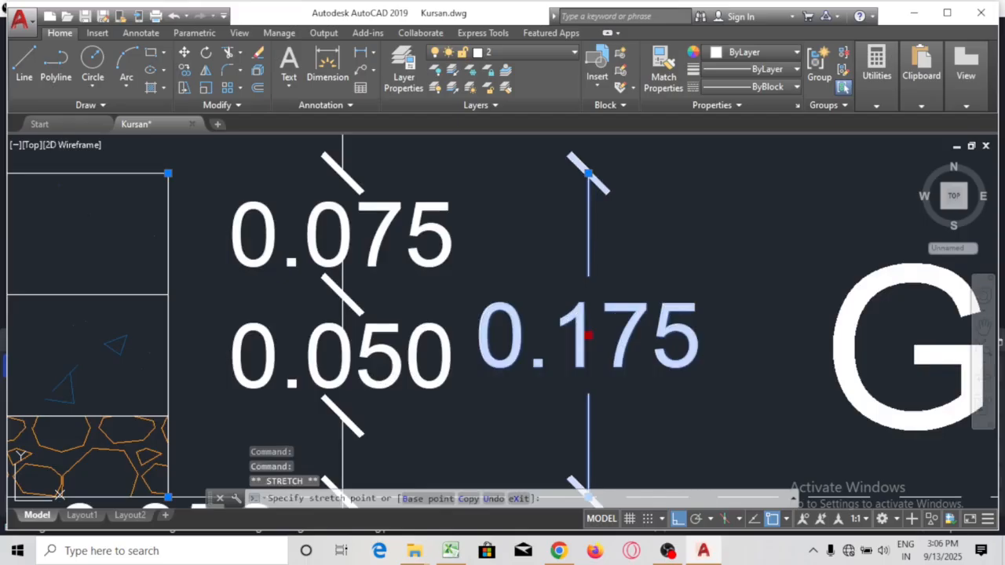
scroll(549, 267, down, 4)
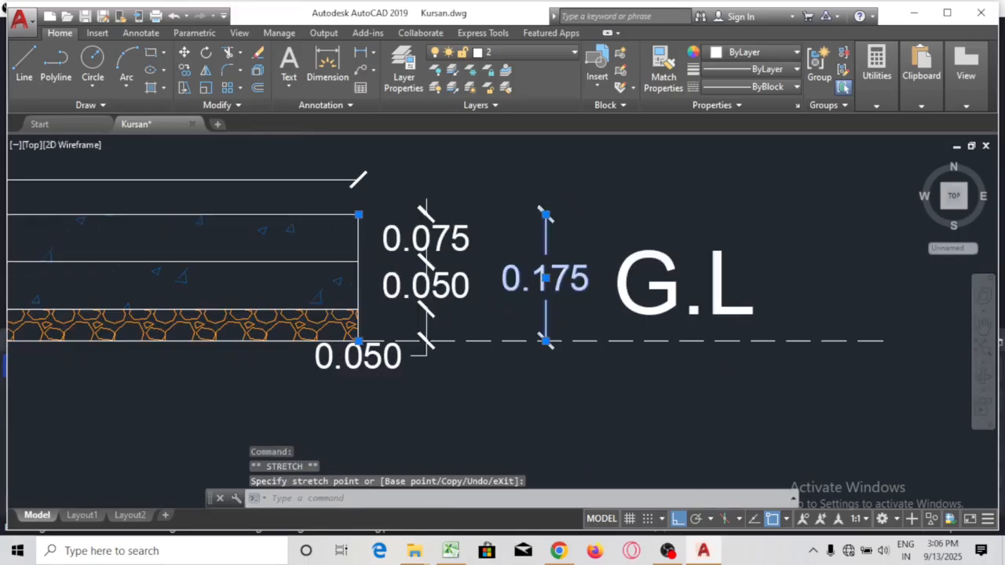
key(Escape)
Move the lower 0.050 dimension text beside the bottom layer, stacked under 0.075 and 0.050
scroll(500, 236, down, 1)
scroll(442, 332, up, 1)
scroll(379, 298, up, 2)
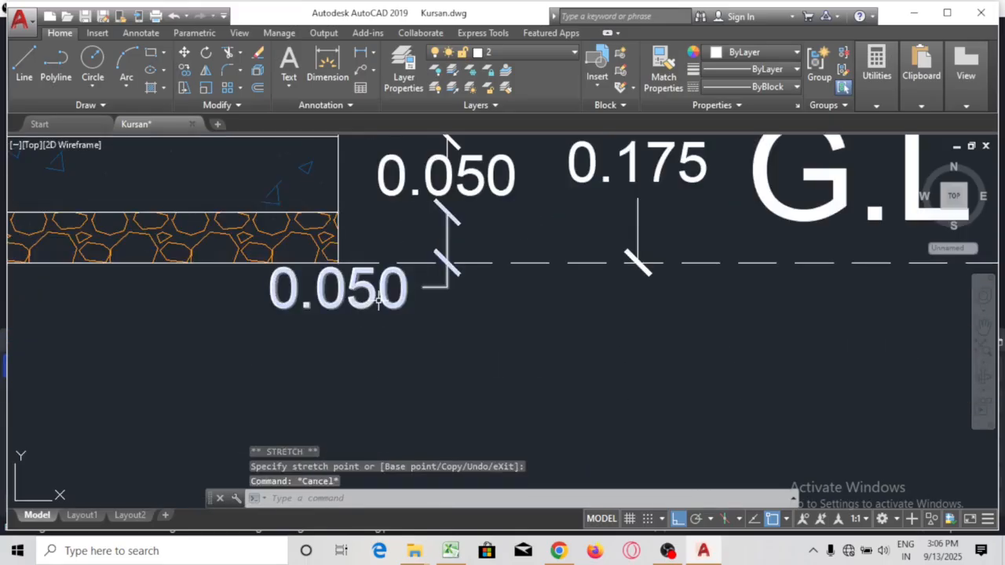
click(379, 298)
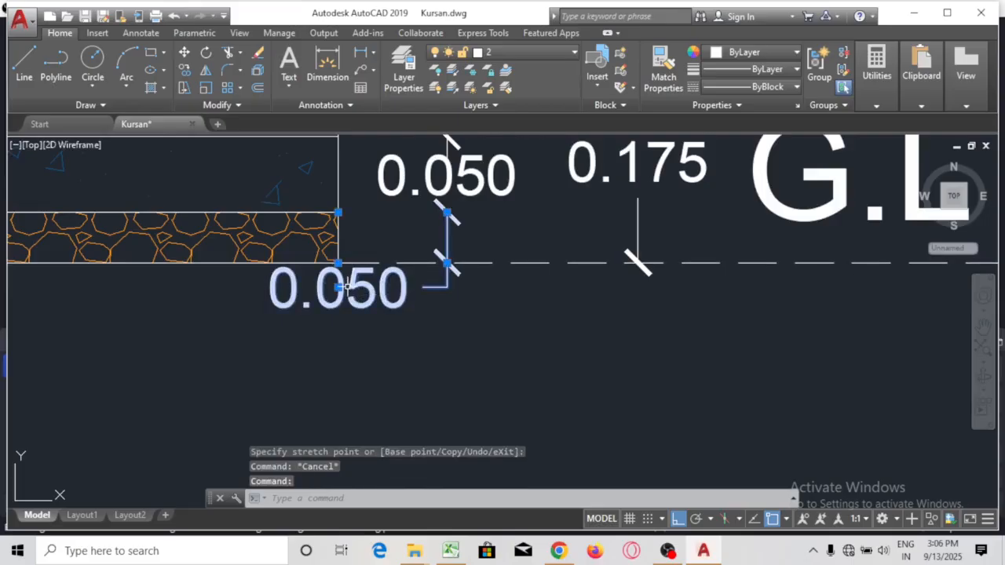
click(340, 288)
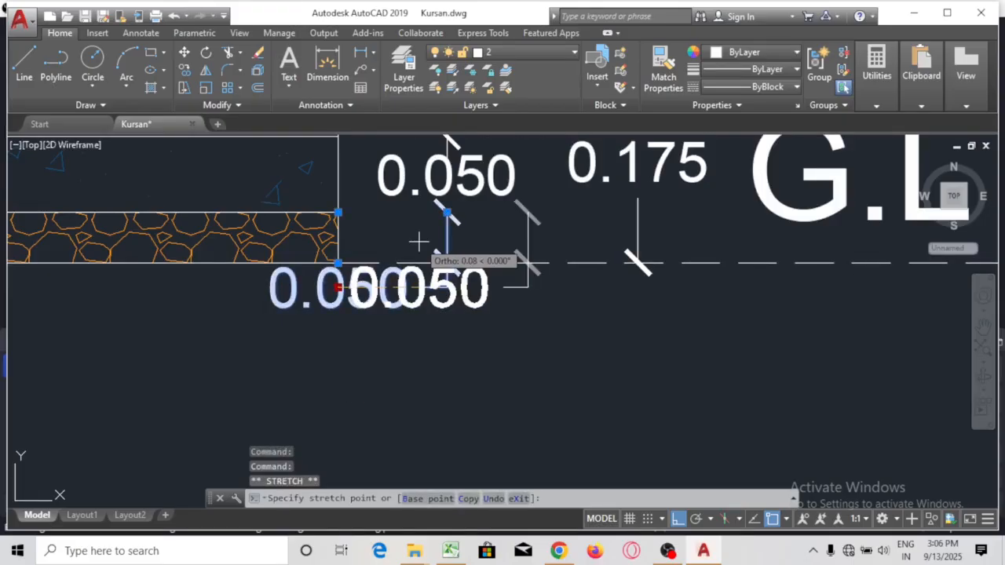
click(445, 246)
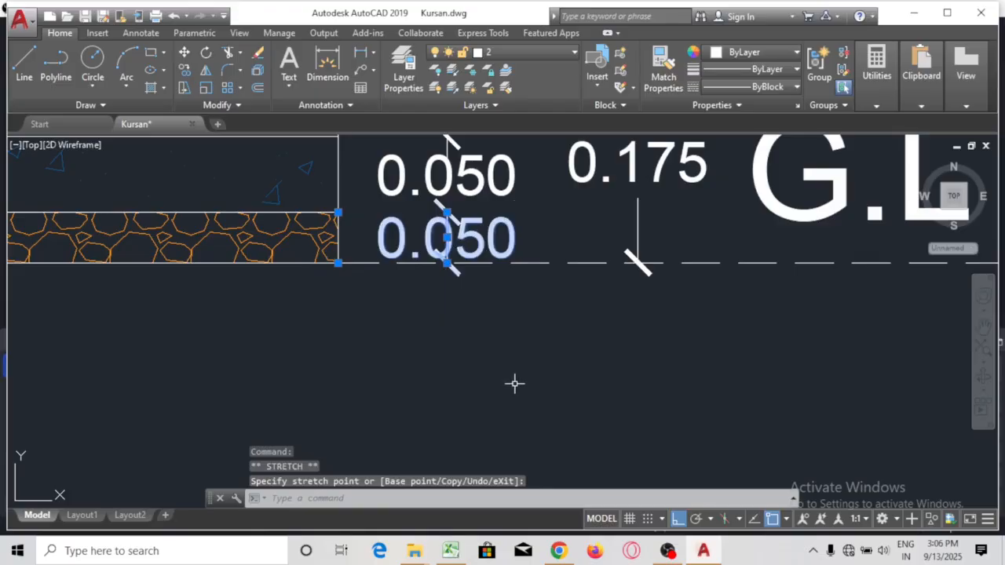
key(Escape)
scroll(605, 337, down, 3)
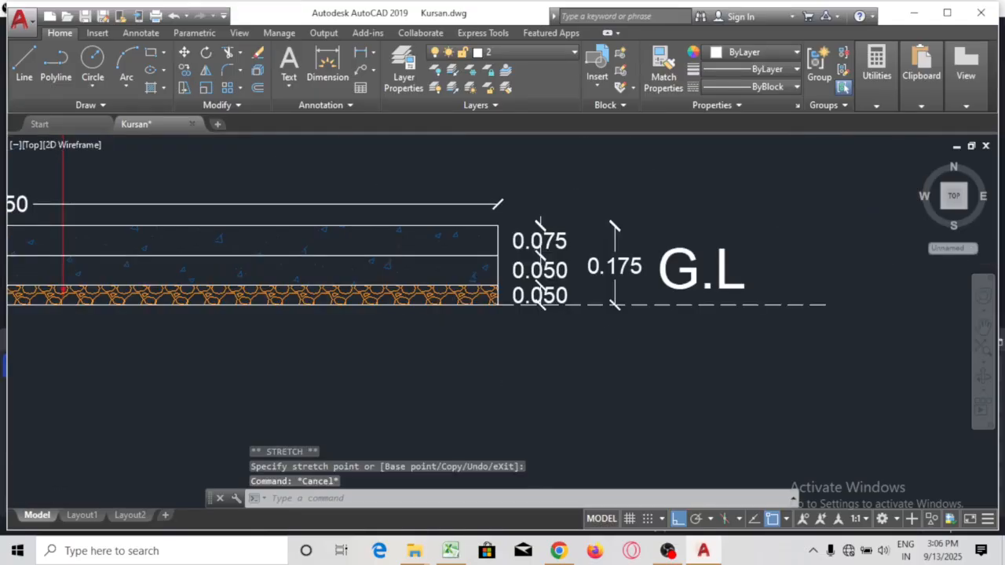
scroll(605, 336, down, 2)
scroll(672, 285, up, 2)
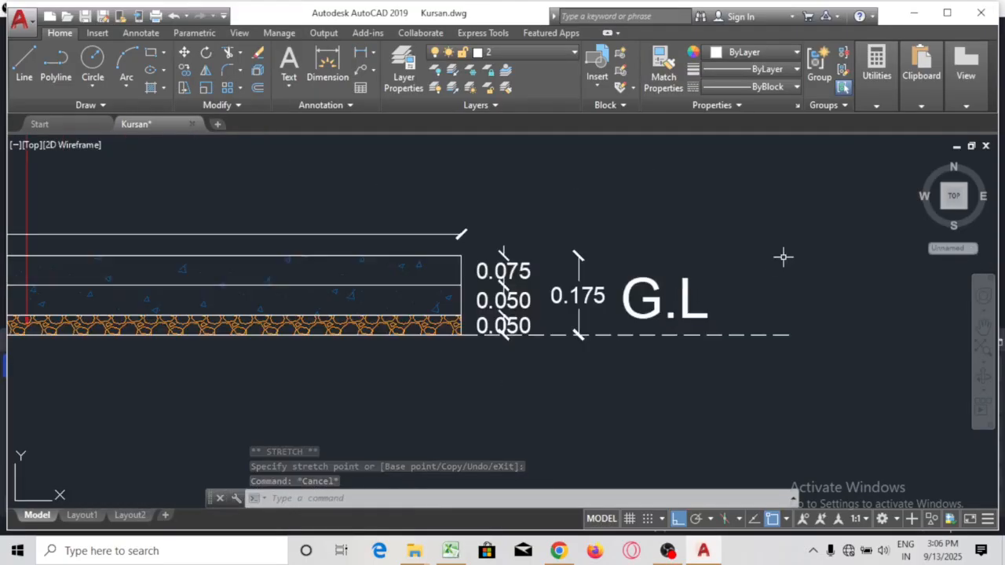
Erase the duplicate PLAN label and the stray border line under the cross section
scroll(808, 236, down, 2)
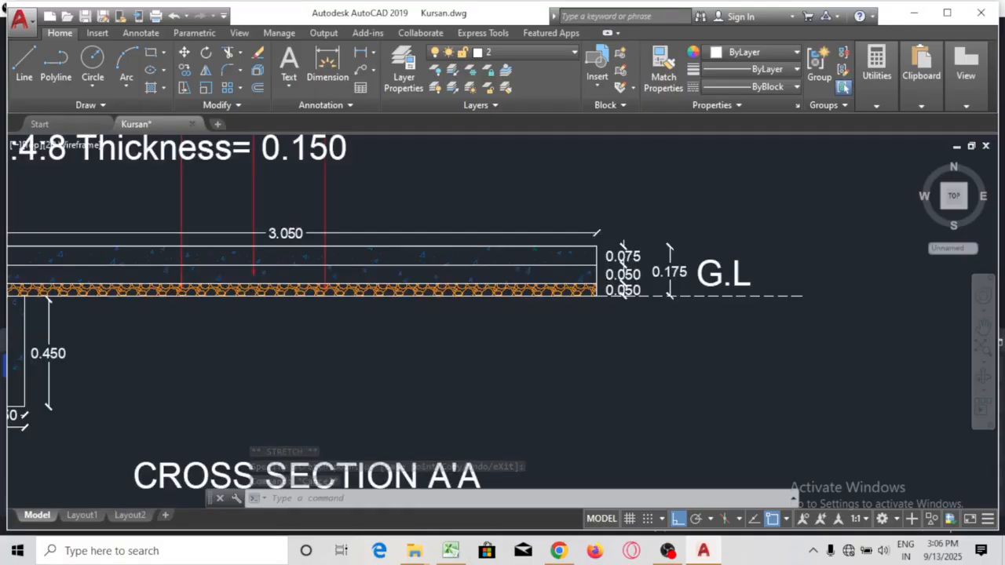
scroll(578, 370, down, 3)
scroll(655, 332, up, 1)
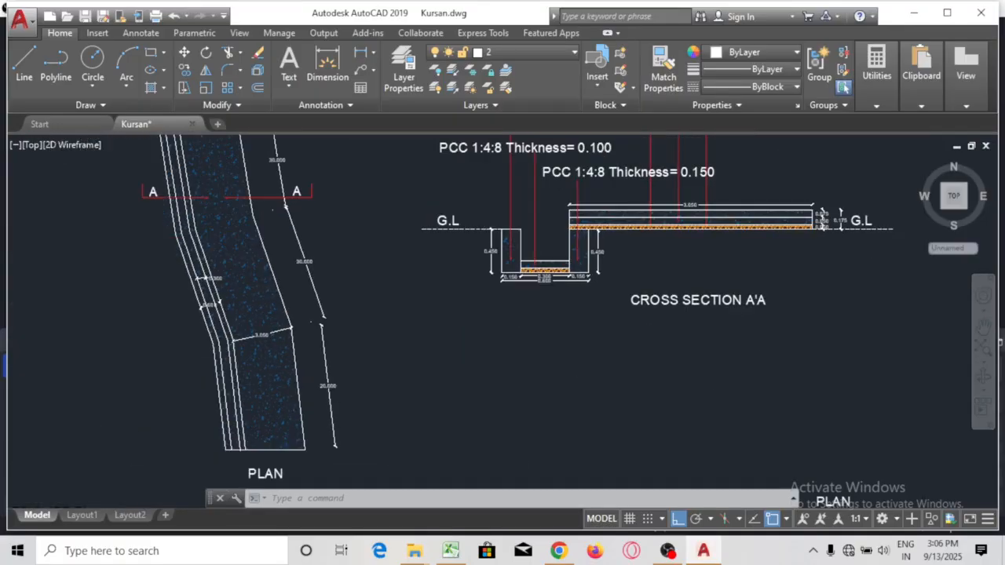
scroll(656, 333, down, 2)
mouse_move(565, 426)
mouse_down()
mouse_move(542, 345)
mouse_move(543, 366)
mouse_up()
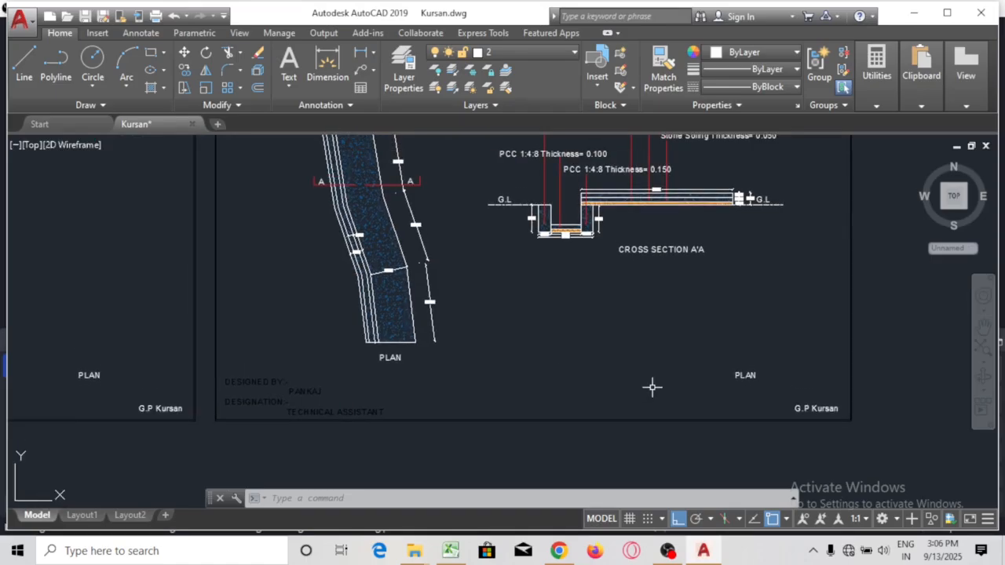
click(744, 374)
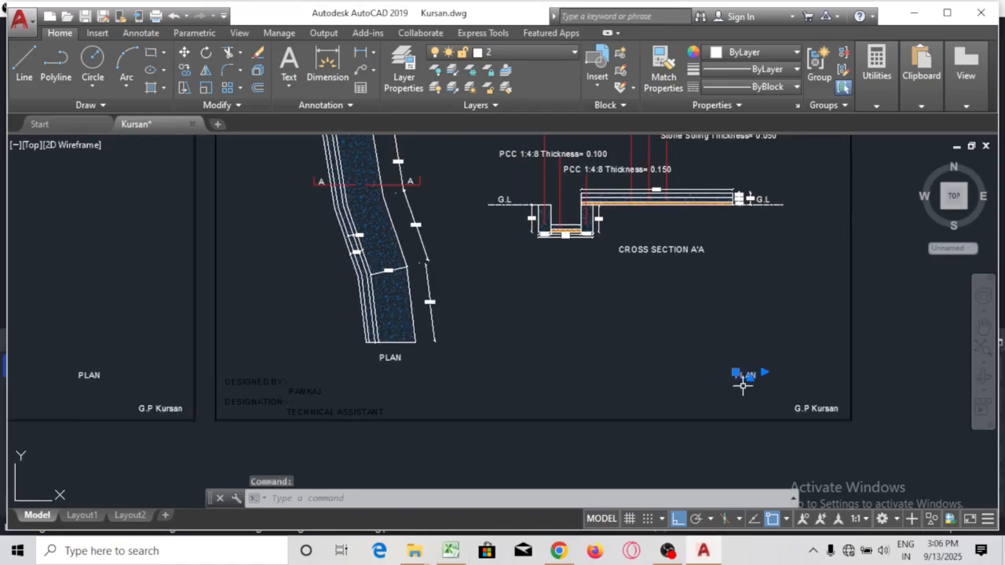
click(691, 421)
text(e)
key(Return)
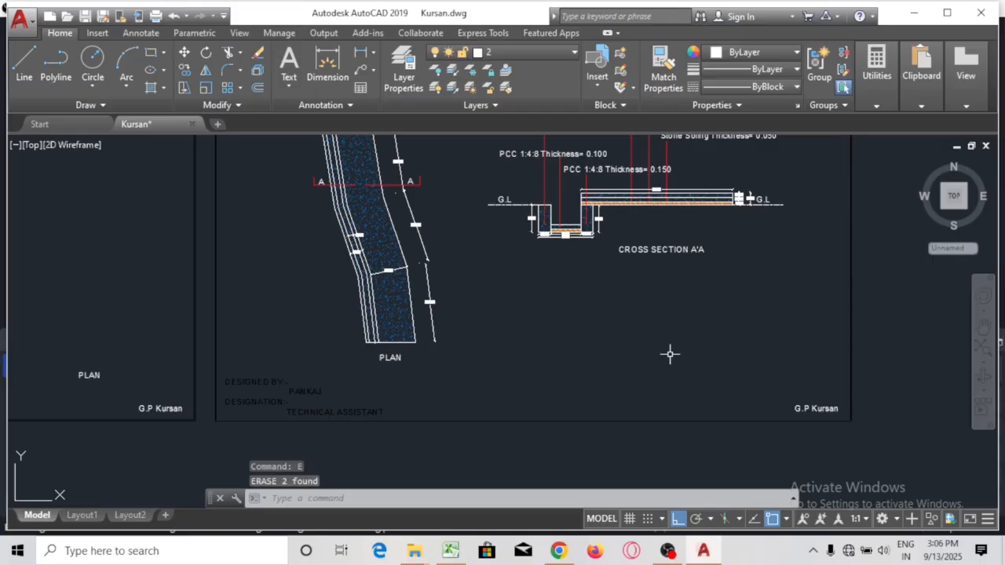
Bring up the estimate portal showing the PCC M7.5 drain quantities
scroll(490, 408, down, 3)
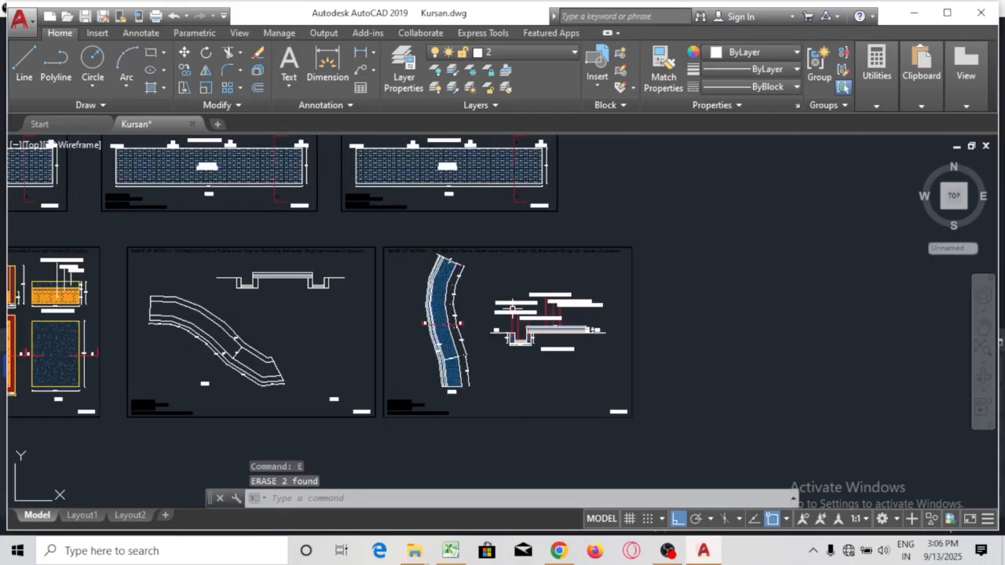
scroll(471, 254, up, 3)
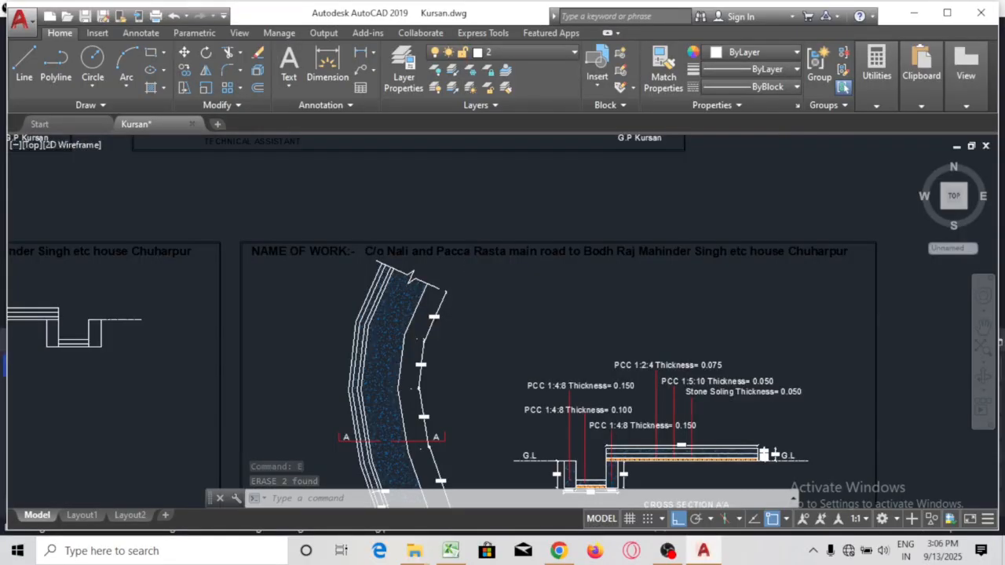
scroll(467, 260, up, 2)
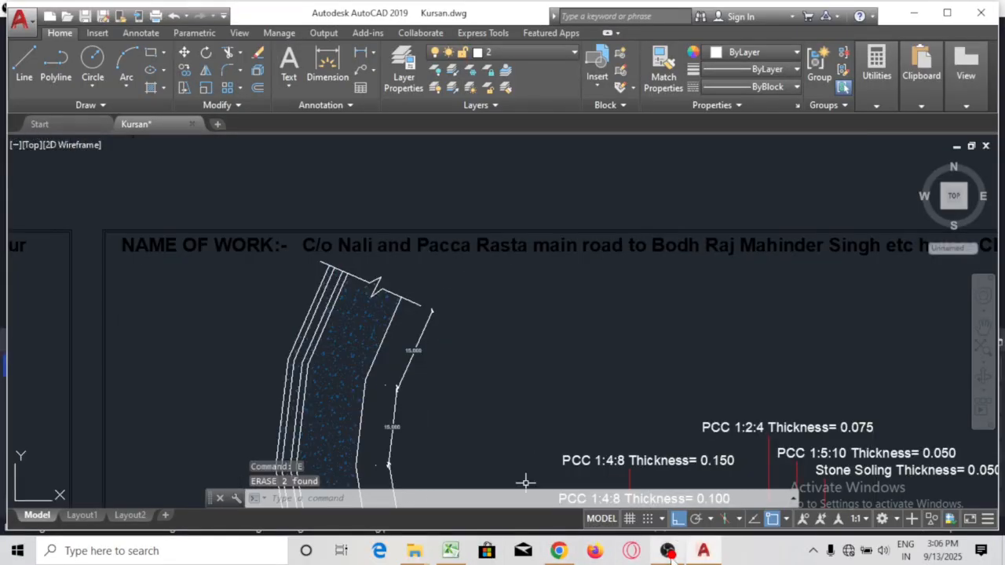
click(558, 550)
scroll(477, 278, up, 2)
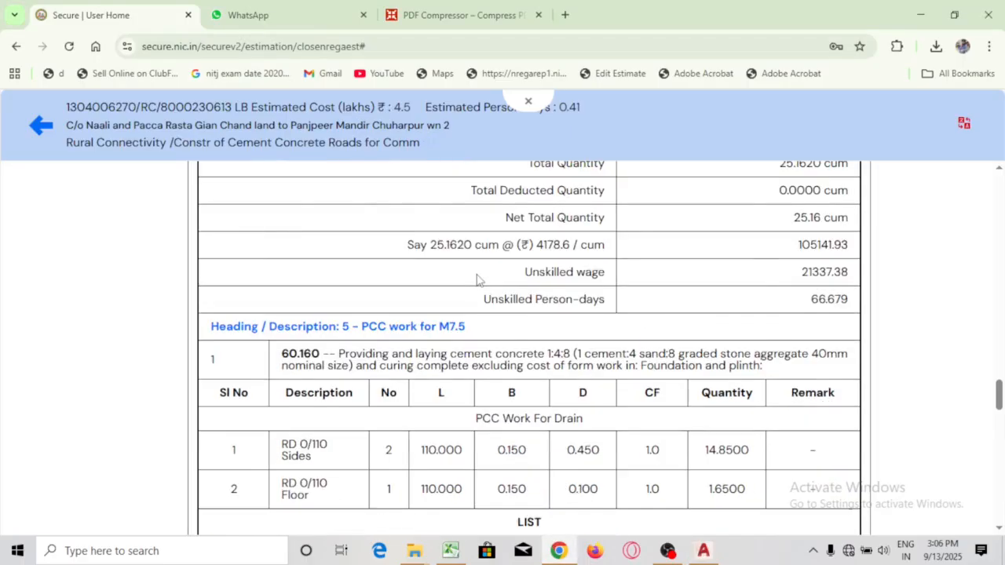
Copy the work name from the Detailed Estimate header and select AutoCAD's NAME OF WORK title
scroll(477, 278, up, 15)
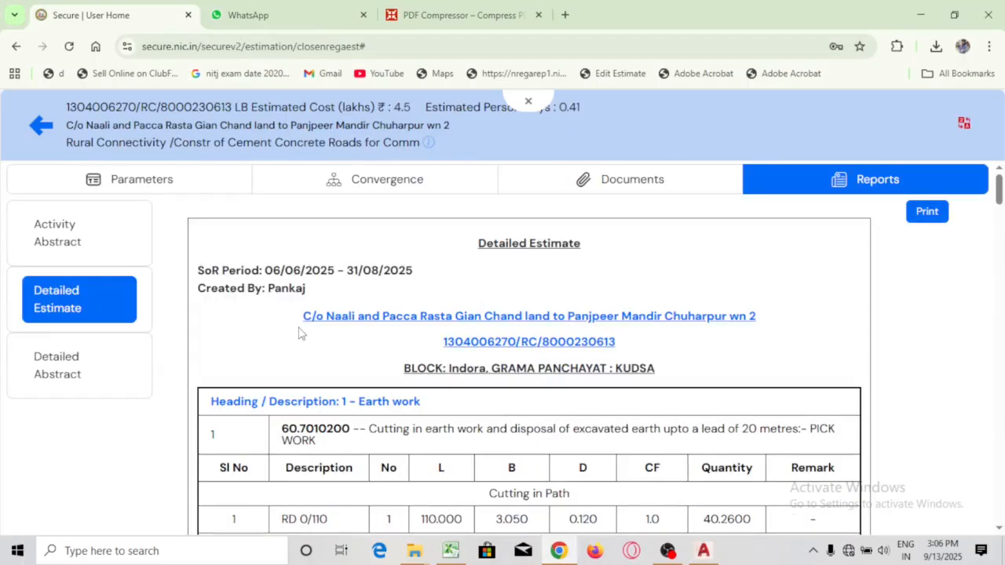
drag(303, 316, 756, 315)
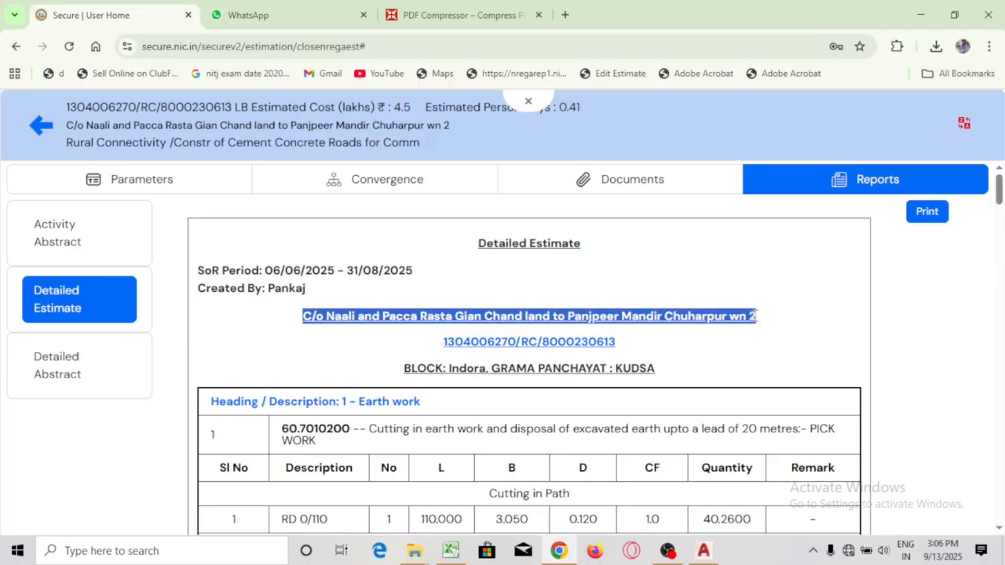
click(704, 550)
click(383, 242)
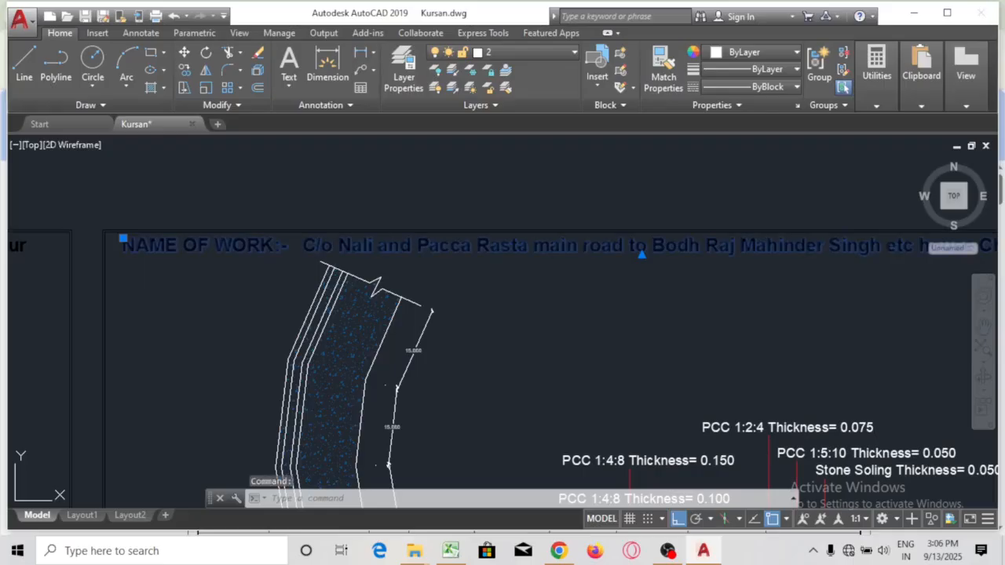
double_click(295, 255)
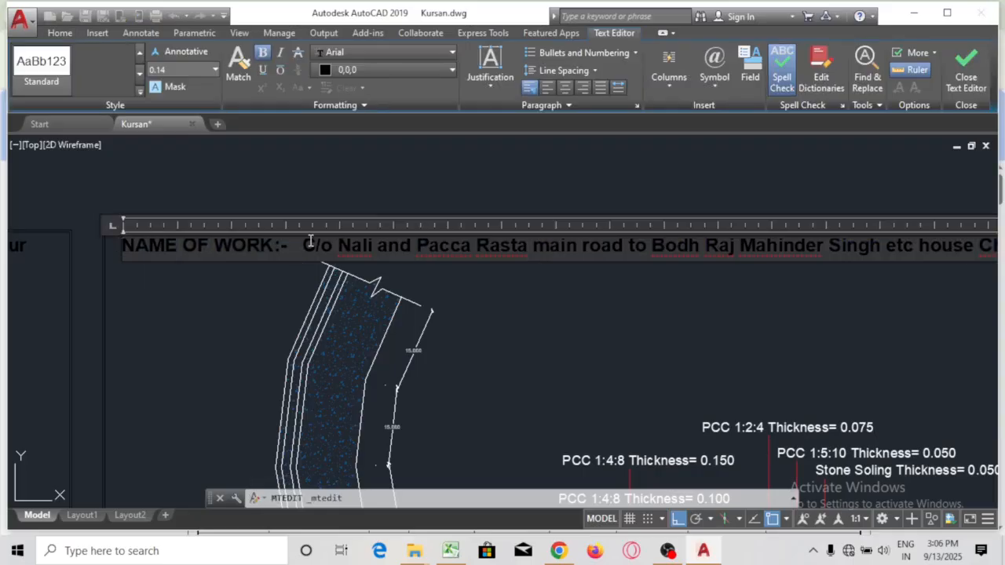
drag(311, 242, 830, 280)
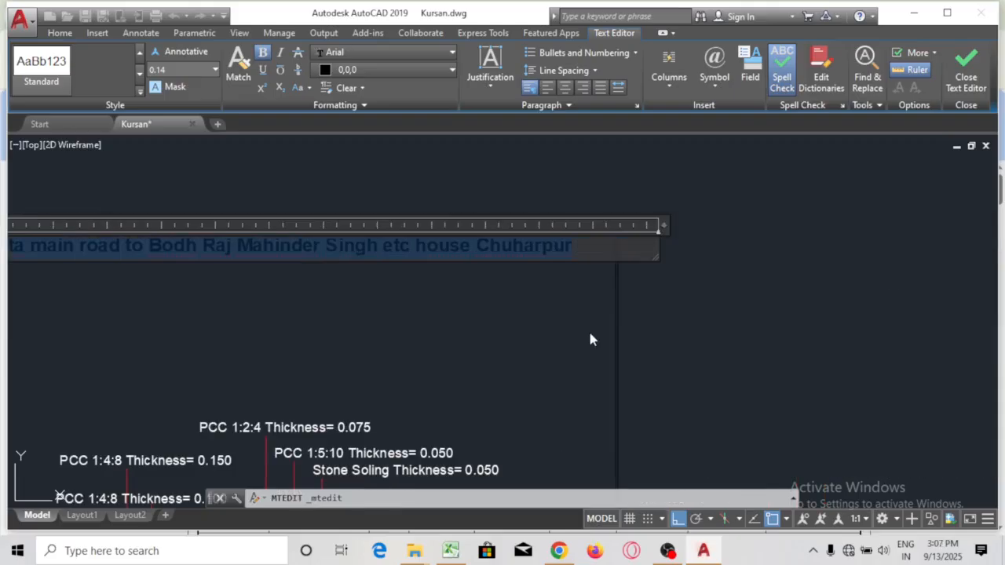
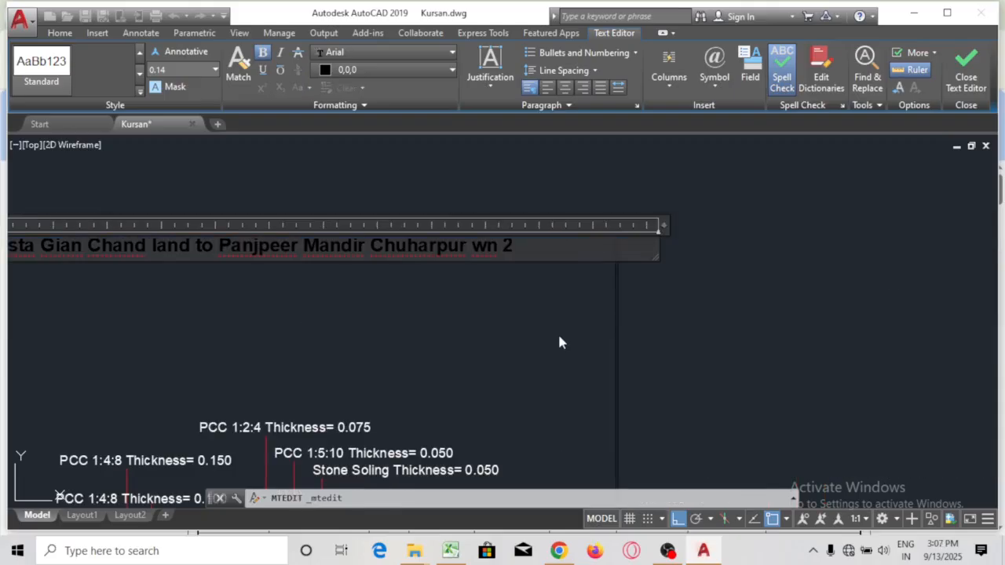
click(560, 342)
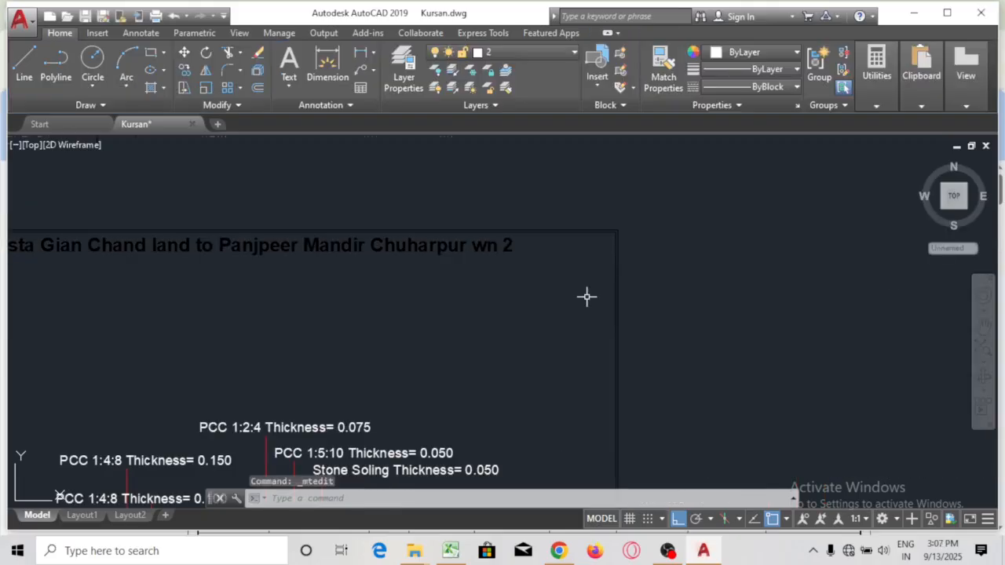
Save Kursan.dwg
scroll(586, 295, down, 5)
drag(660, 199, 661, 197)
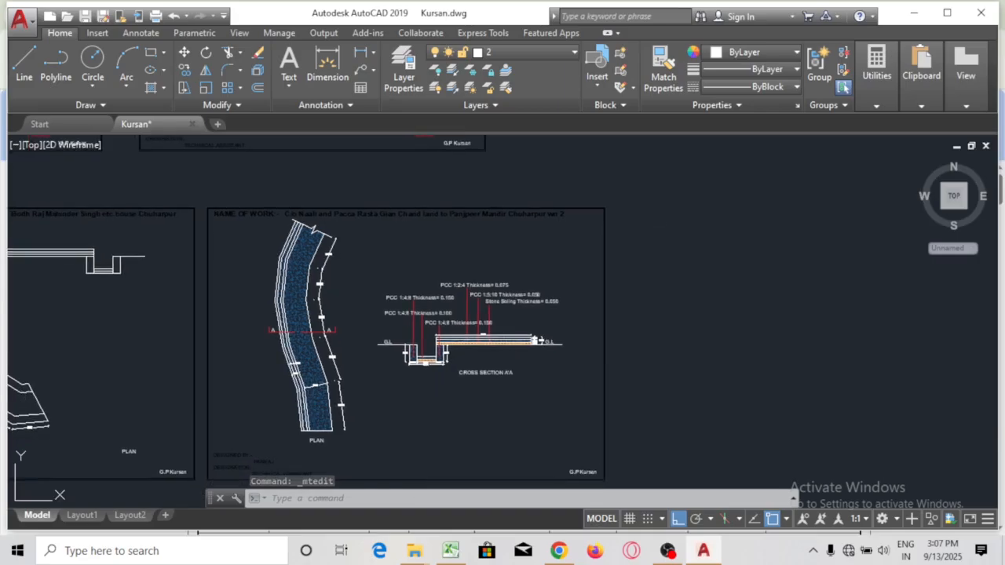
key(ctrl+s)
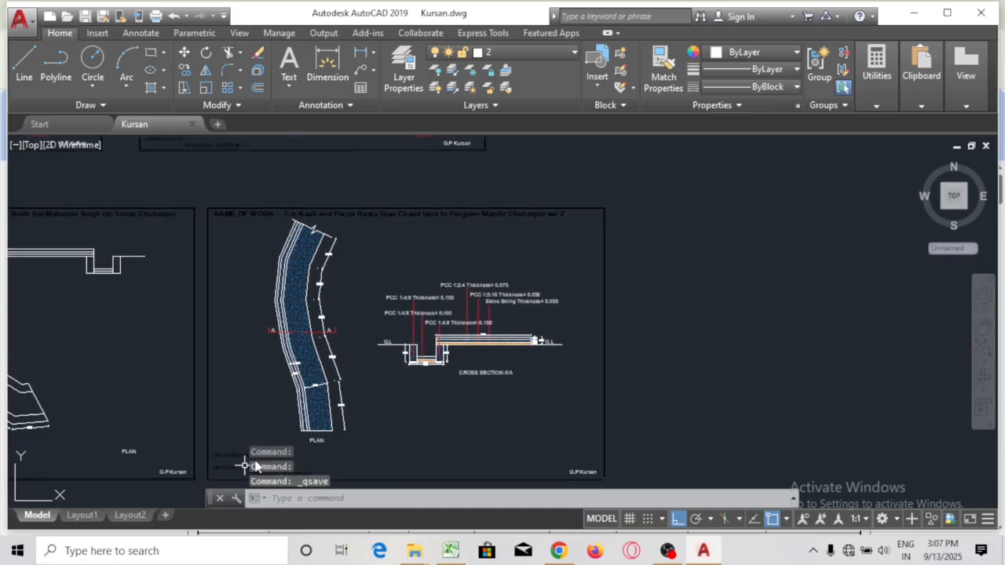
scroll(245, 466, up, 7)
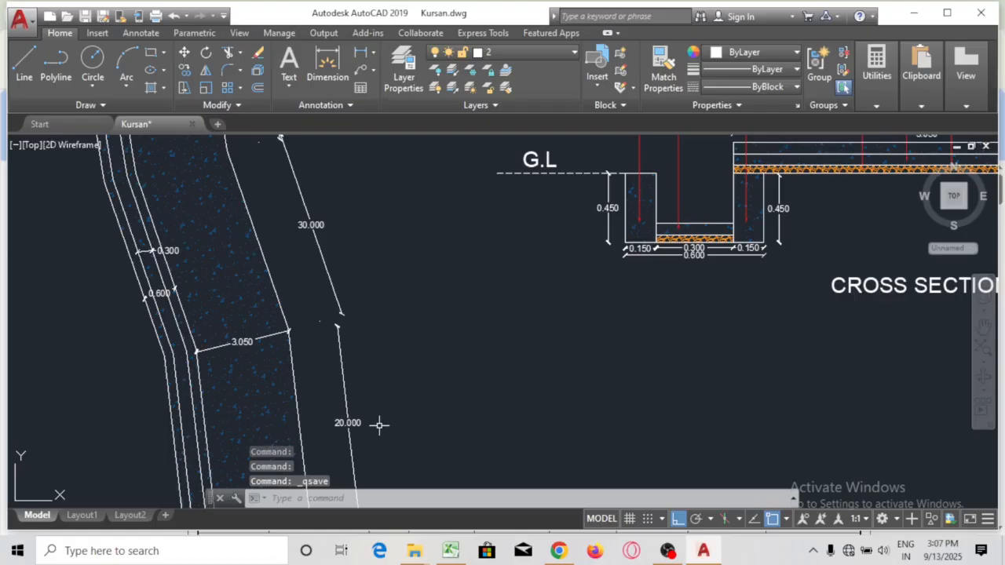
scroll(379, 424, up, 5)
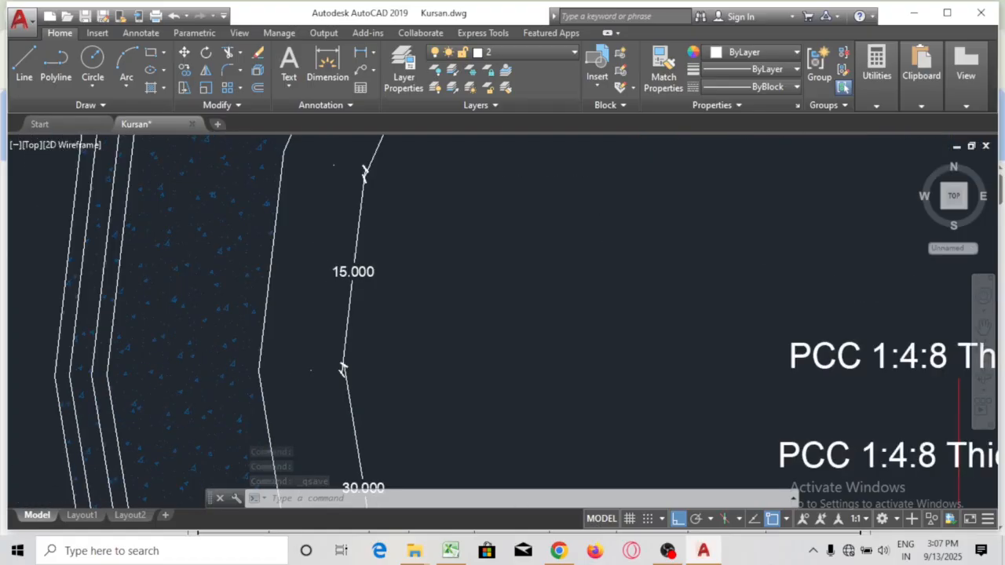
mouse_move(449, 254)
mouse_down()
mouse_move(500, 238)
mouse_move(519, 332)
mouse_up()
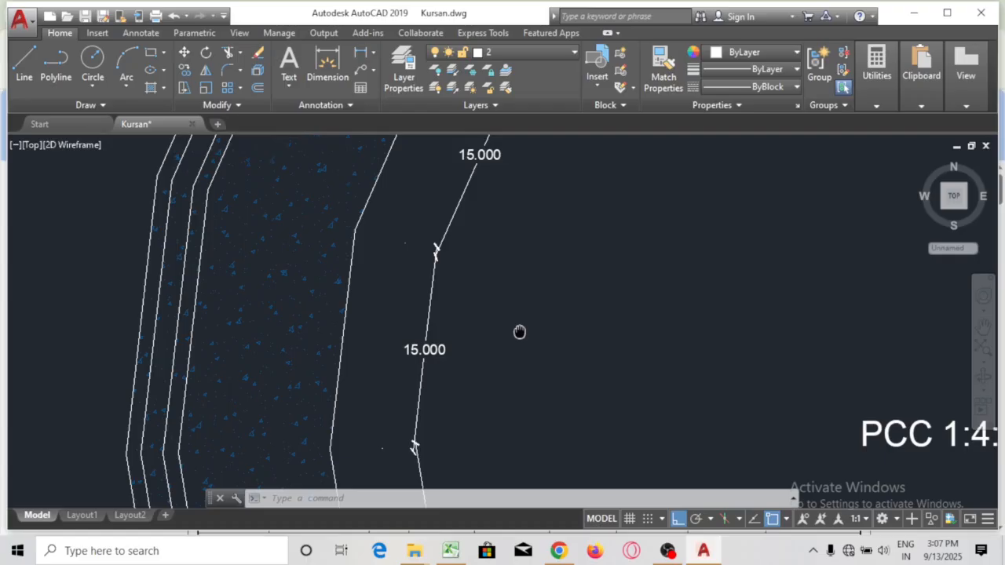
drag(520, 332, 474, 392)
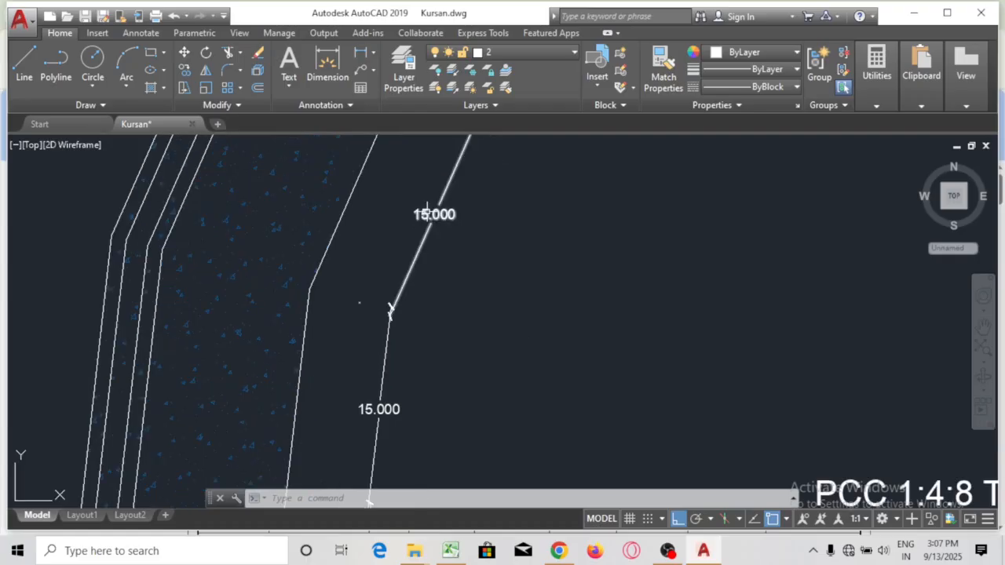
drag(426, 208, 399, 207)
scroll(363, 309, down, 5)
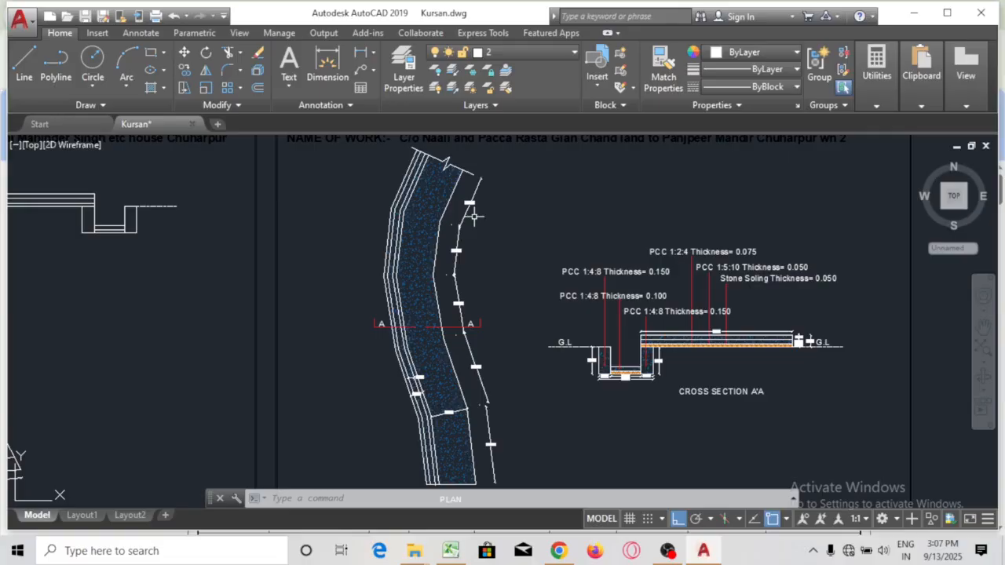
scroll(473, 218, up, 3)
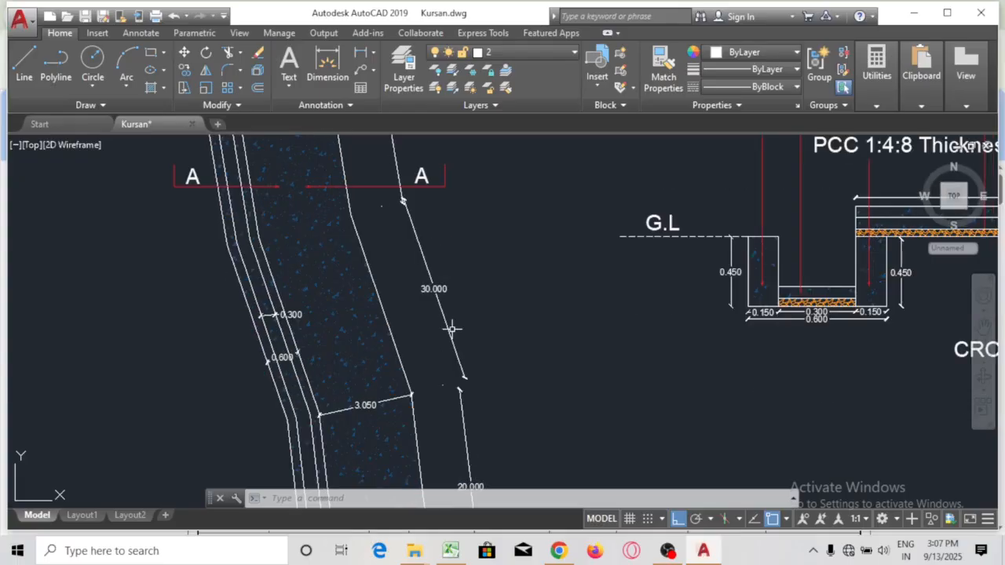
scroll(452, 329, down, 4)
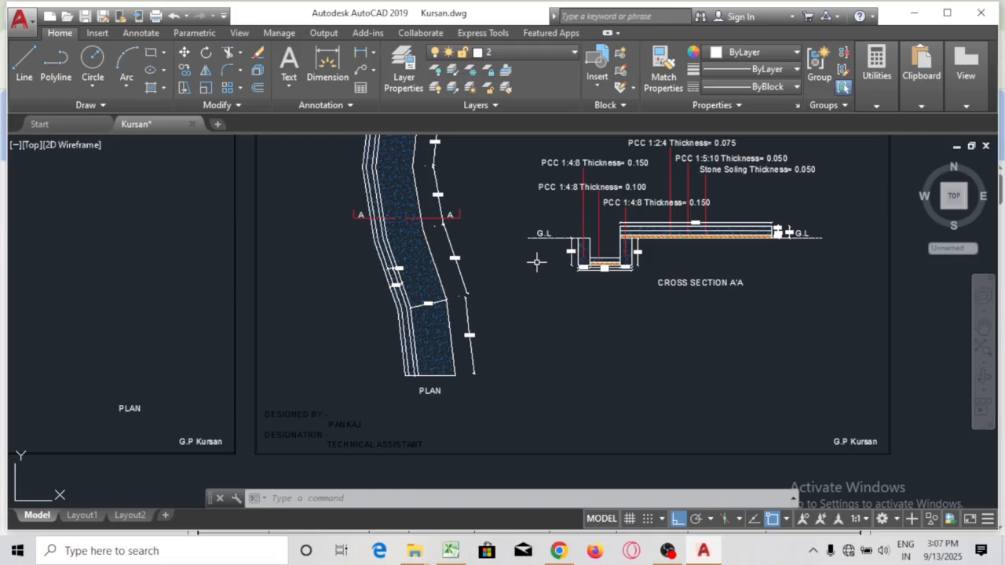
Check the Stone soling values: depth 0.050, path width 3.050 and drain width 1.050
click(558, 550)
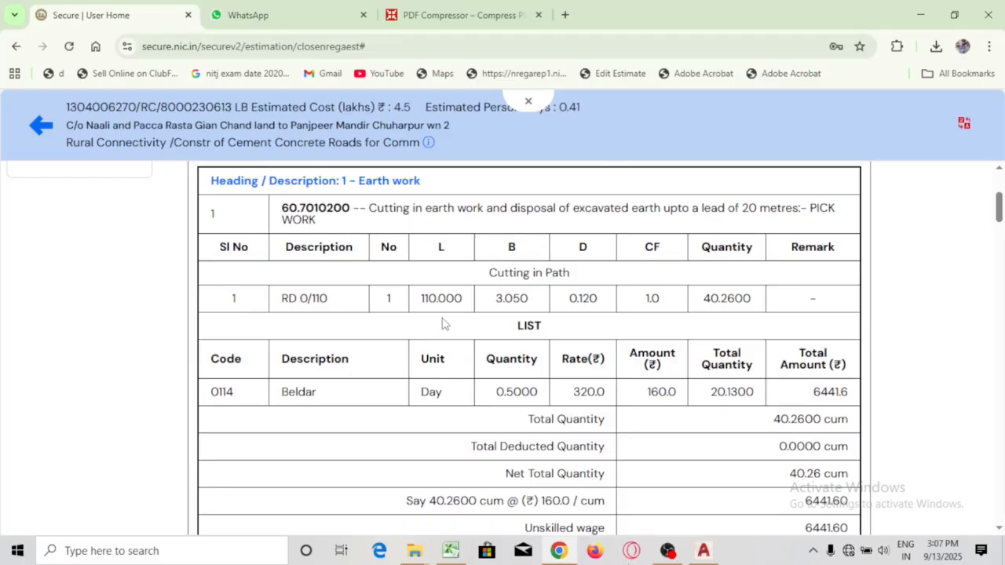
scroll(442, 323, down, 5)
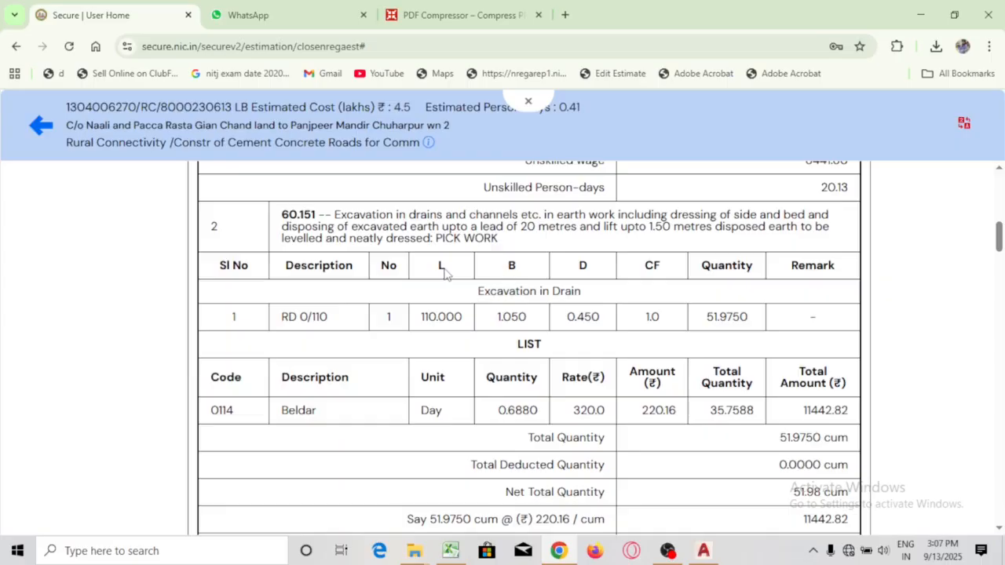
scroll(443, 271, down, 5)
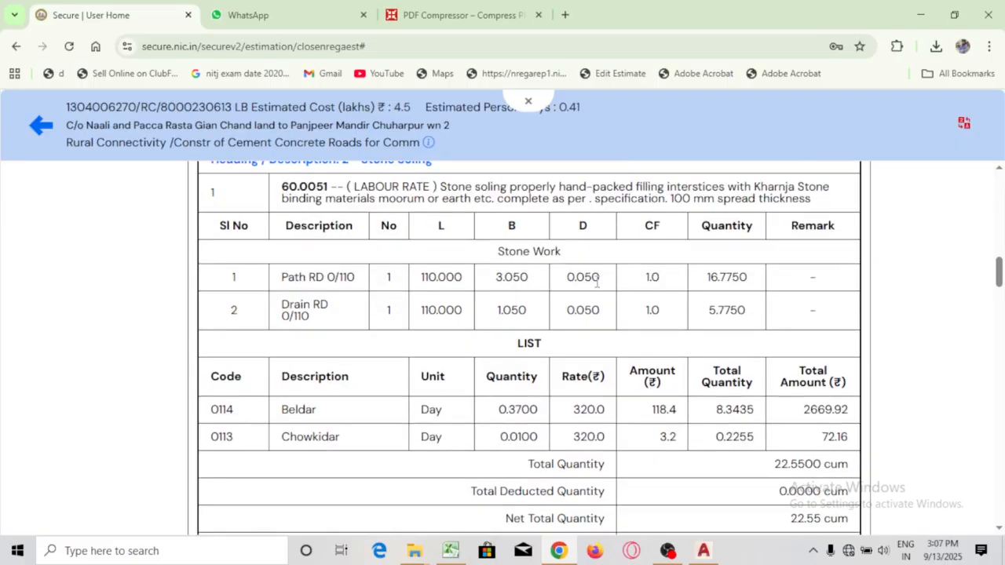
double_click(595, 278)
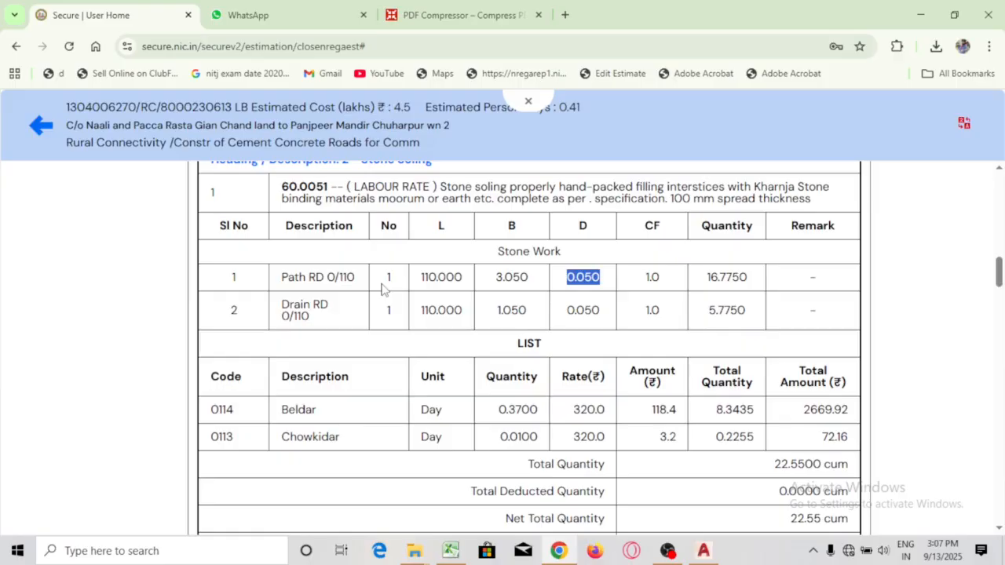
double_click(511, 278)
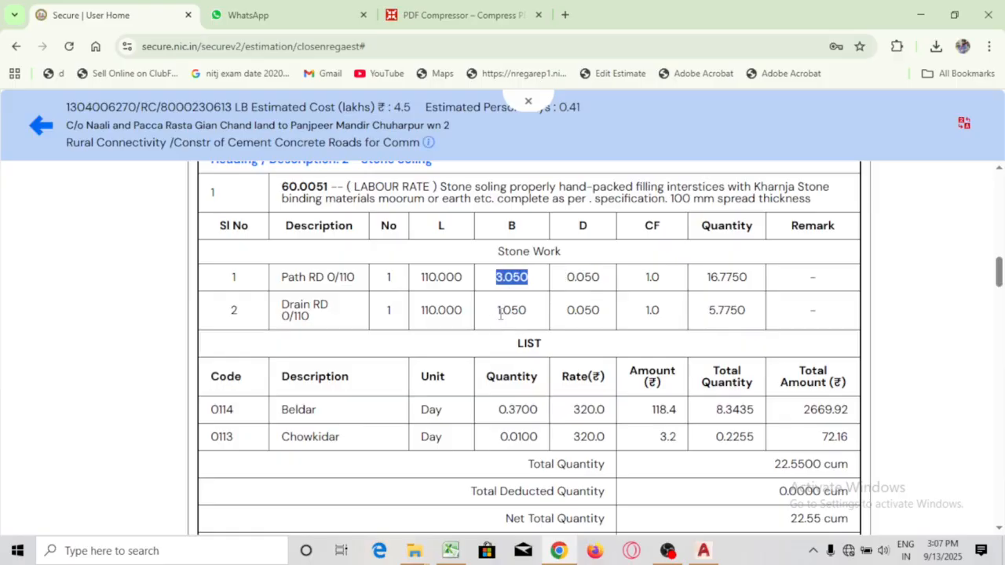
click(580, 314)
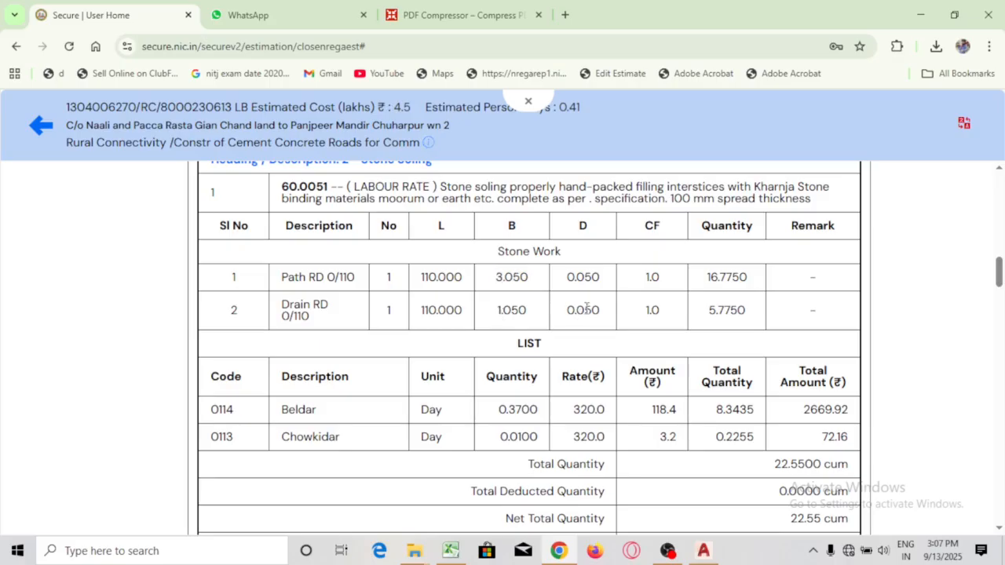
double_click(513, 310)
click(510, 312)
click(702, 552)
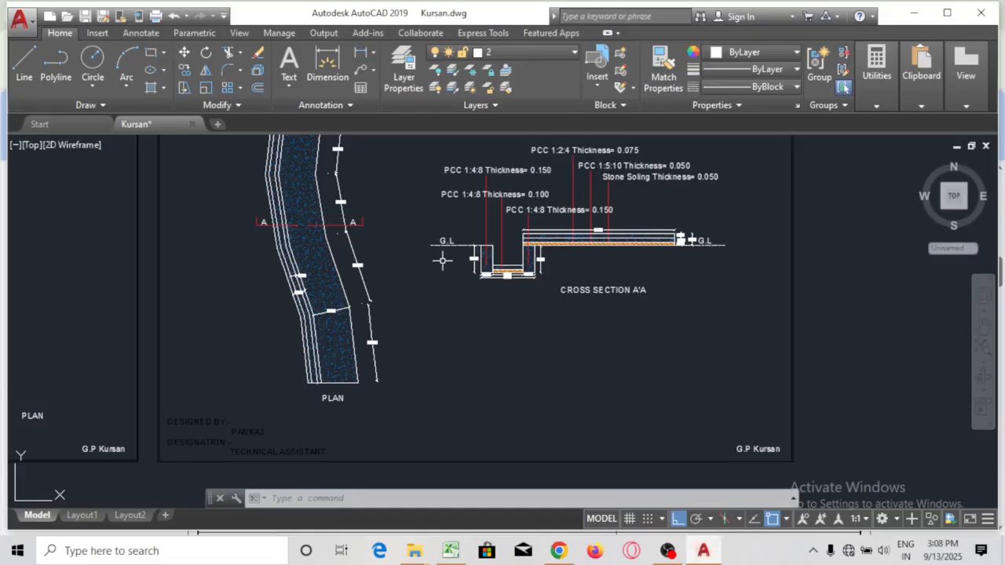
scroll(508, 279, up, 5)
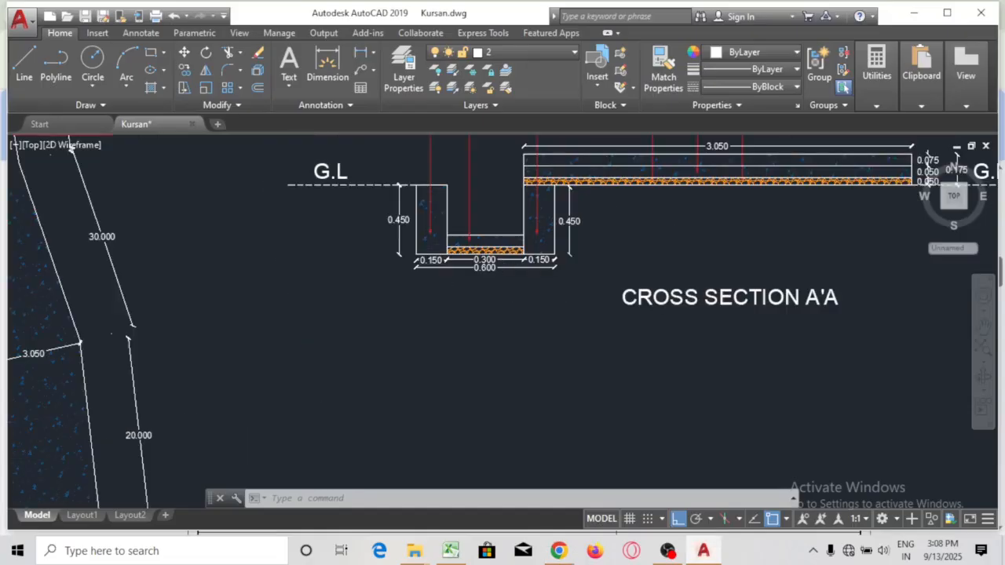
scroll(500, 267, up, 6)
mouse_move(483, 338)
mouse_down()
mouse_move(522, 374)
mouse_move(513, 395)
mouse_up()
scroll(518, 395, down, 2)
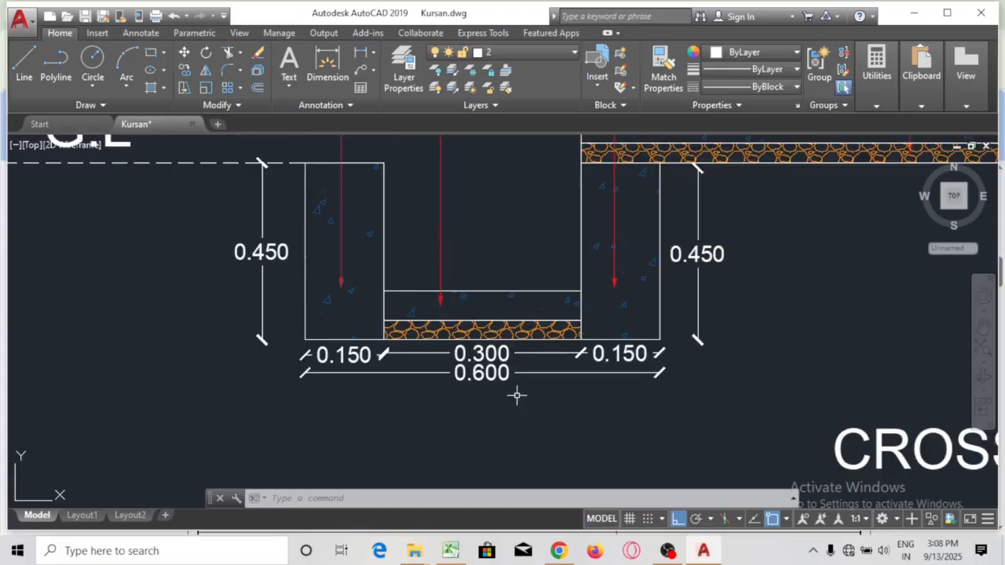
scroll(350, 355, up, 2)
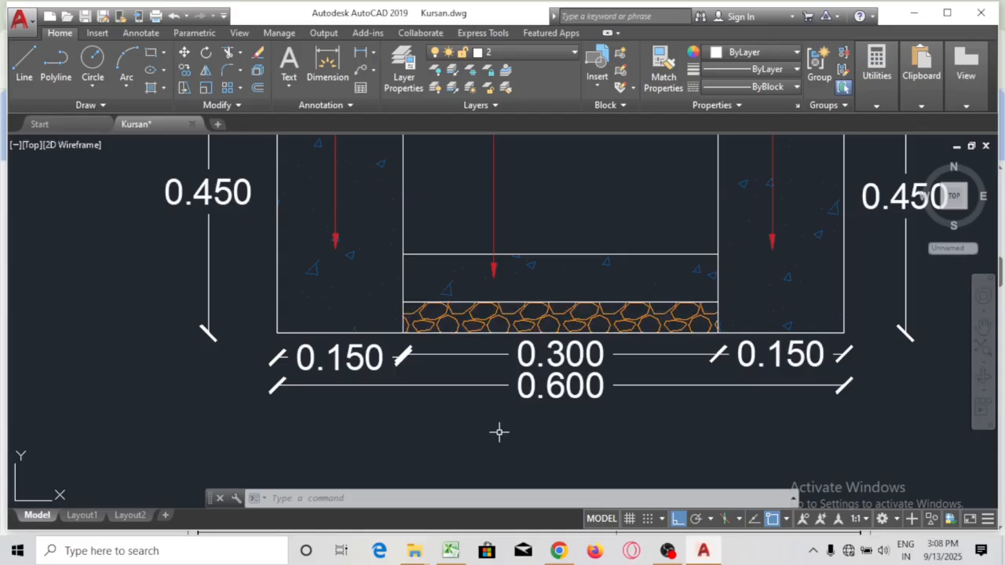
text(e)
key(Escape)
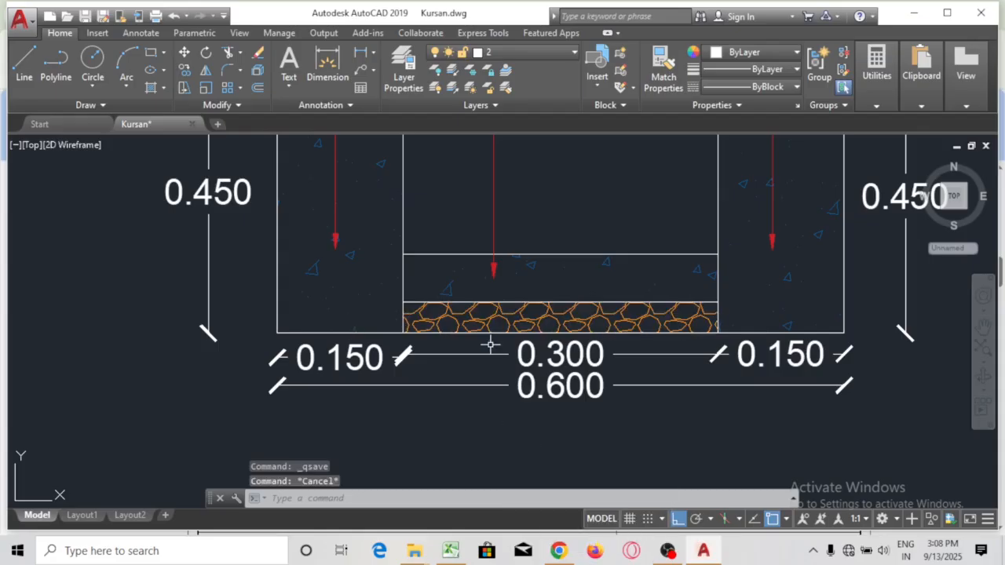
click(452, 312)
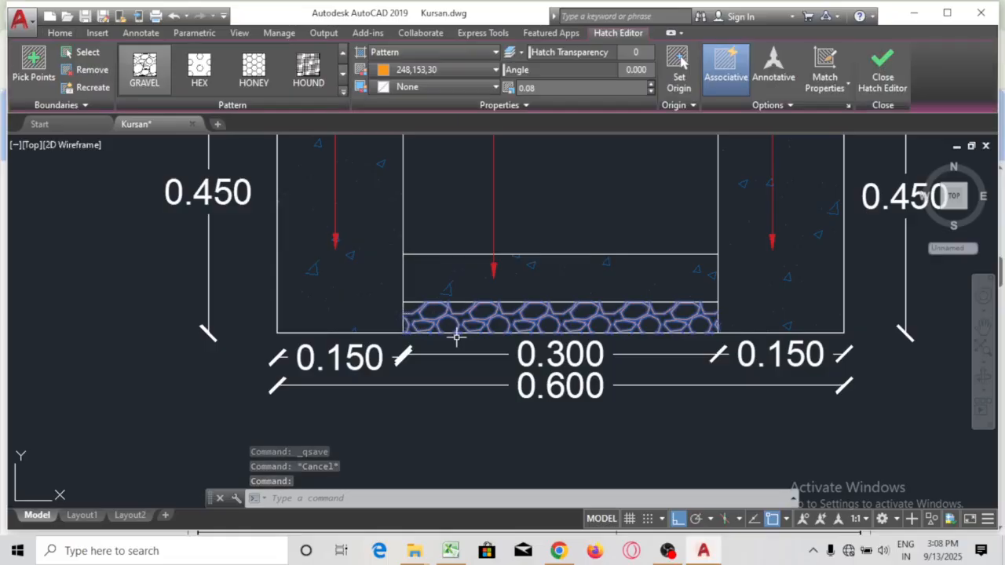
key(Escape)
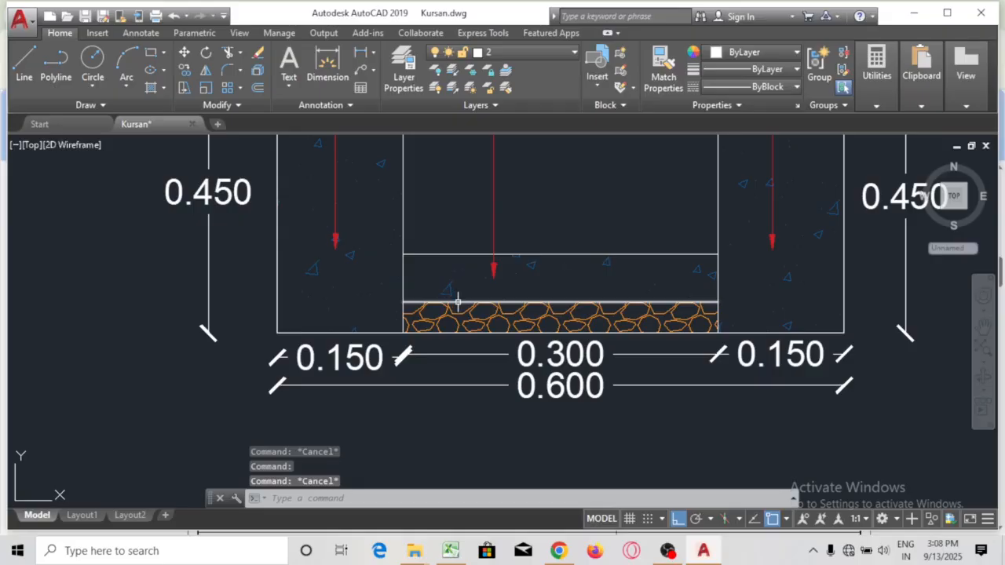
click(457, 300)
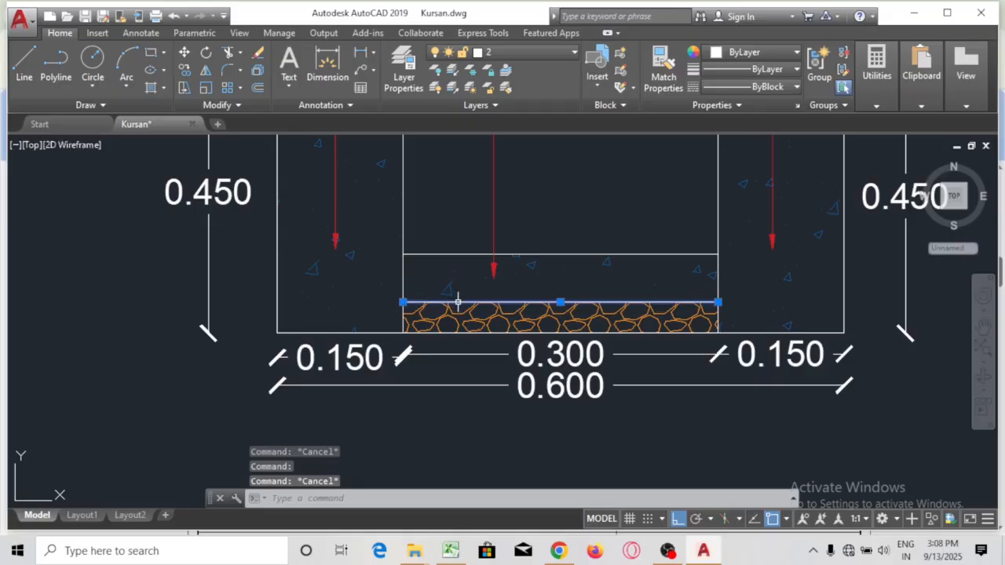
click(400, 303)
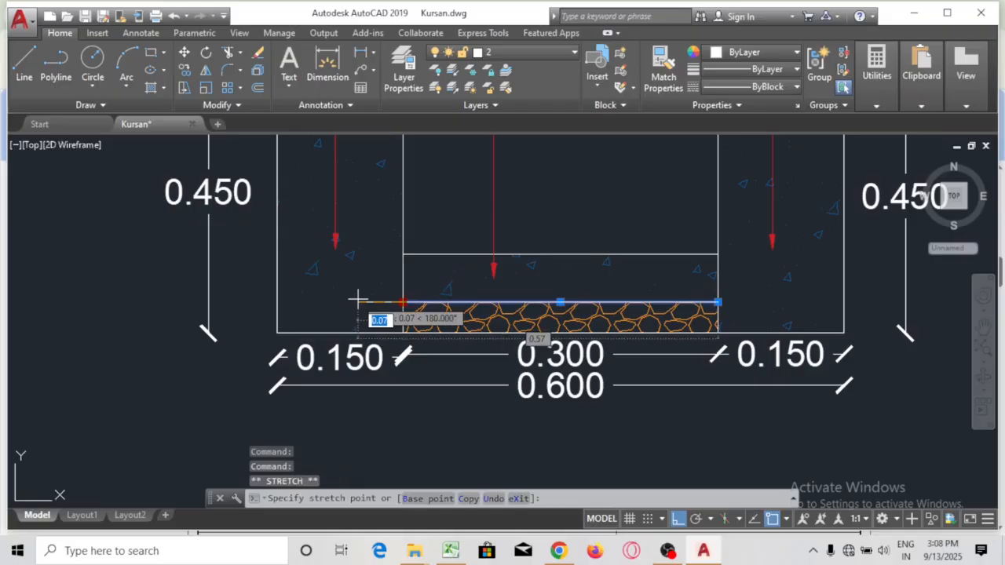
key(Escape)
key(Escape)
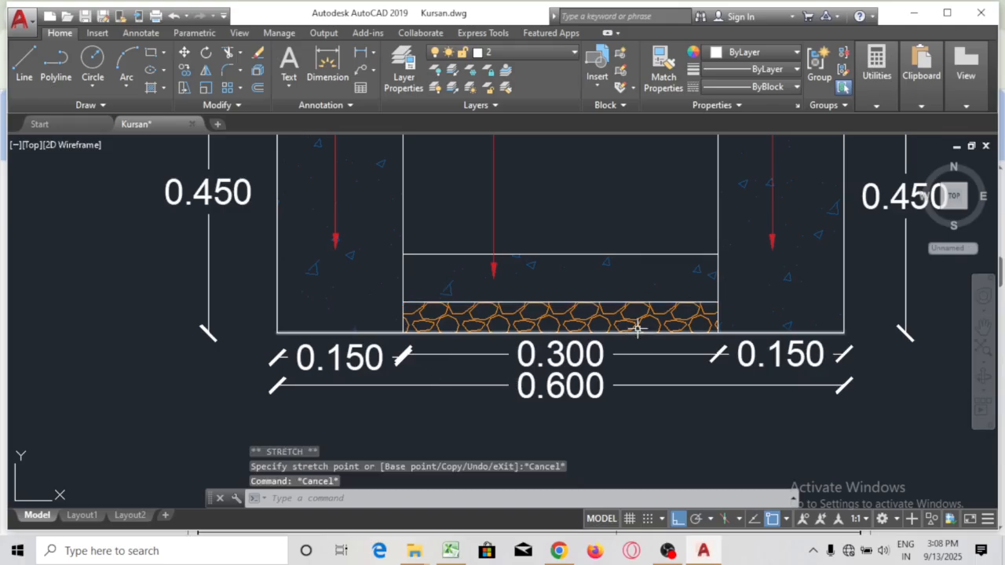
scroll(610, 412, down, 3)
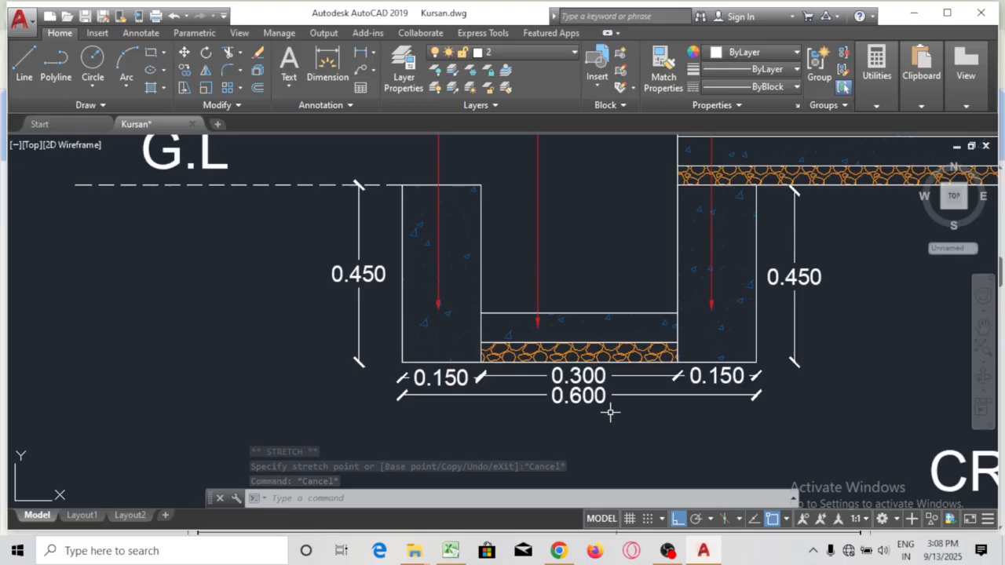
mouse_move(610, 411)
mouse_down()
mouse_move(402, 312)
mouse_move(359, 327)
mouse_move(298, 416)
mouse_move(365, 397)
mouse_up()
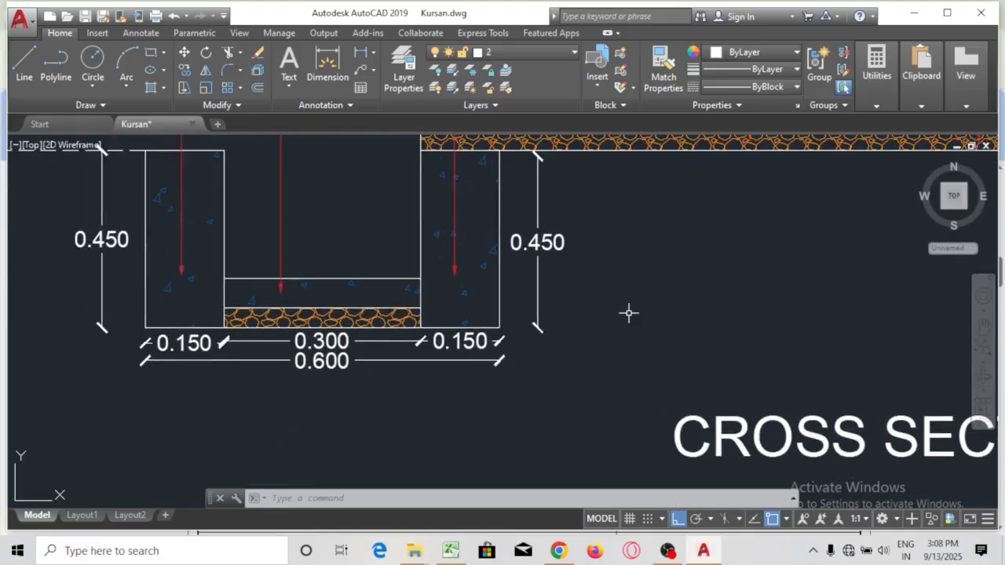
mouse_move(629, 313)
mouse_down()
mouse_move(326, 458)
mouse_move(415, 396)
mouse_up()
scroll(424, 392, down, 2)
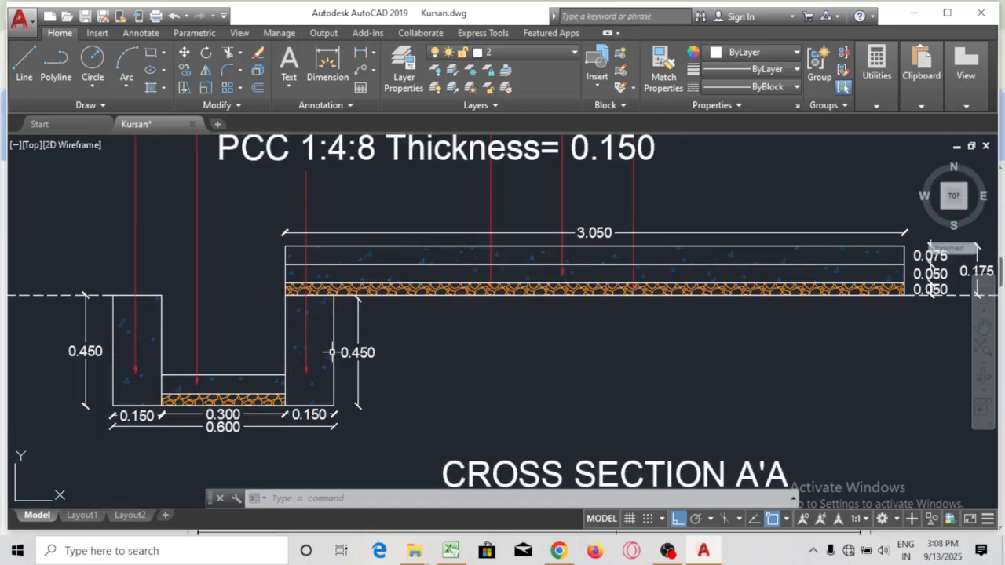
scroll(350, 353, up, 2)
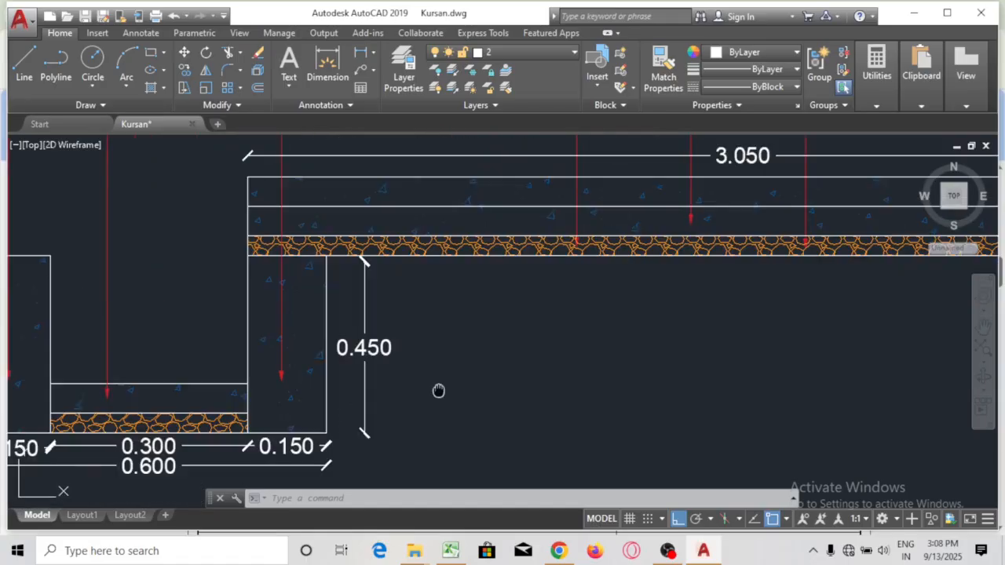
drag(437, 390, 545, 357)
Check the PCC M7.5 drain values: sides 0.150 × 0.450 and floor 0.150 × 0.100
click(557, 550)
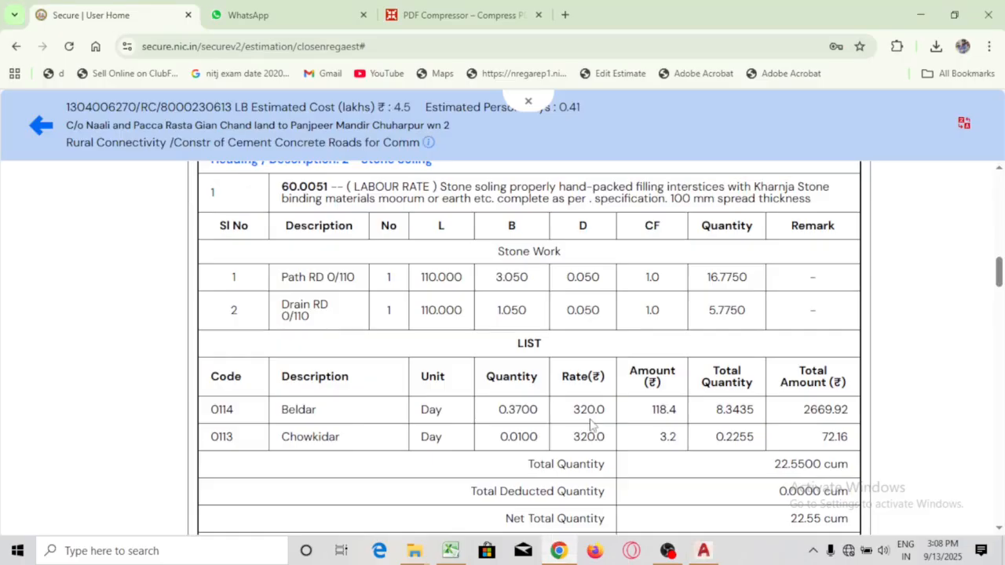
scroll(514, 349, down, 15)
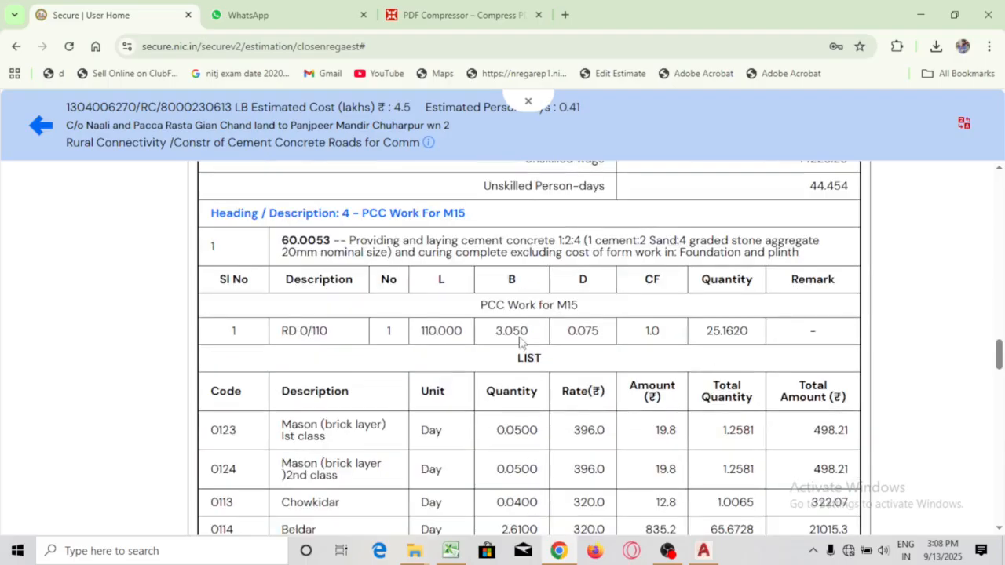
scroll(518, 343, down, 10)
scroll(372, 296, up, 2)
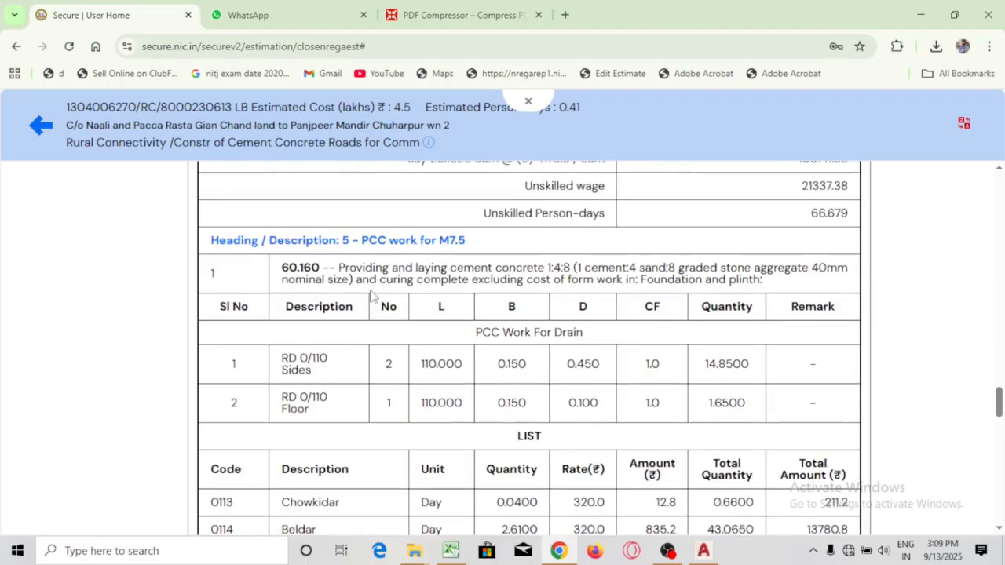
double_click(582, 366)
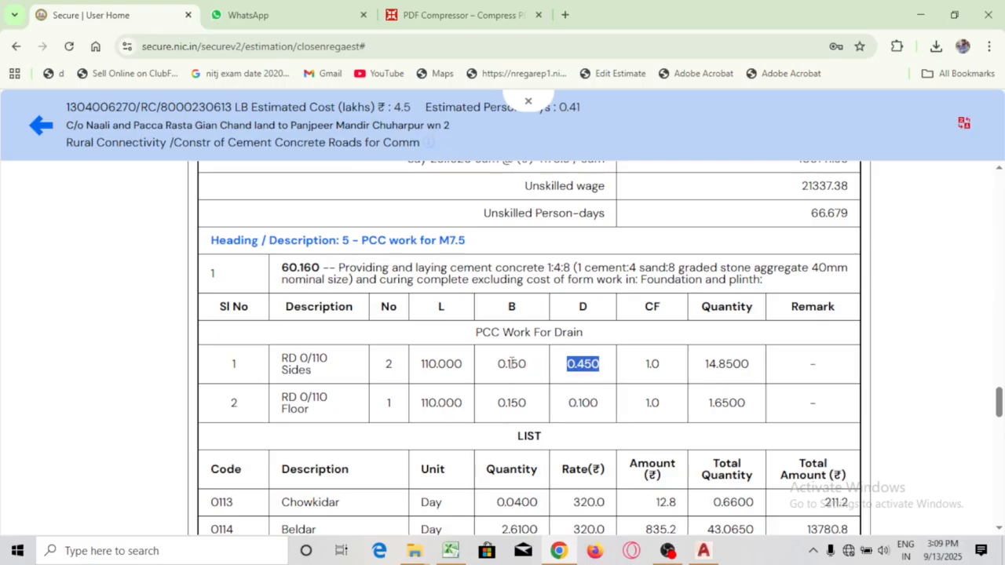
double_click(512, 364)
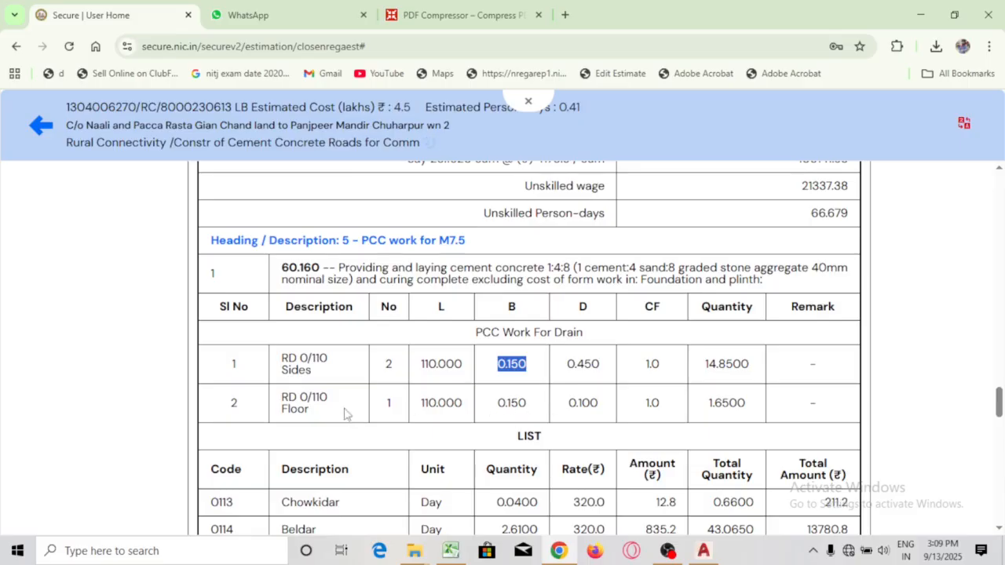
double_click(510, 405)
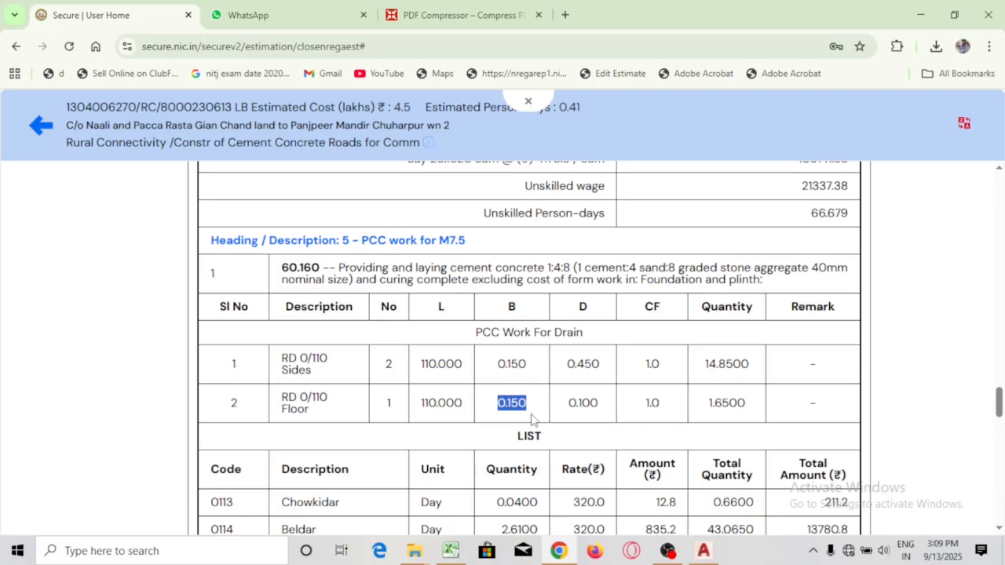
double_click(587, 406)
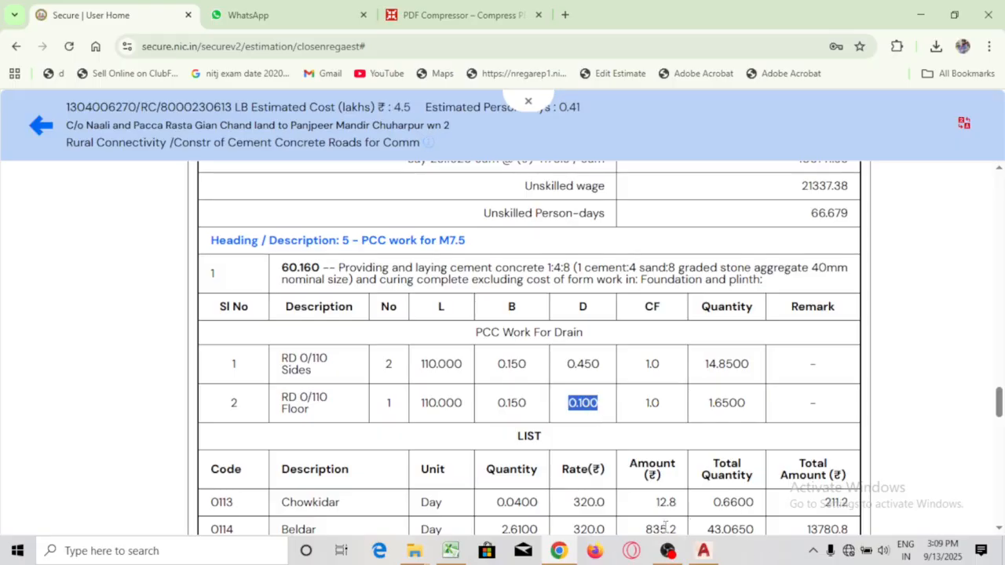
Switch from Chrome to the Kursan.dwg drain cross-section in AutoCAD
click(704, 550)
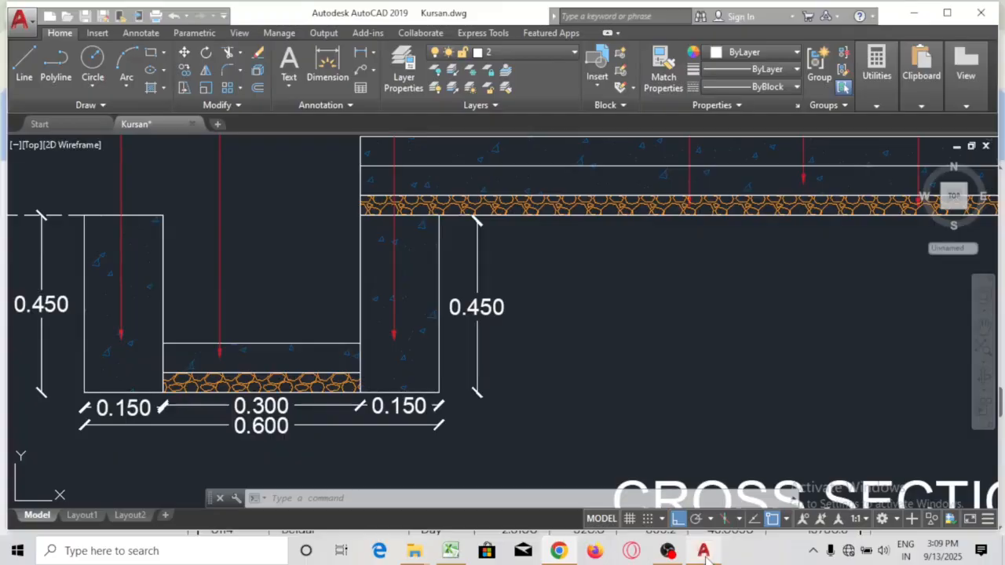
Change the 0.300 drain floor dimension text to 0.150 and reframe the cross-section
click(262, 405)
double_click(261, 405)
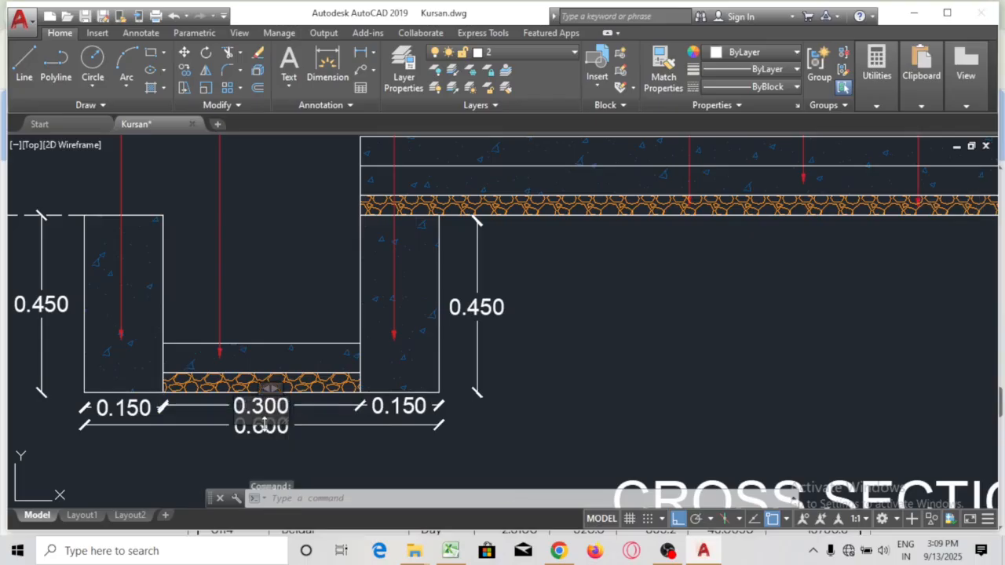
scroll(265, 422, up, 6)
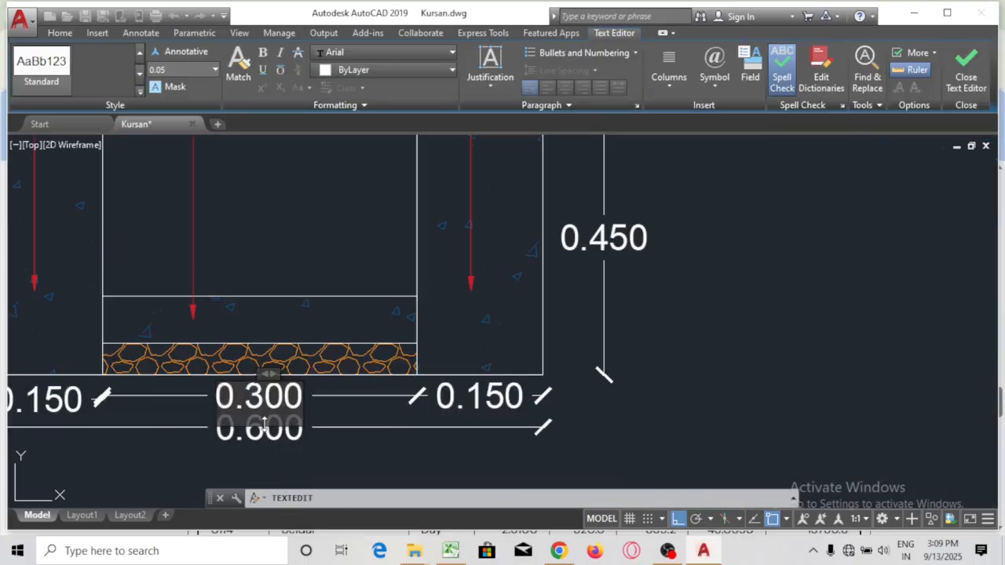
drag(311, 409, 267, 384)
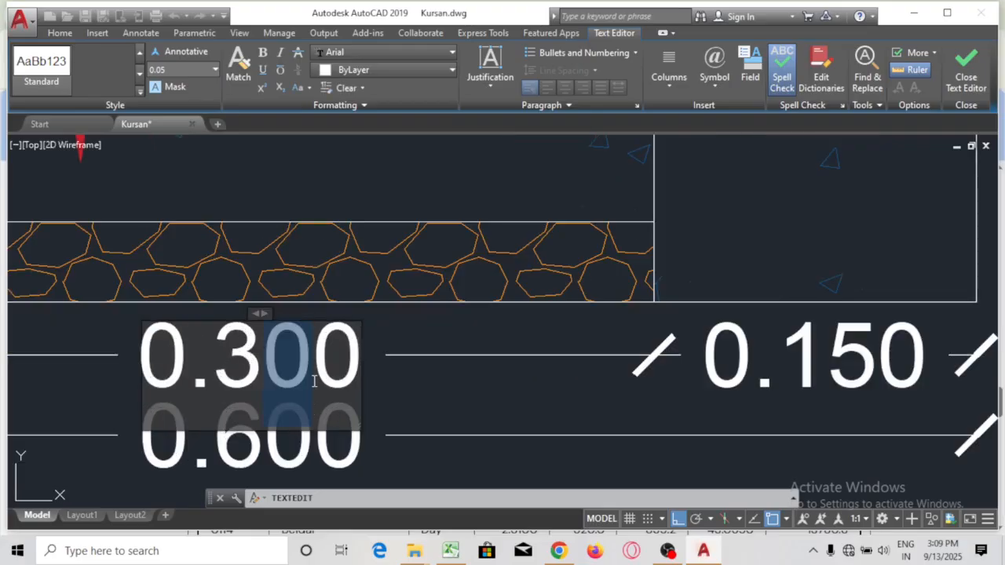
key(Delete)
key(Delete)
key(BackSpace)
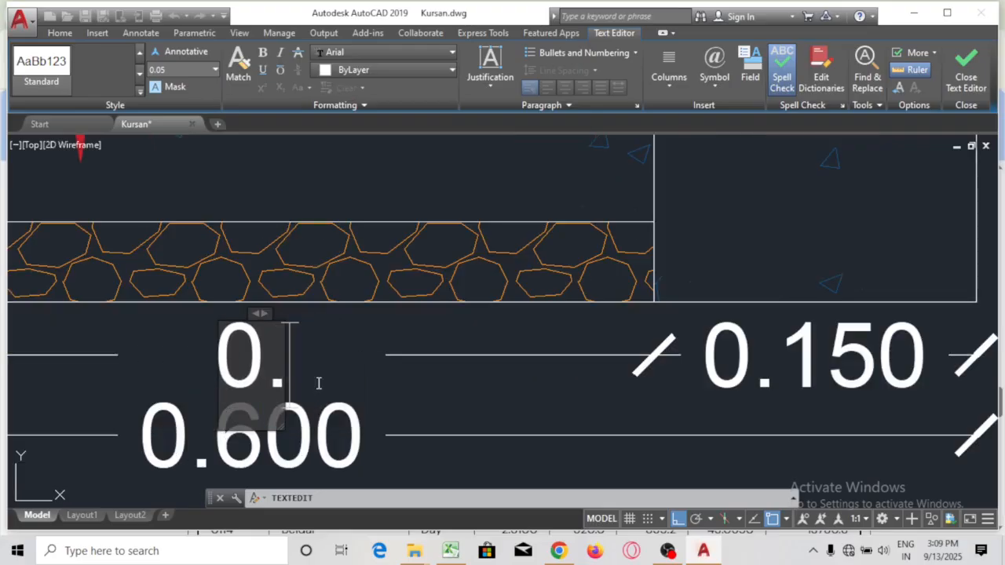
text(15)
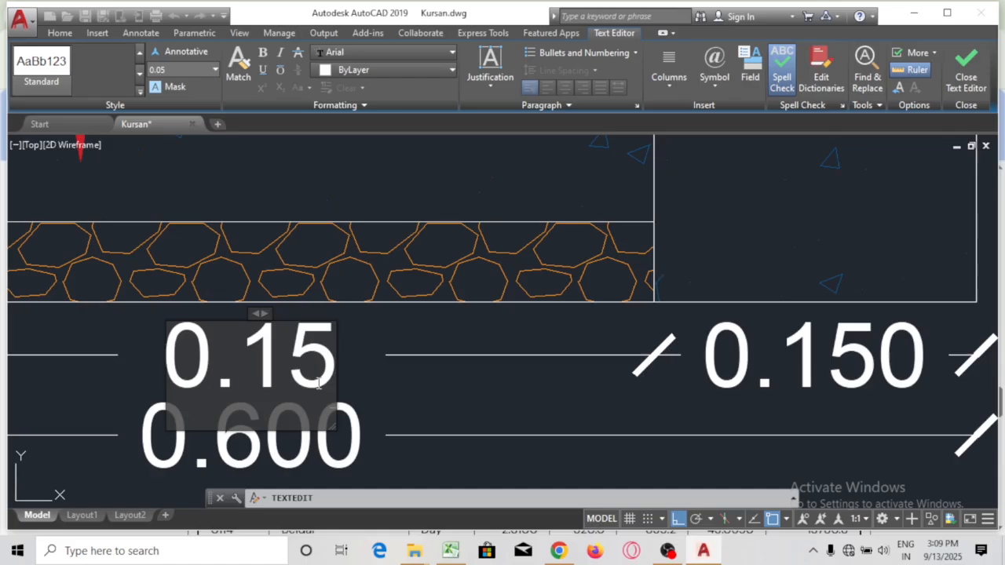
text(0)
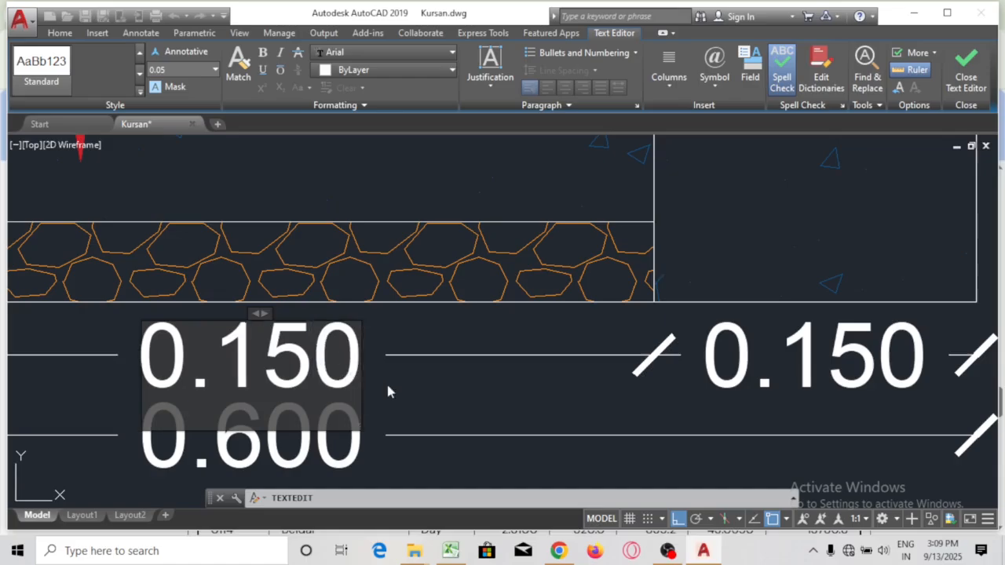
click(442, 409)
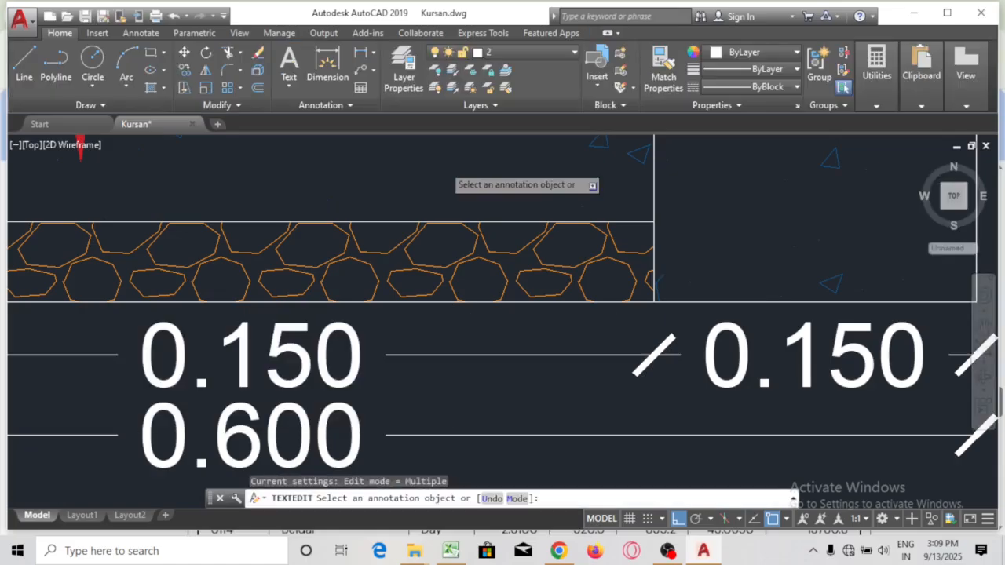
scroll(443, 169, down, 2)
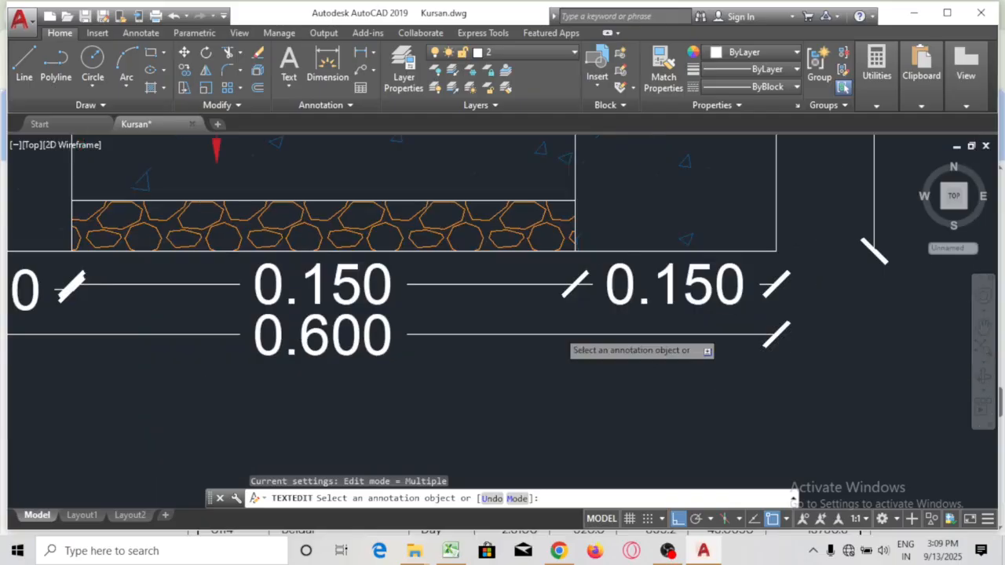
scroll(445, 164, down, 2)
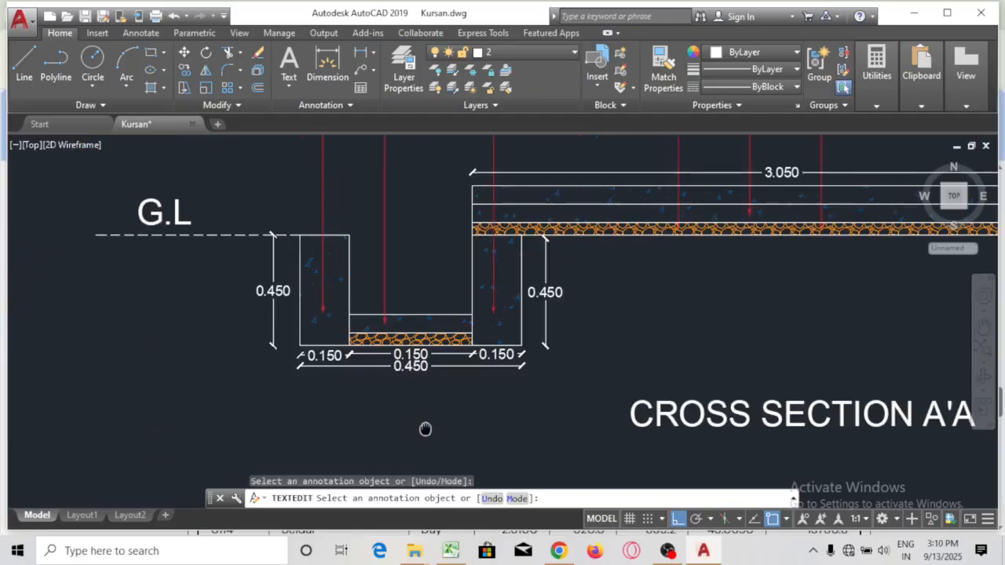
drag(426, 429, 371, 356)
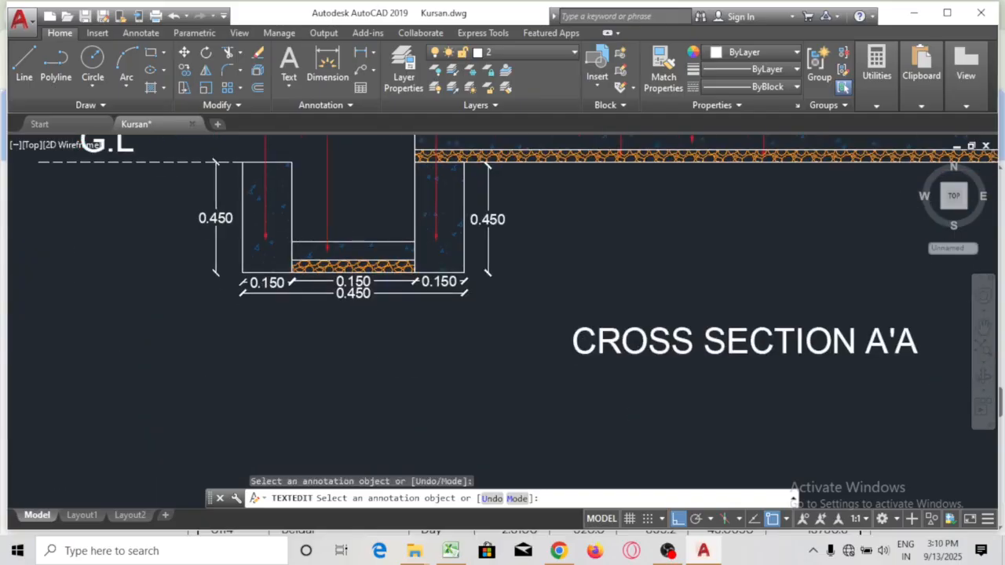
drag(369, 262, 368, 259)
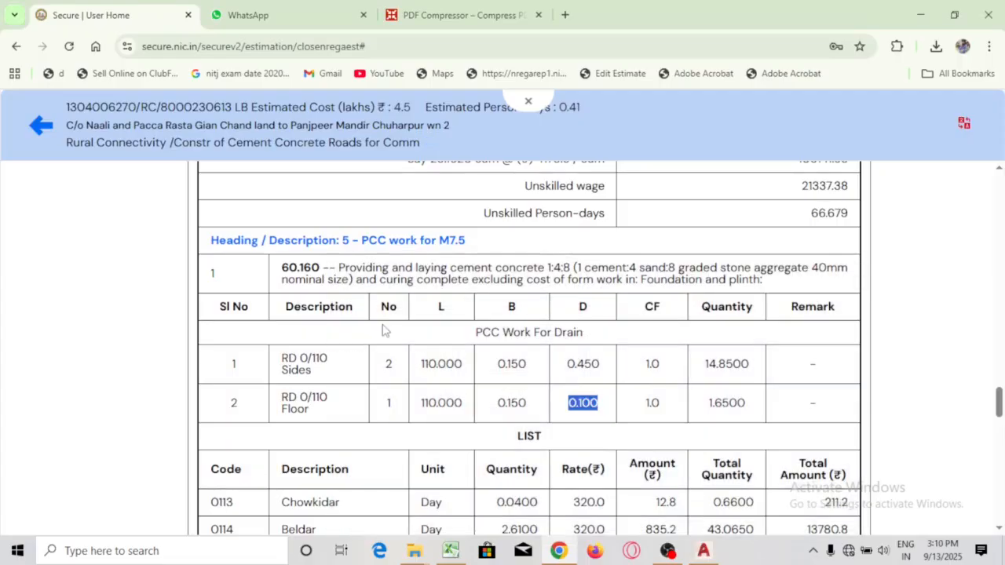
Check the 0.050 depth in the PCC Lean Concrete row, then return to AutoCAD
scroll(598, 402, down, 3)
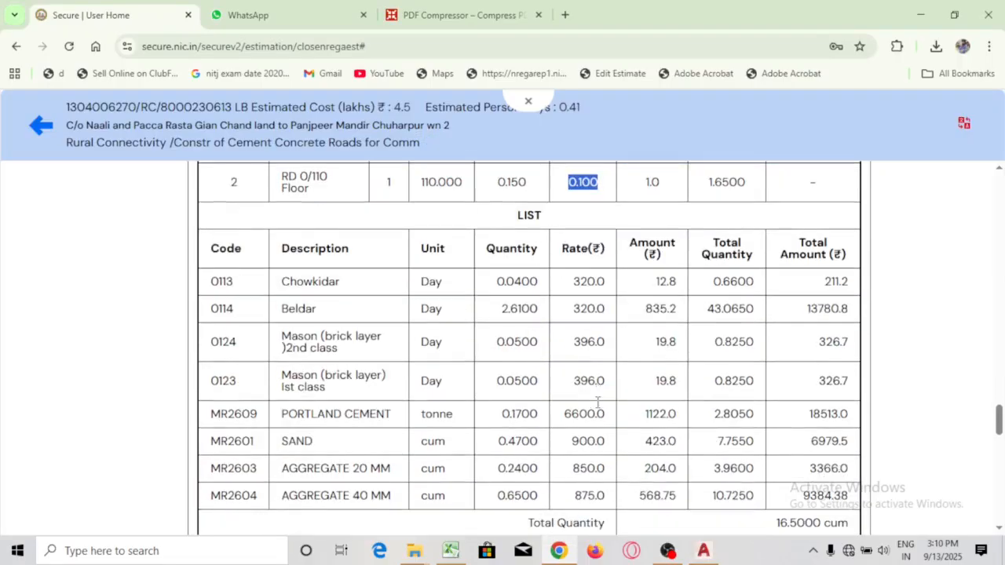
scroll(598, 402, down, 4)
scroll(596, 398, up, 11)
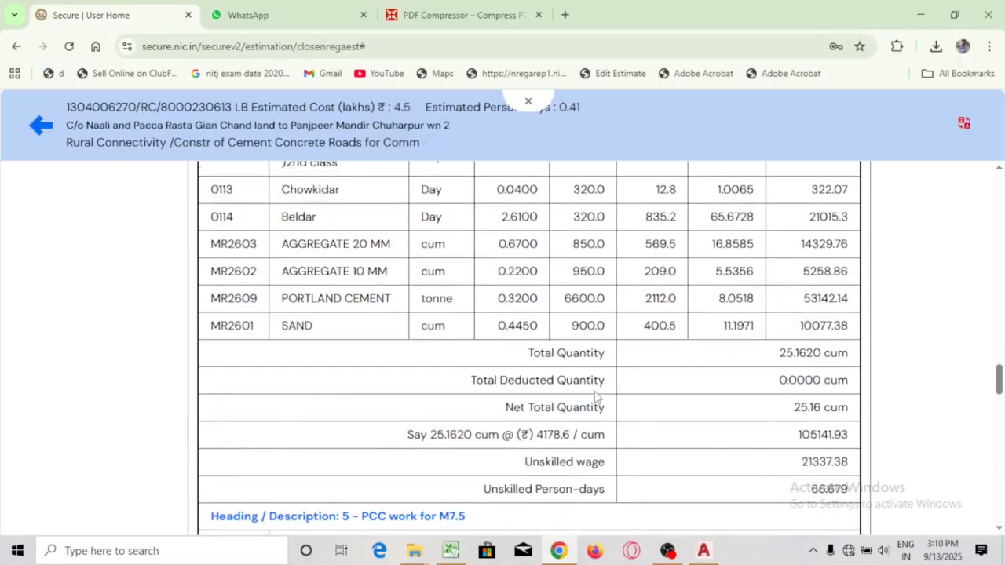
scroll(595, 397, up, 6)
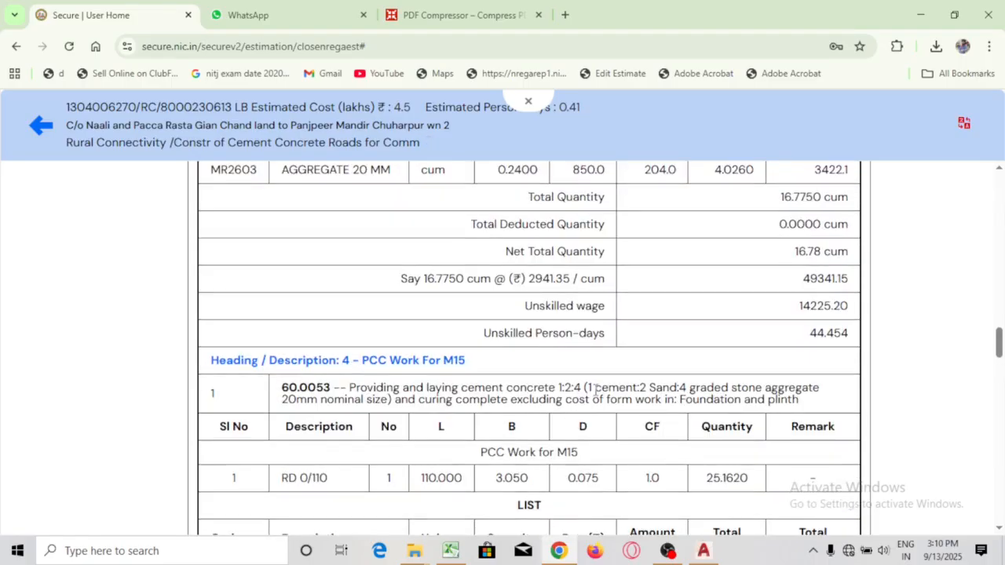
scroll(596, 391, up, 5)
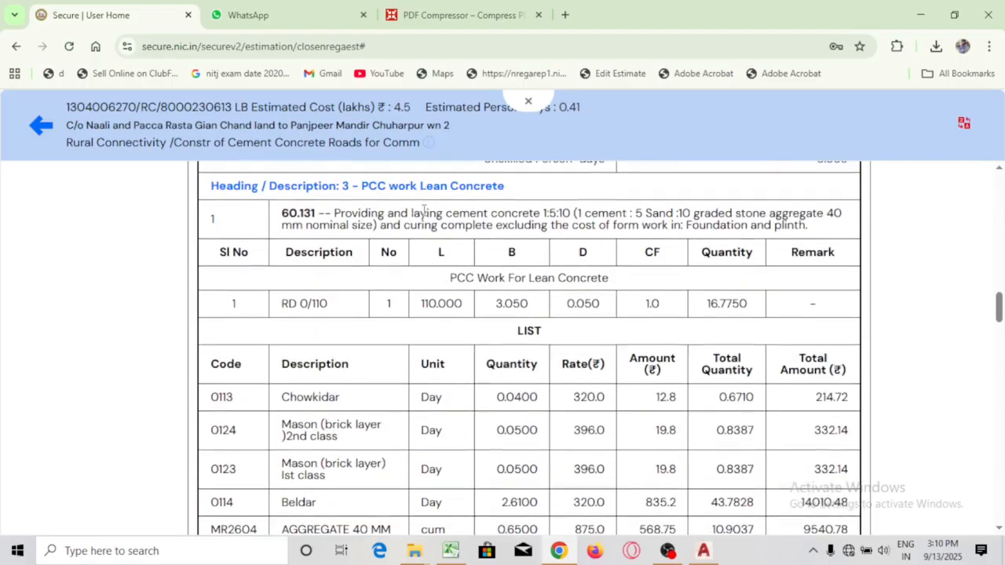
scroll(562, 467, down, 2)
scroll(564, 464, up, 2)
double_click(587, 306)
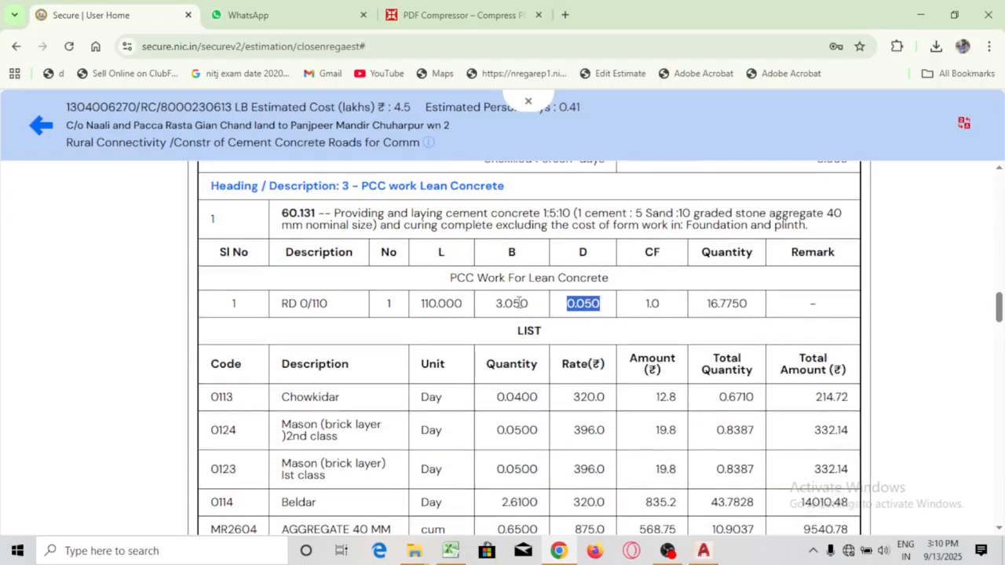
click(518, 303)
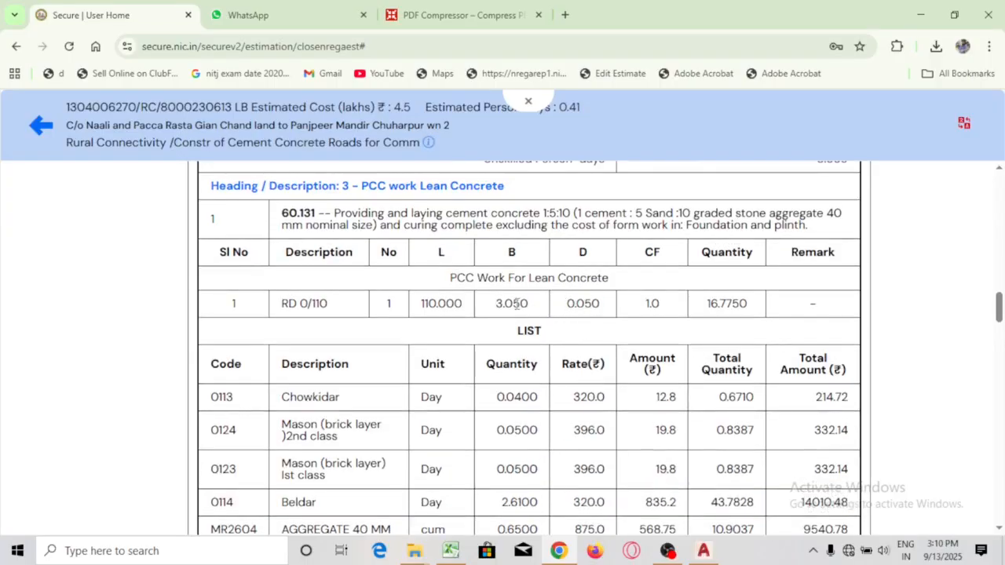
click(703, 552)
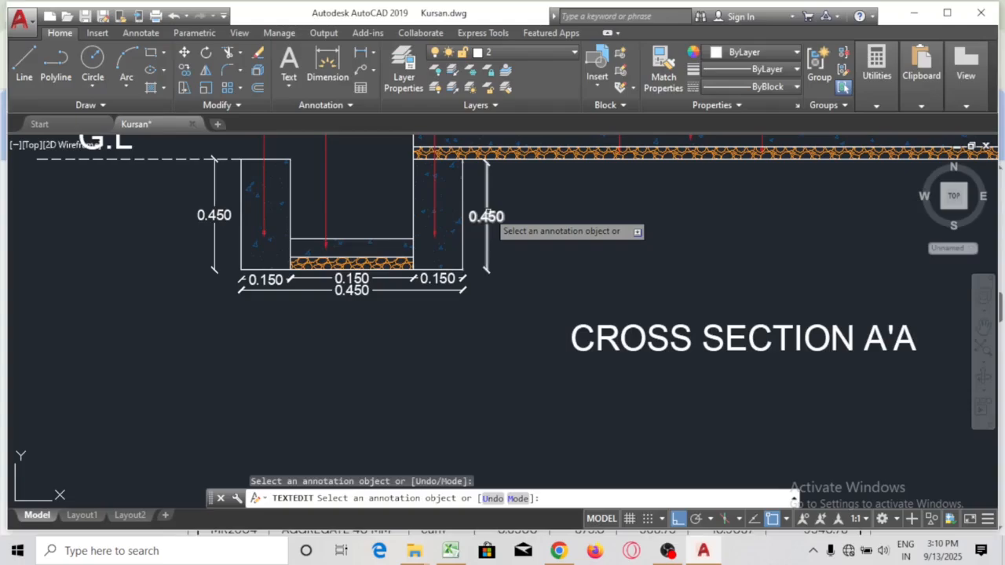
drag(502, 366, 189, 563)
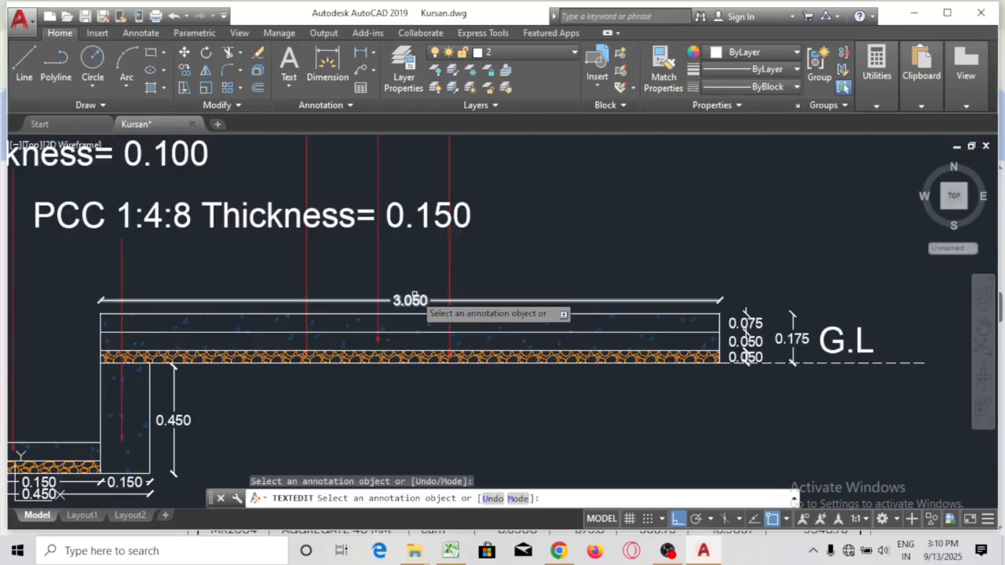
scroll(752, 348, up, 2)
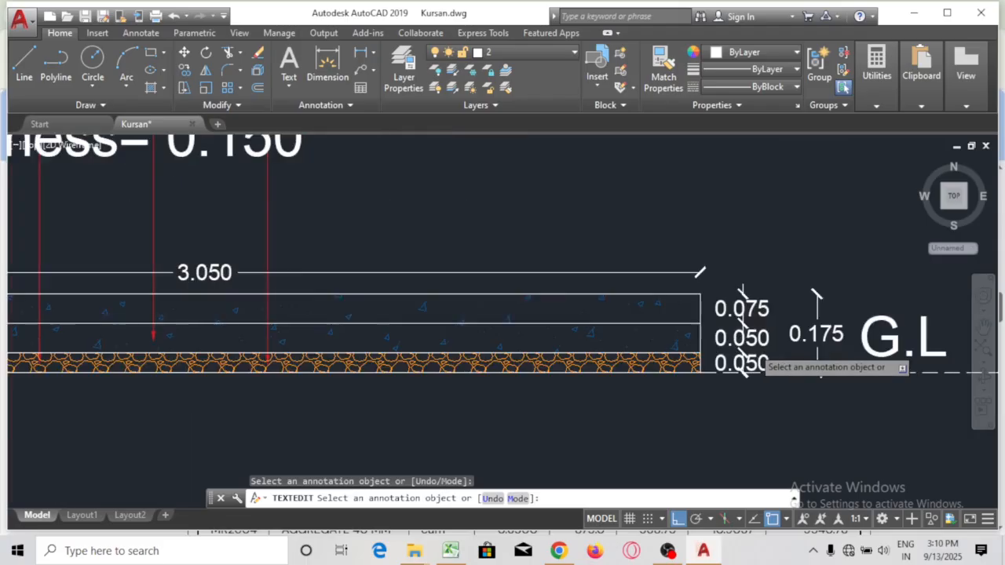
scroll(745, 357, up, 4)
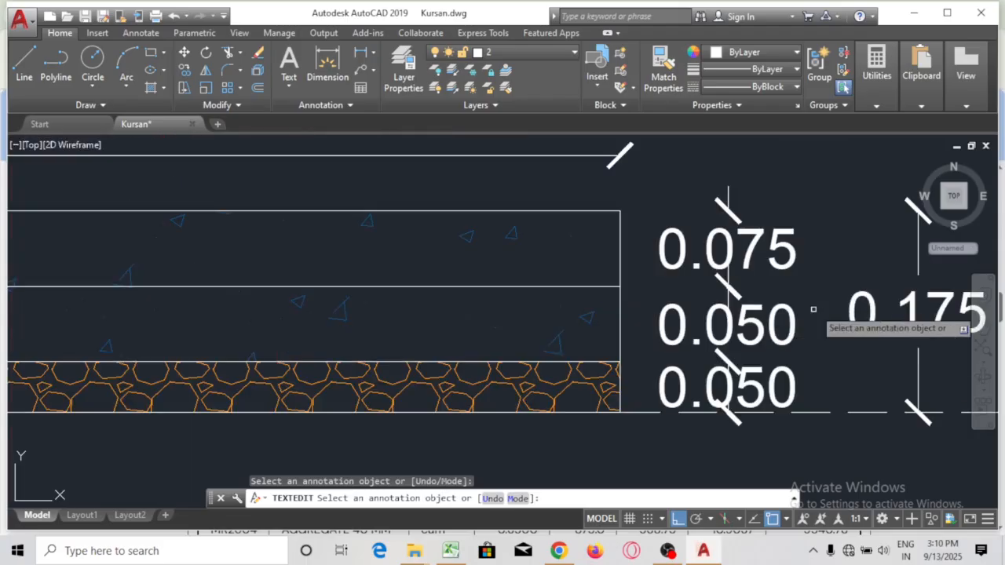
scroll(796, 325, down, 6)
scroll(793, 328, down, 4)
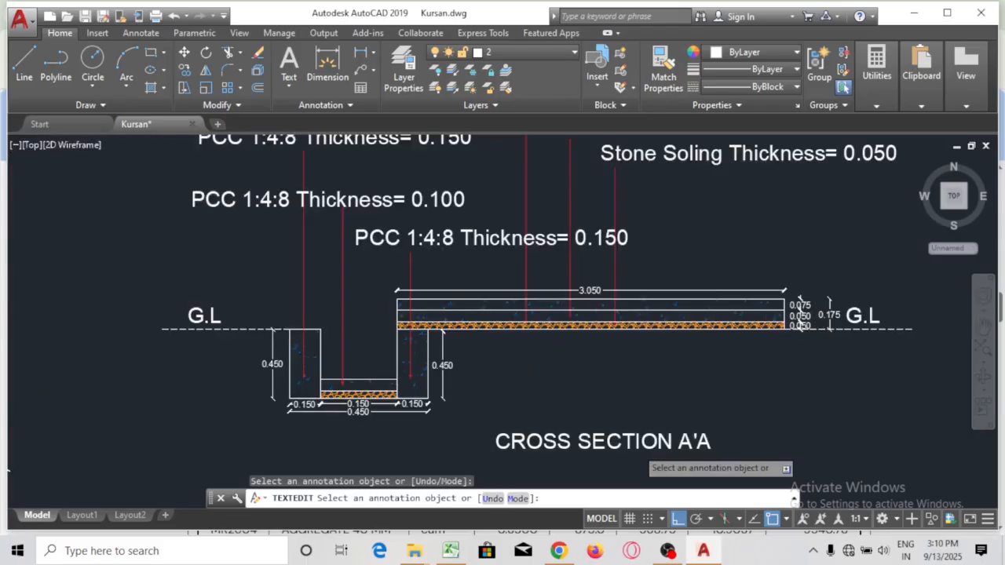
mouse_move(617, 390)
mouse_down()
mouse_move(571, 348)
mouse_move(529, 352)
mouse_move(605, 422)
mouse_move(645, 305)
mouse_up()
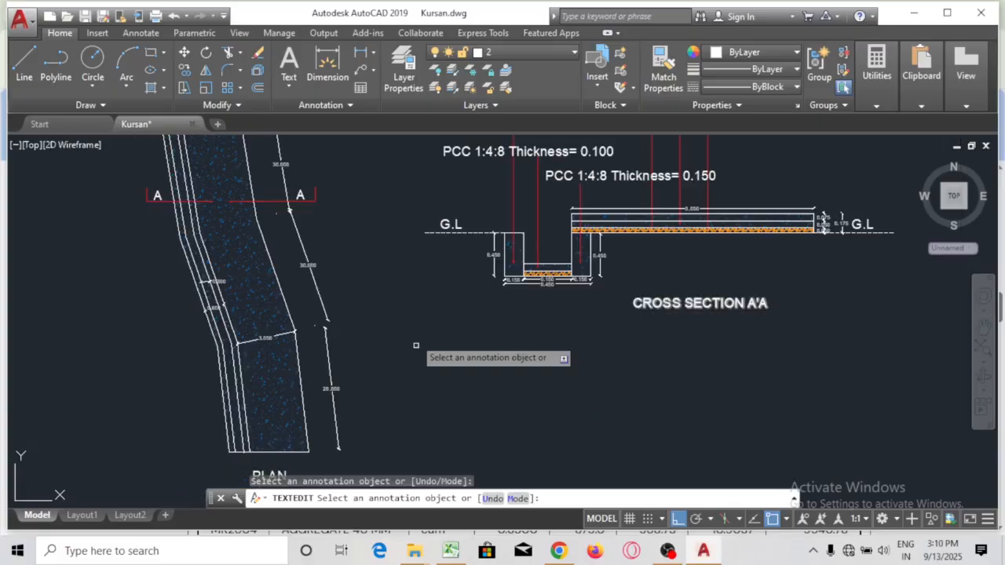
drag(416, 346, 409, 266)
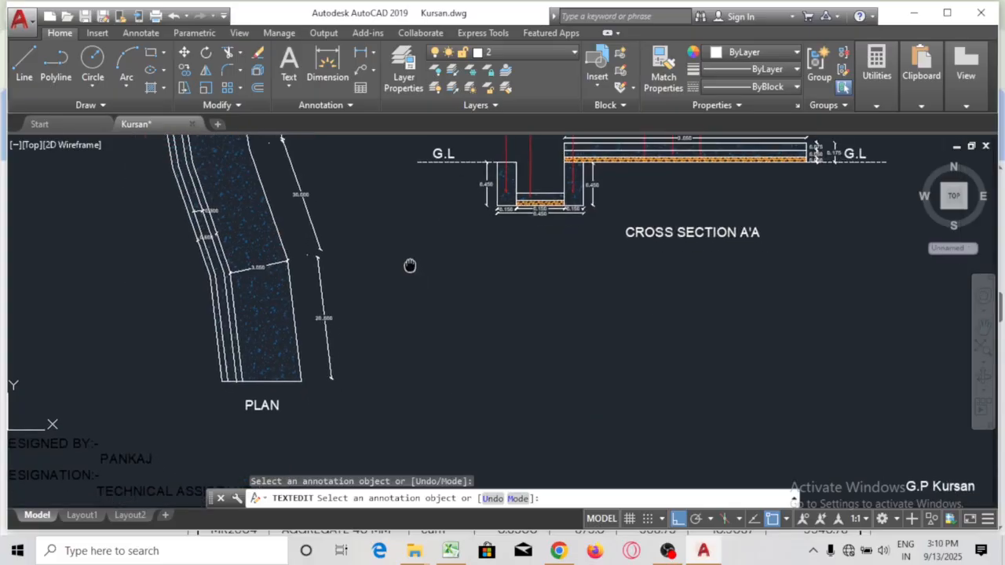
scroll(619, 251, up, 3)
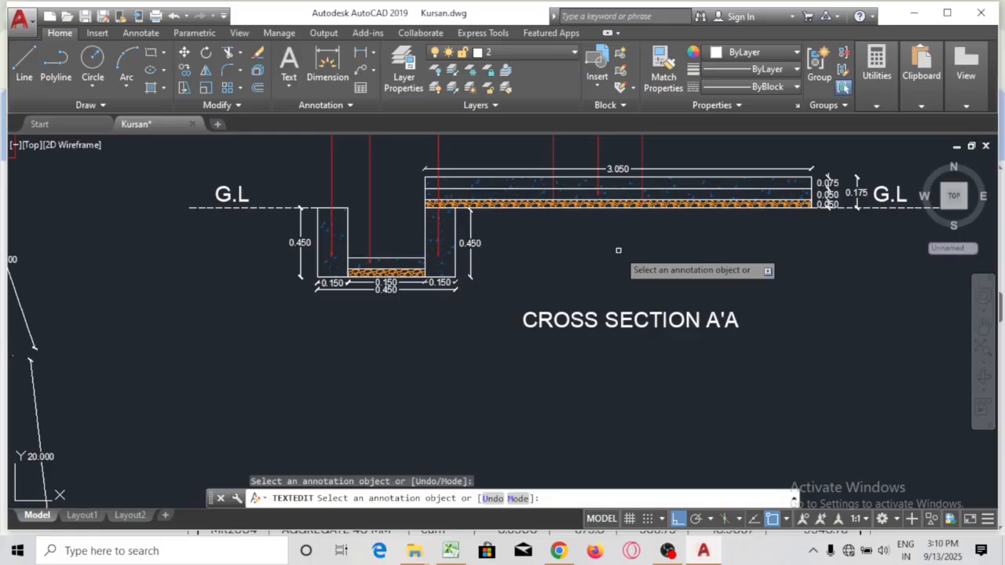
key(Escape)
scroll(632, 343, down, 6)
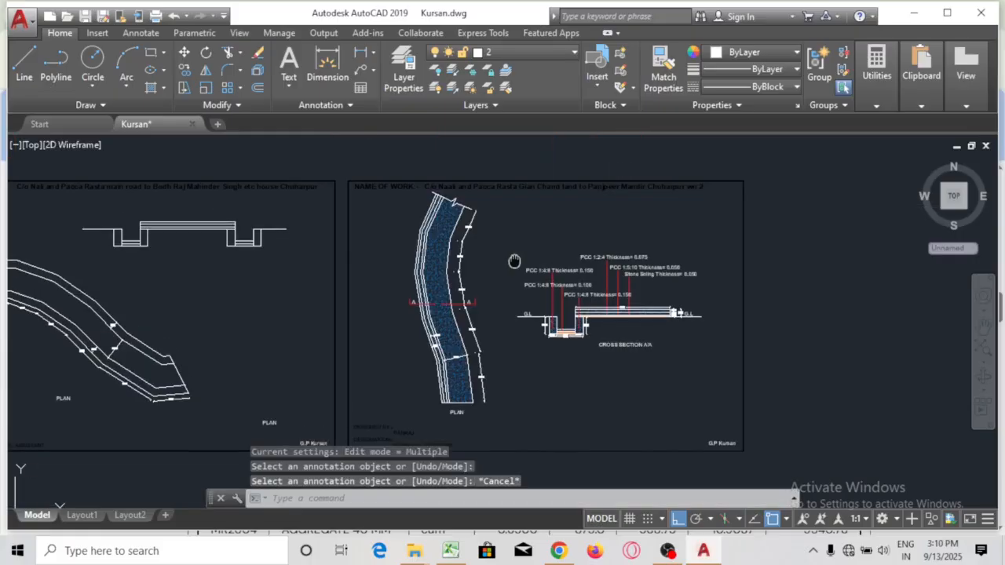
drag(514, 260, 521, 209)
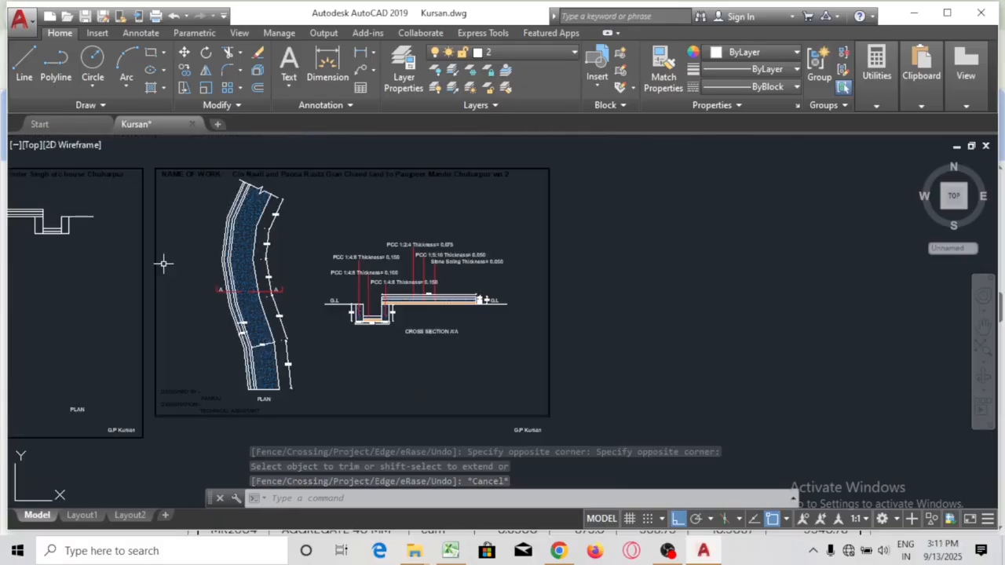
Start a plot and window the area of the drawing to print
click(156, 16)
click(385, 350)
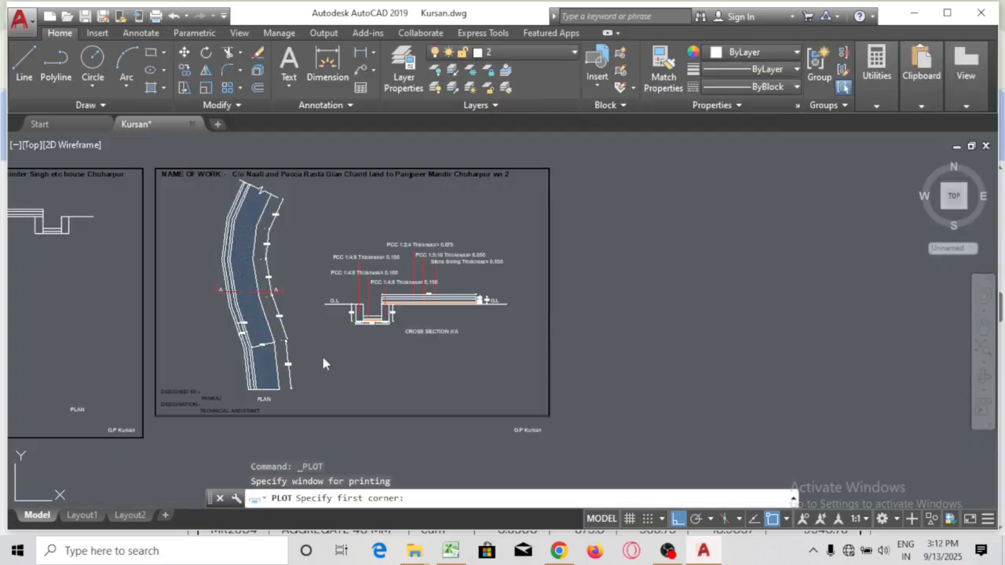
scroll(116, 157, up, 2)
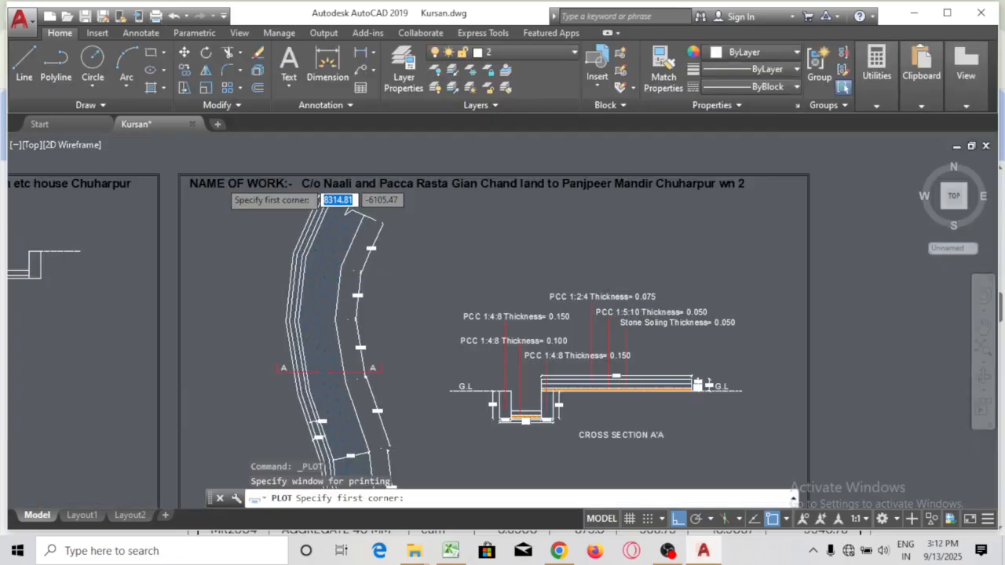
scroll(216, 182, up, 3)
click(142, 167)
click(315, 425)
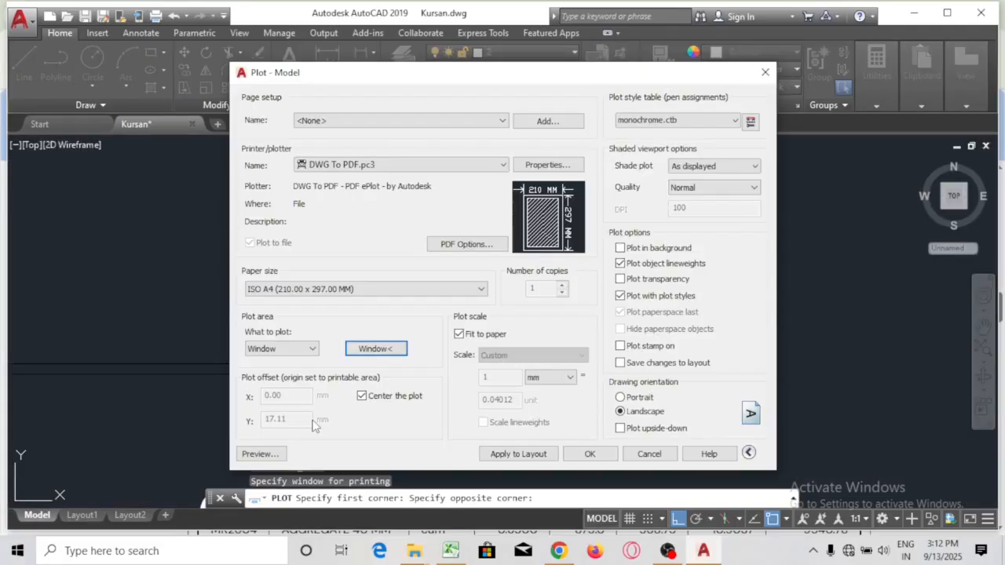
Preview the sheet on ISO A4 (297 x 210) landscape, then cancel without plotting
click(320, 290)
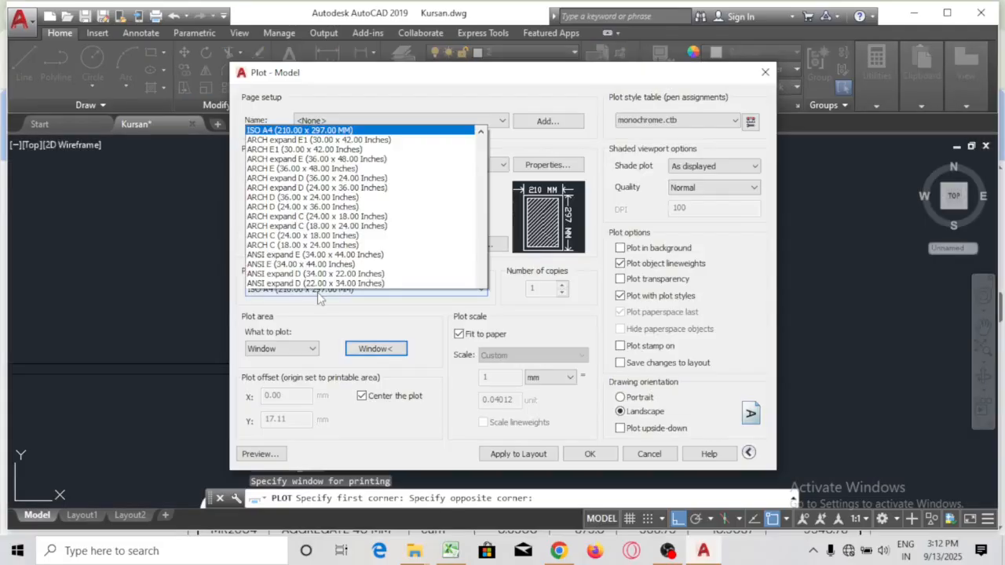
scroll(336, 84, up, 1)
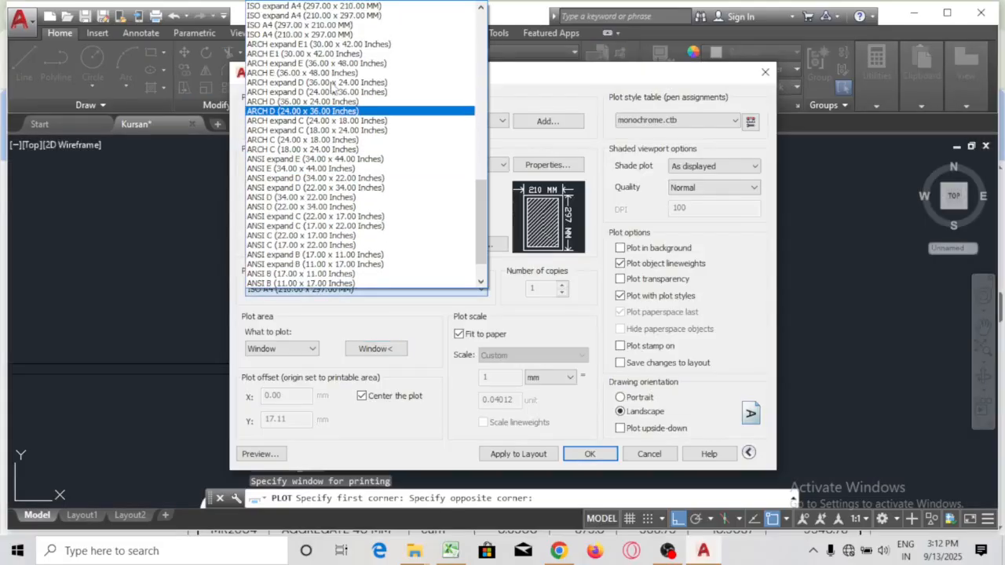
click(329, 50)
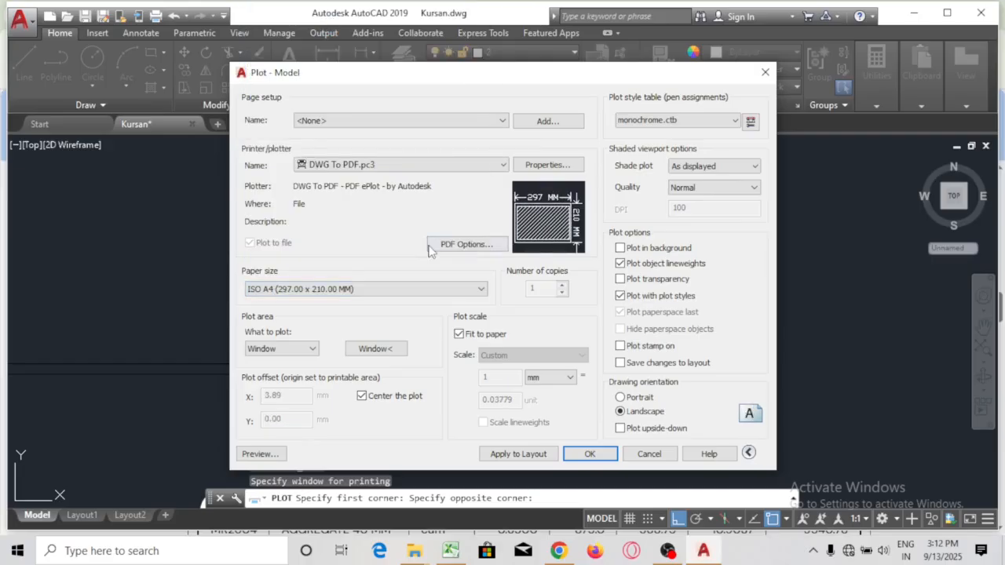
click(260, 453)
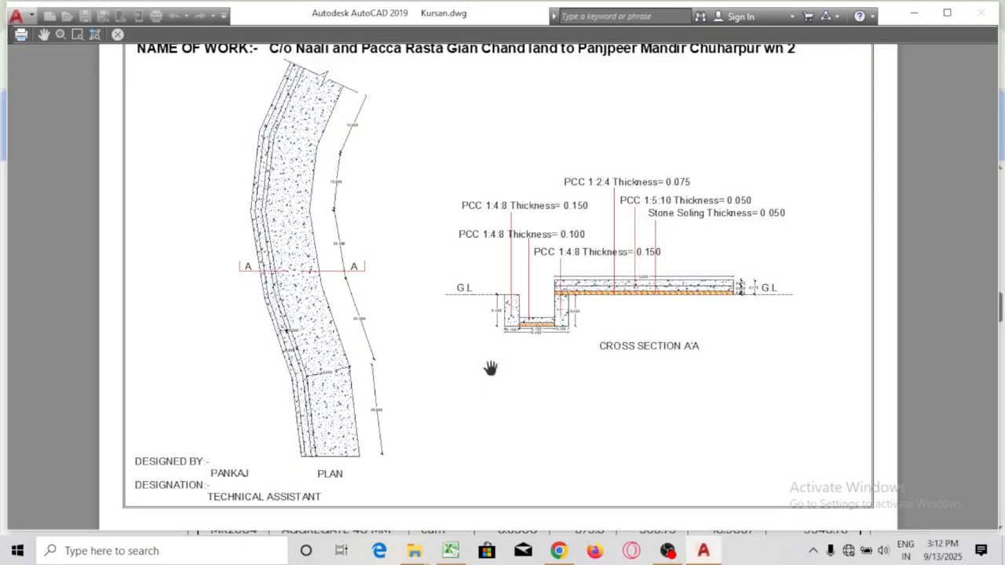
key(Escape)
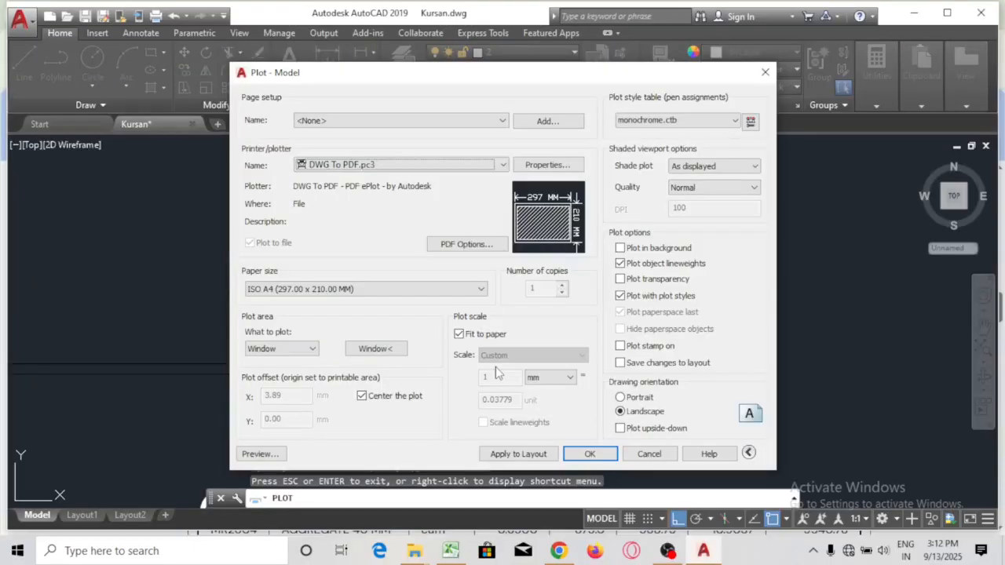
key(Escape)
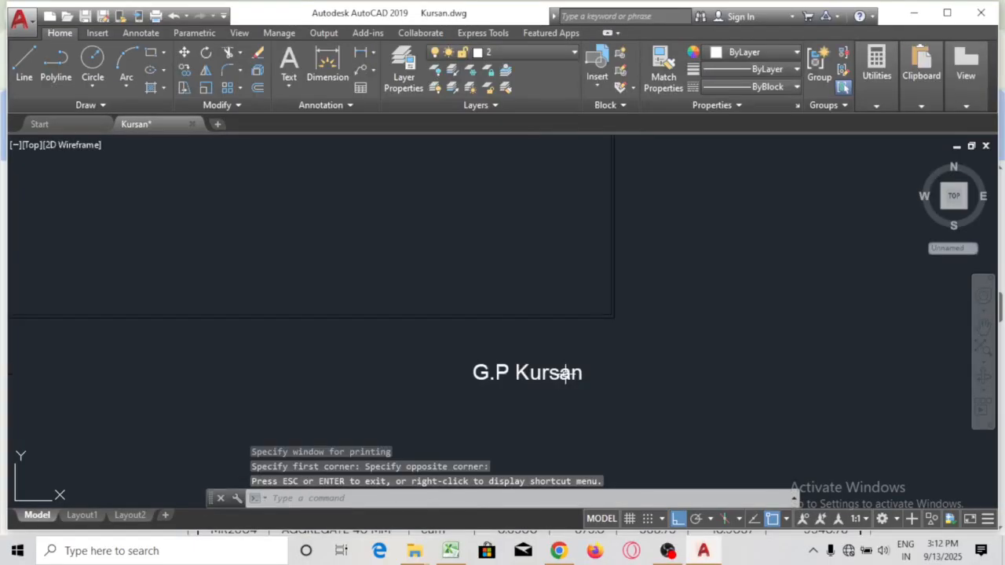
Move the G.P Kursan label up inside the sheet border
click(564, 374)
text(m)
key(Return)
click(618, 392)
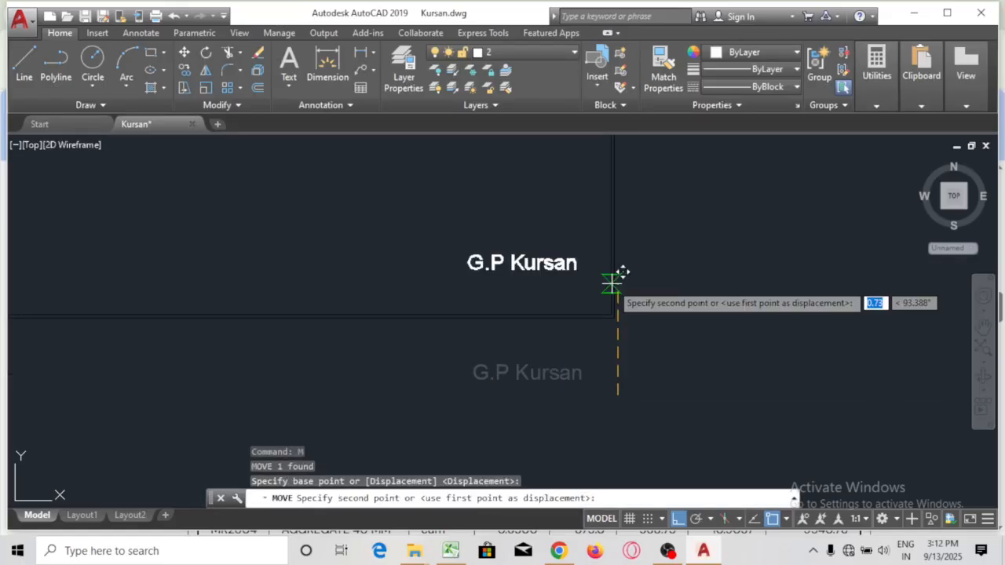
click(618, 275)
scroll(385, 148, down, 5)
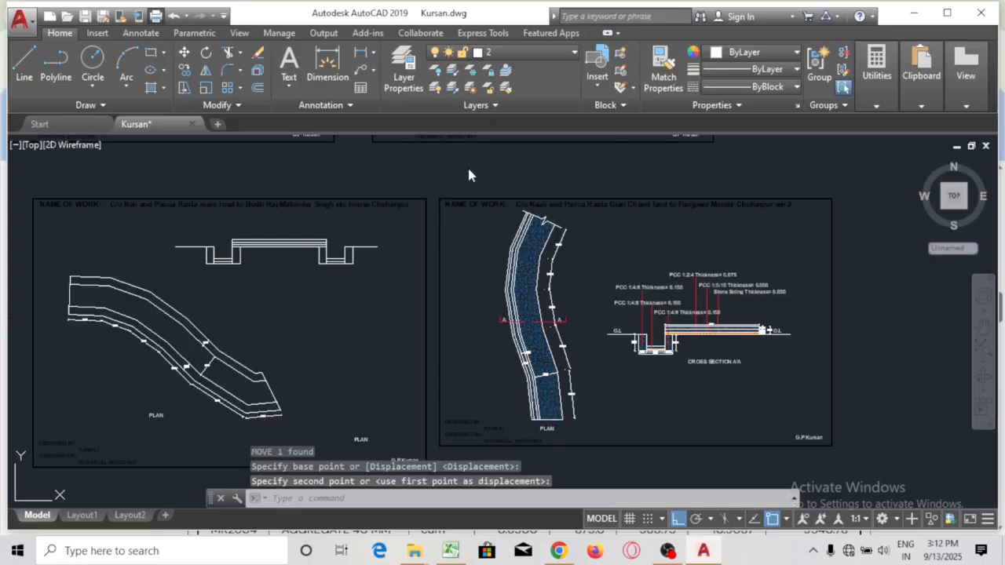
Window the sheet from NAME OF WORK past G.P Kursan on ISO A4 and preview it
key(ctrl+p)
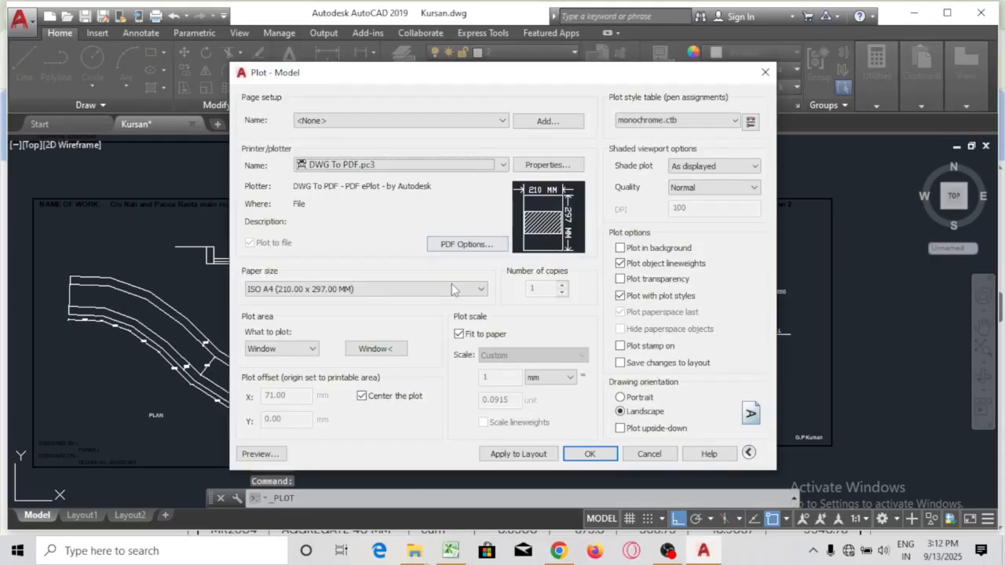
click(380, 354)
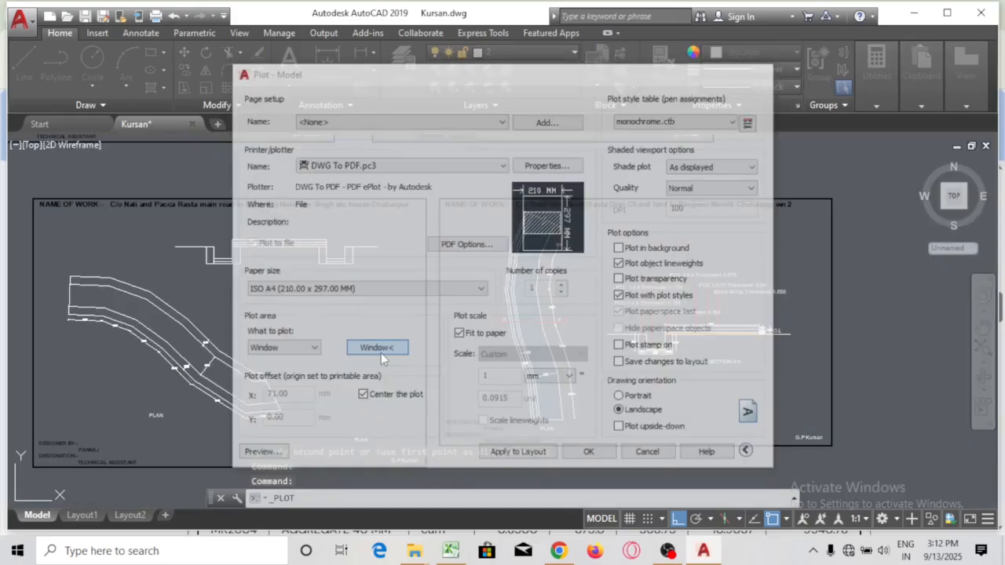
scroll(427, 179, up, 8)
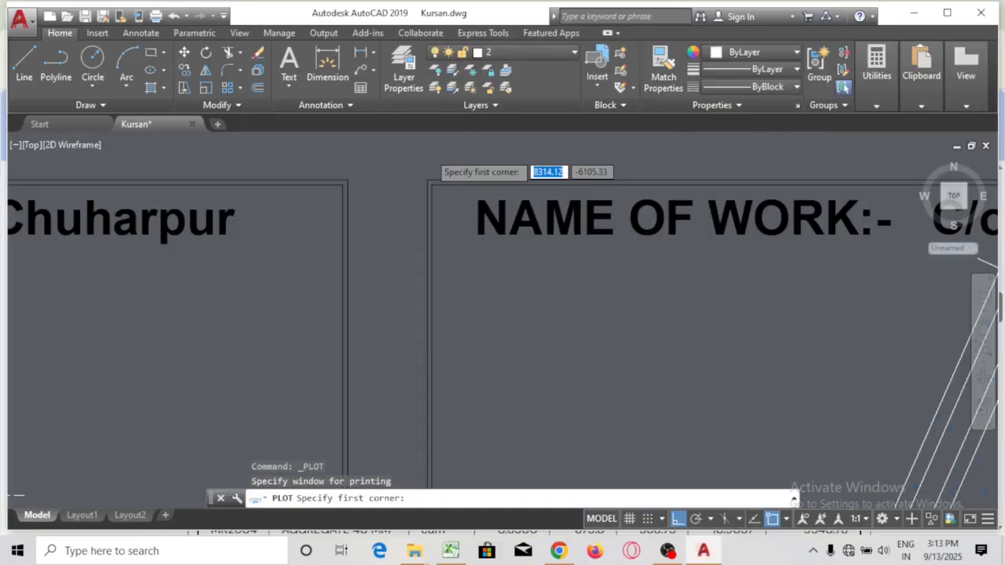
scroll(434, 157, up, 4)
click(351, 181)
scroll(350, 181, down, 2)
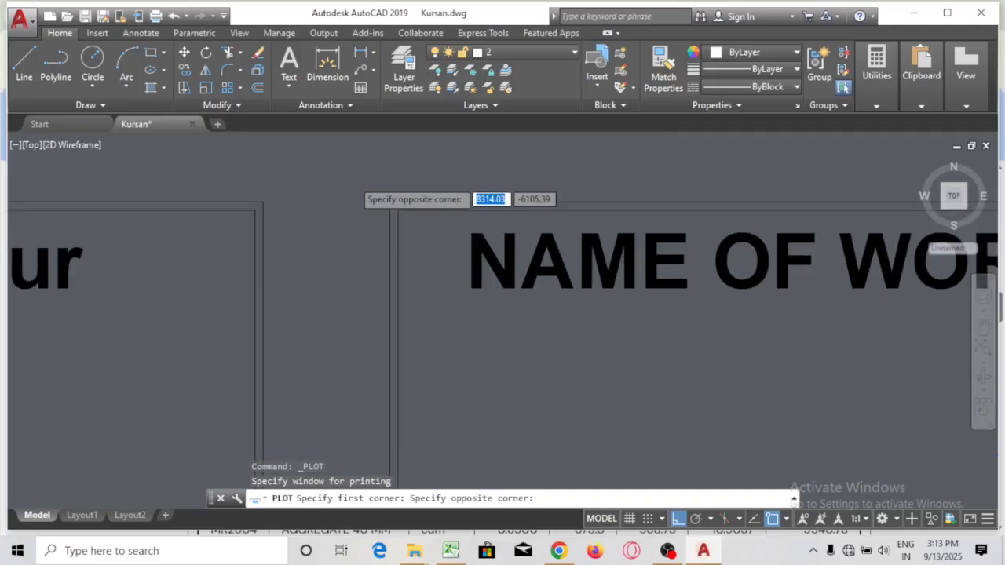
scroll(674, 338, down, 4)
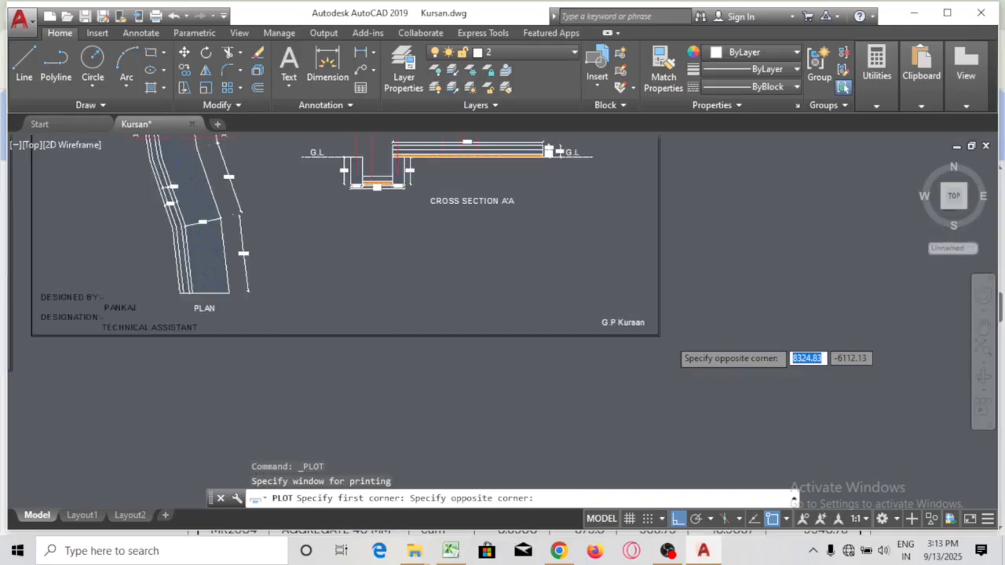
scroll(671, 339, up, 4)
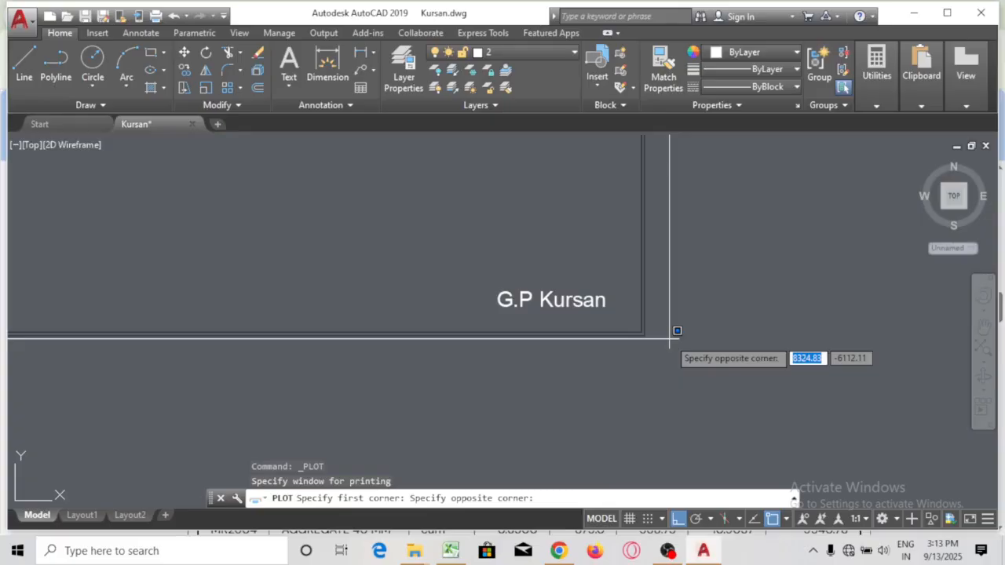
click(671, 339)
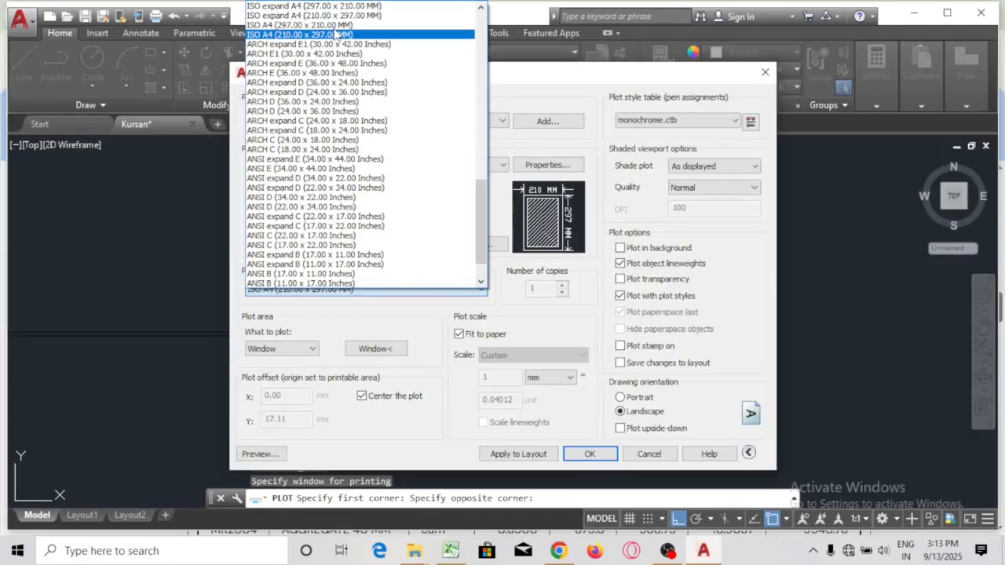
click(334, 34)
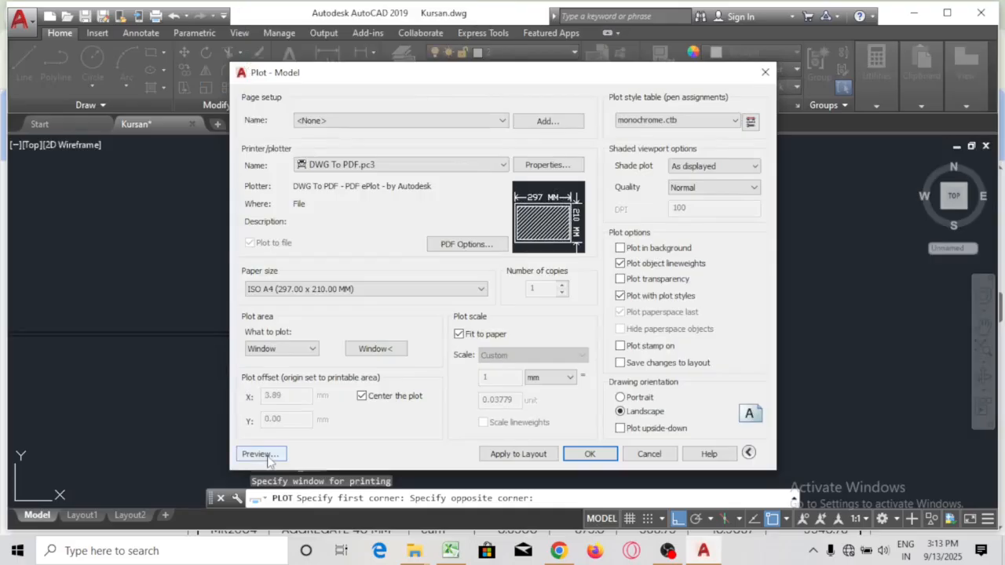
click(260, 454)
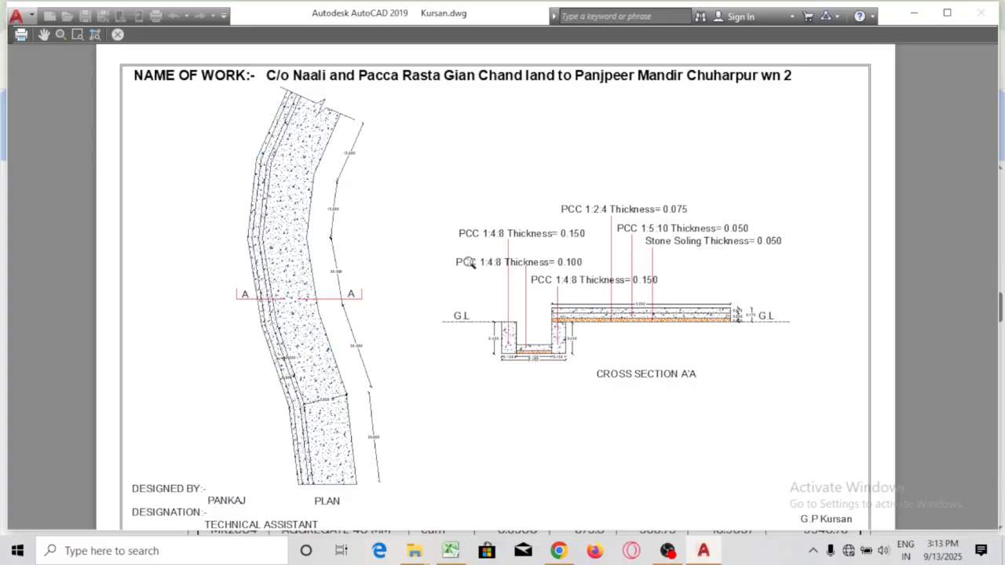
Plot the previewed sheet to the Desktop, prefixing the file name with 'Panje' (PanjeKursan-Model.pdf)
scroll(469, 263, up, 2)
drag(468, 191, 526, 313)
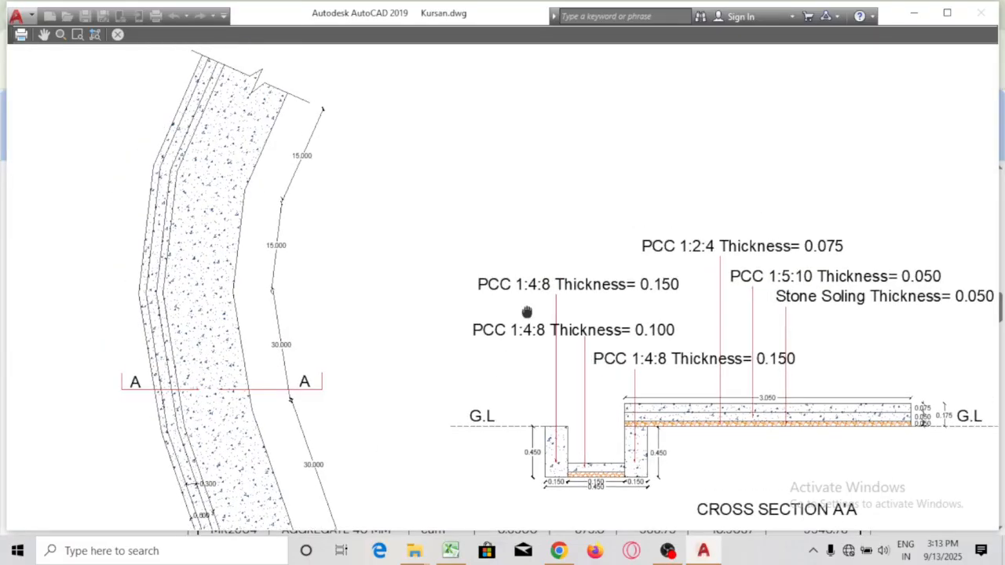
click(21, 36)
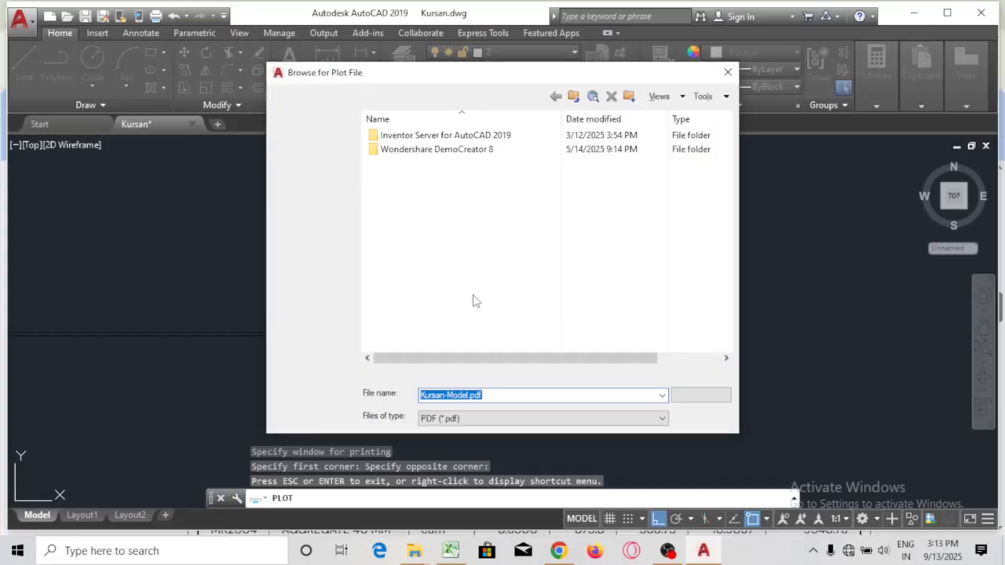
click(463, 97)
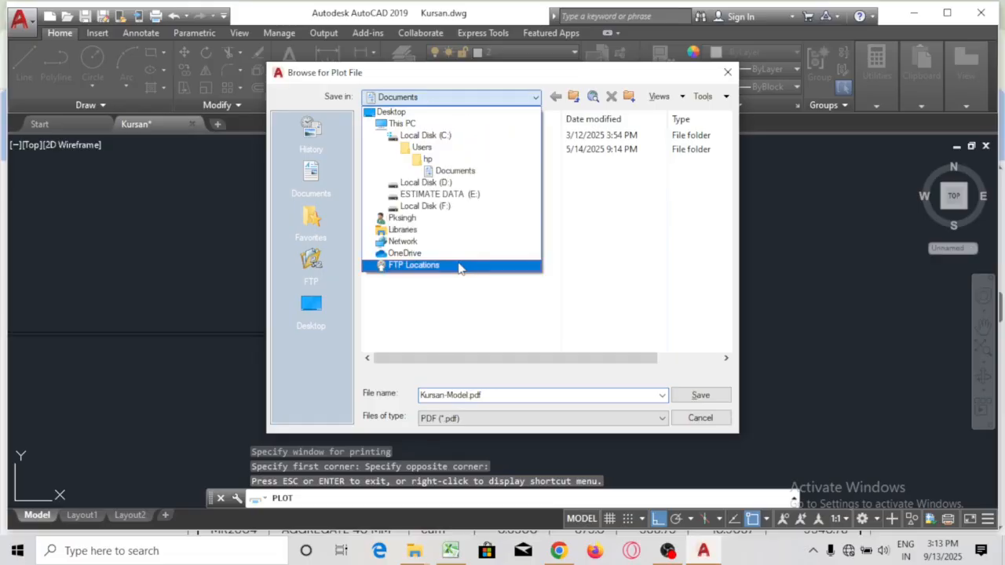
click(430, 114)
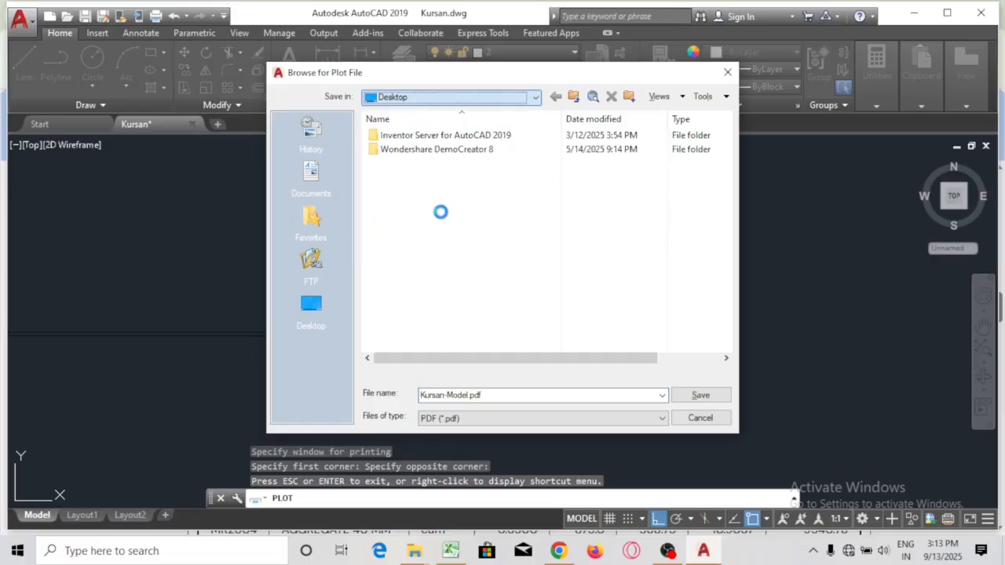
double_click(493, 397)
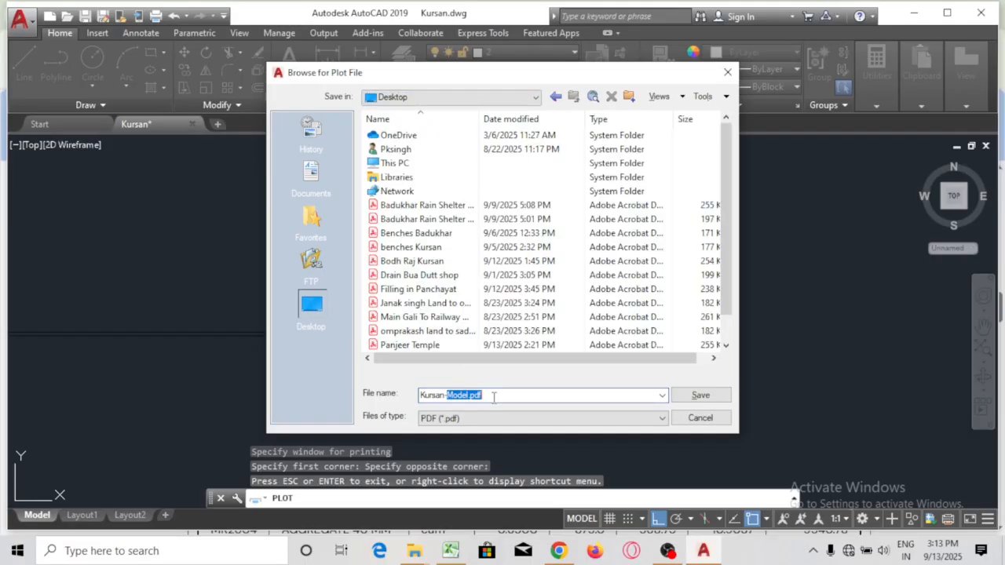
click(424, 397)
text(Panje)
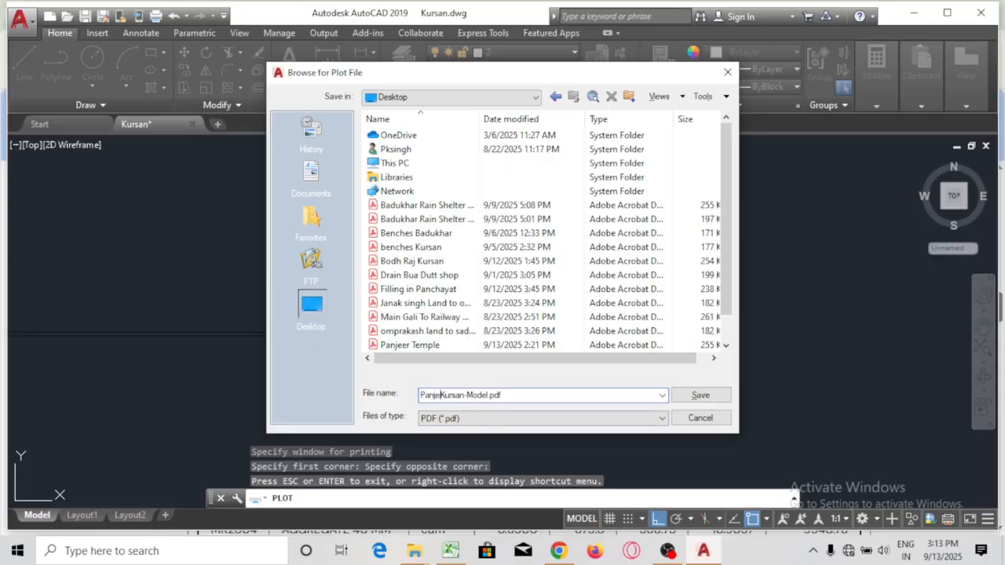
key(Return)
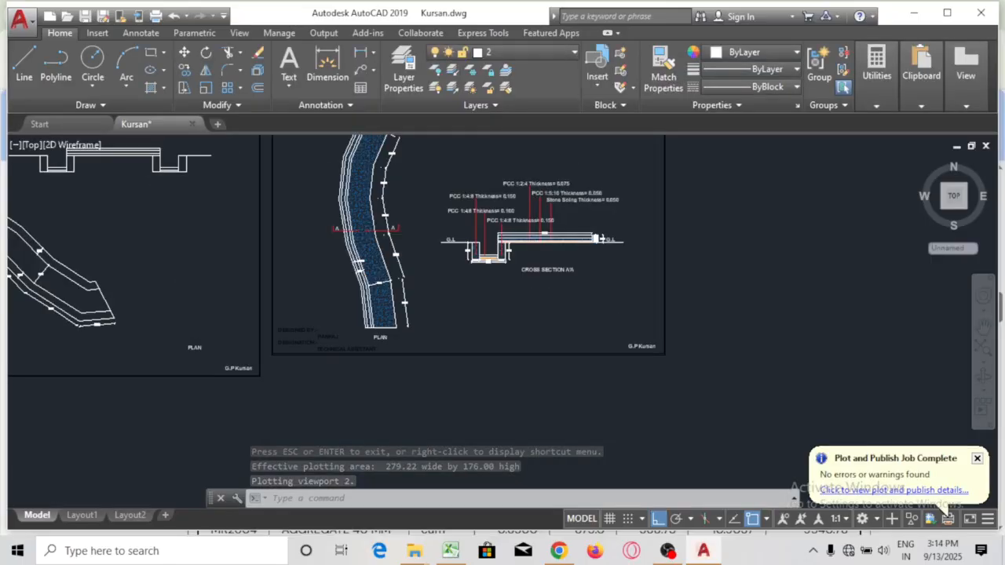
Close AutoCAD, answering Yes to save changes to Kursan.dwg
scroll(669, 365, down, 2)
scroll(689, 274, up, 2)
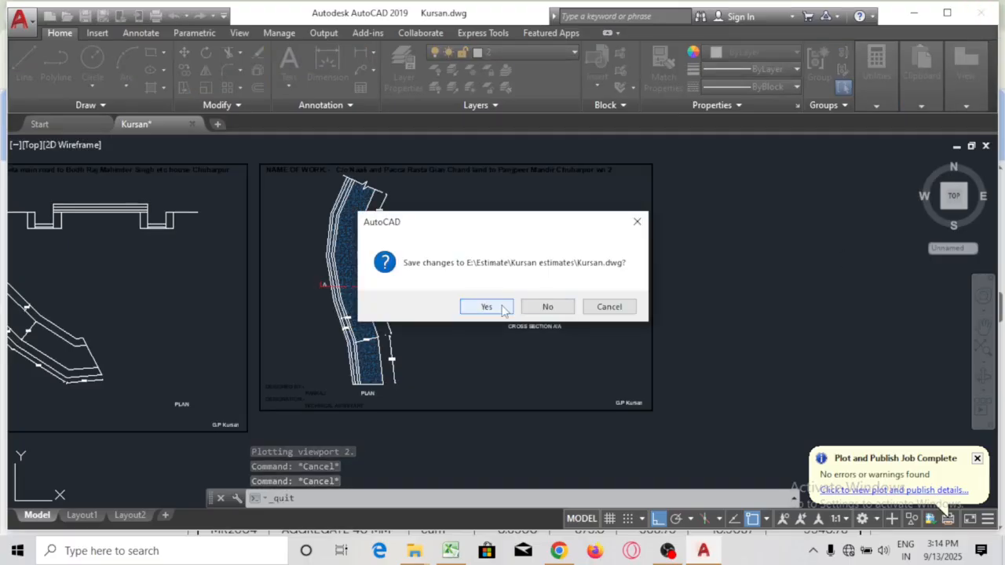
click(486, 307)
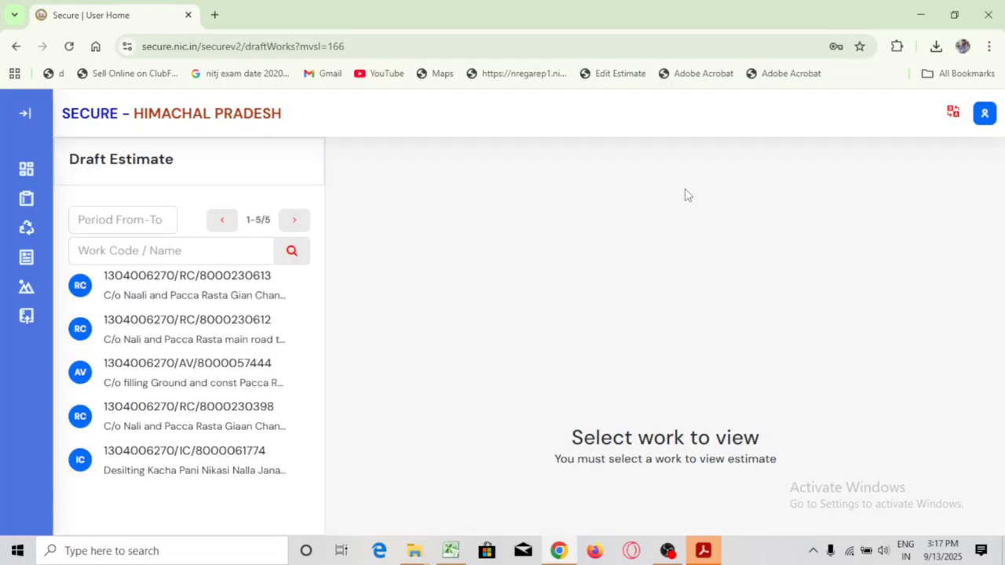
Review the first draft work's estimate items and open it in Edit mode
scroll(853, 385, down, 3)
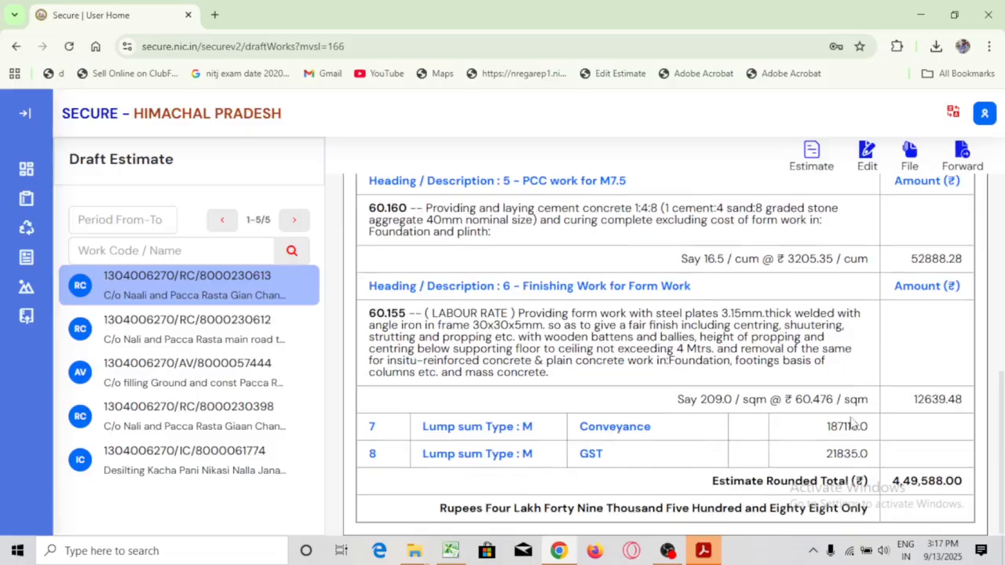
scroll(871, 274, up, 10)
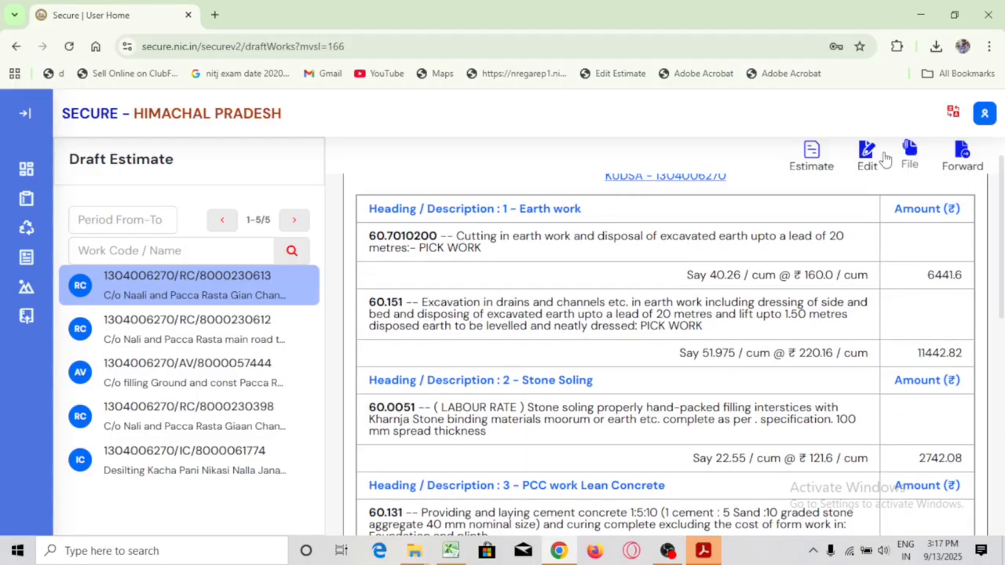
click(881, 157)
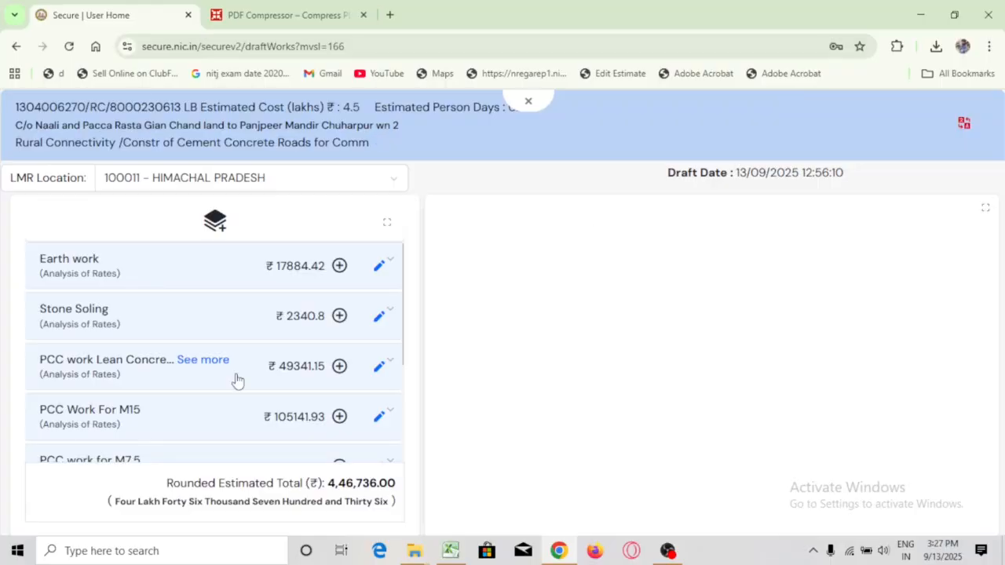
Scroll back to the top of the item list and exit the editor to the Draft Estimate view
scroll(238, 381, down, 2)
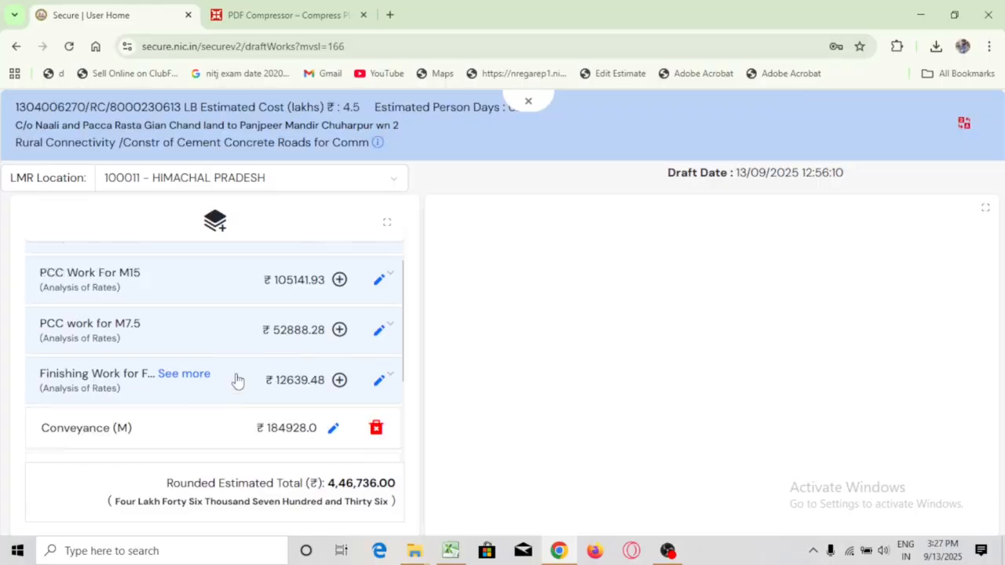
scroll(238, 381, up, 1)
scroll(238, 381, up, 2)
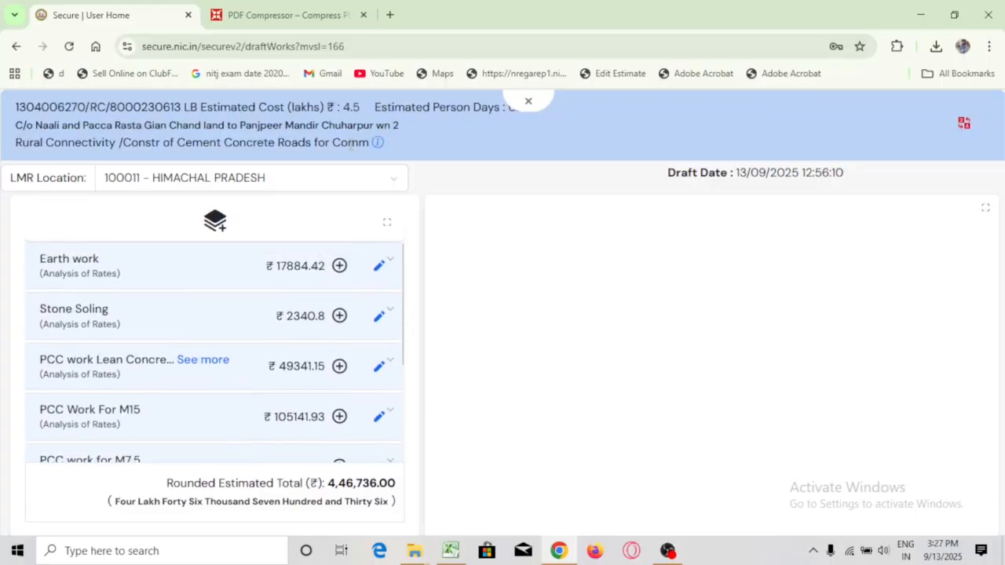
click(527, 100)
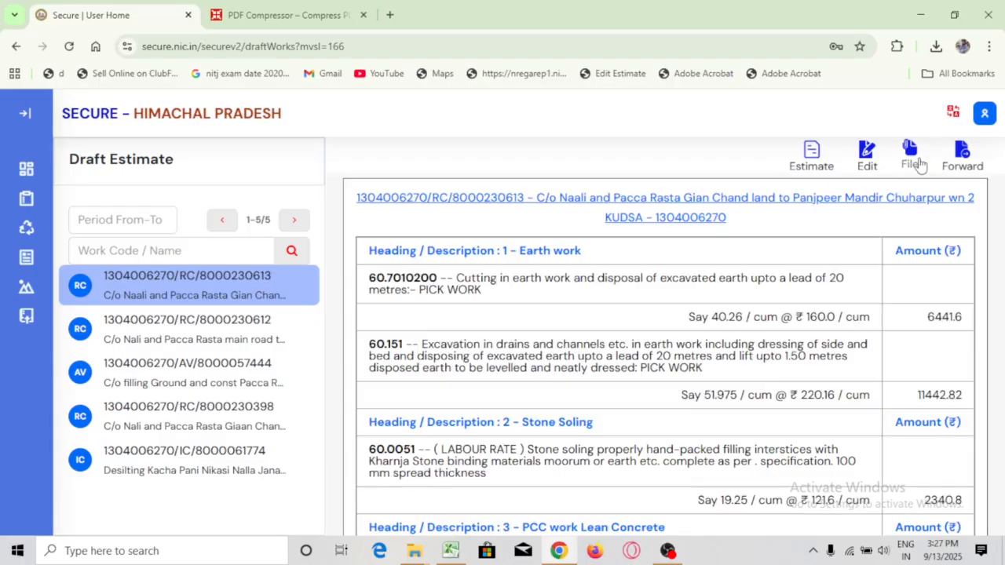
Add a STRUCTURAL DRAWING attachment slot in the estimate's Documents tab
click(910, 161)
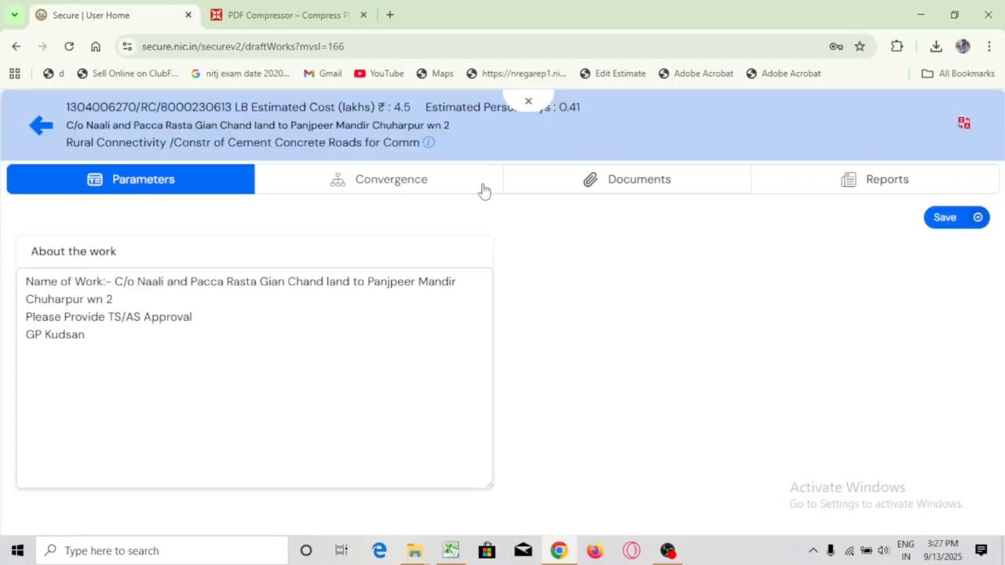
click(621, 200)
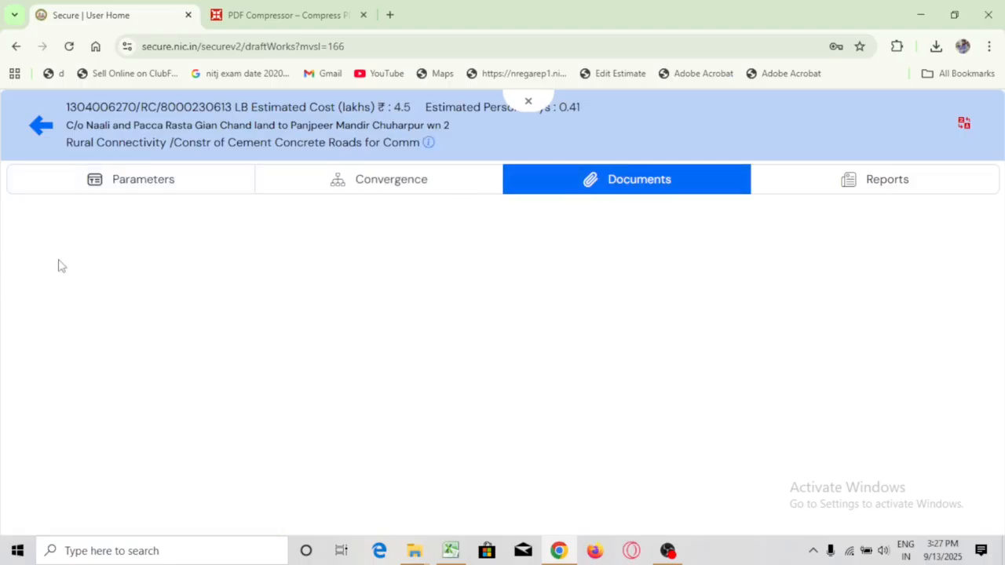
click(74, 213)
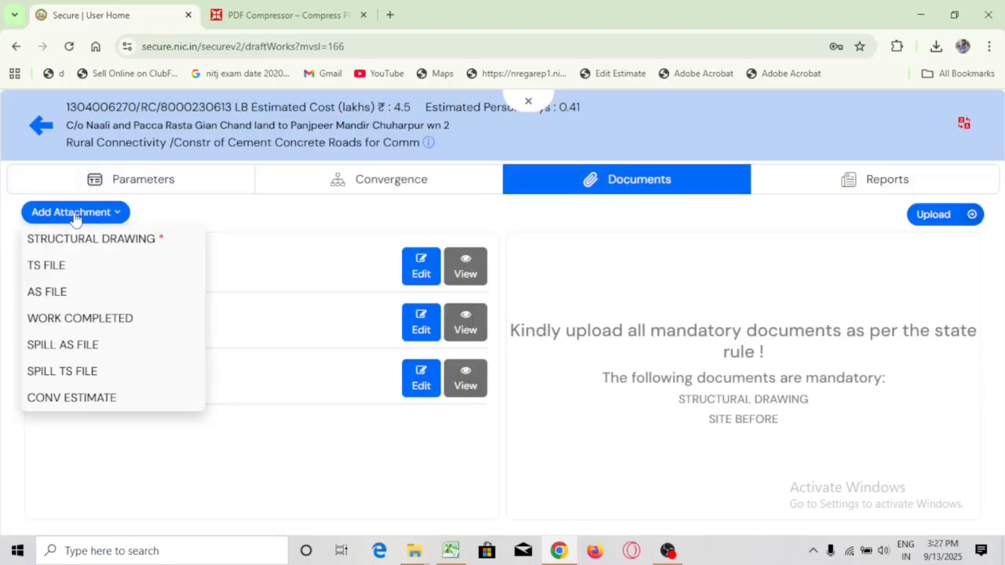
click(77, 245)
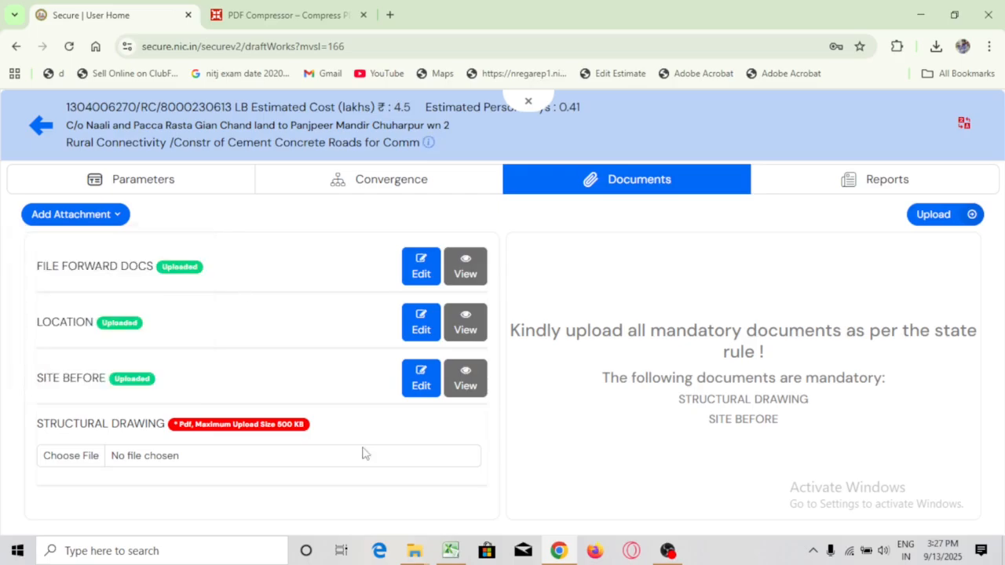
Choose Panjeer Temple Kursan-Model.pdf from the Desktop and upload it
click(55, 462)
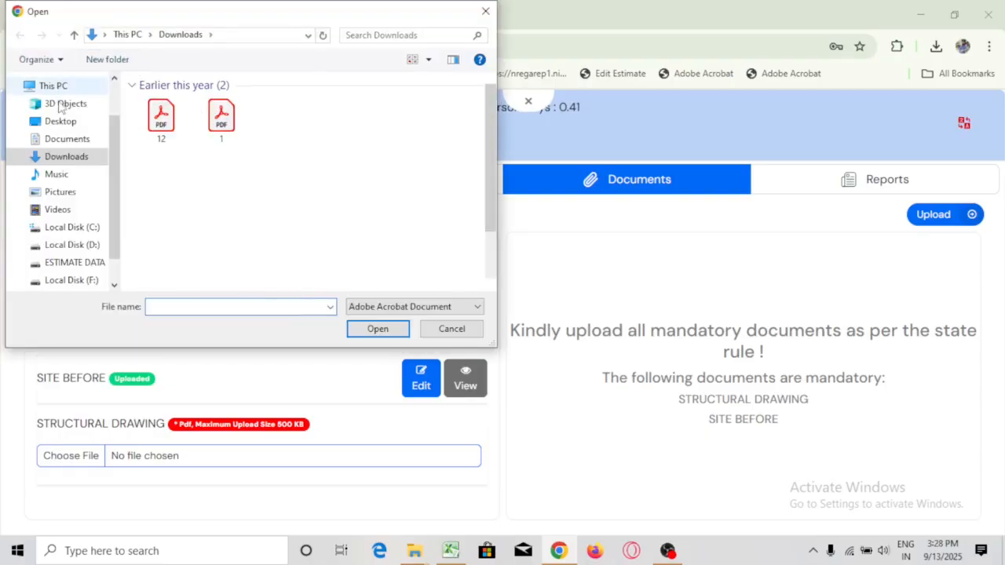
click(61, 121)
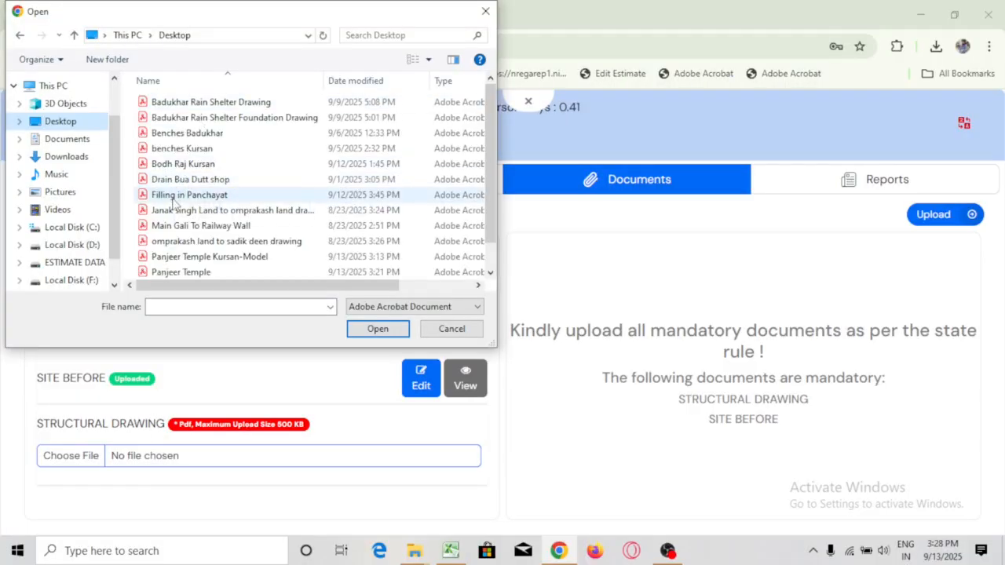
click(220, 307)
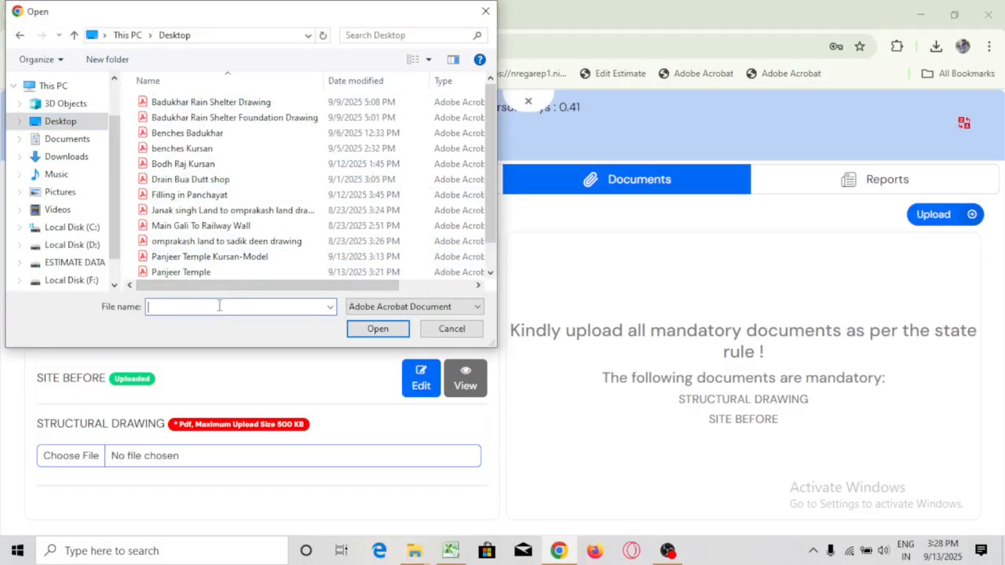
text(p)
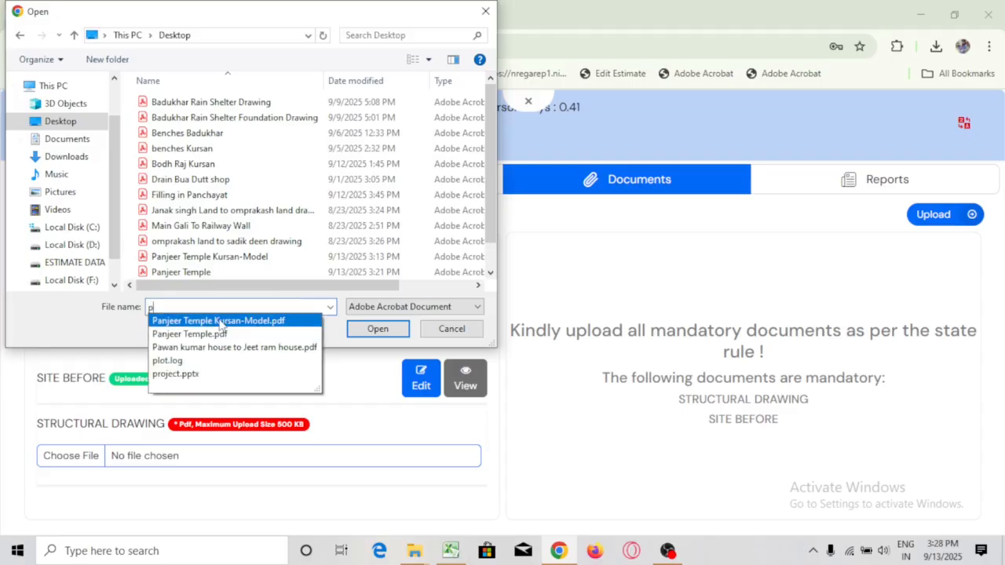
click(263, 321)
click(357, 330)
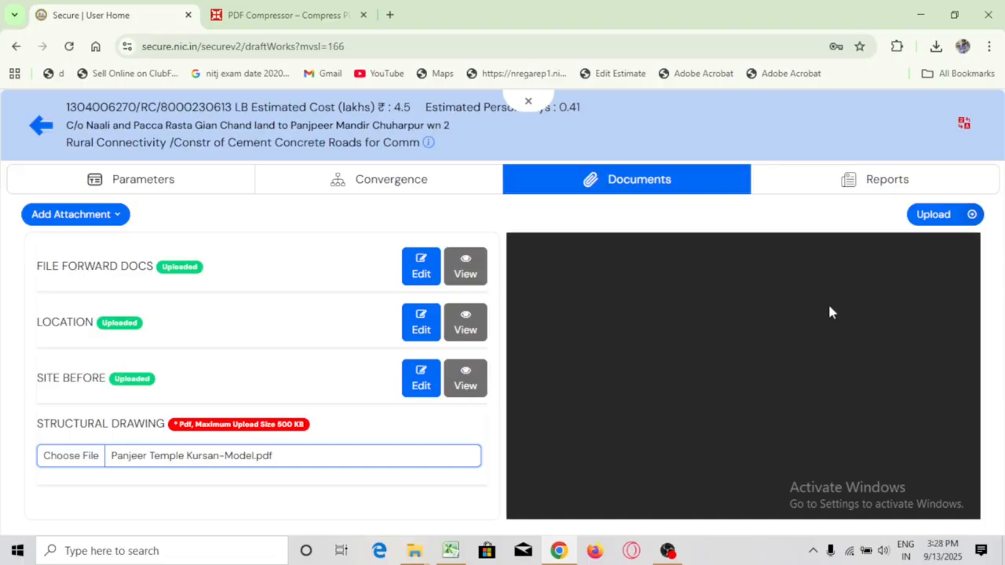
click(936, 218)
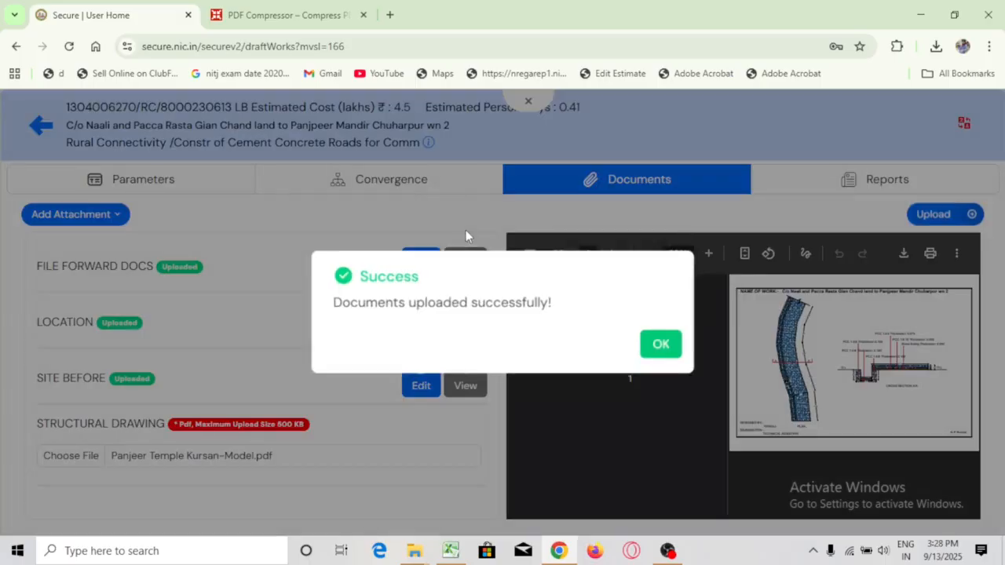
click(658, 345)
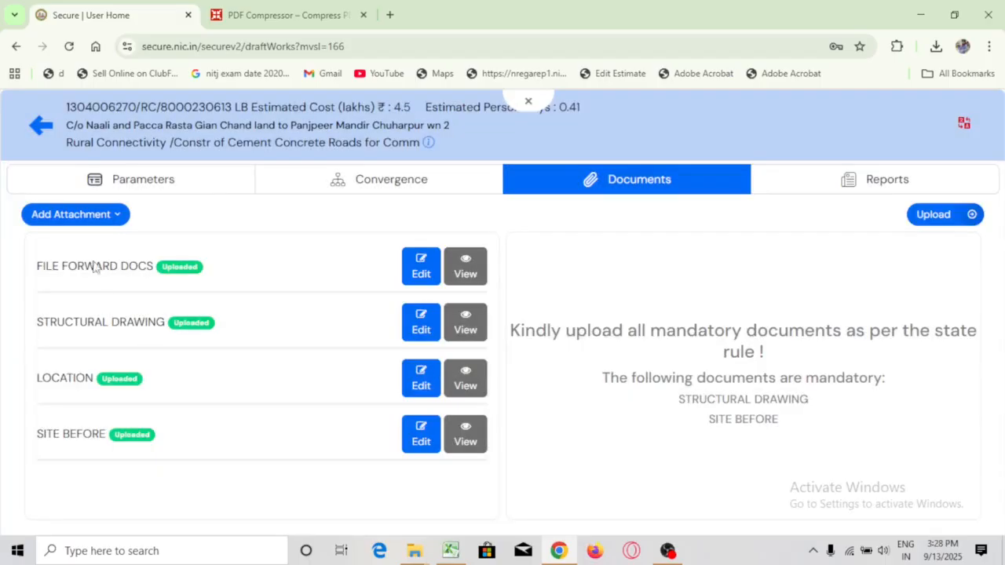
Replace the FILE FORWARD DOCS attachment with Temple.pdf from Downloads and upload it
click(420, 274)
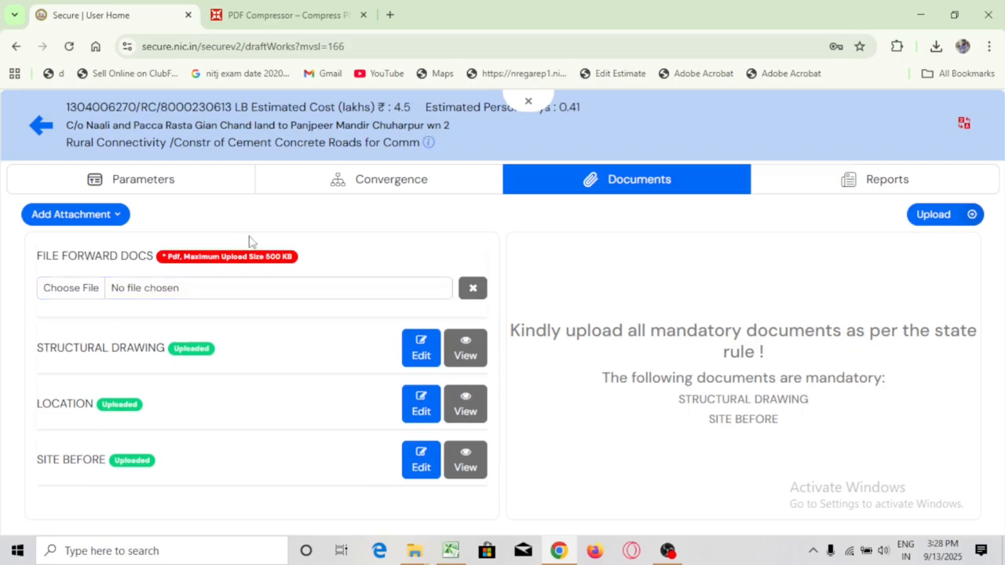
click(67, 291)
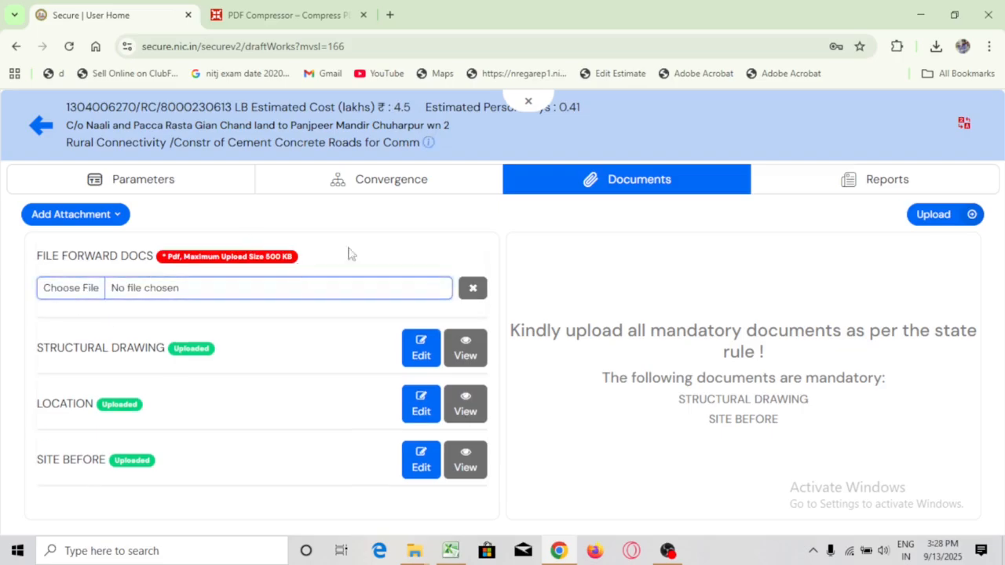
click(70, 290)
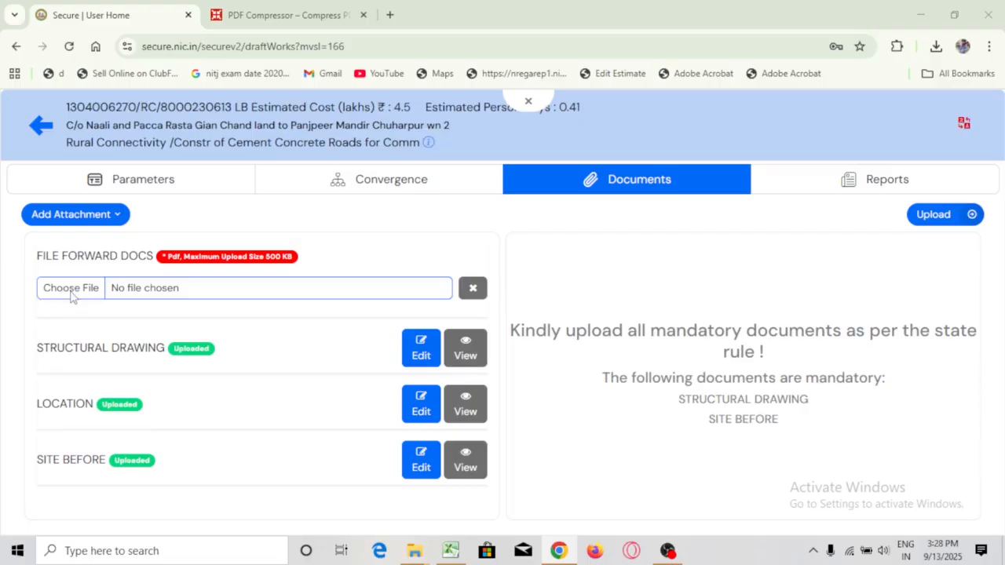
click(70, 288)
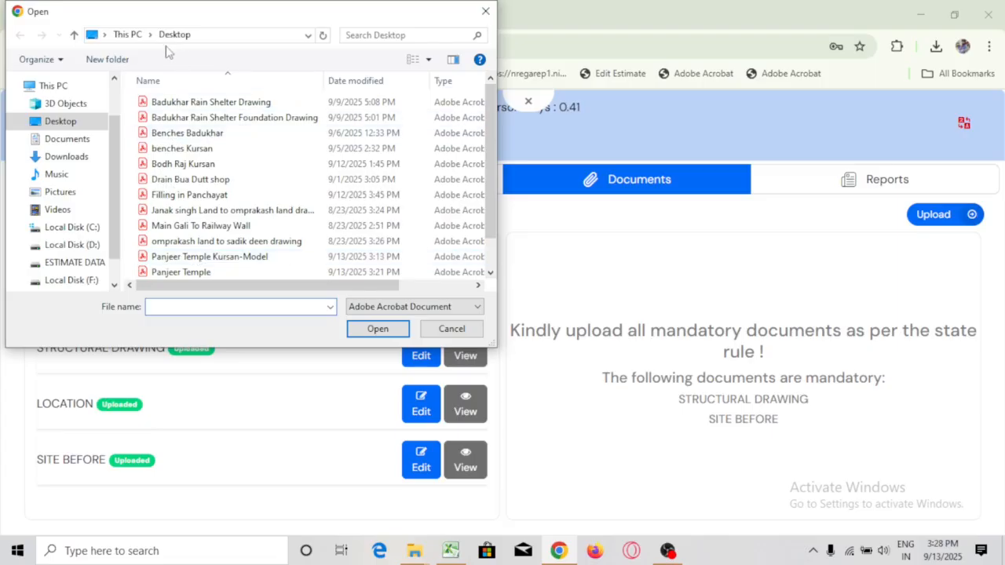
click(74, 157)
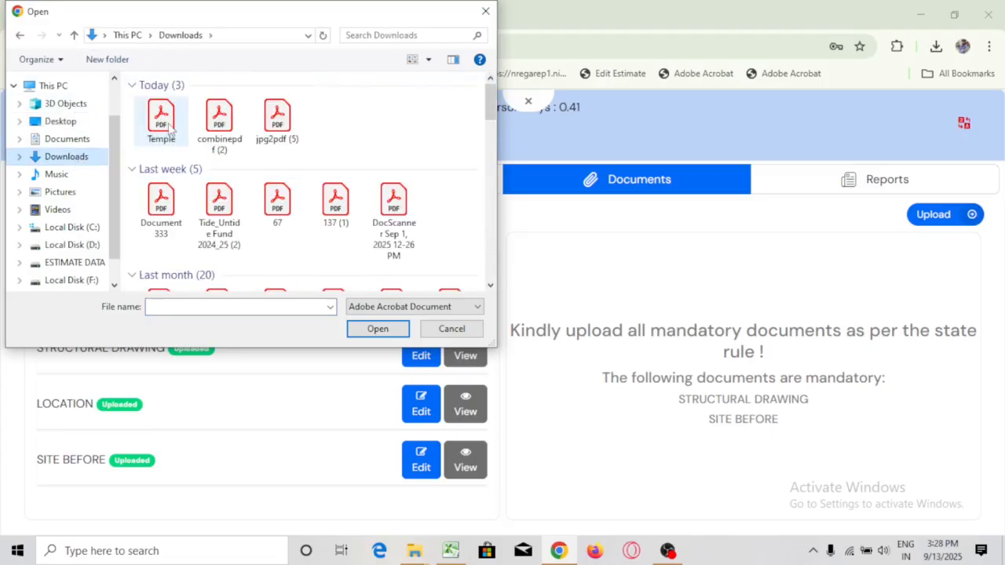
click(168, 130)
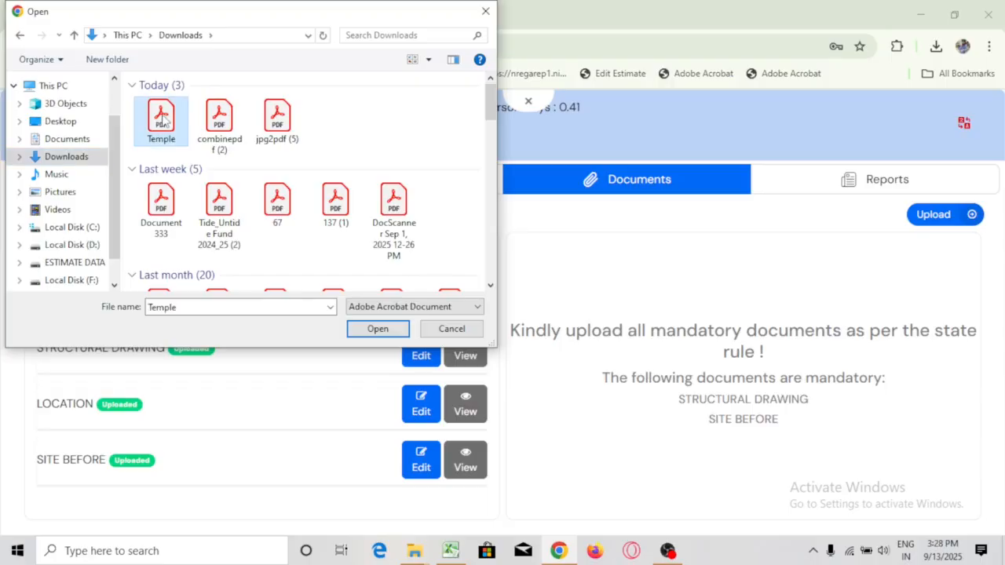
click(382, 332)
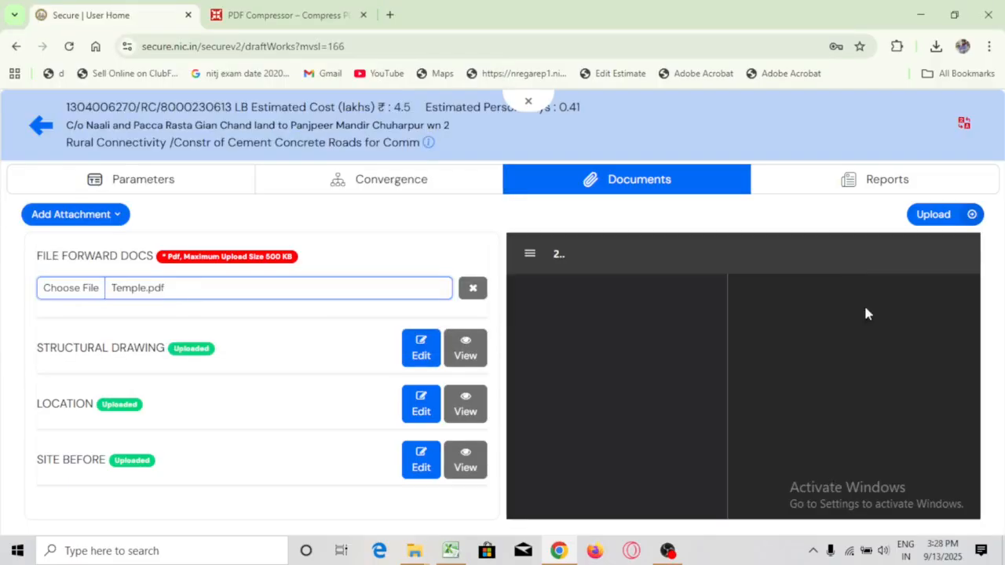
scroll(849, 360, down, 10)
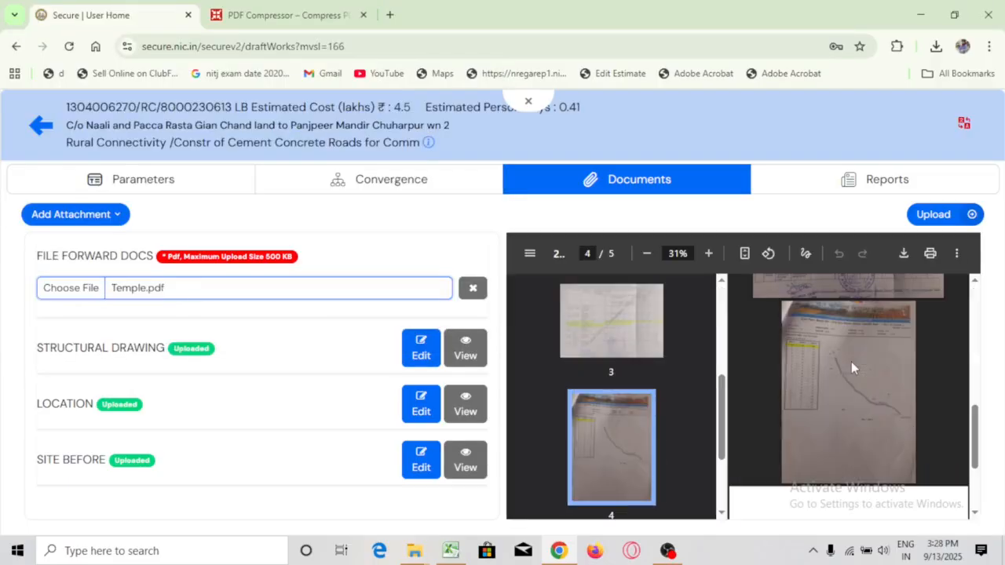
click(934, 213)
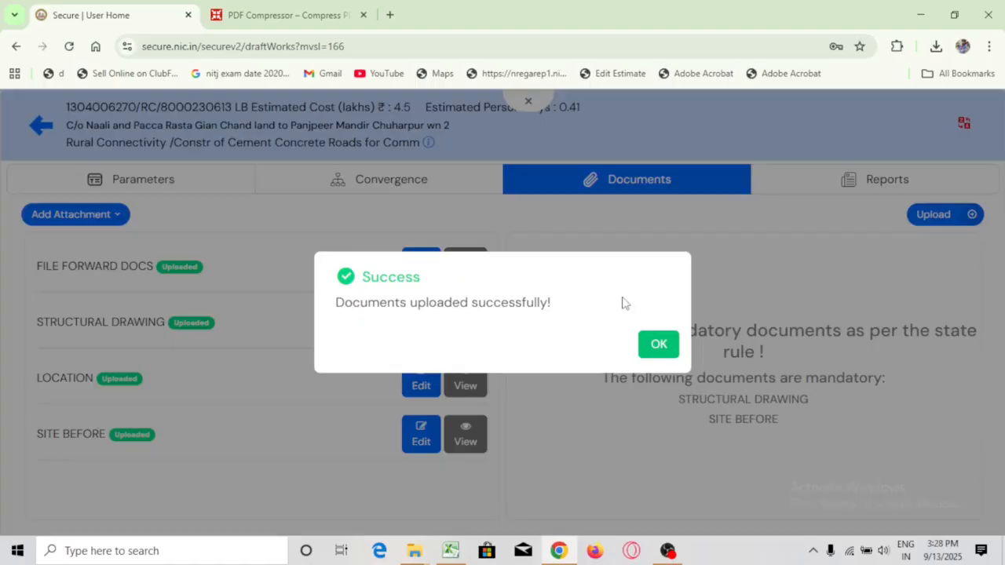
click(658, 345)
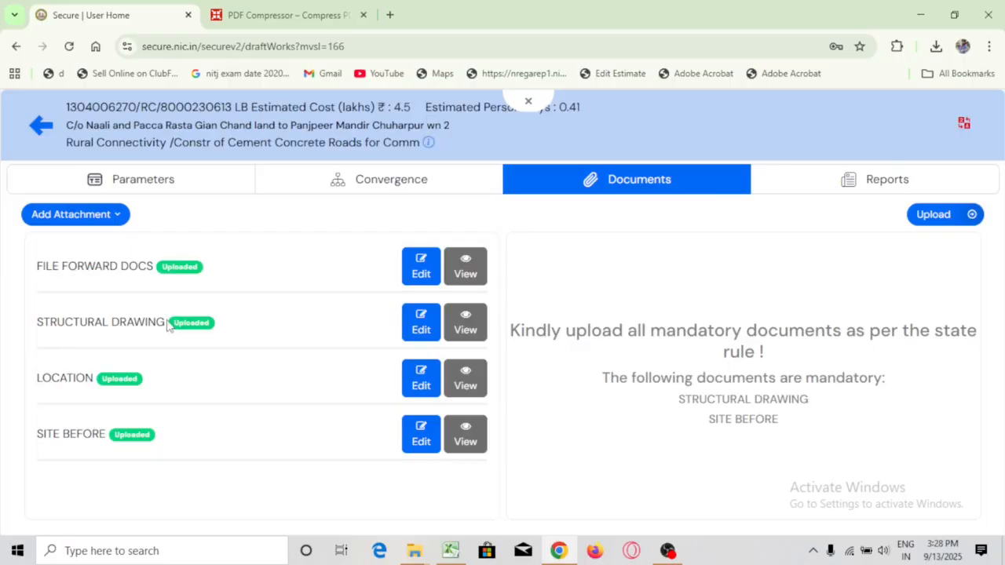
Re-upload the LOCATION document as Temple.pdf, then go back to the Draft Estimate list
click(421, 383)
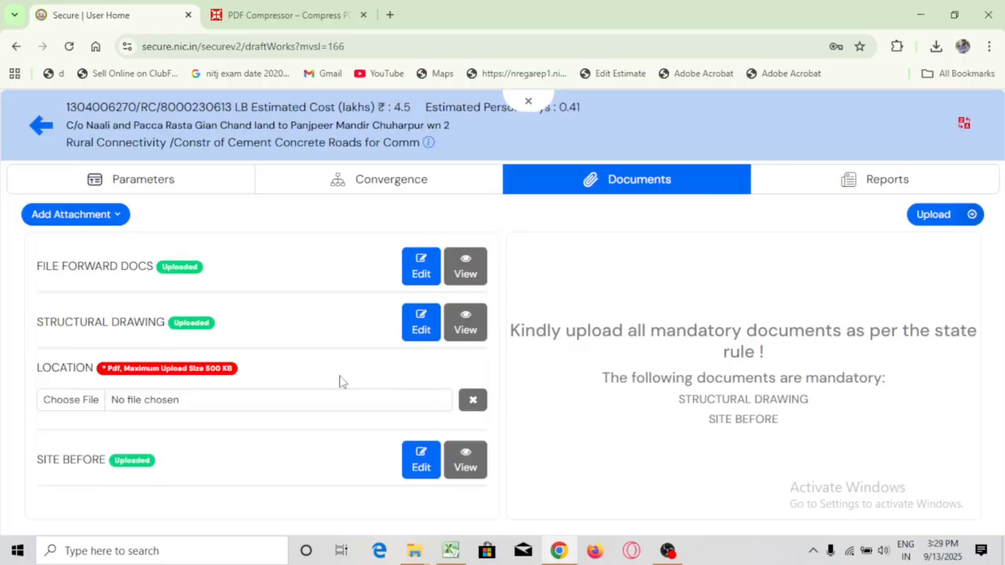
click(71, 402)
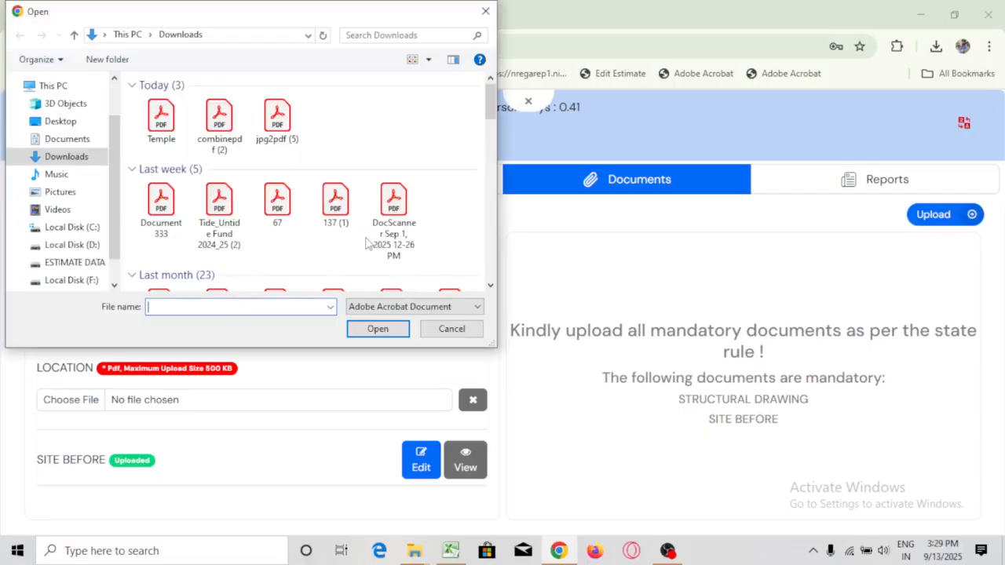
double_click(161, 120)
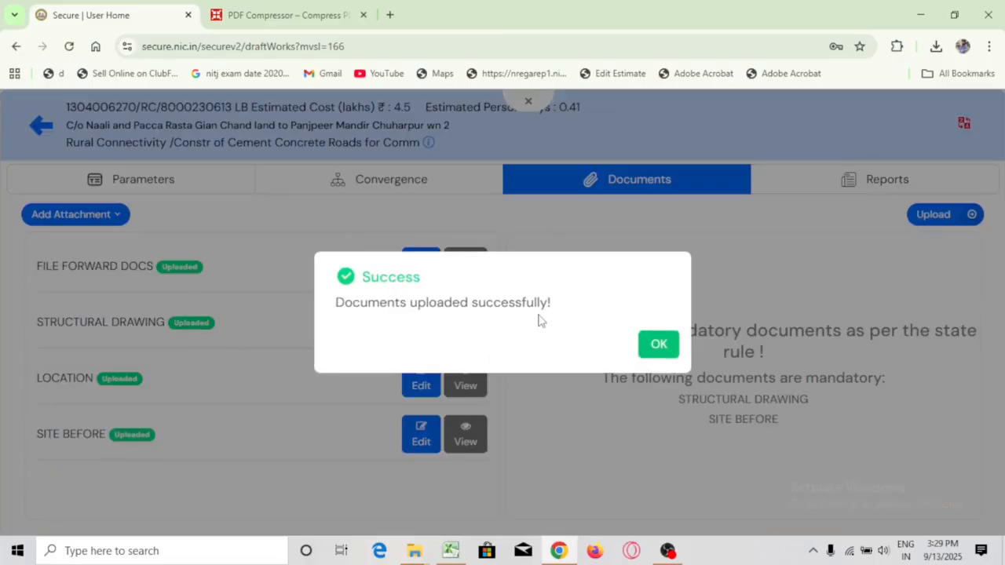
click(658, 347)
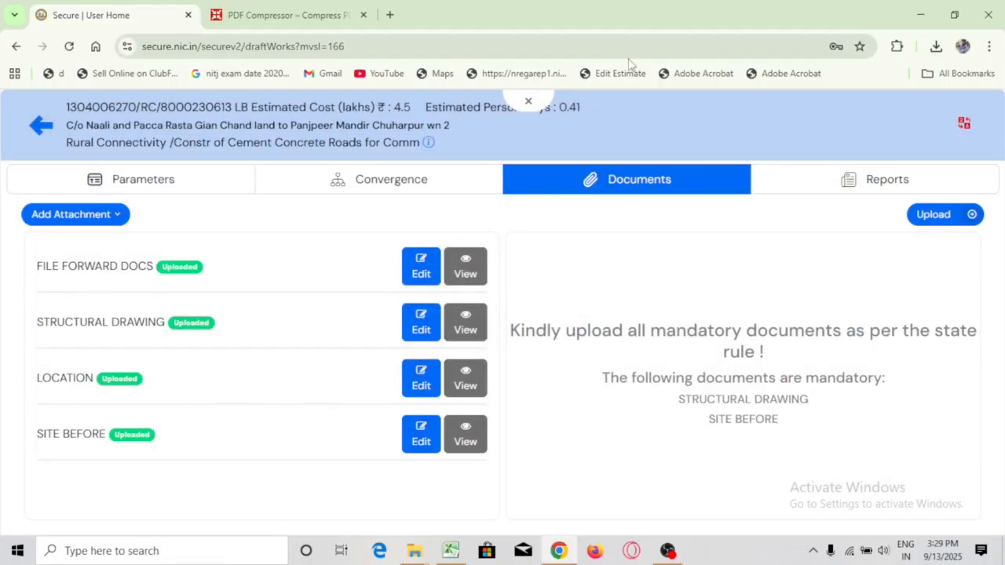
click(583, 187)
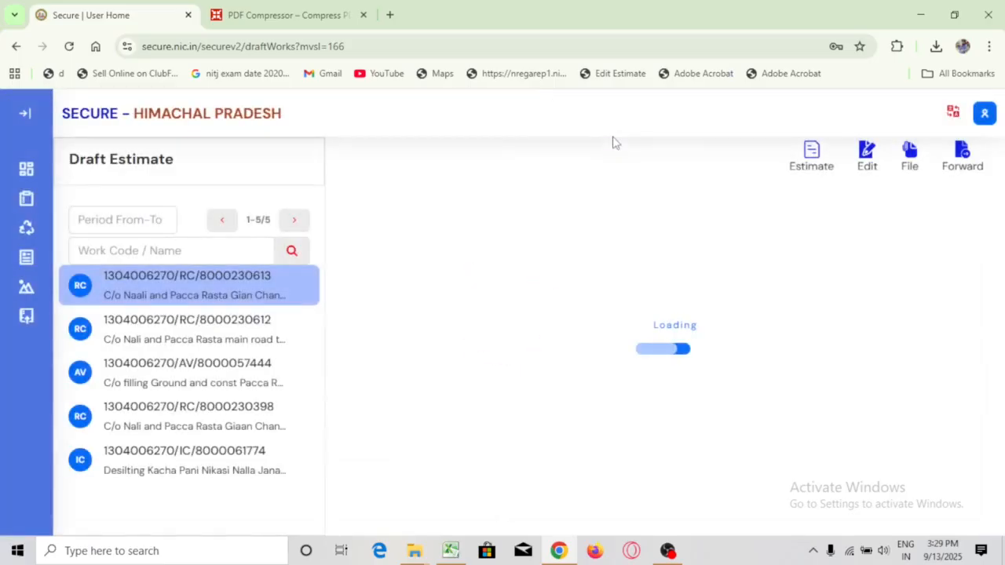
Check the estimate's rounded total at the bottom of the draft estimate
scroll(763, 317, down, 10)
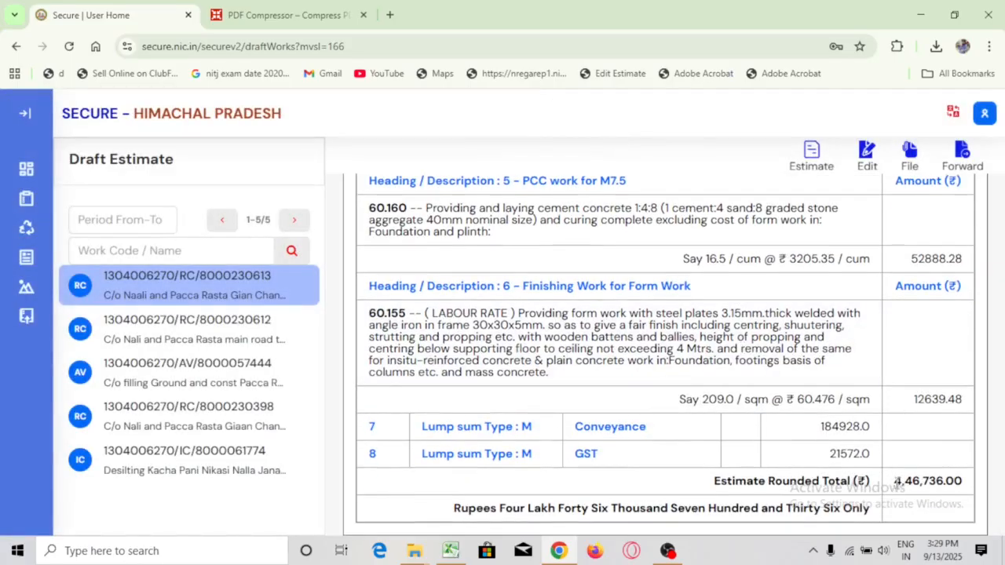
drag(895, 480, 982, 490)
click(850, 439)
scroll(903, 425, up, 10)
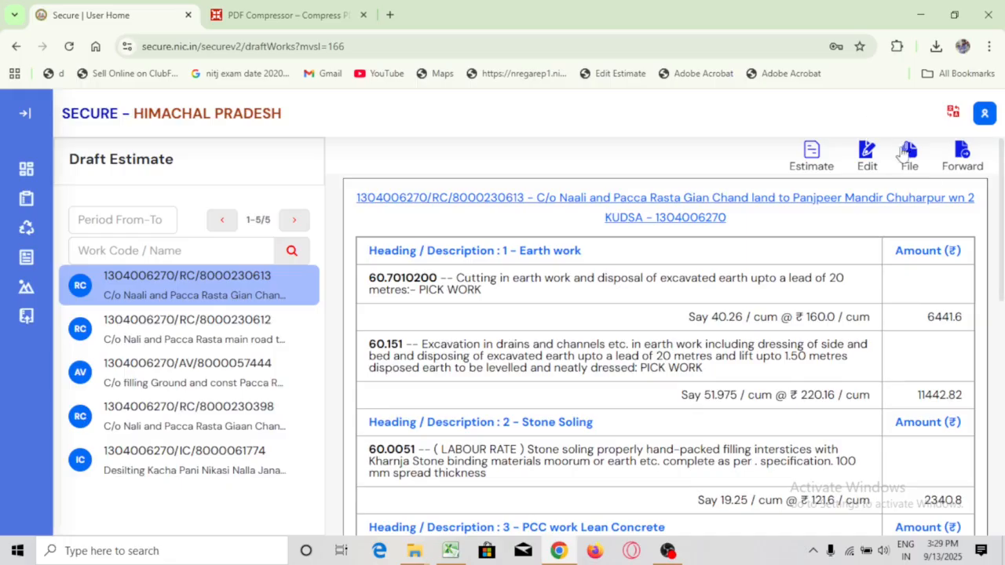
Try forwarding the estimate to Actual, dismiss the missing CONV_ESTIMATE notice, and open the work file
click(962, 154)
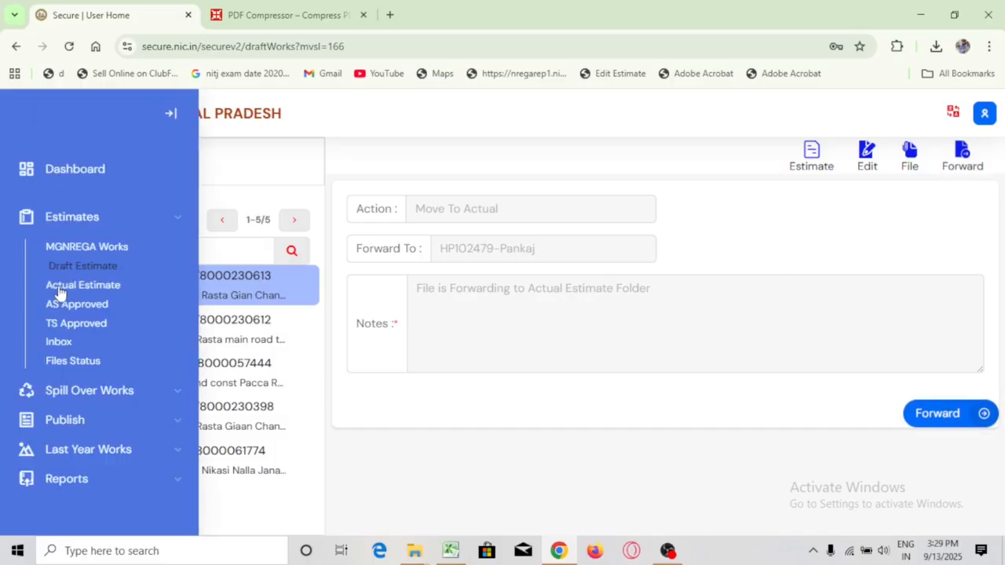
drag(76, 163, 200, 165)
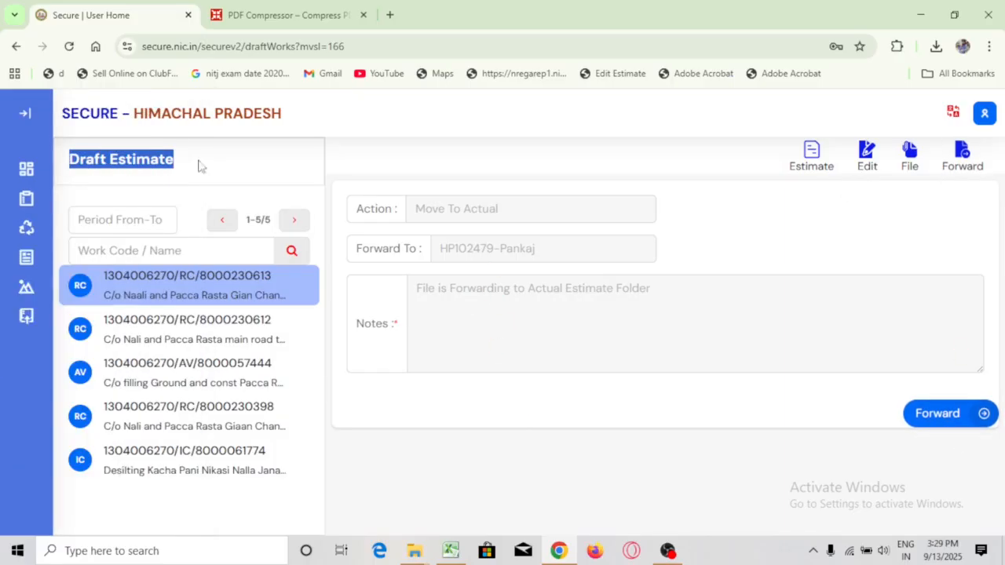
click(953, 416)
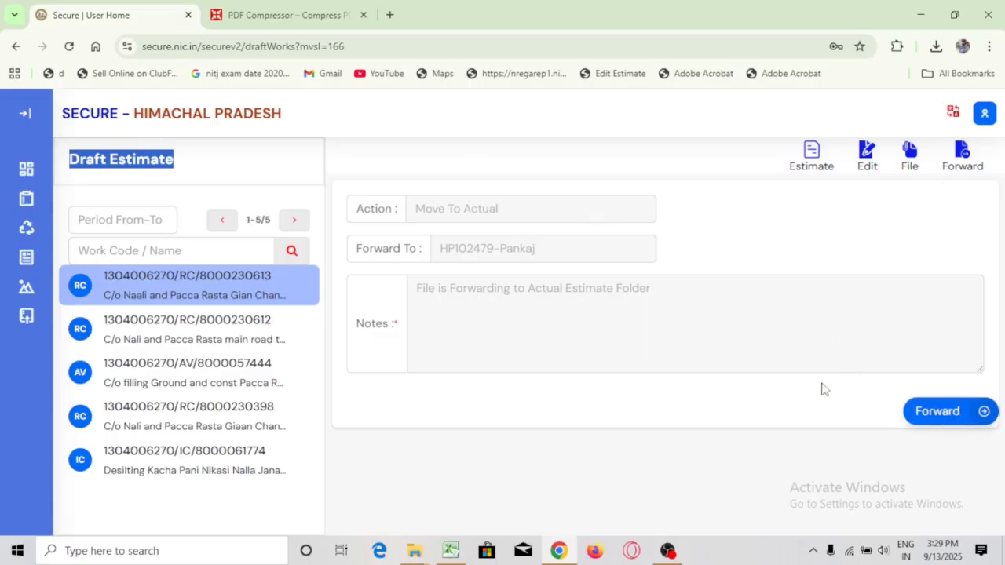
click(657, 357)
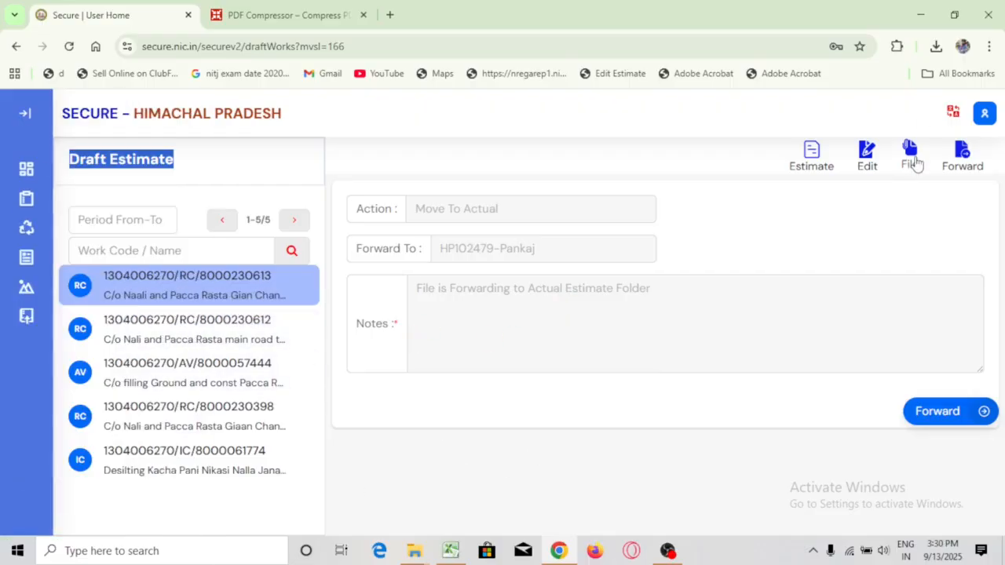
click(909, 149)
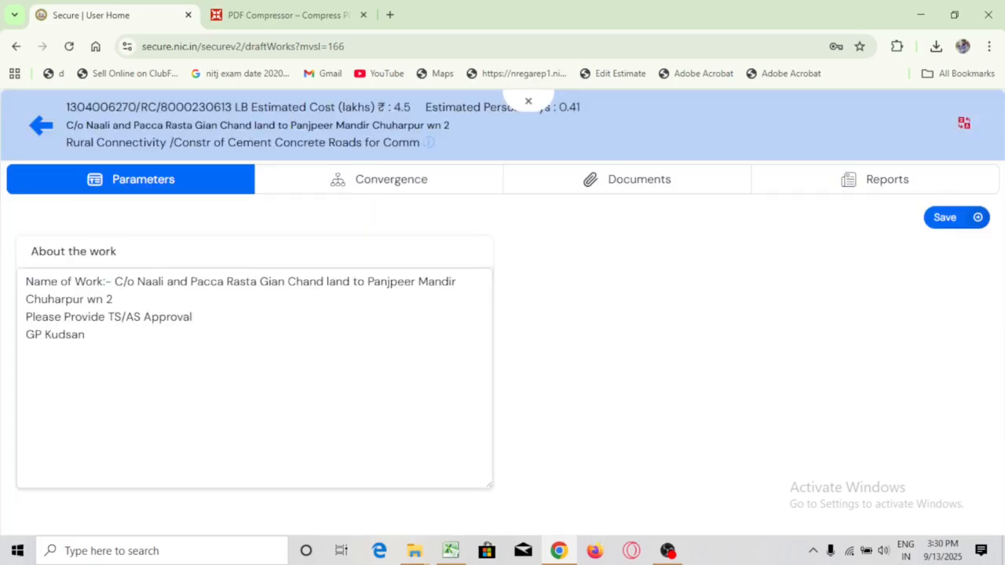
Add a CONV ESTIMATE attachment to the work and upload Temple.pdf into it
click(626, 179)
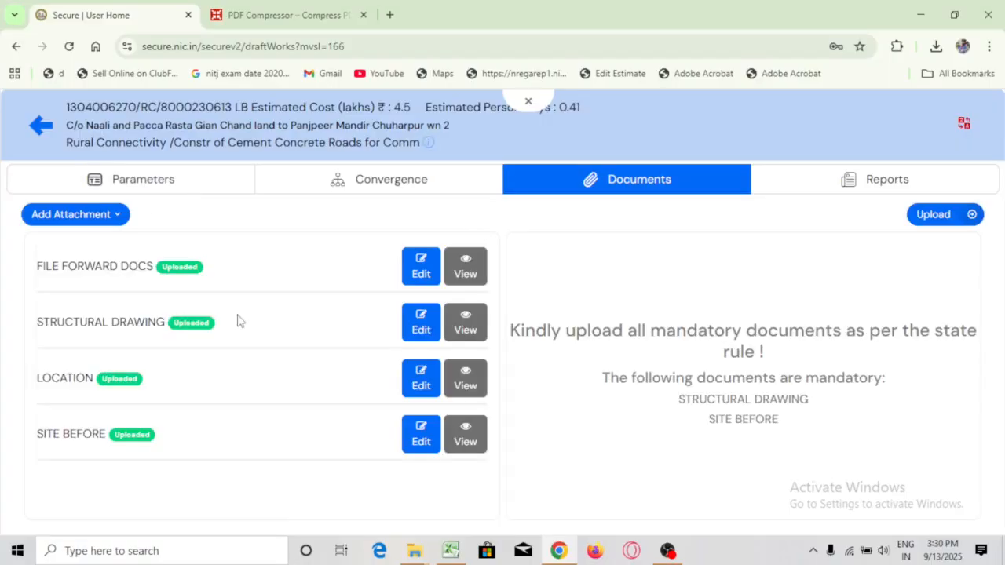
click(67, 215)
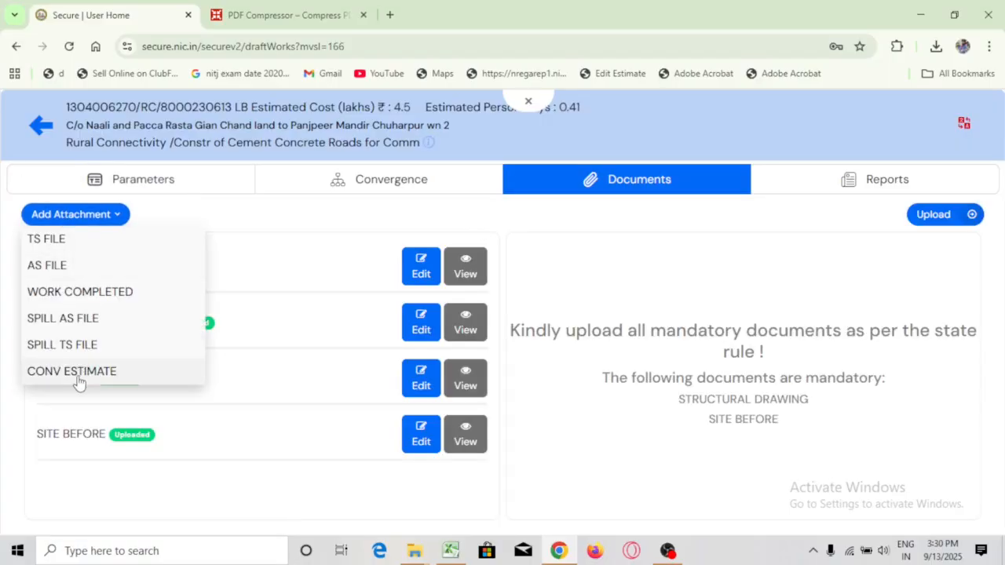
click(77, 375)
scroll(240, 346, down, 1)
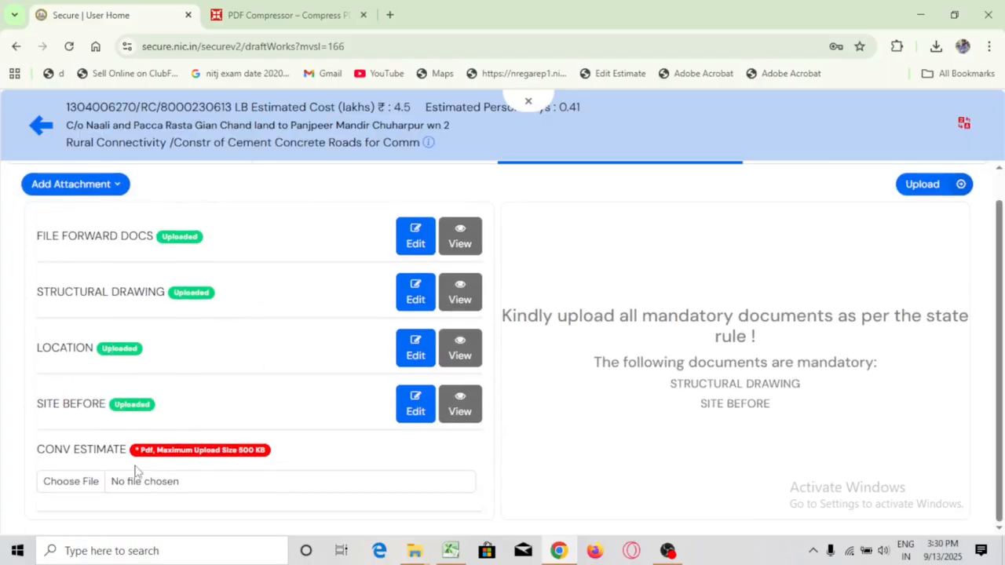
click(69, 484)
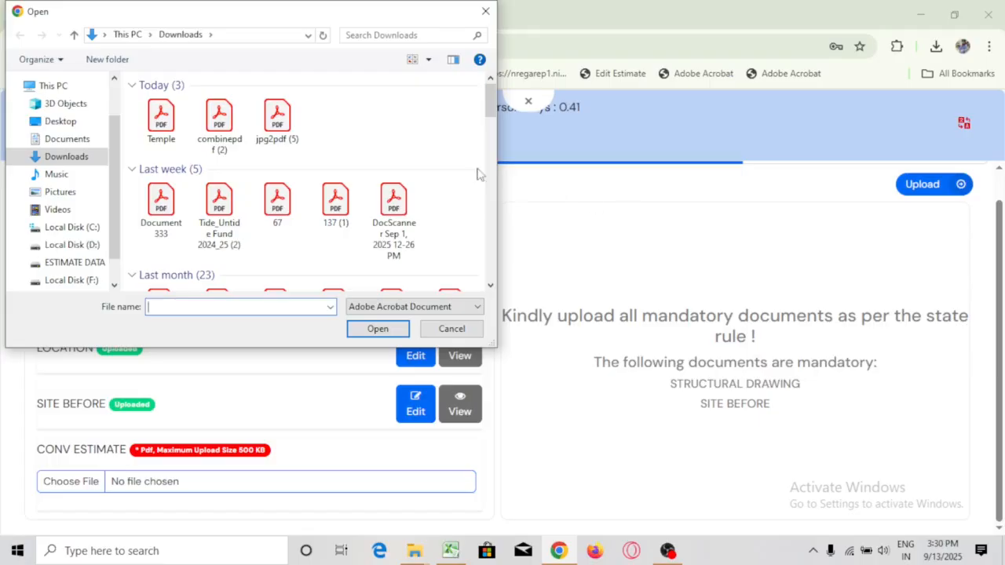
double_click(174, 132)
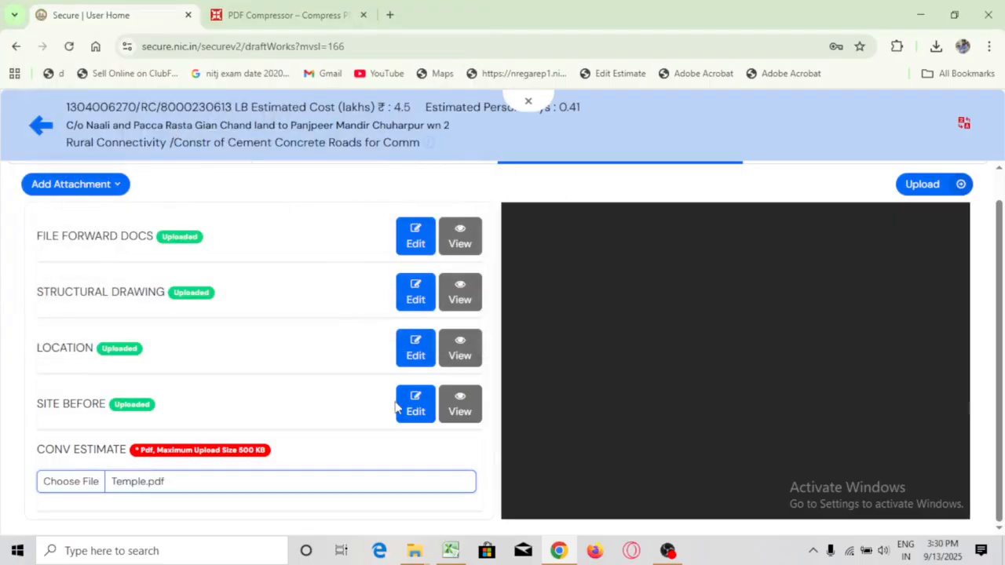
click(930, 188)
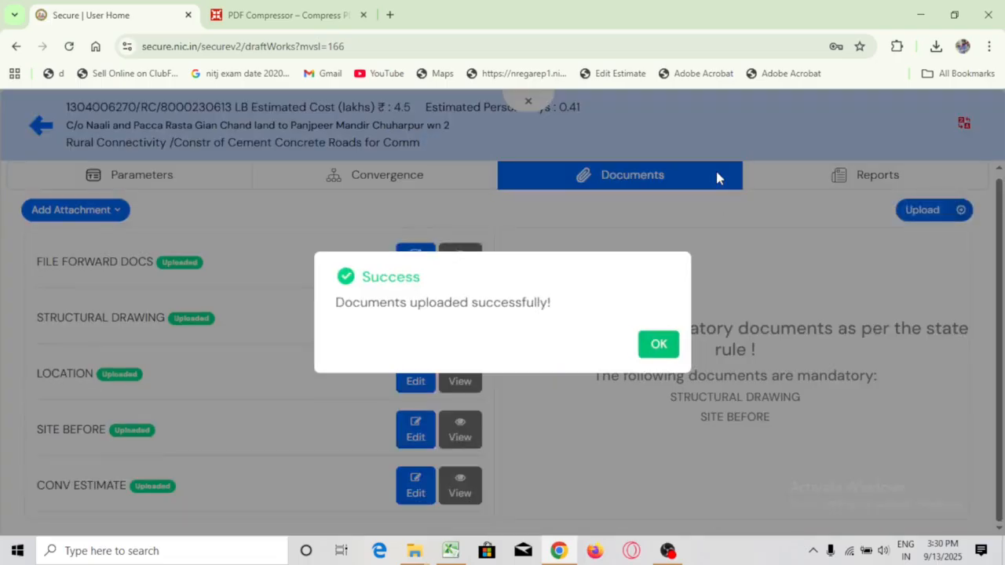
click(657, 343)
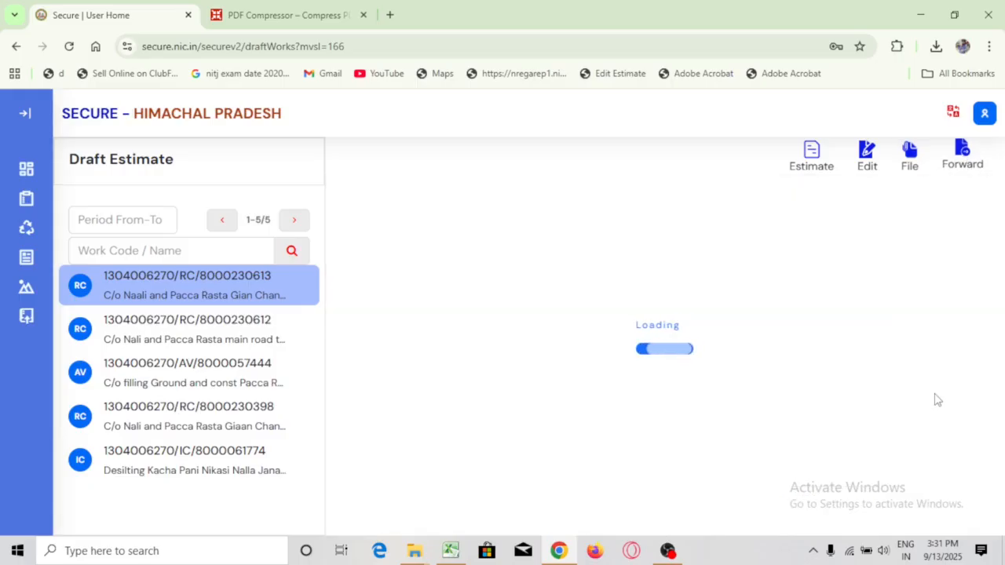
Retry moving to Actual, dismiss the Display Board / CIB lump-sum warning, and reopen the estimate for editing
click(967, 415)
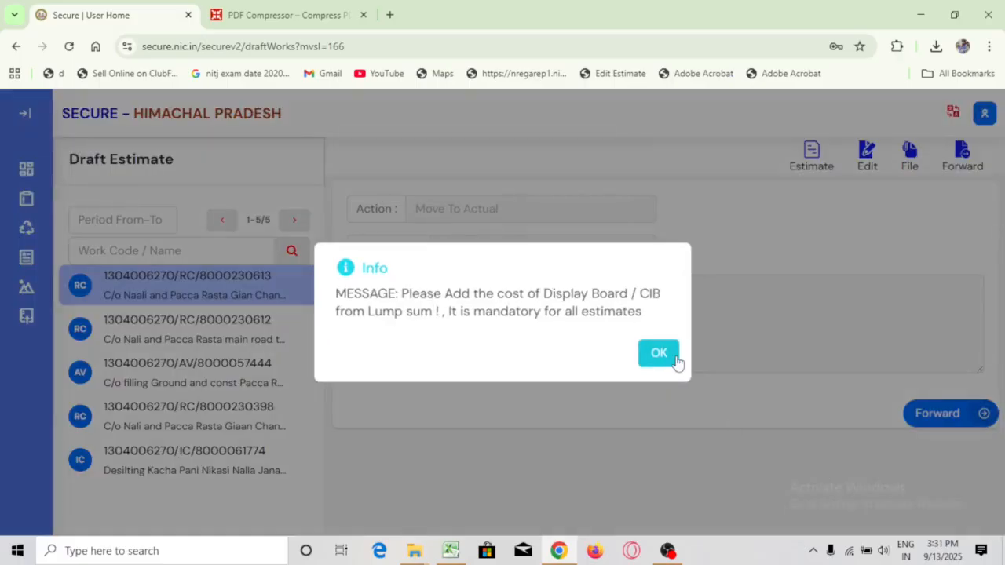
click(658, 353)
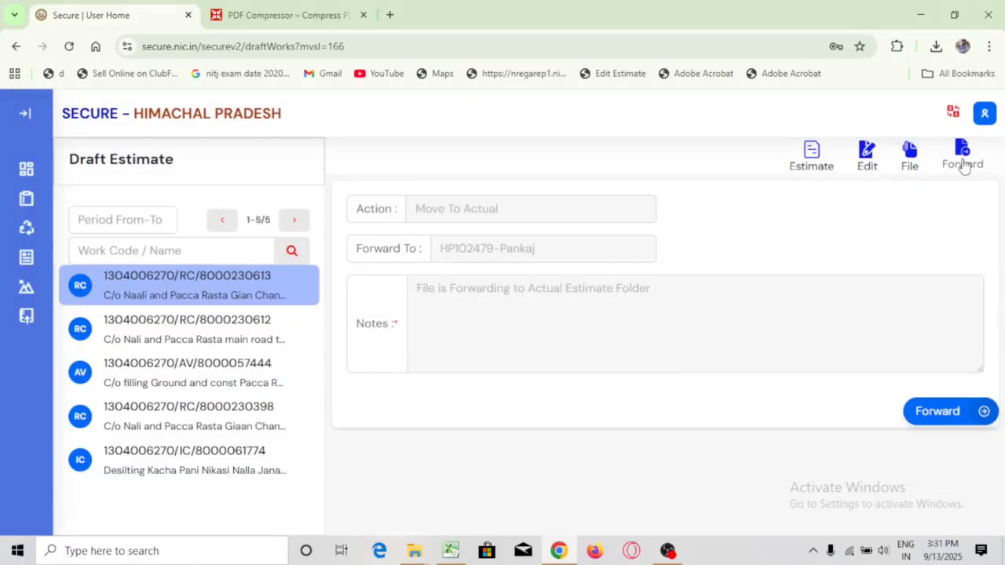
click(908, 157)
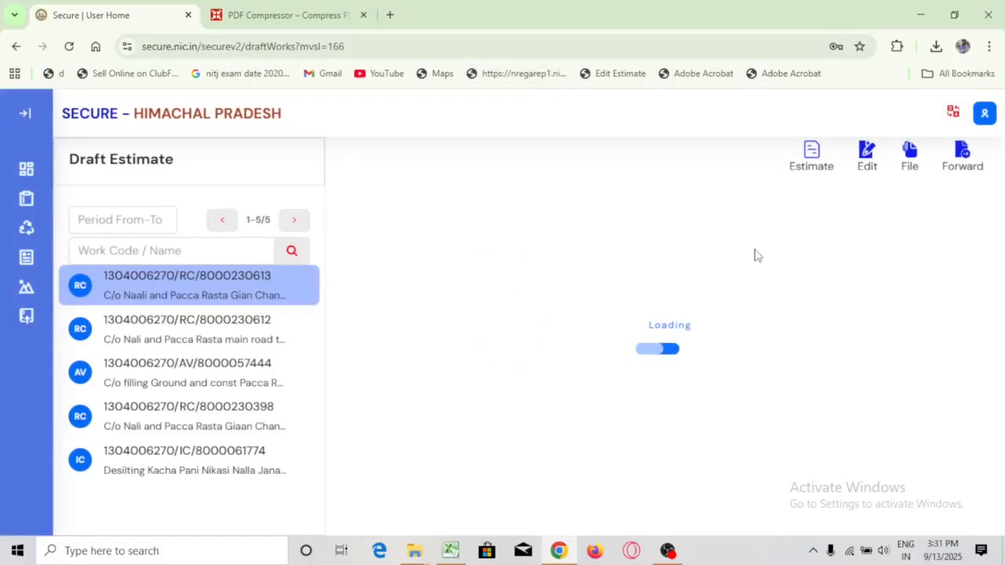
click(868, 165)
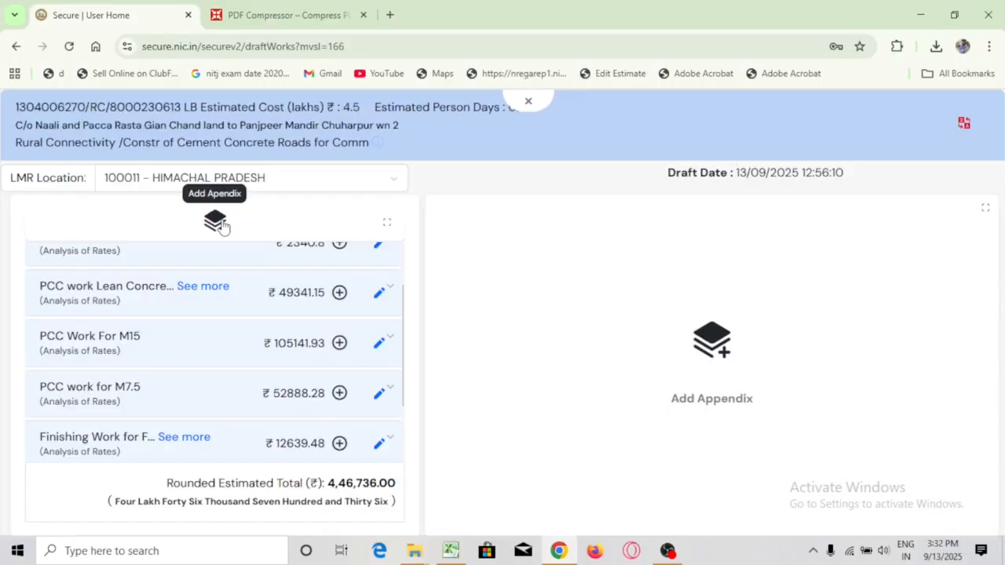
Add a Display Board / CIB - M lump sum of 700 as an appendix item, then close the editor
click(216, 223)
scroll(123, 414, down, 2)
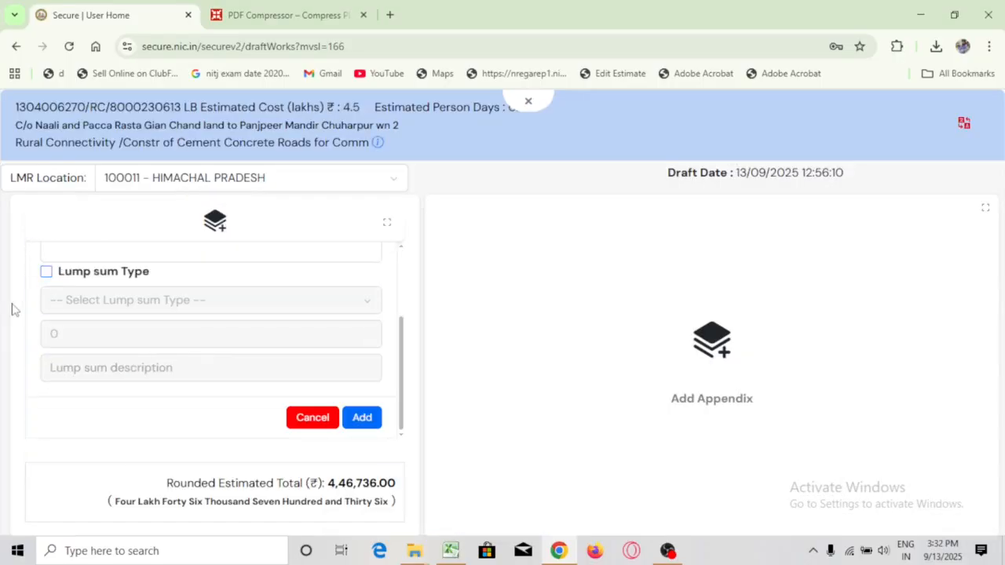
click(46, 272)
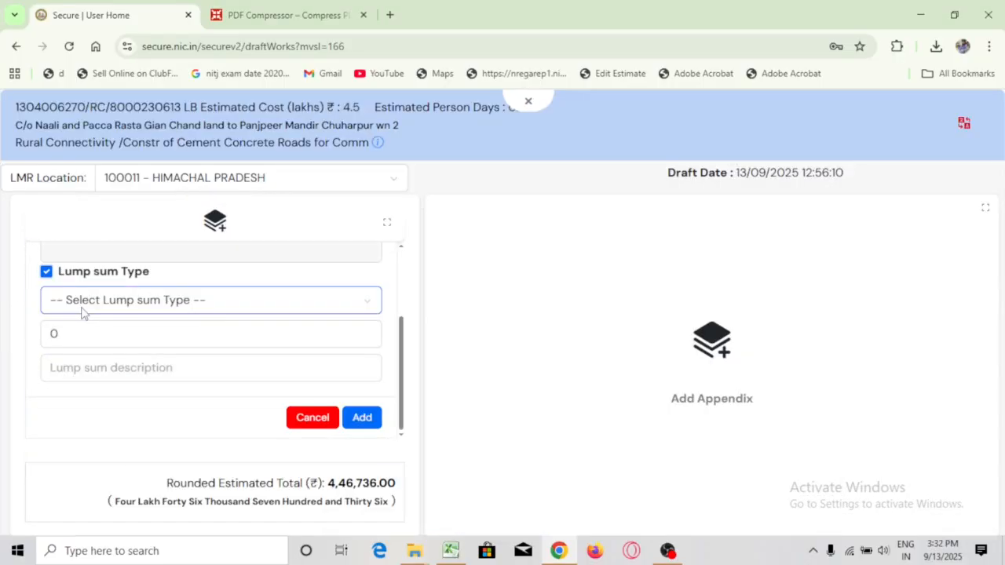
click(84, 310)
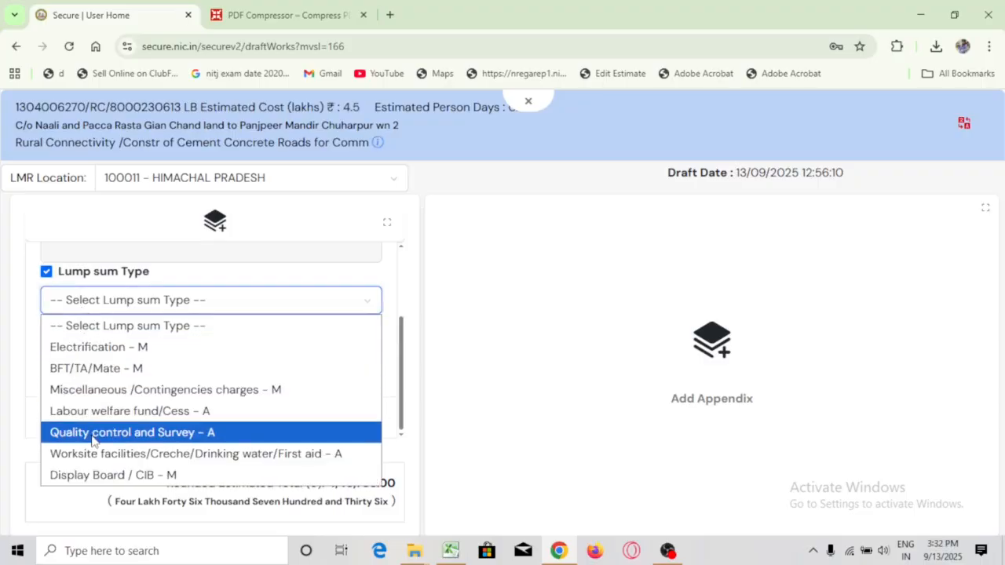
click(96, 475)
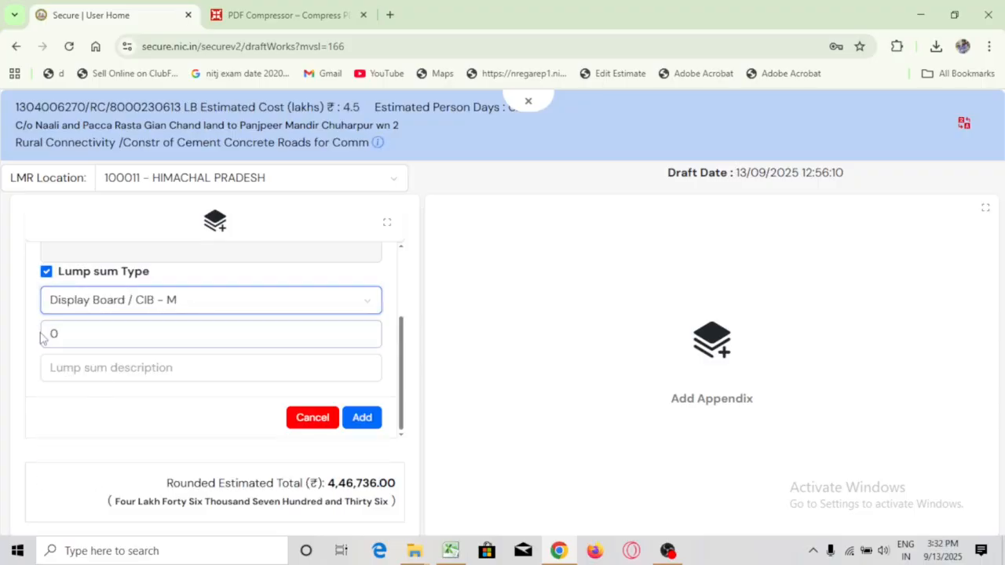
click(64, 342)
double_click(63, 337)
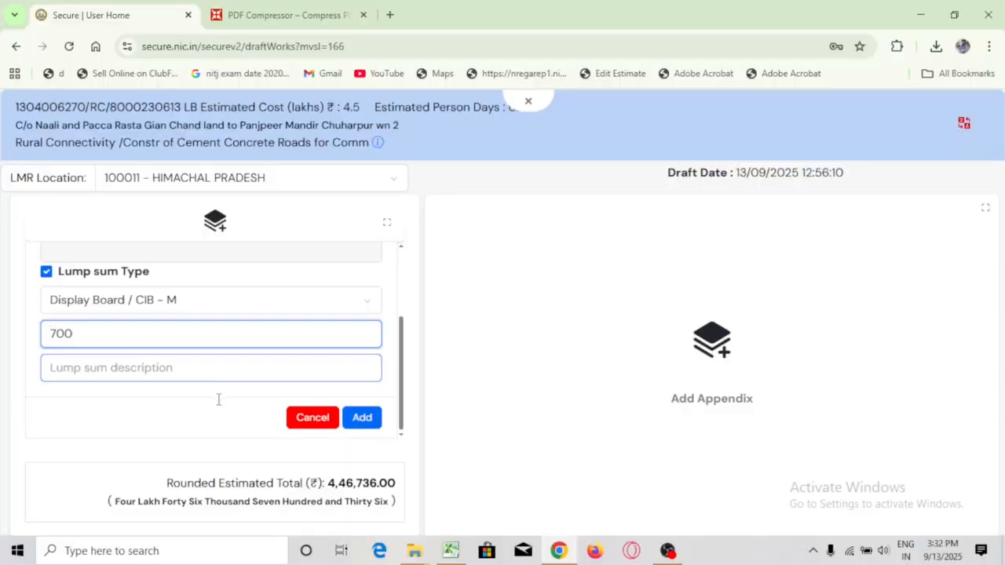
click(376, 424)
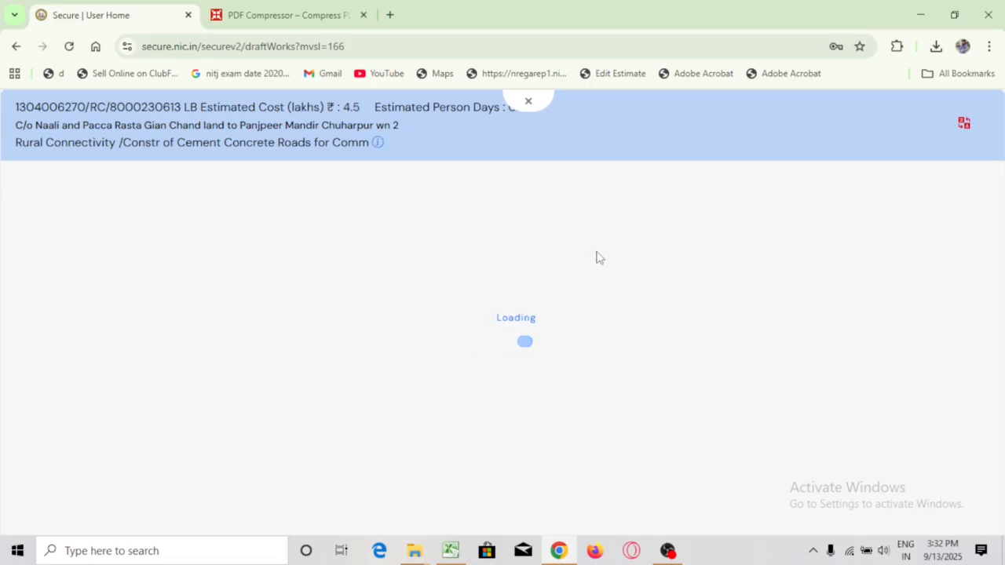
scroll(305, 329, down, 5)
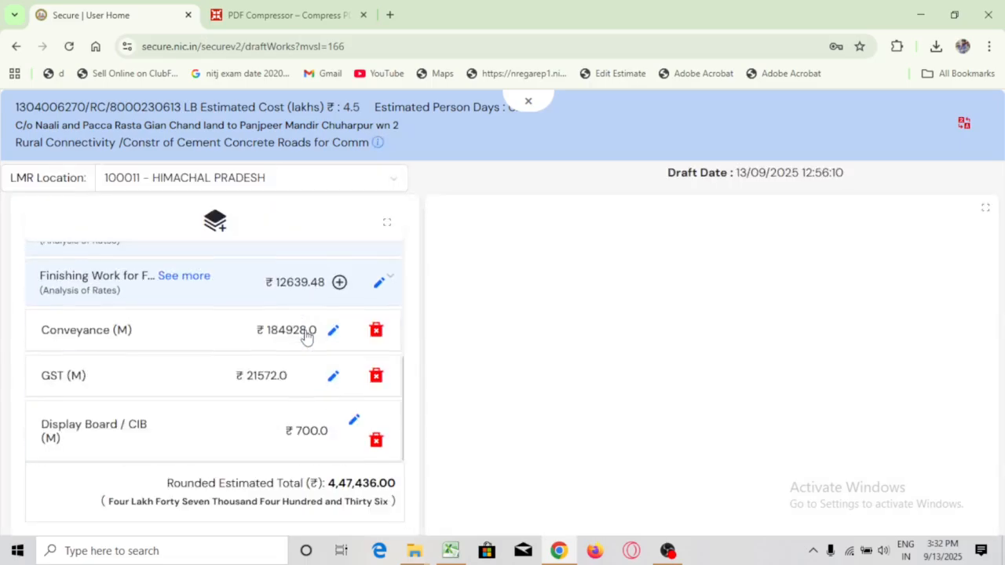
scroll(305, 329, up, 5)
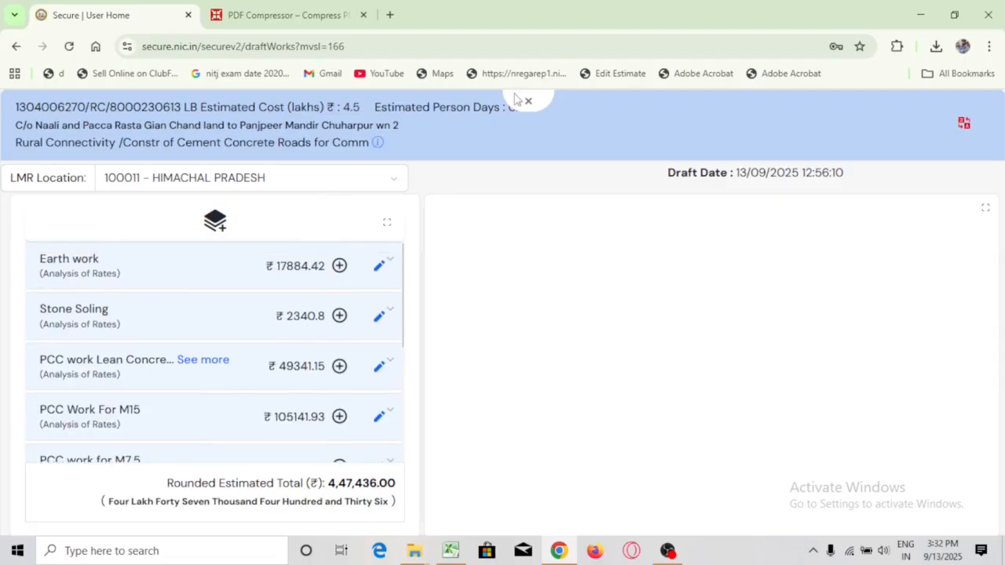
click(525, 101)
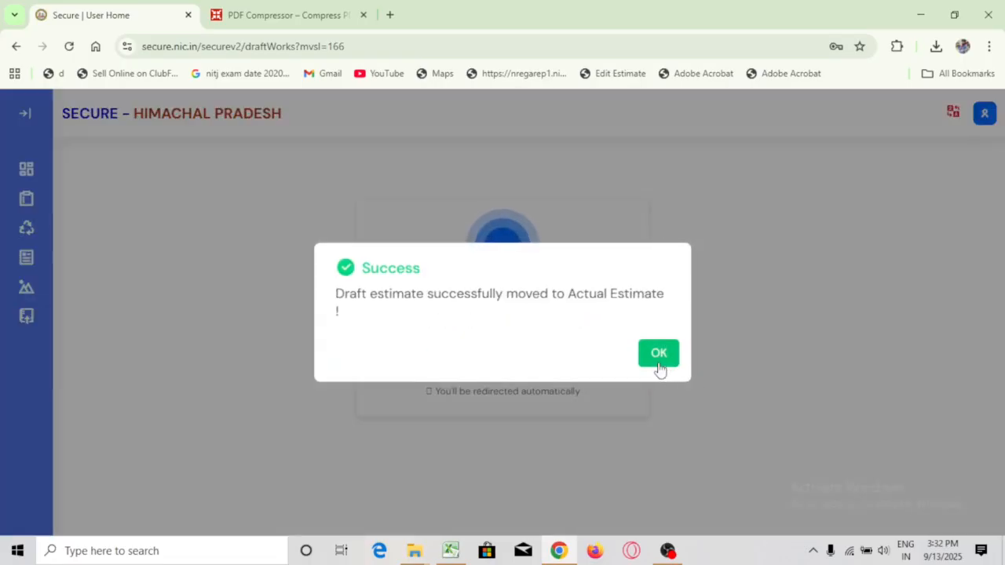
Confirm the move to Actual, open the drain work in Actual Estimate, and bring up its forwarding form
click(659, 367)
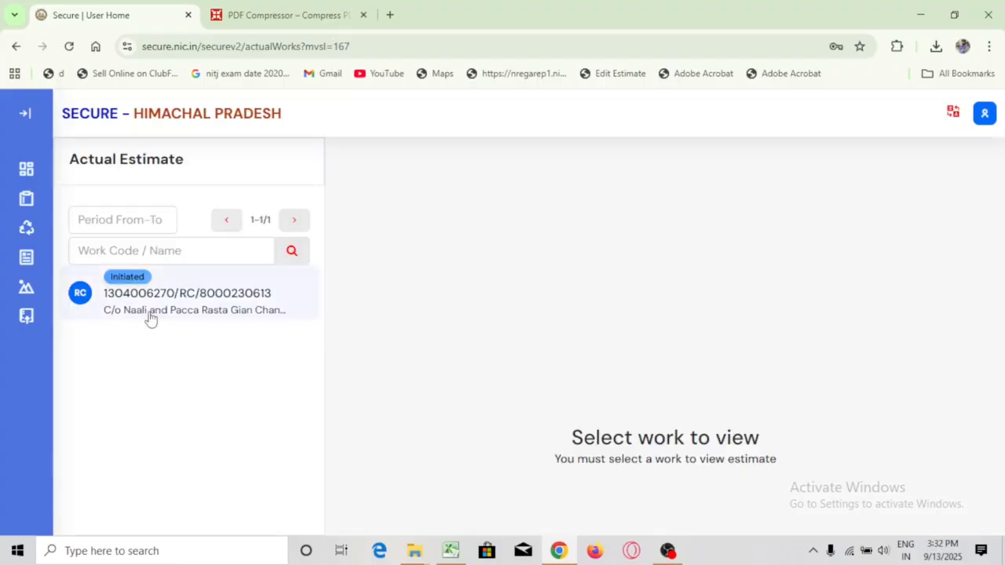
click(149, 314)
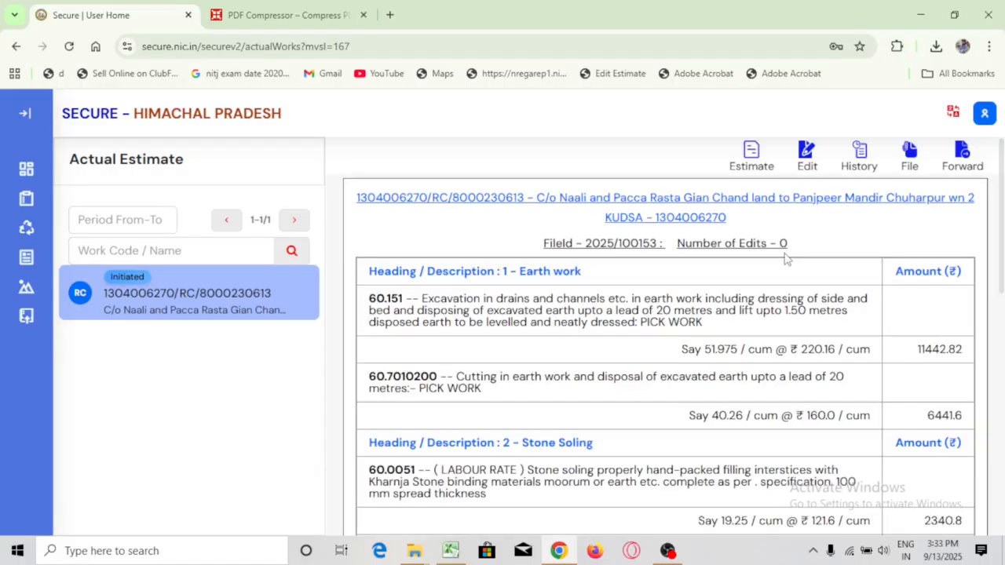
click(961, 153)
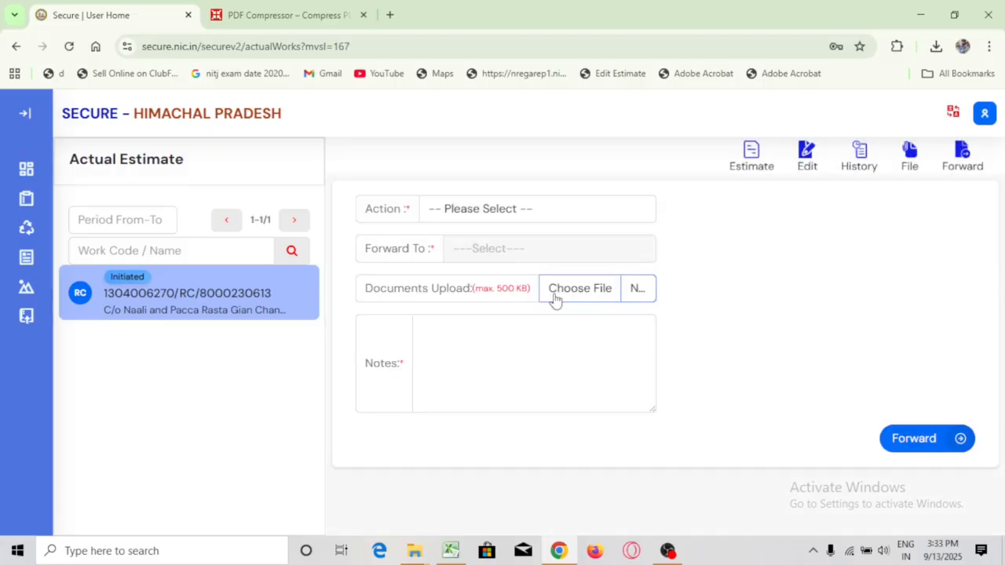
Set the forwarding action to Sent for Approval with the Junior Engineer as recipient
click(536, 211)
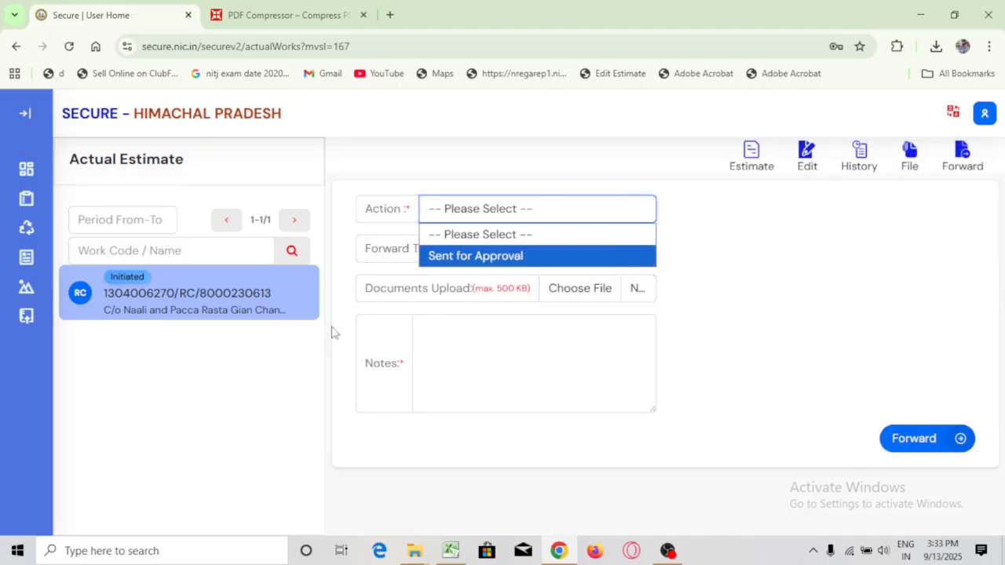
click(502, 257)
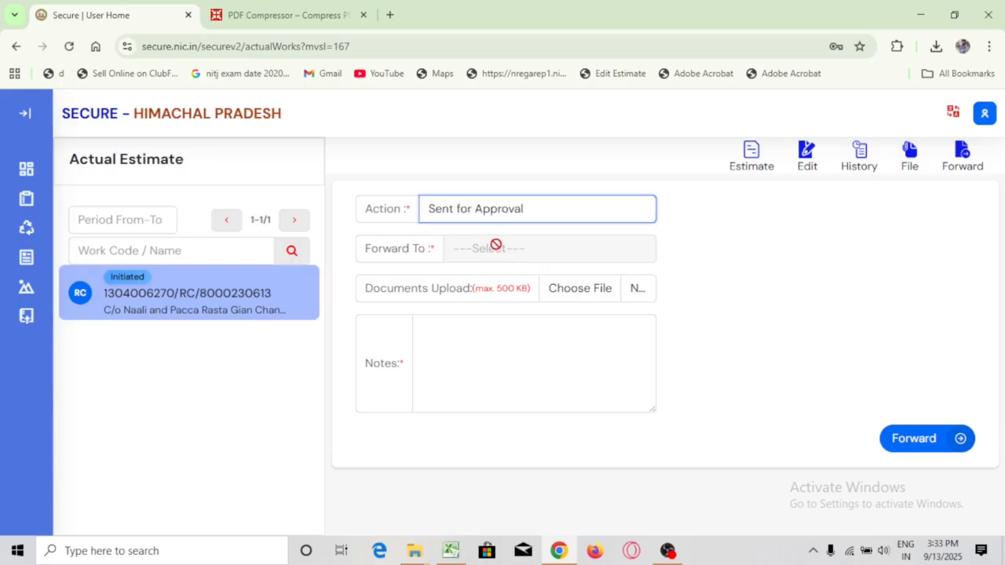
click(488, 248)
click(490, 293)
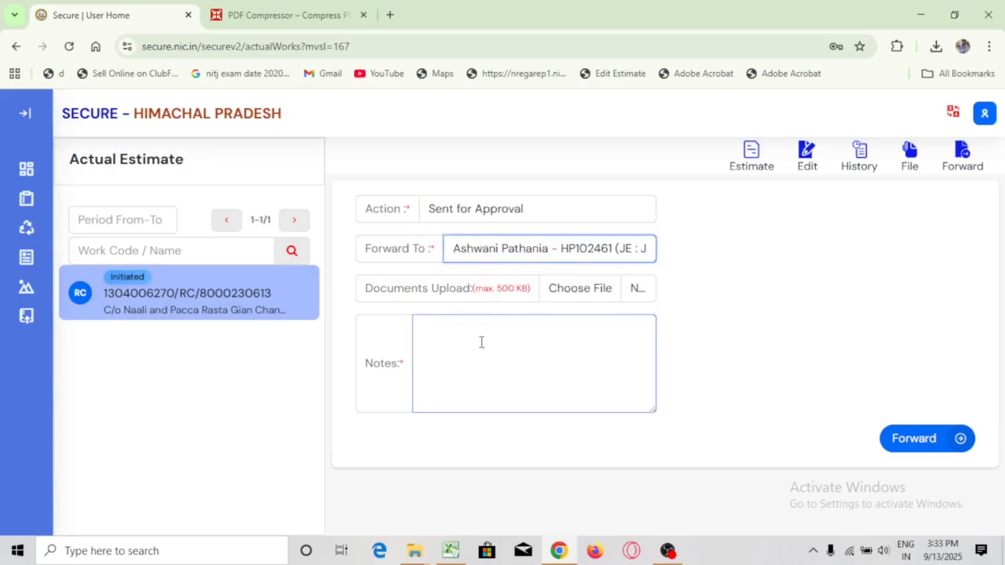
Add the note 'GP Kudsan / Please Provide TS/AS Approval' and forward the estimate
click(477, 344)
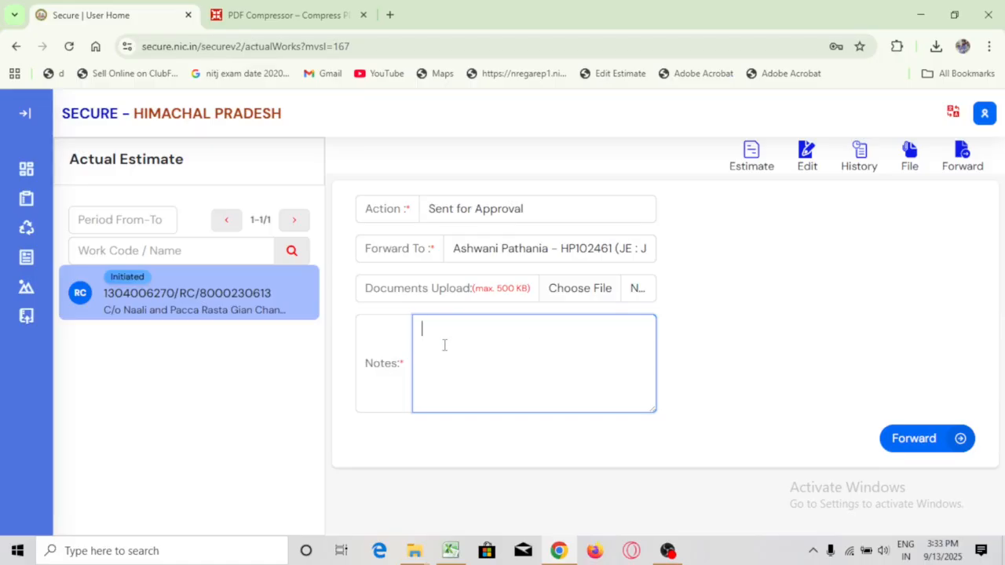
text(GP Kudsan)
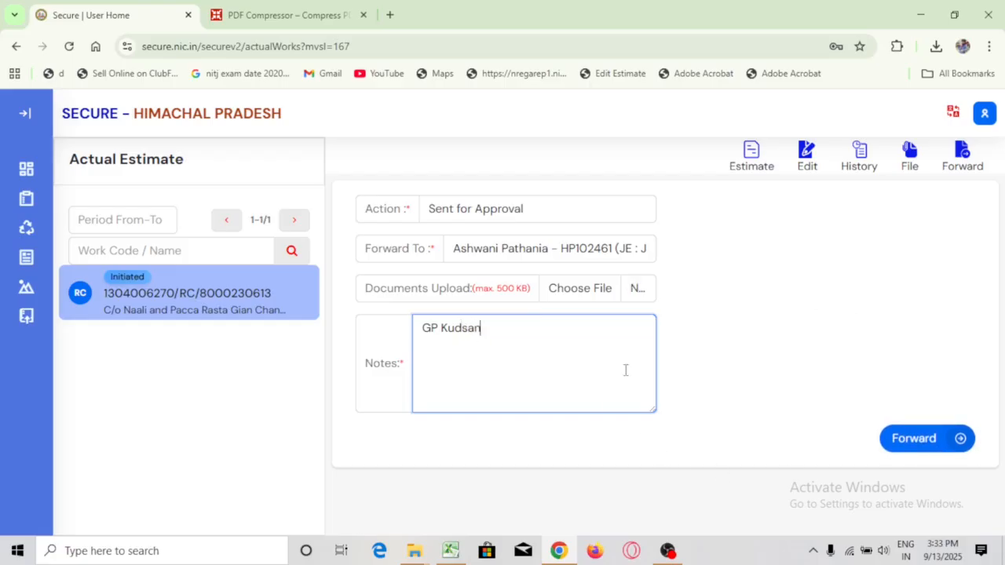
key(Return)
text(Please Provide)
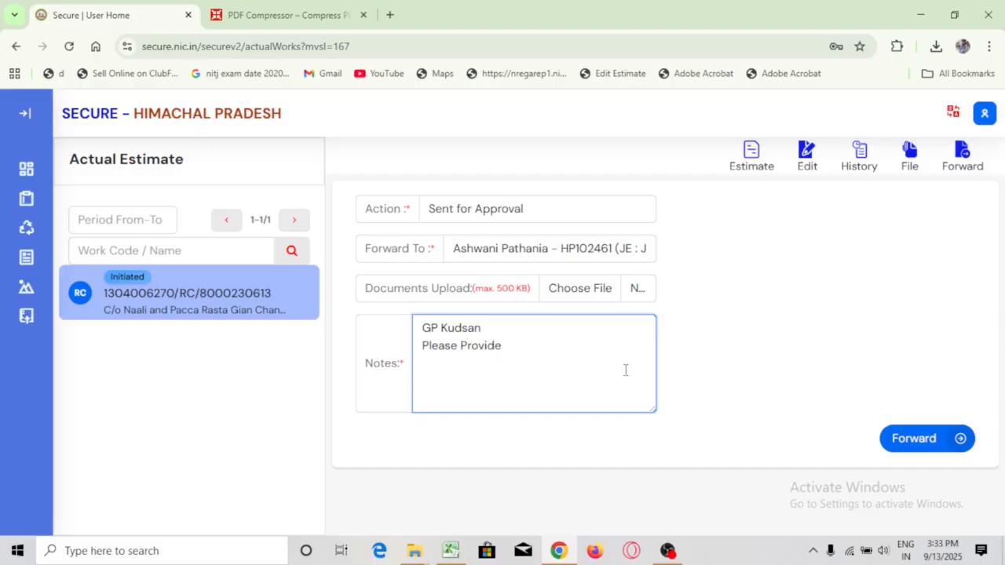
text( TS/AS Approval)
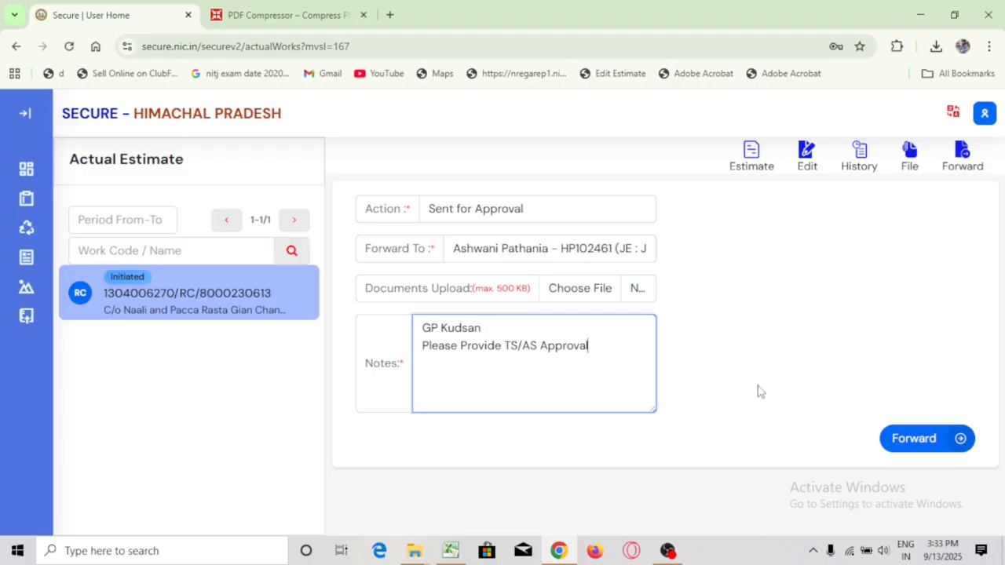
click(914, 437)
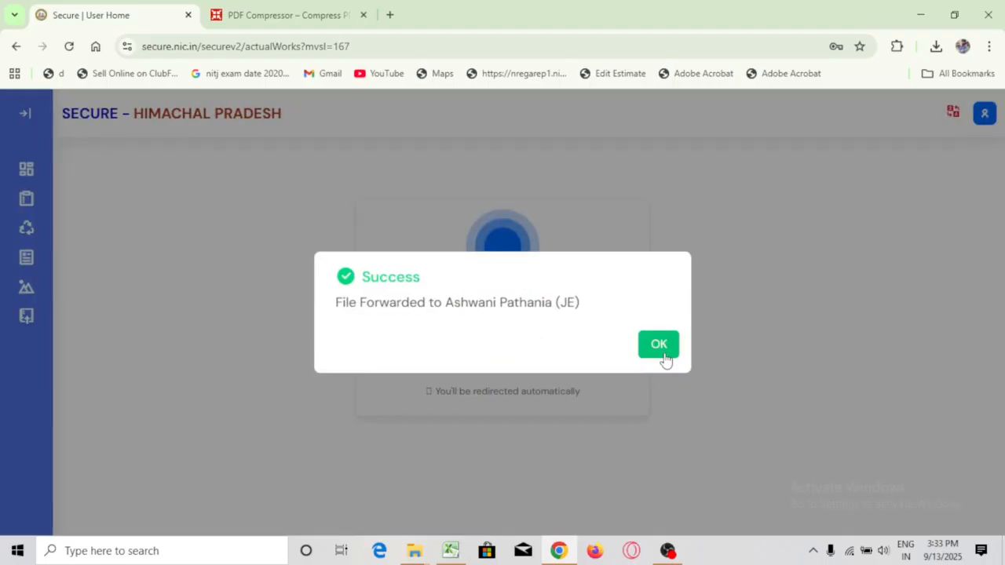
click(662, 352)
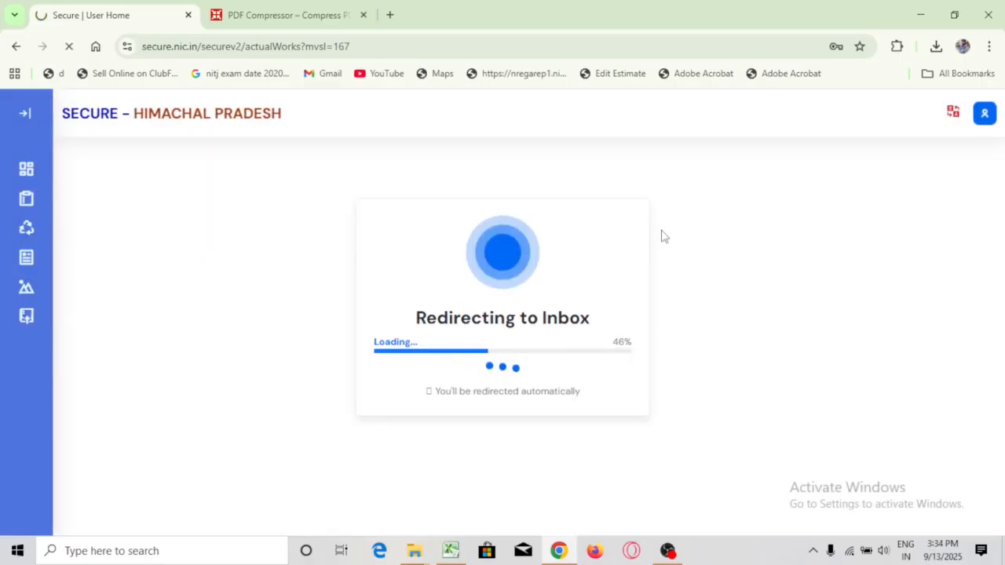